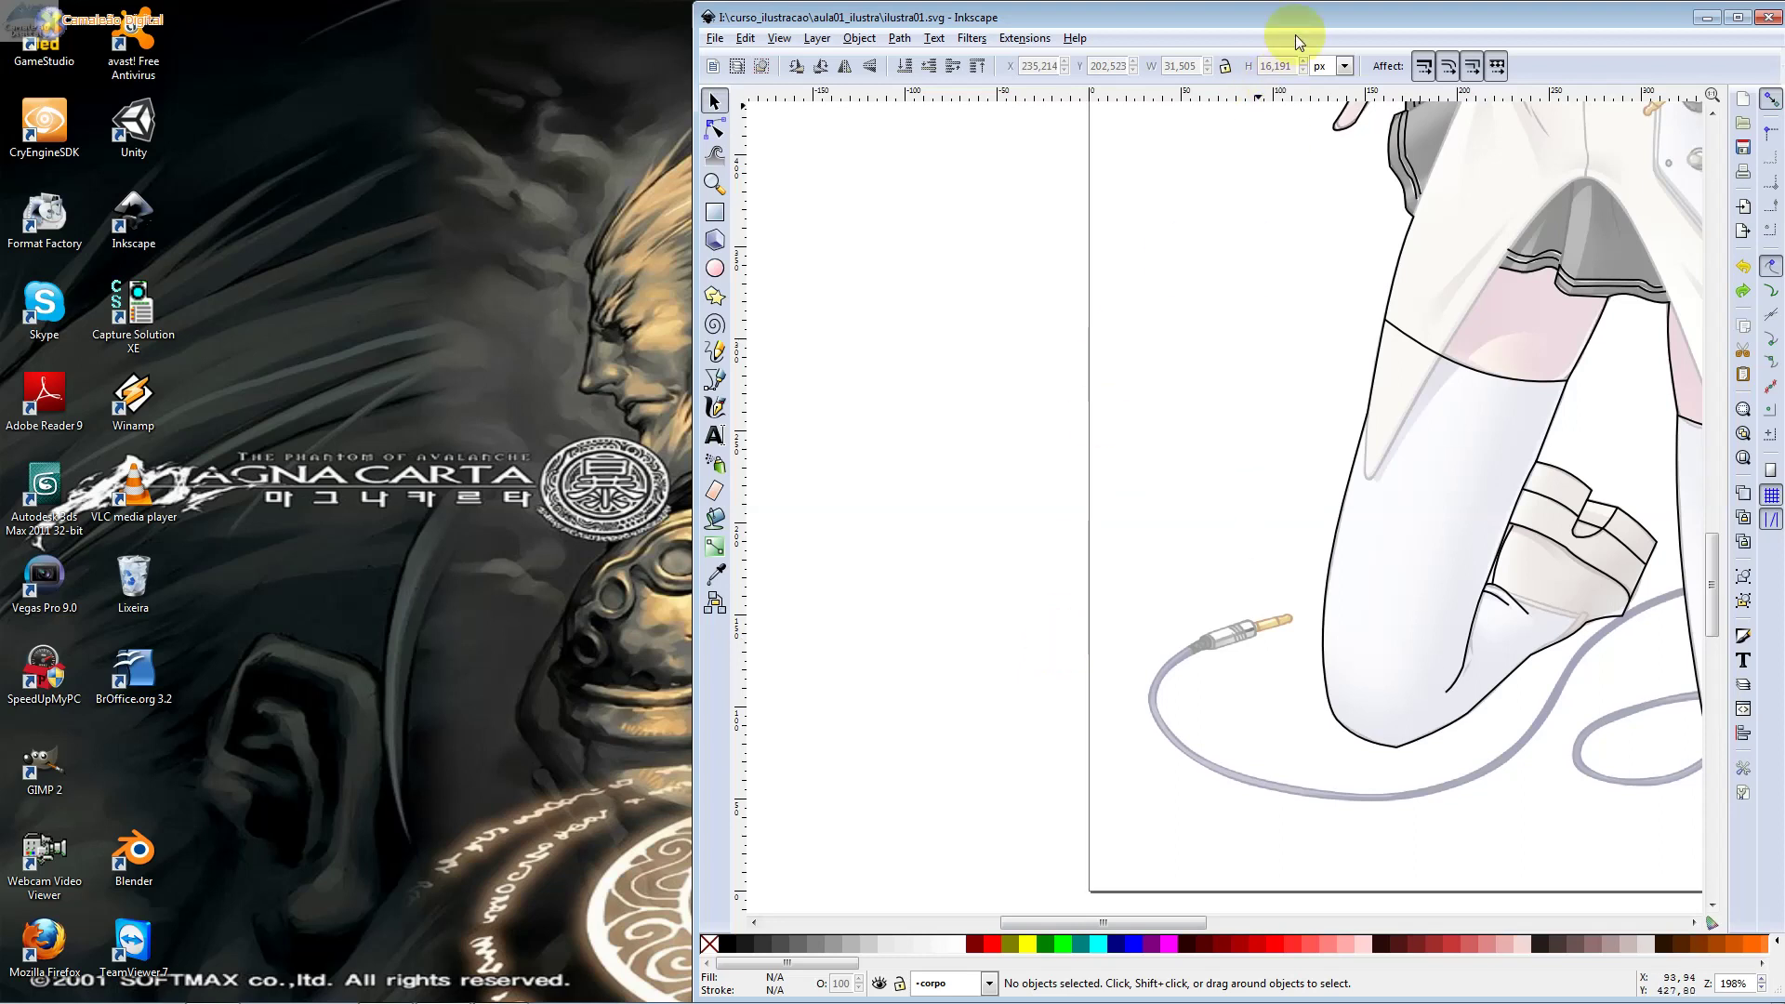
Select the boot's leg outline and strap line, test-move the strap, then undo it
{"action": "left_click_drag", "start_coordinate": [1294, 22], "coordinate": [1214, 6]}
{"action": "scroll", "coordinate": [1082, 361], "scroll_direction": "up", "scroll_amount": 2}
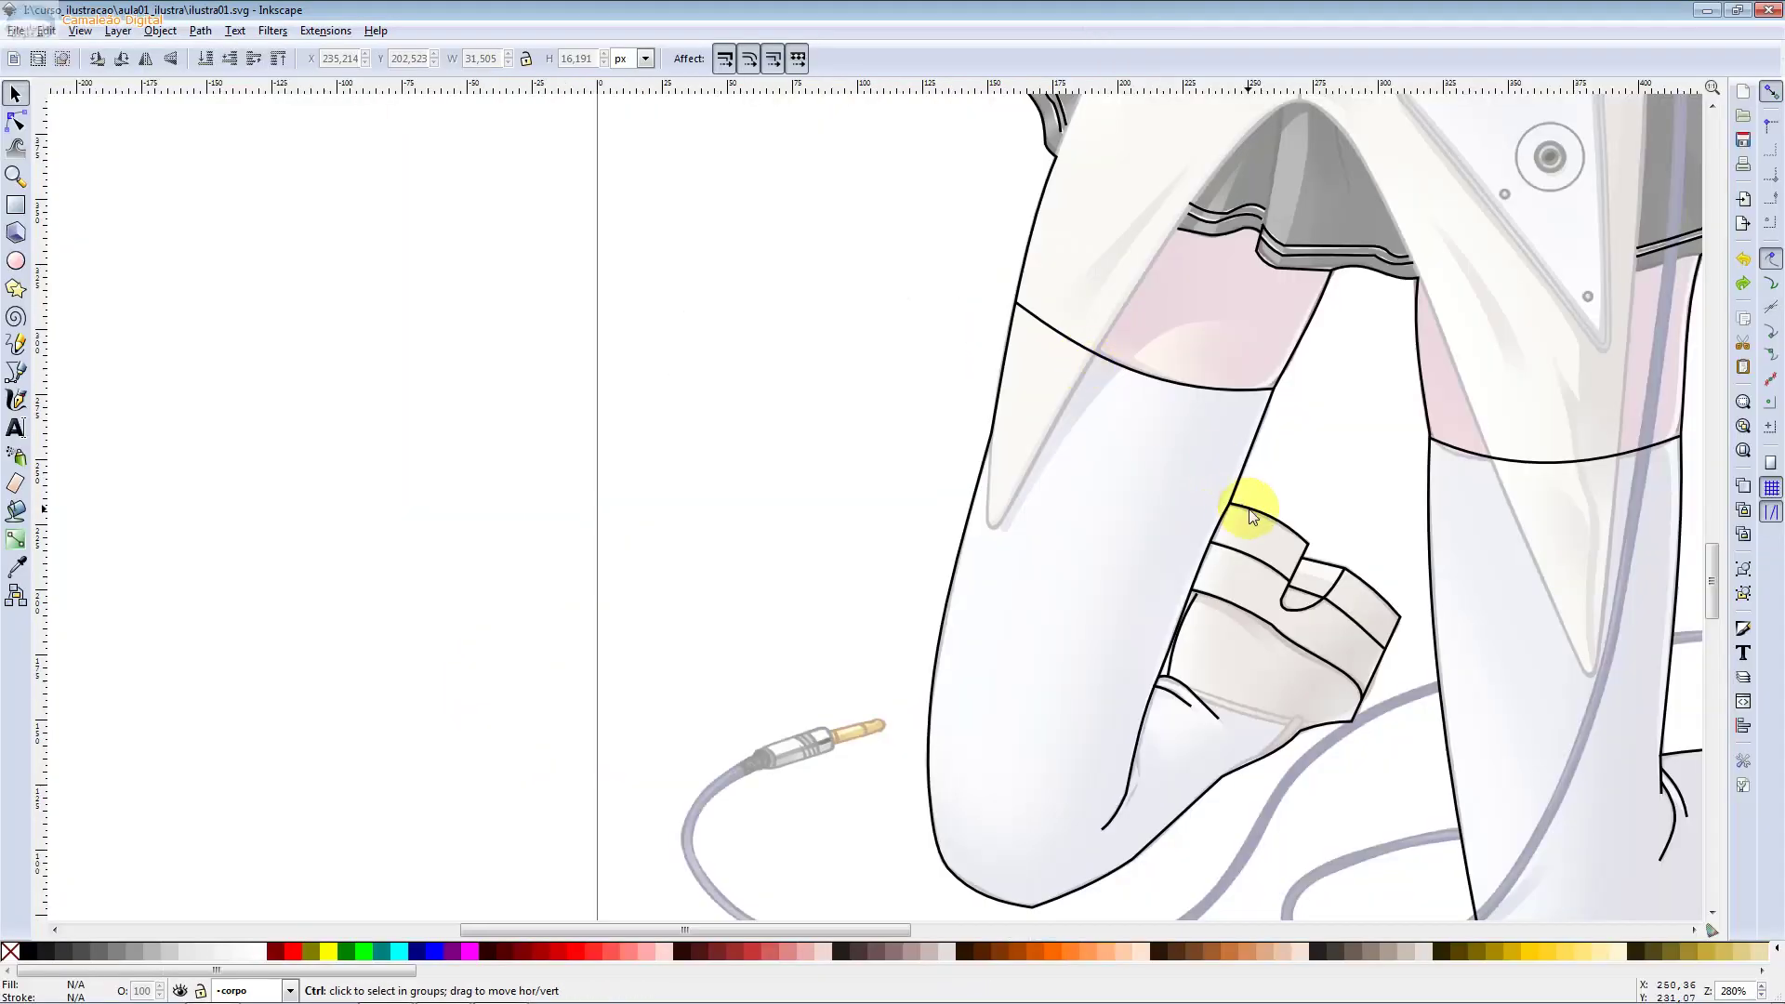
{"action": "scroll", "coordinate": [1209, 513], "scroll_direction": "up", "scroll_amount": 2}
{"action": "left_click", "coordinate": [1252, 514]}
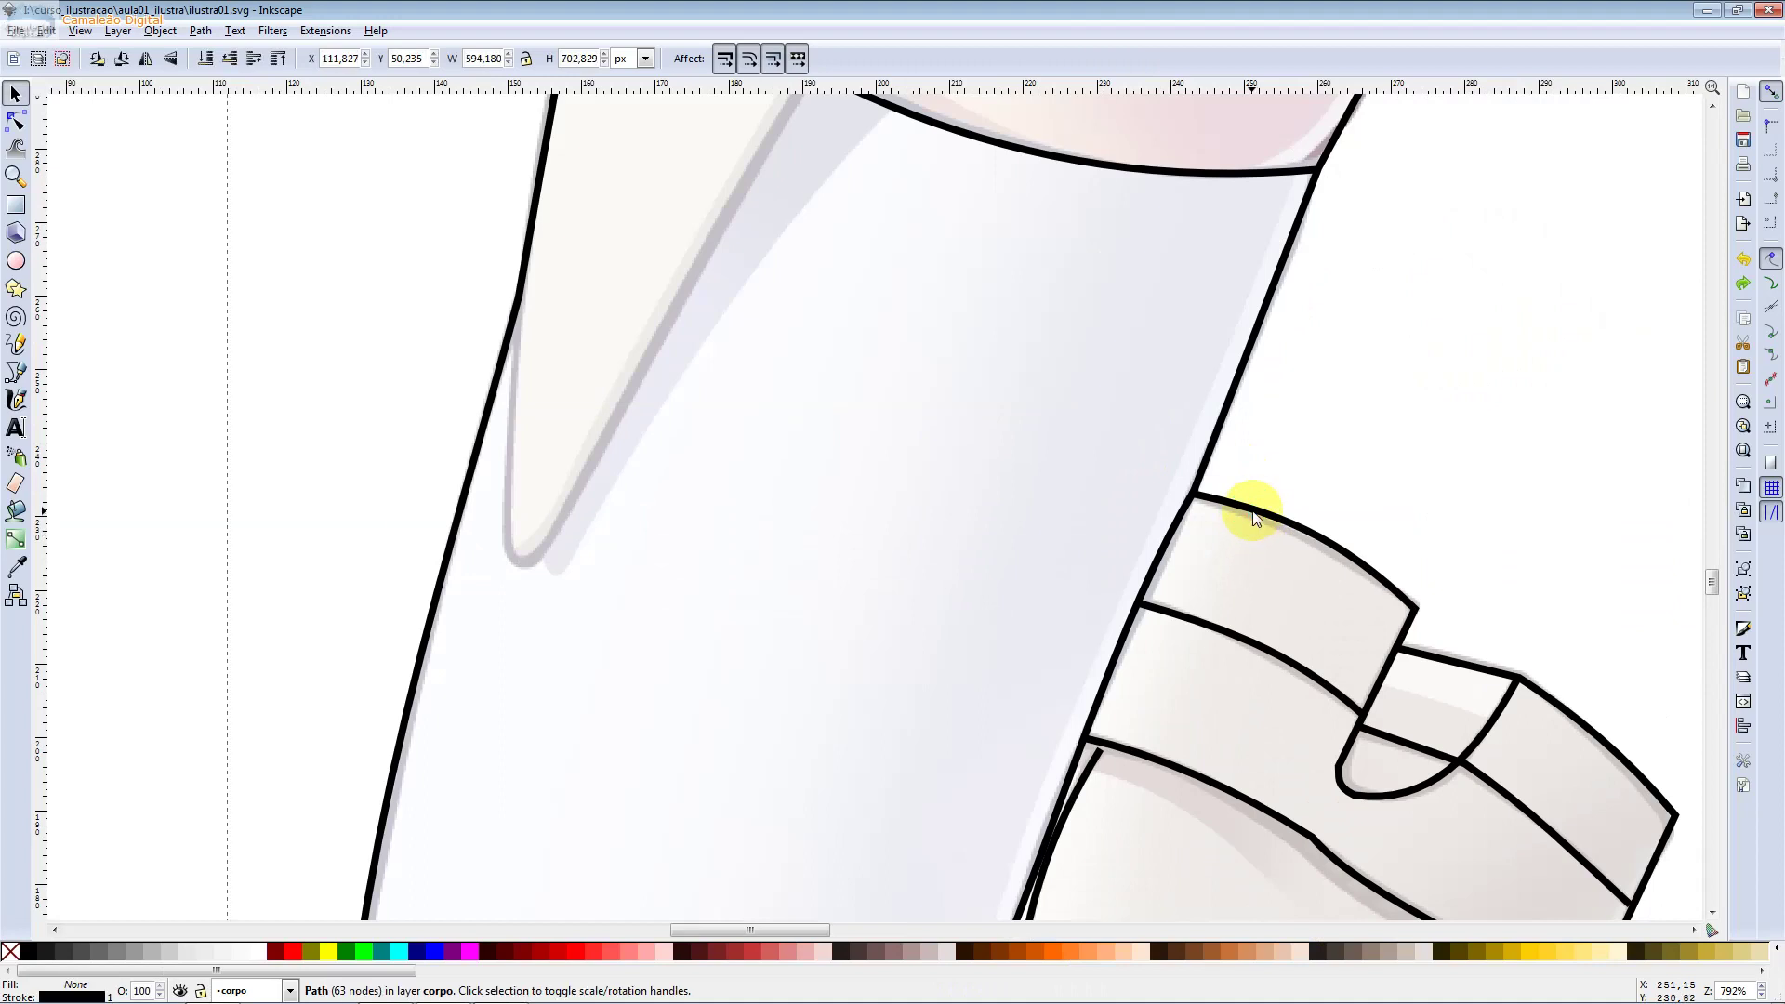
{"action": "left_click", "coordinate": [1171, 616]}
{"action": "left_click_drag", "start_coordinate": [1169, 617], "coordinate": [1229, 625]}
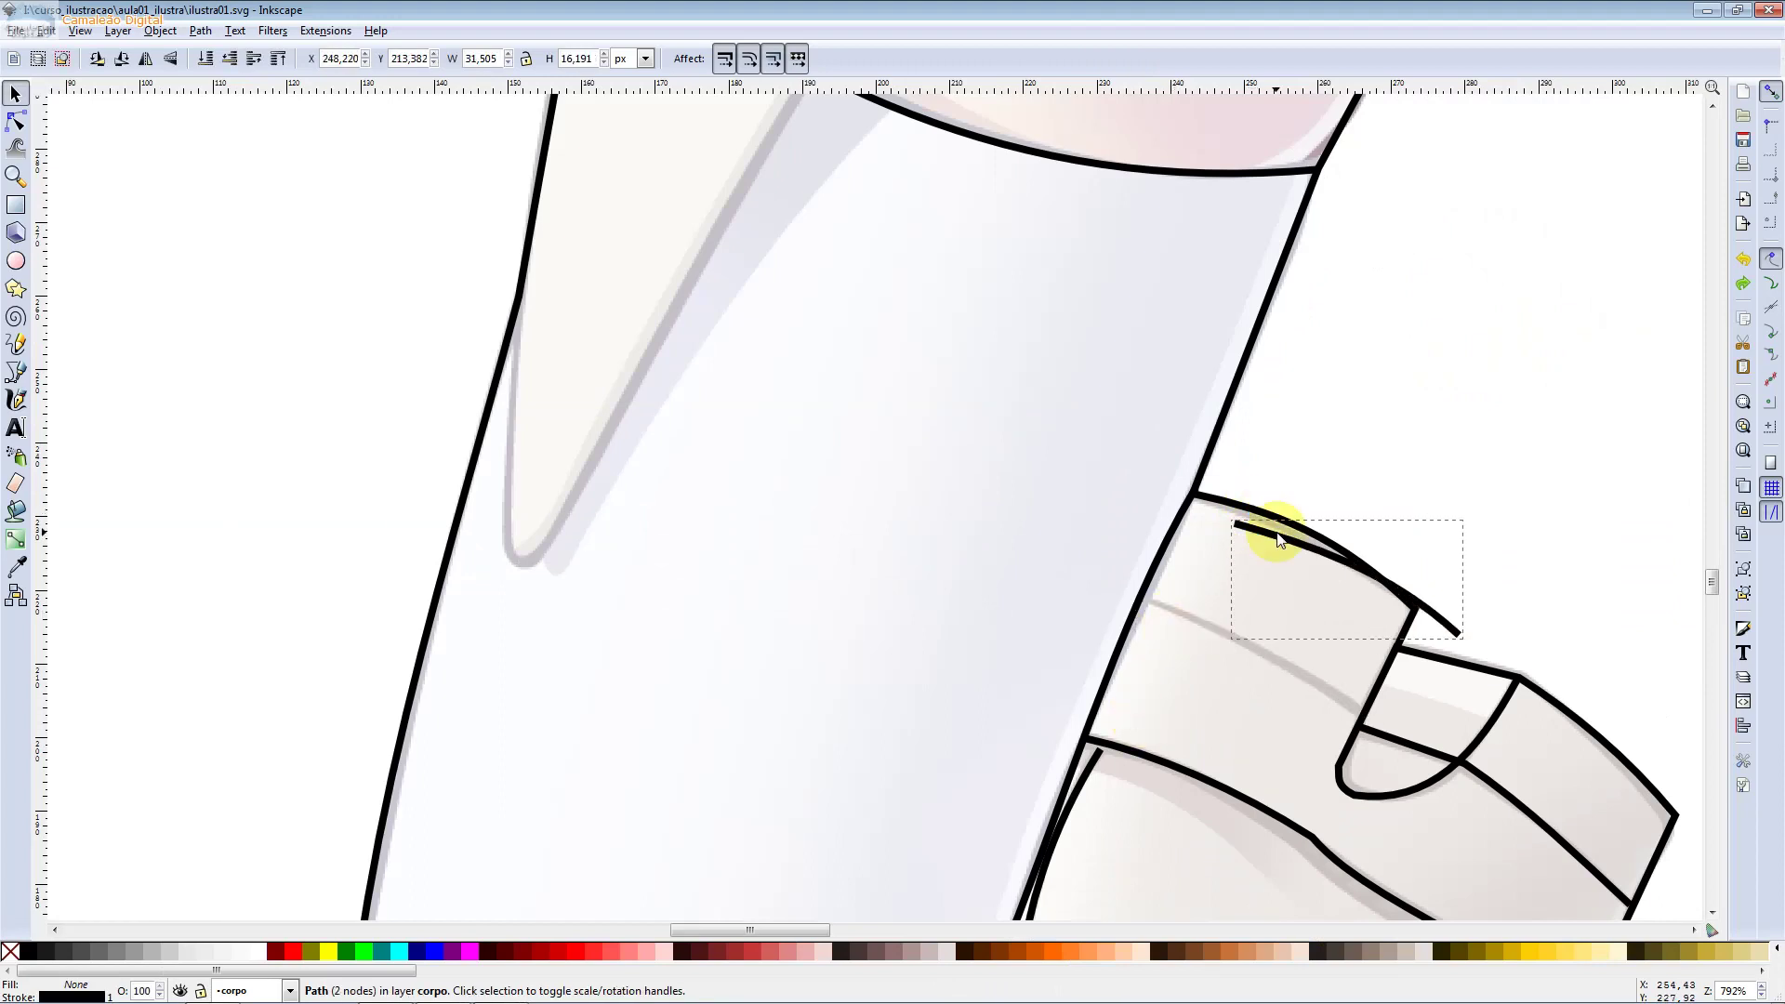
{"action": "key", "text": "ctrl+z"}
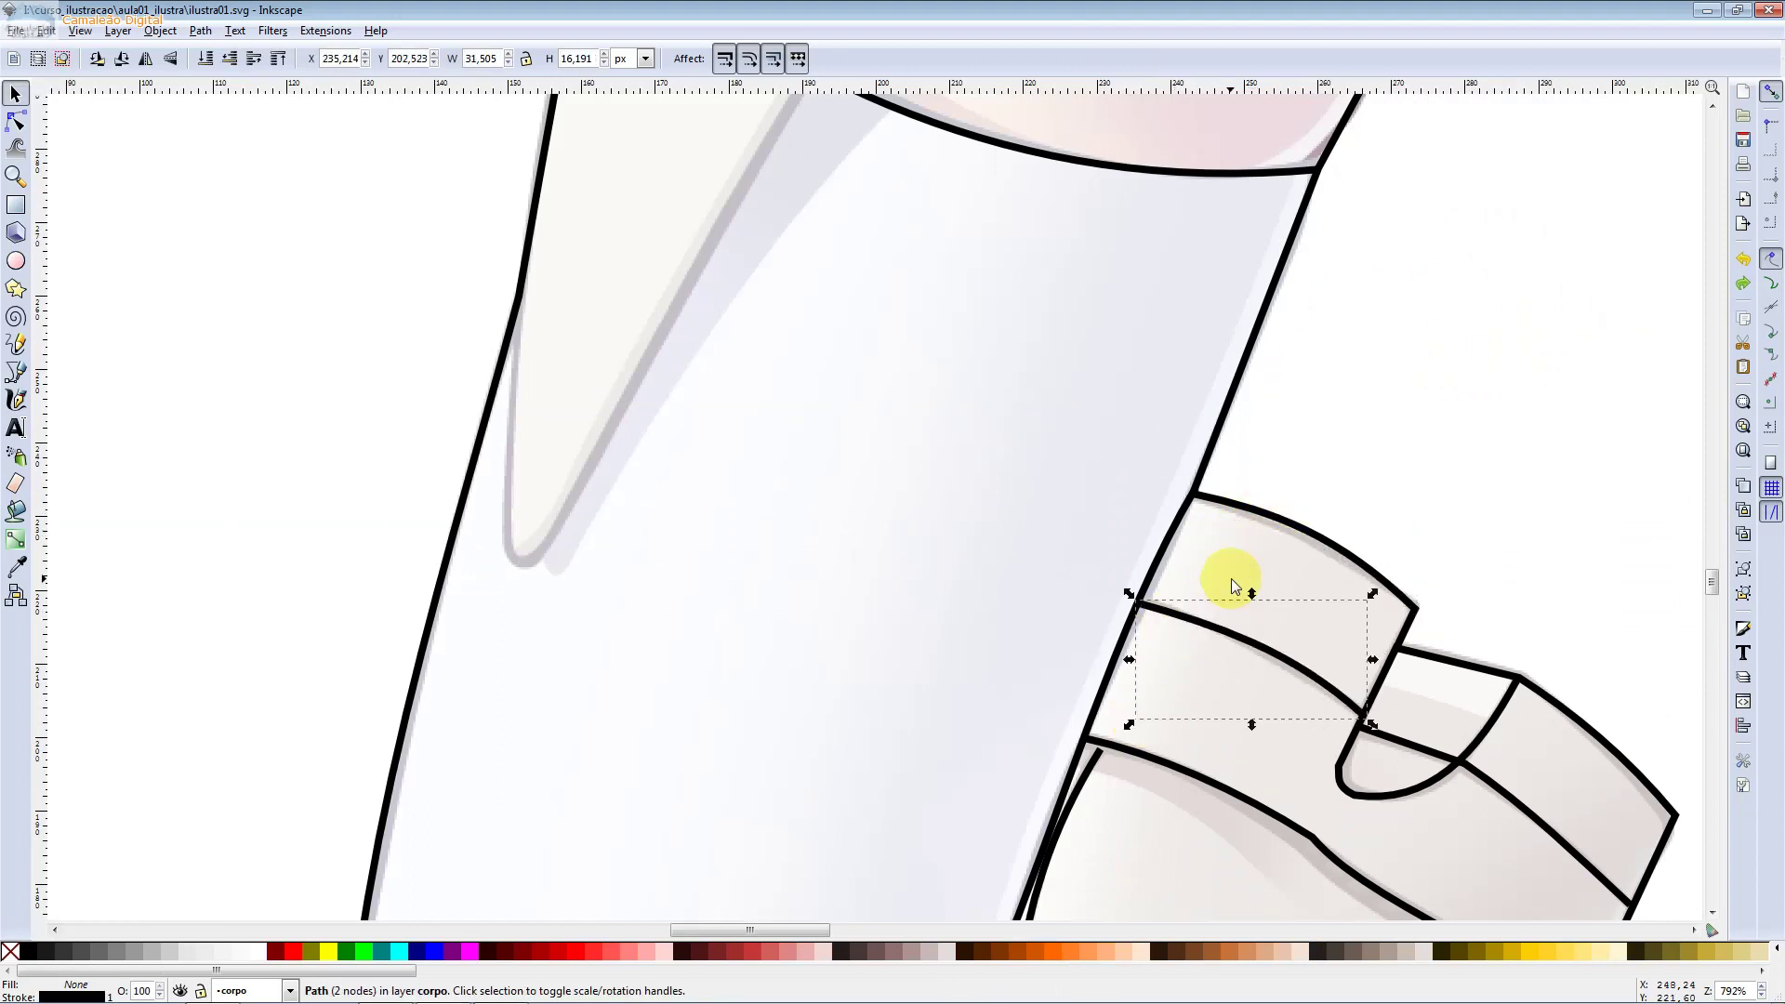
{"action": "scroll", "coordinate": [1233, 586], "scroll_direction": "down", "scroll_amount": 3}
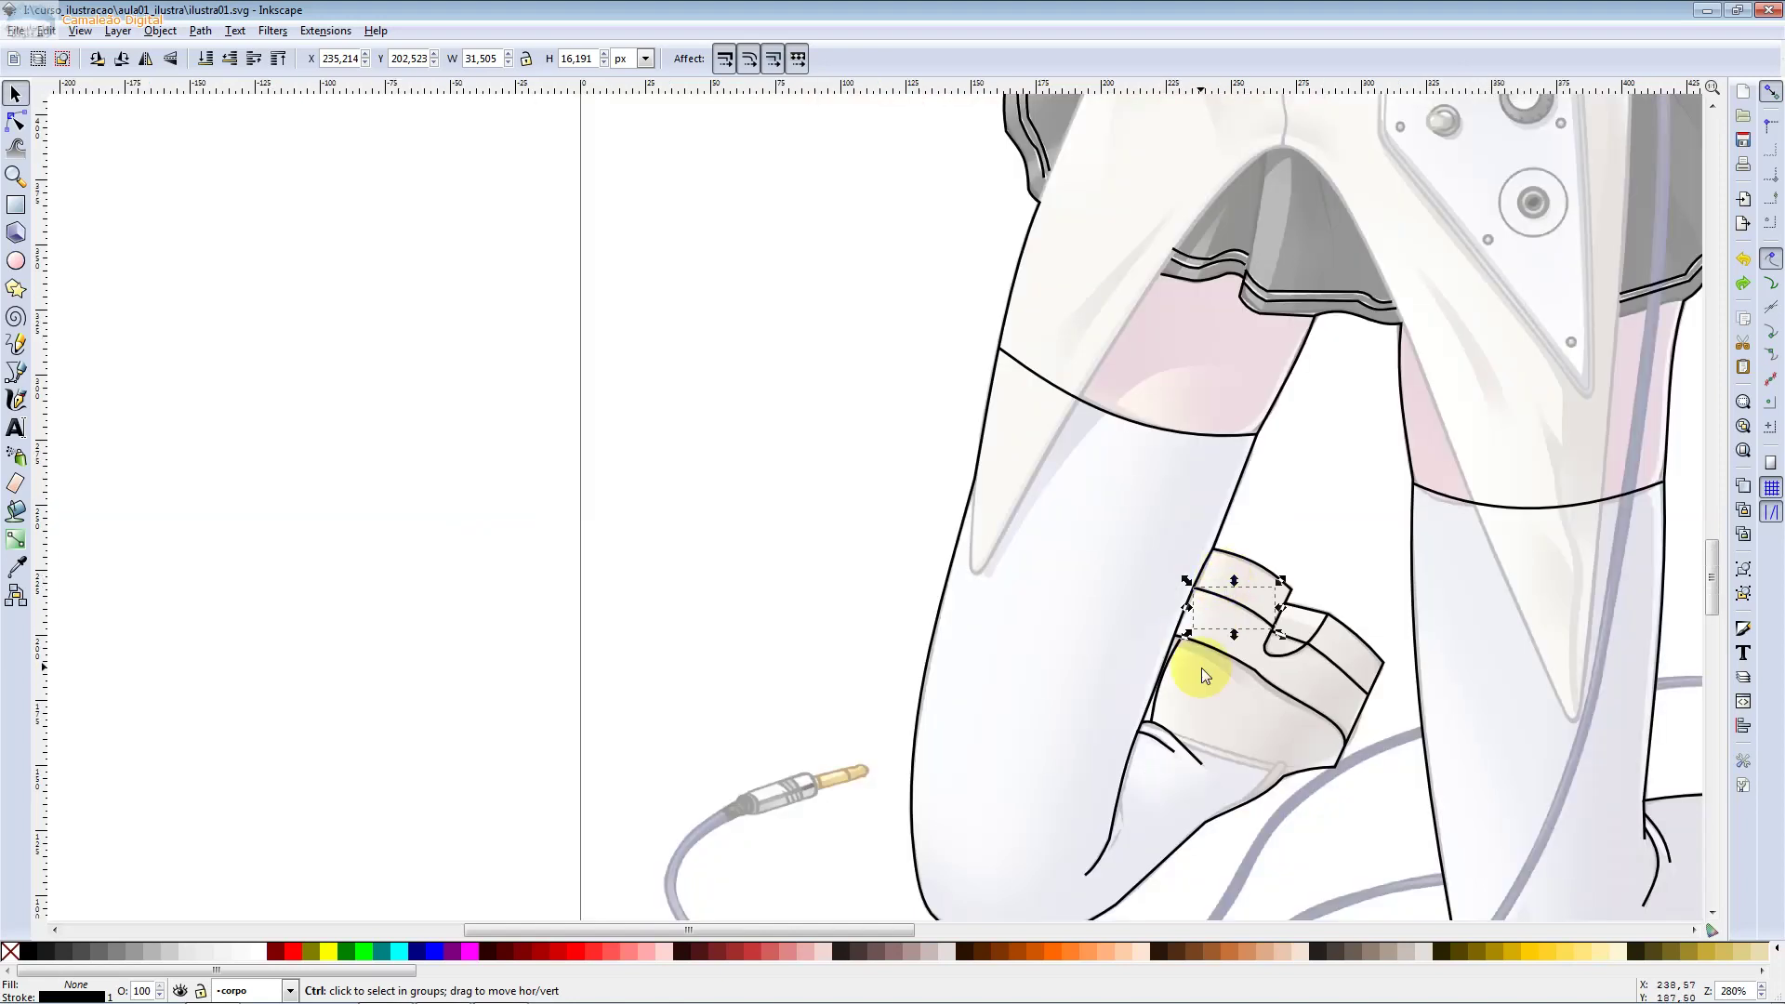
{"action": "scroll", "coordinate": [1159, 626], "scroll_direction": "up", "scroll_amount": 1}
{"action": "scroll", "coordinate": [1168, 625], "scroll_direction": "up", "scroll_amount": 1}
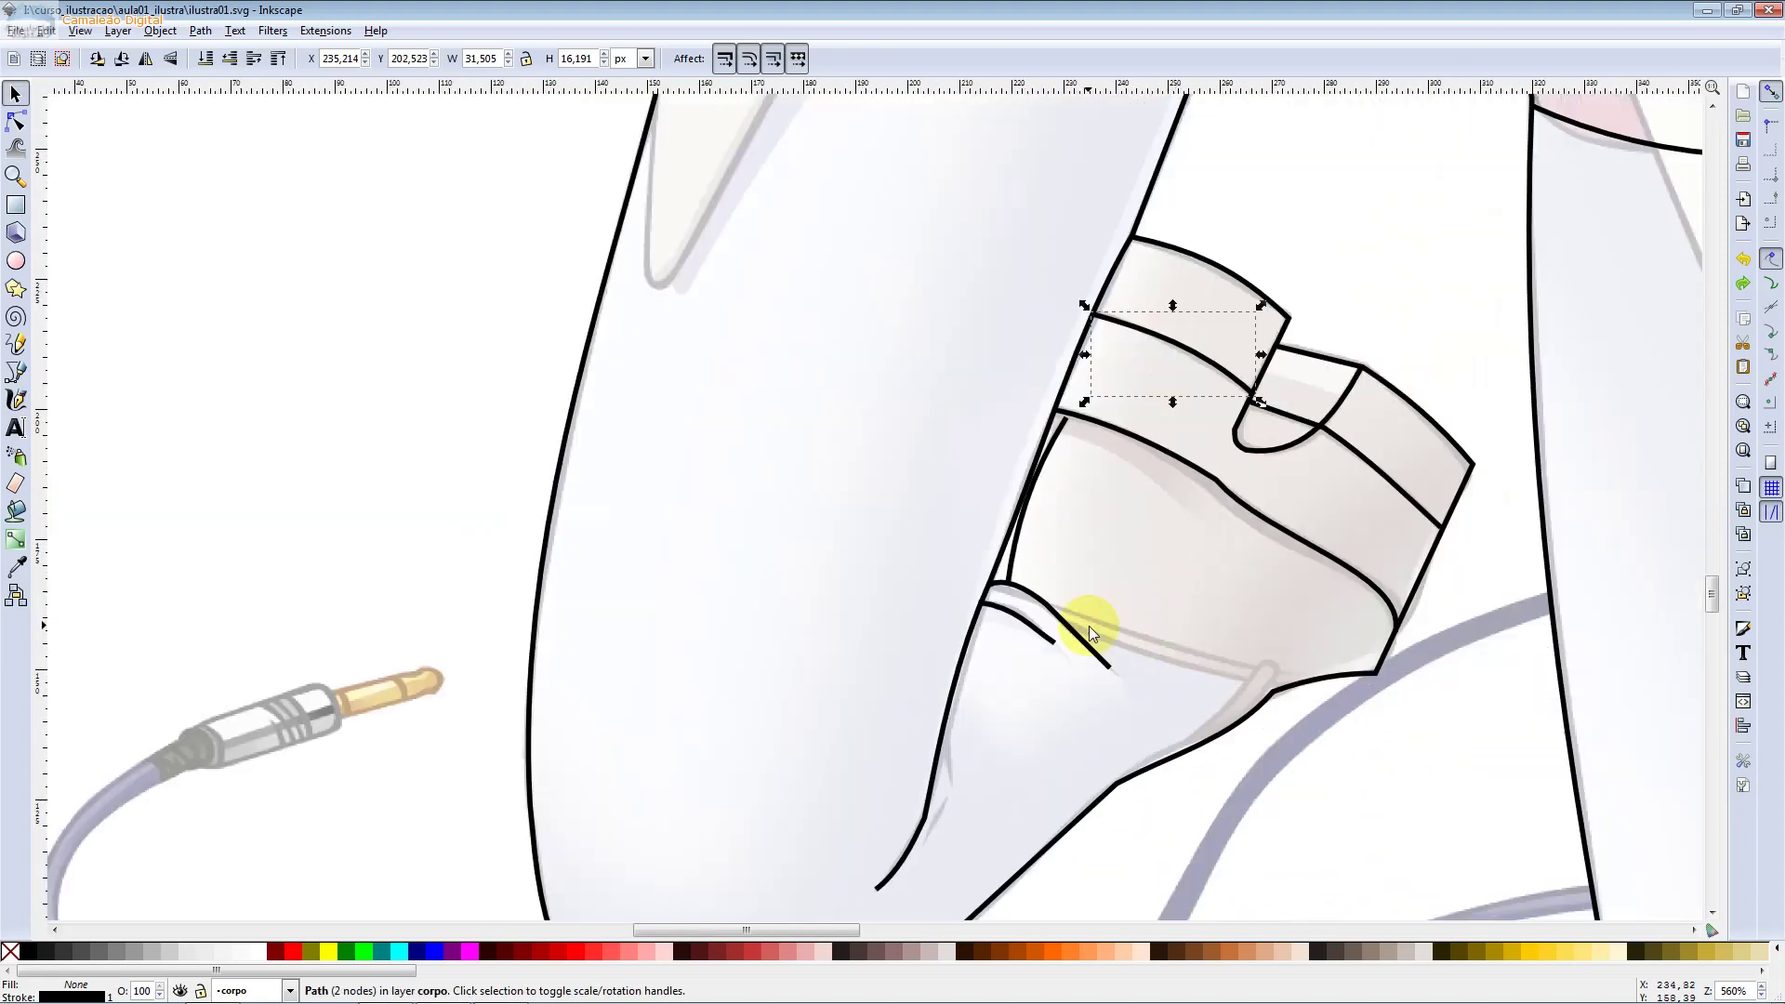
{"action": "left_click", "coordinate": [455, 488]}
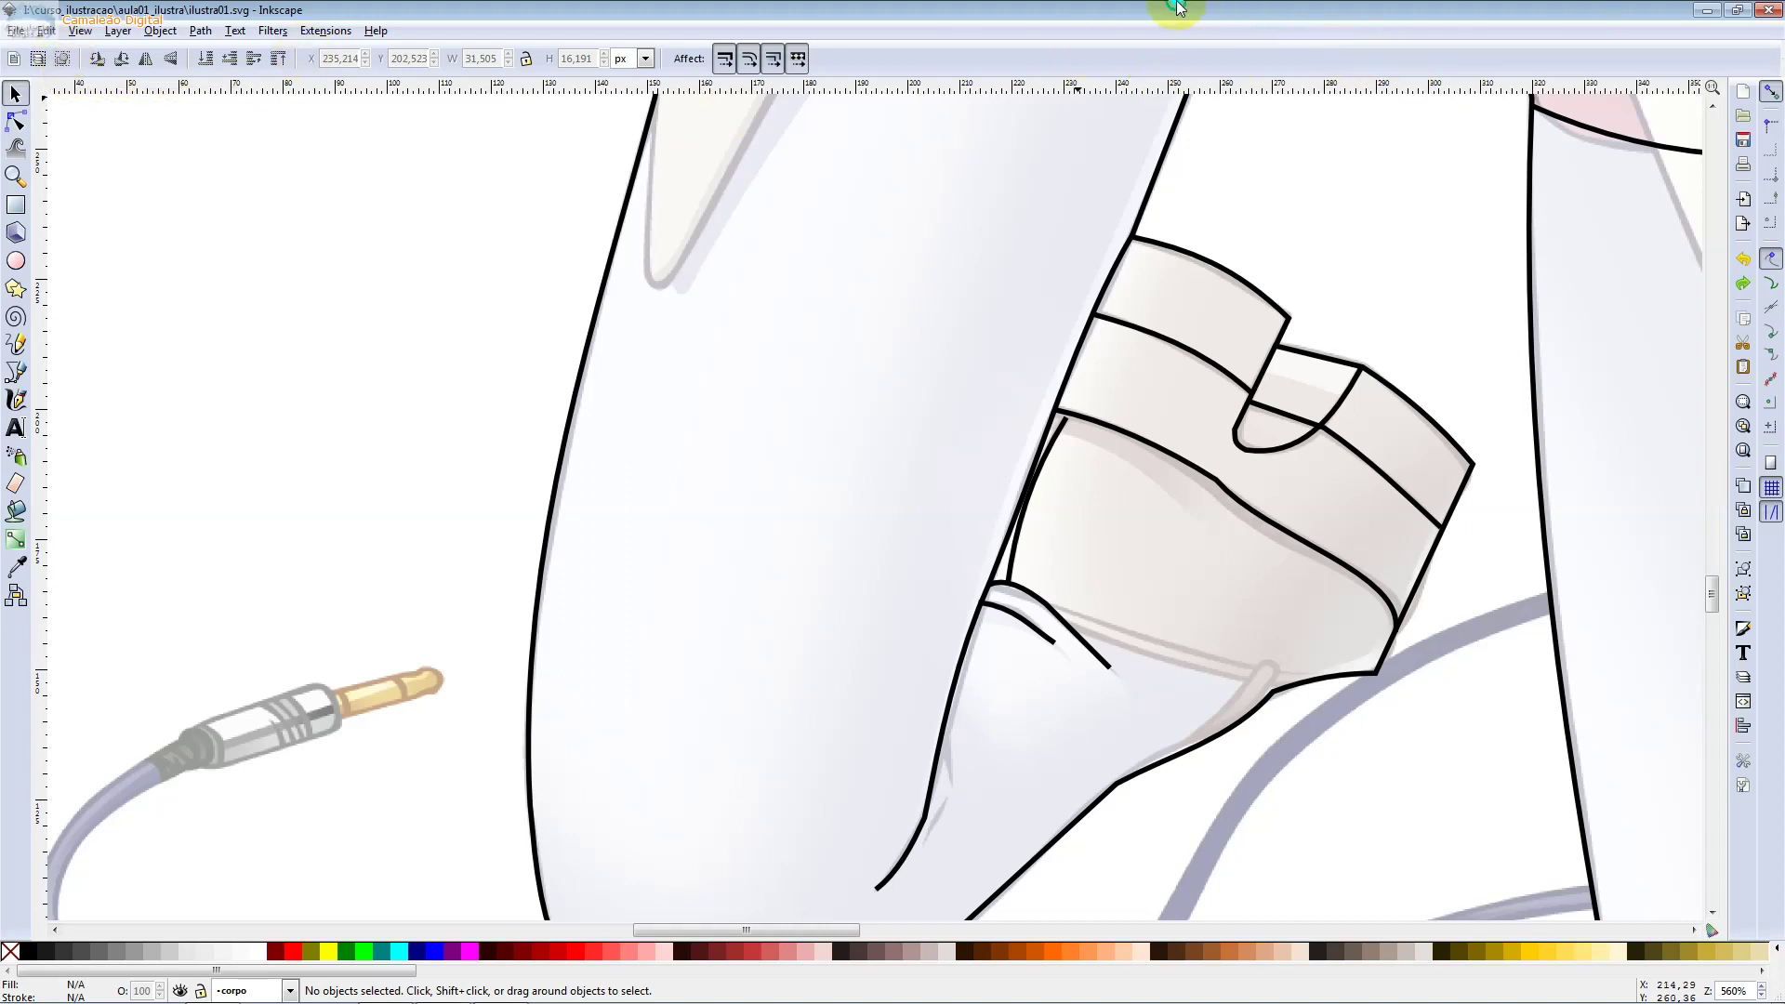
Create a new document from the default template and enlarge its window beside the illustration
{"action": "mouse_move", "coordinate": [1168, 5]}
{"action": "left_mouse_down"}
{"action": "mouse_move", "coordinate": [1186, 28]}
{"action": "mouse_move", "coordinate": [1106, 43]}
{"action": "mouse_move", "coordinate": [1281, 62]}
{"action": "left_mouse_up"}
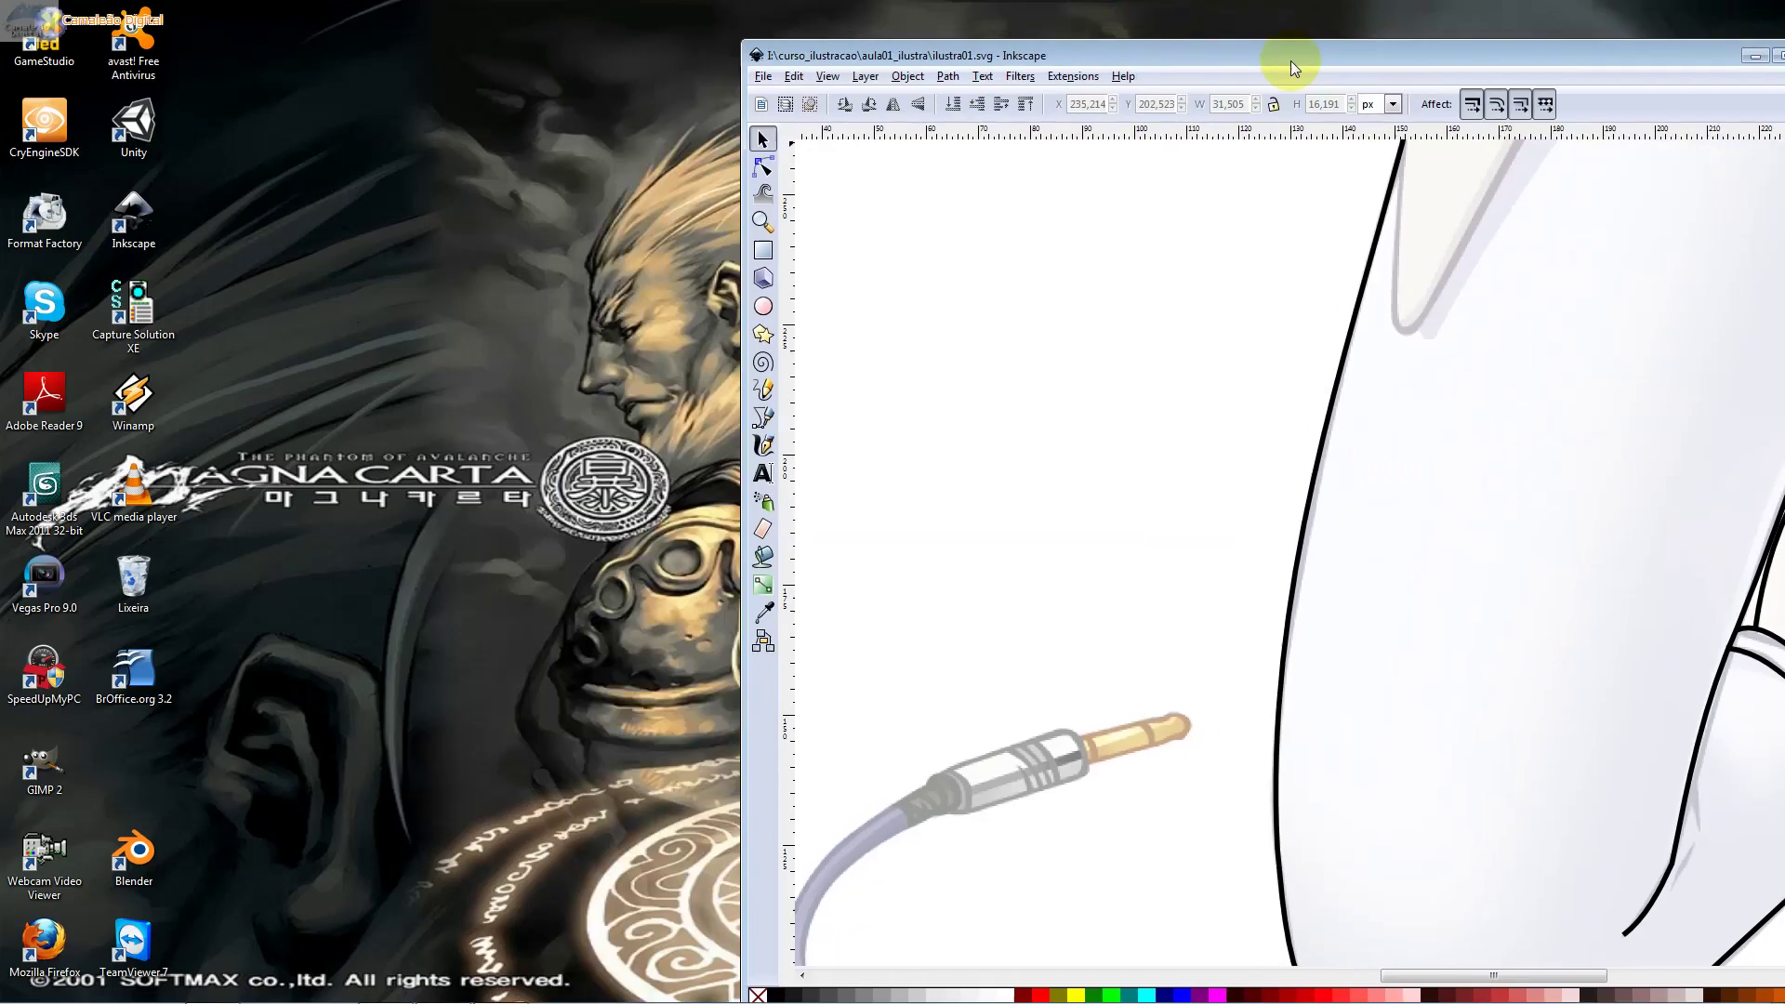
{"action": "left_click", "coordinate": [754, 78]}
{"action": "left_click", "coordinate": [1063, 109]}
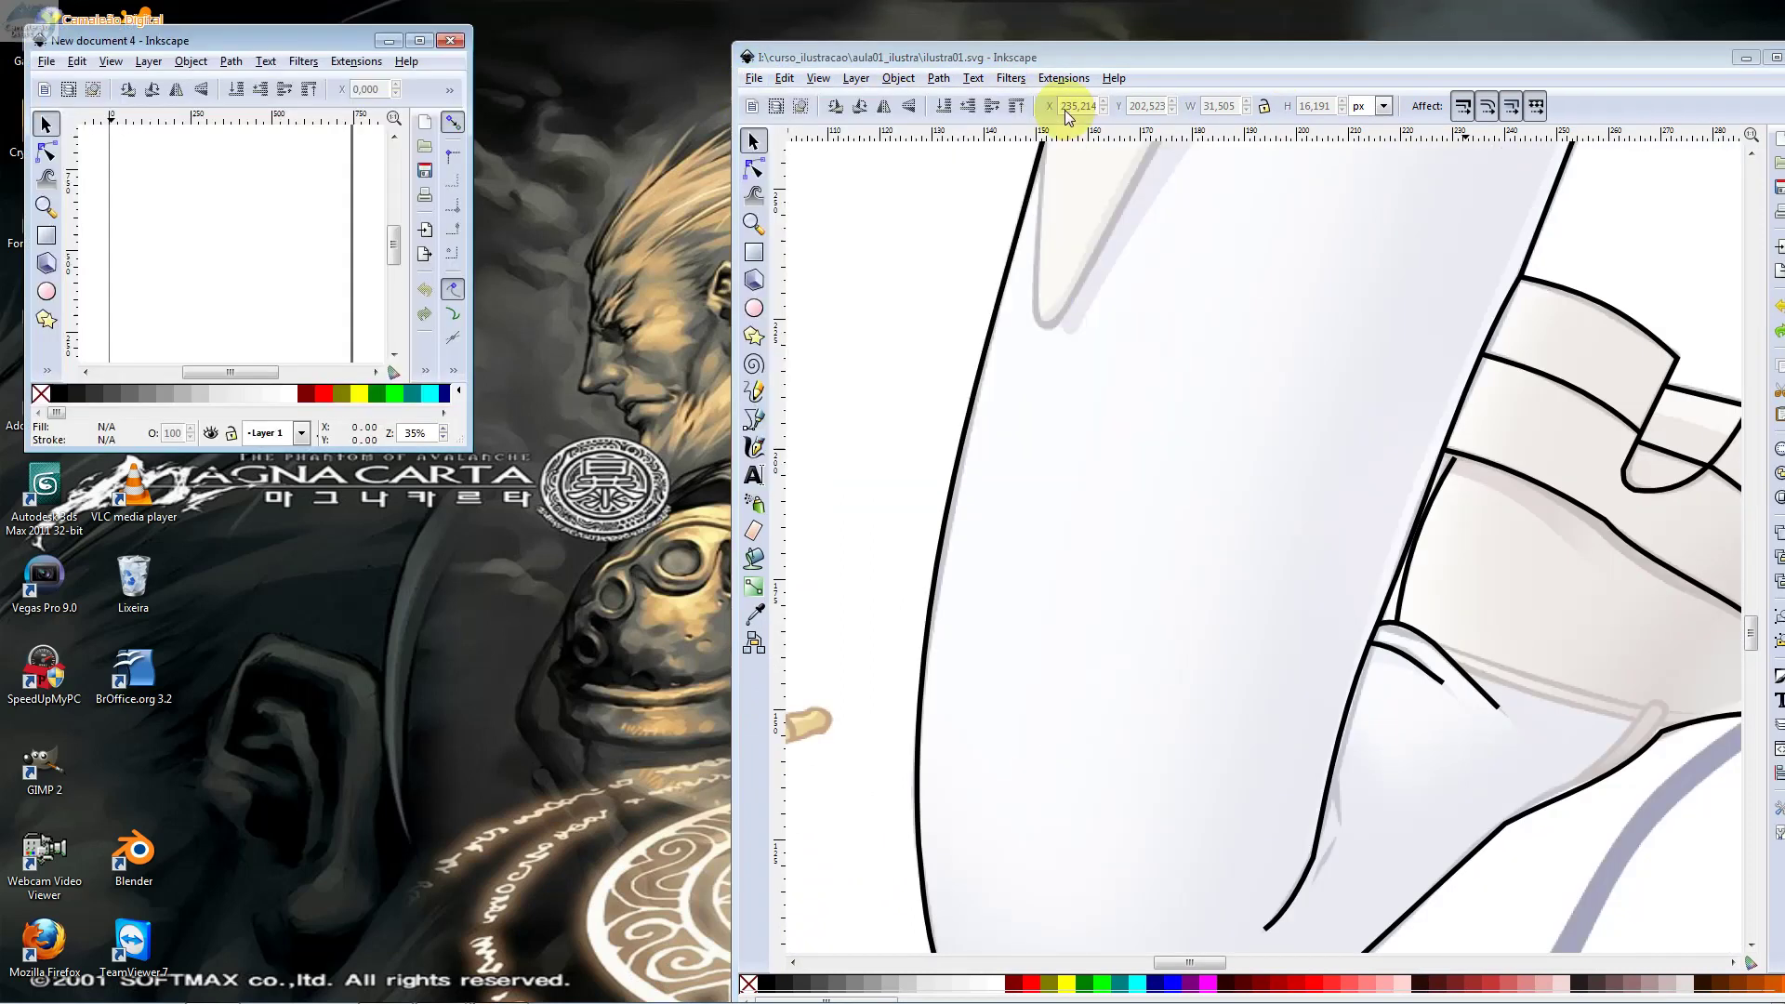
{"action": "left_click_drag", "start_coordinate": [340, 41], "coordinate": [740, 109]}
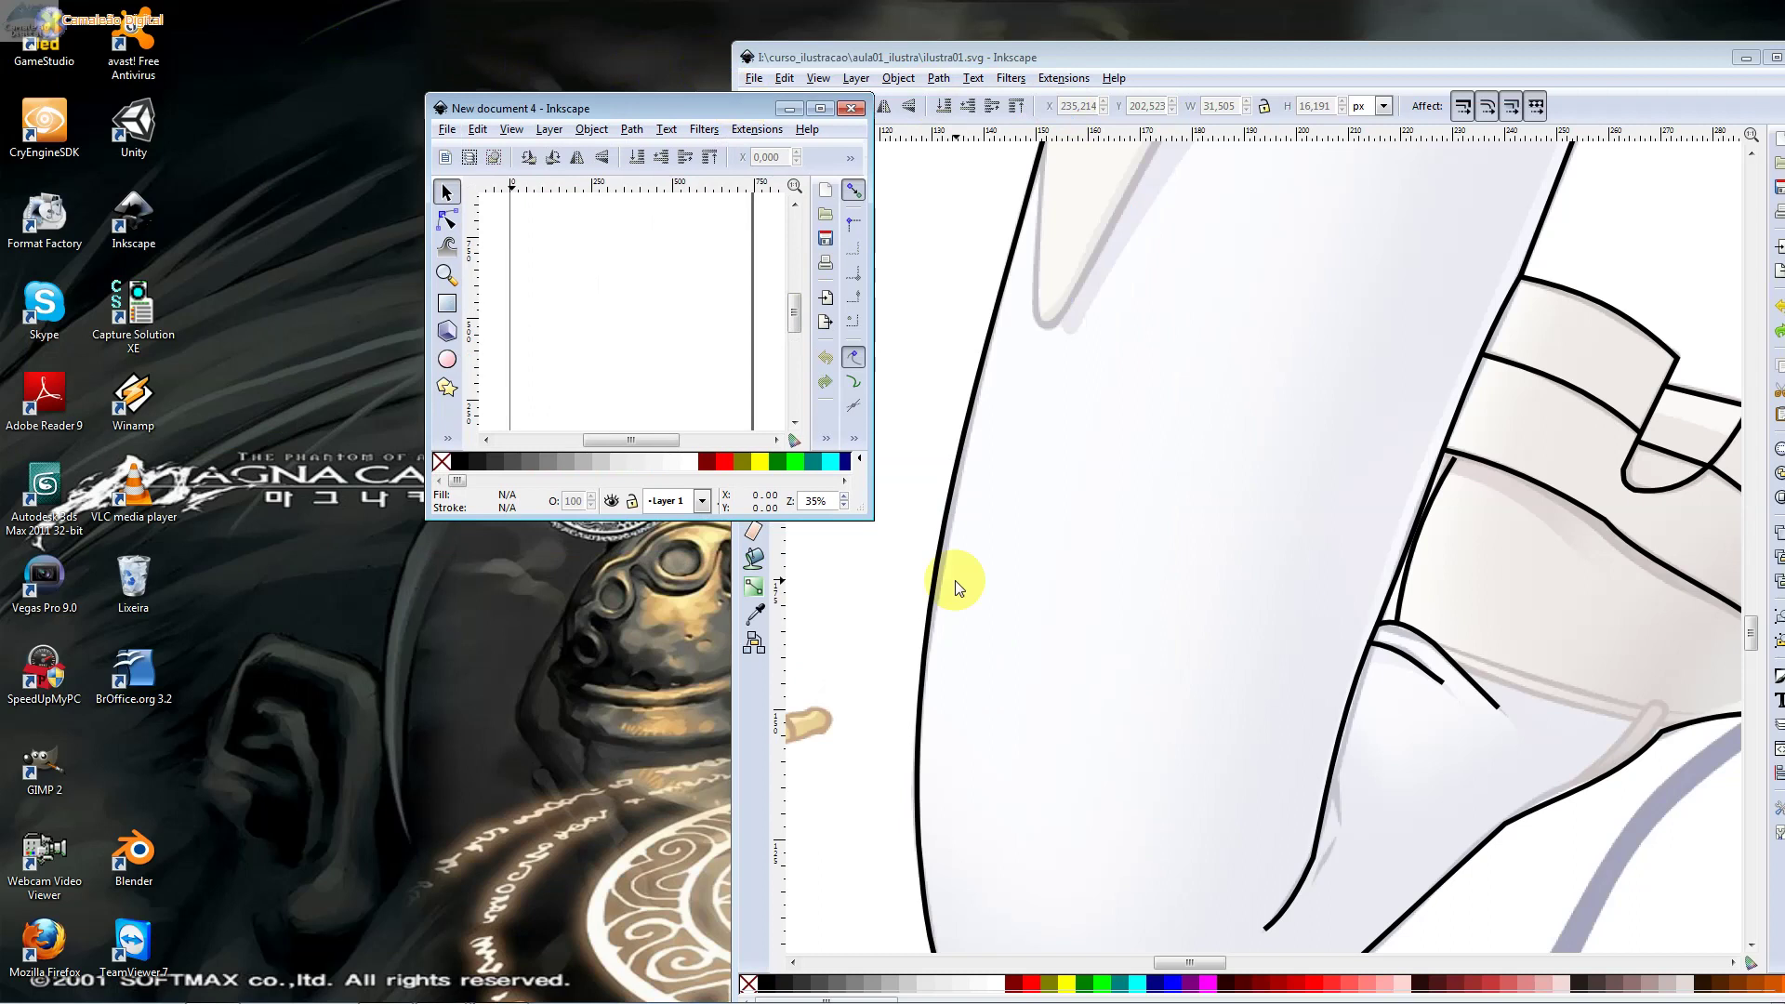
{"action": "mouse_move", "coordinate": [874, 520]}
{"action": "left_mouse_down"}
{"action": "mouse_move", "coordinate": [1441, 810]}
{"action": "mouse_move", "coordinate": [1492, 888]}
{"action": "left_mouse_up"}
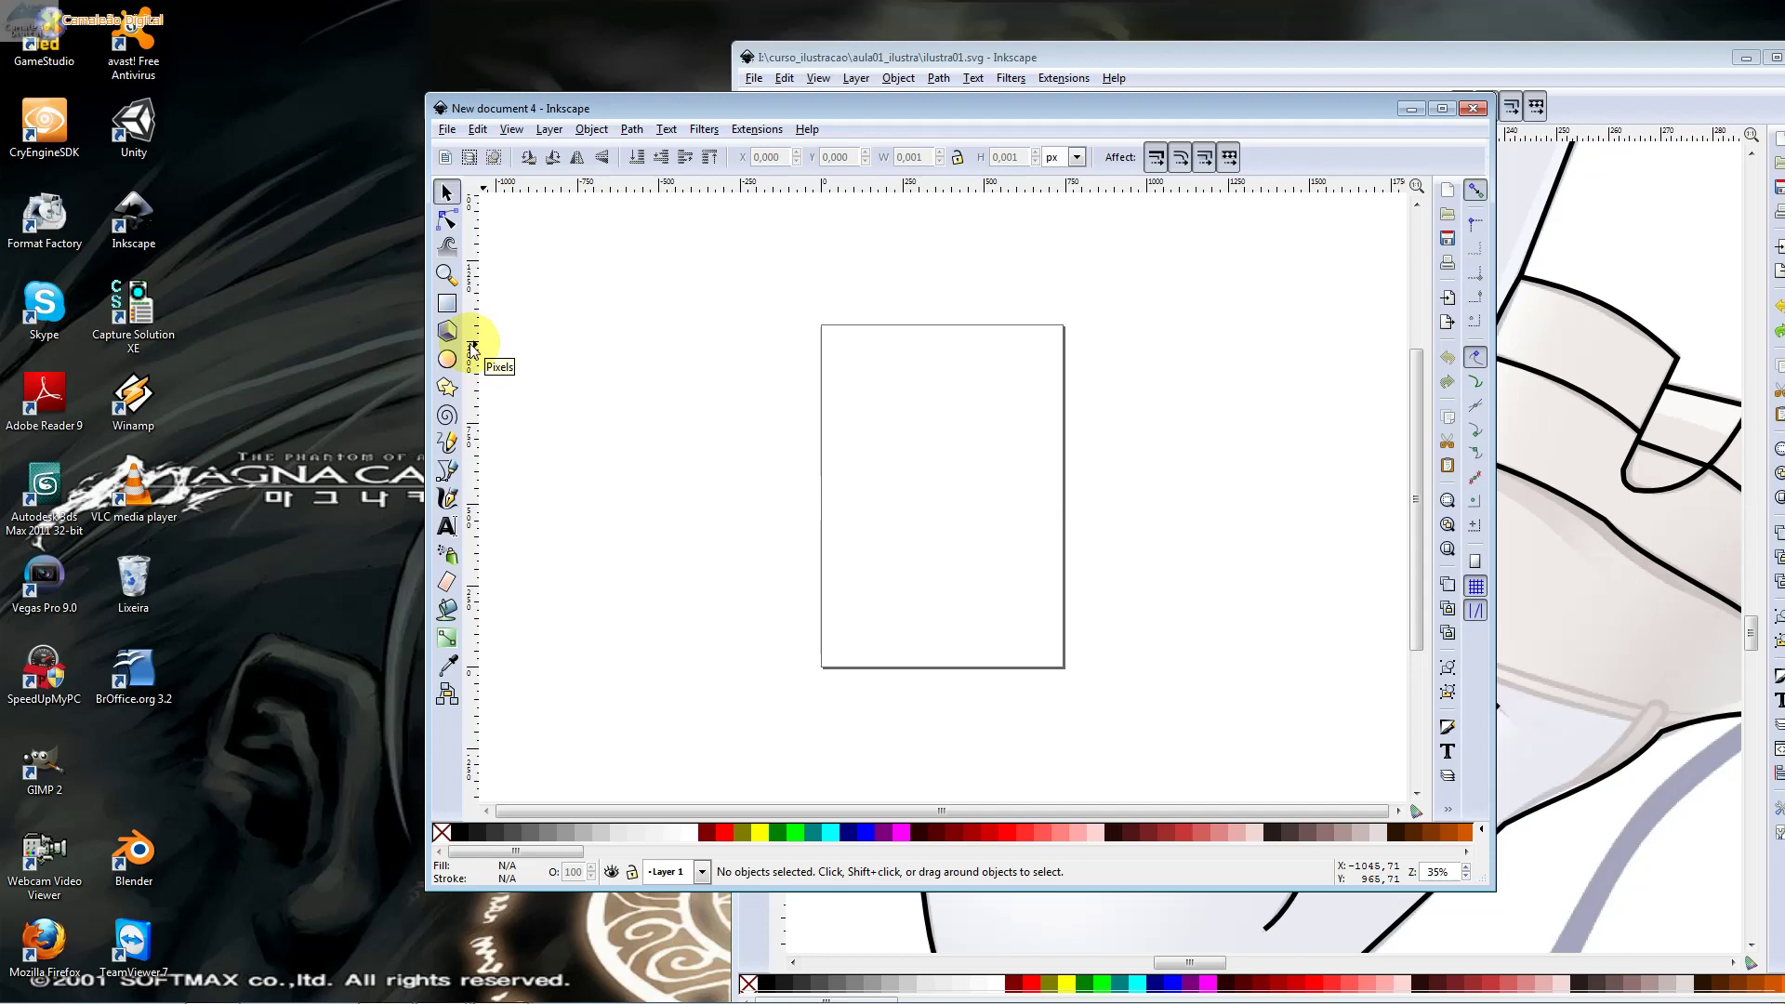
Draw a test rectangle, fill it red, then delete it
{"action": "left_click", "coordinate": [447, 303]}
{"action": "mouse_move", "coordinate": [843, 374]}
{"action": "left_mouse_down"}
{"action": "mouse_move", "coordinate": [1107, 556]}
{"action": "mouse_move", "coordinate": [987, 581]}
{"action": "left_mouse_up"}
{"action": "left_click", "coordinate": [447, 193]}
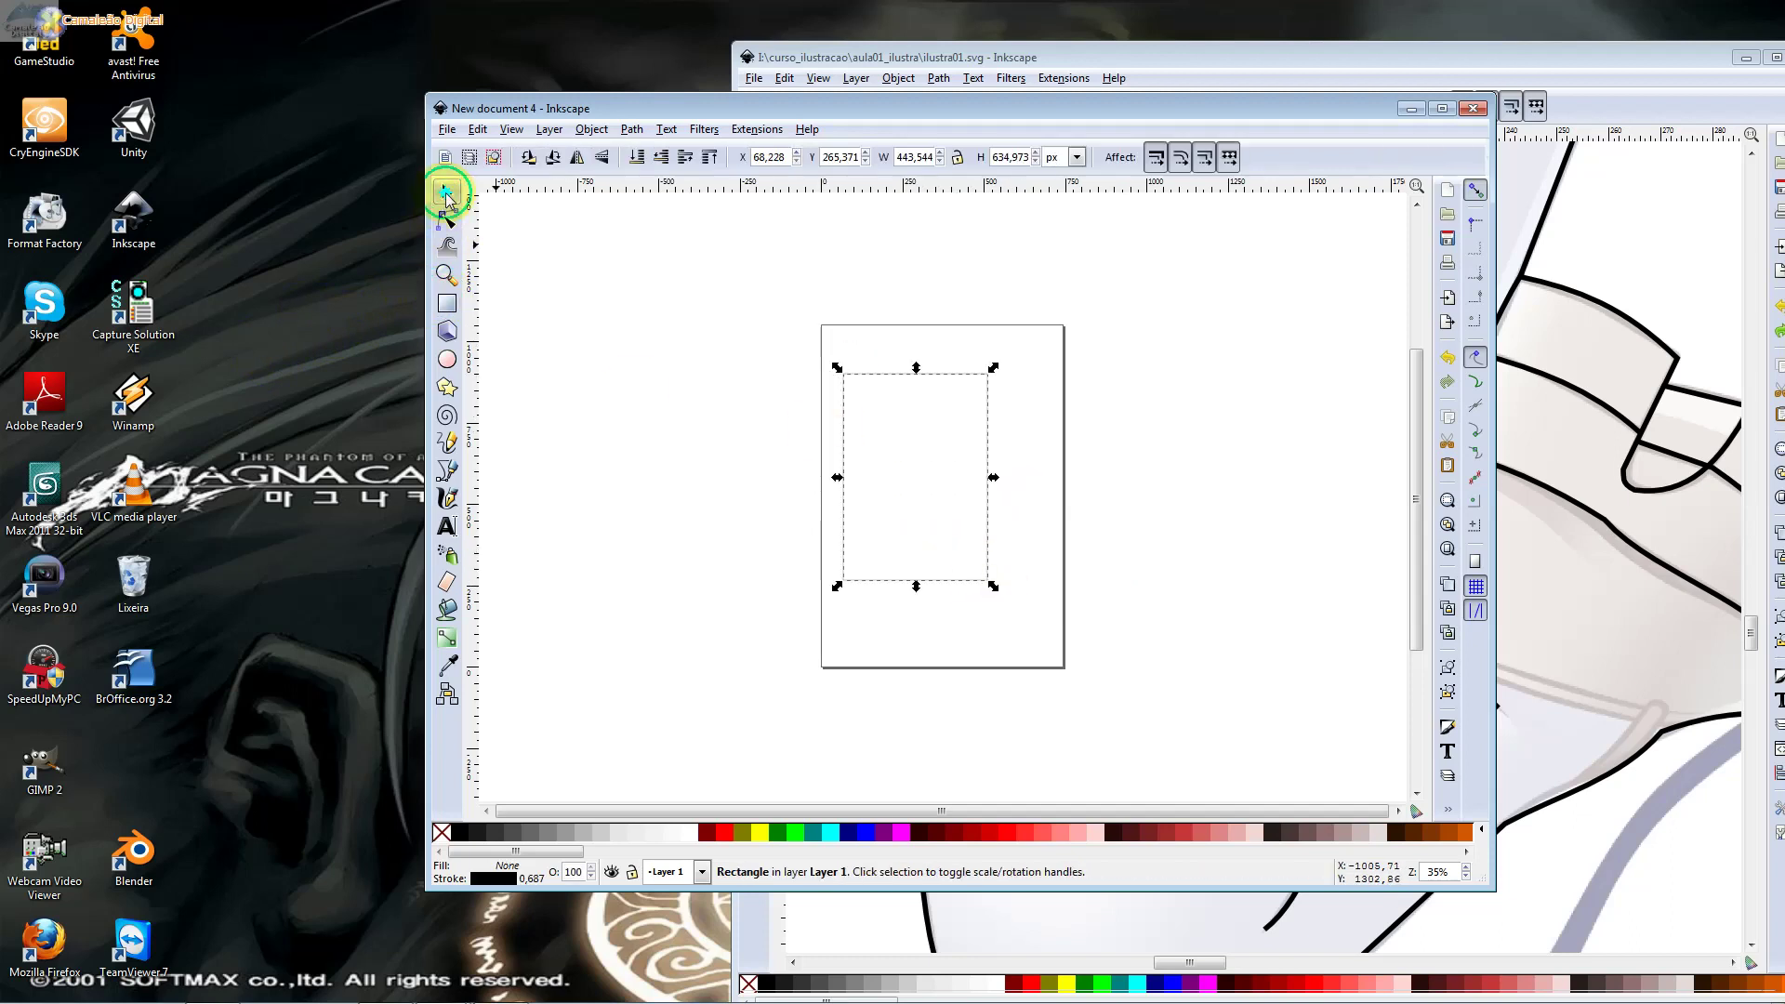
{"action": "left_click", "coordinate": [750, 832]}
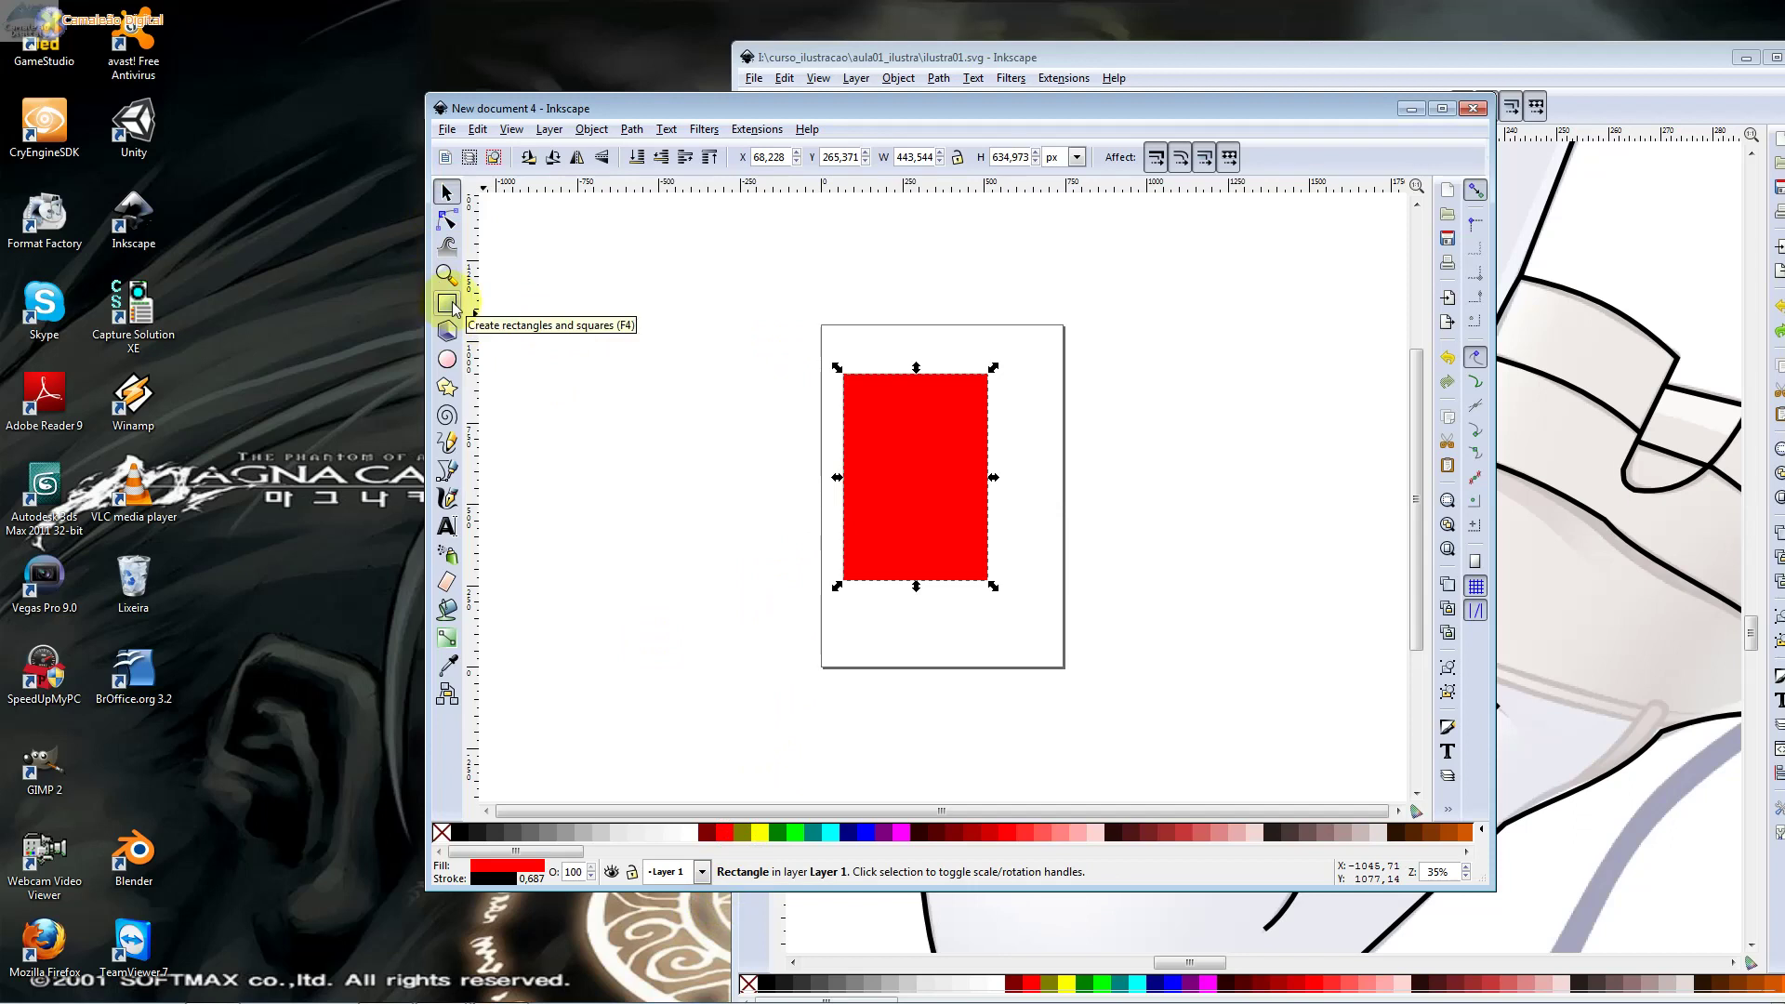
{"action": "key", "text": "Delete"}
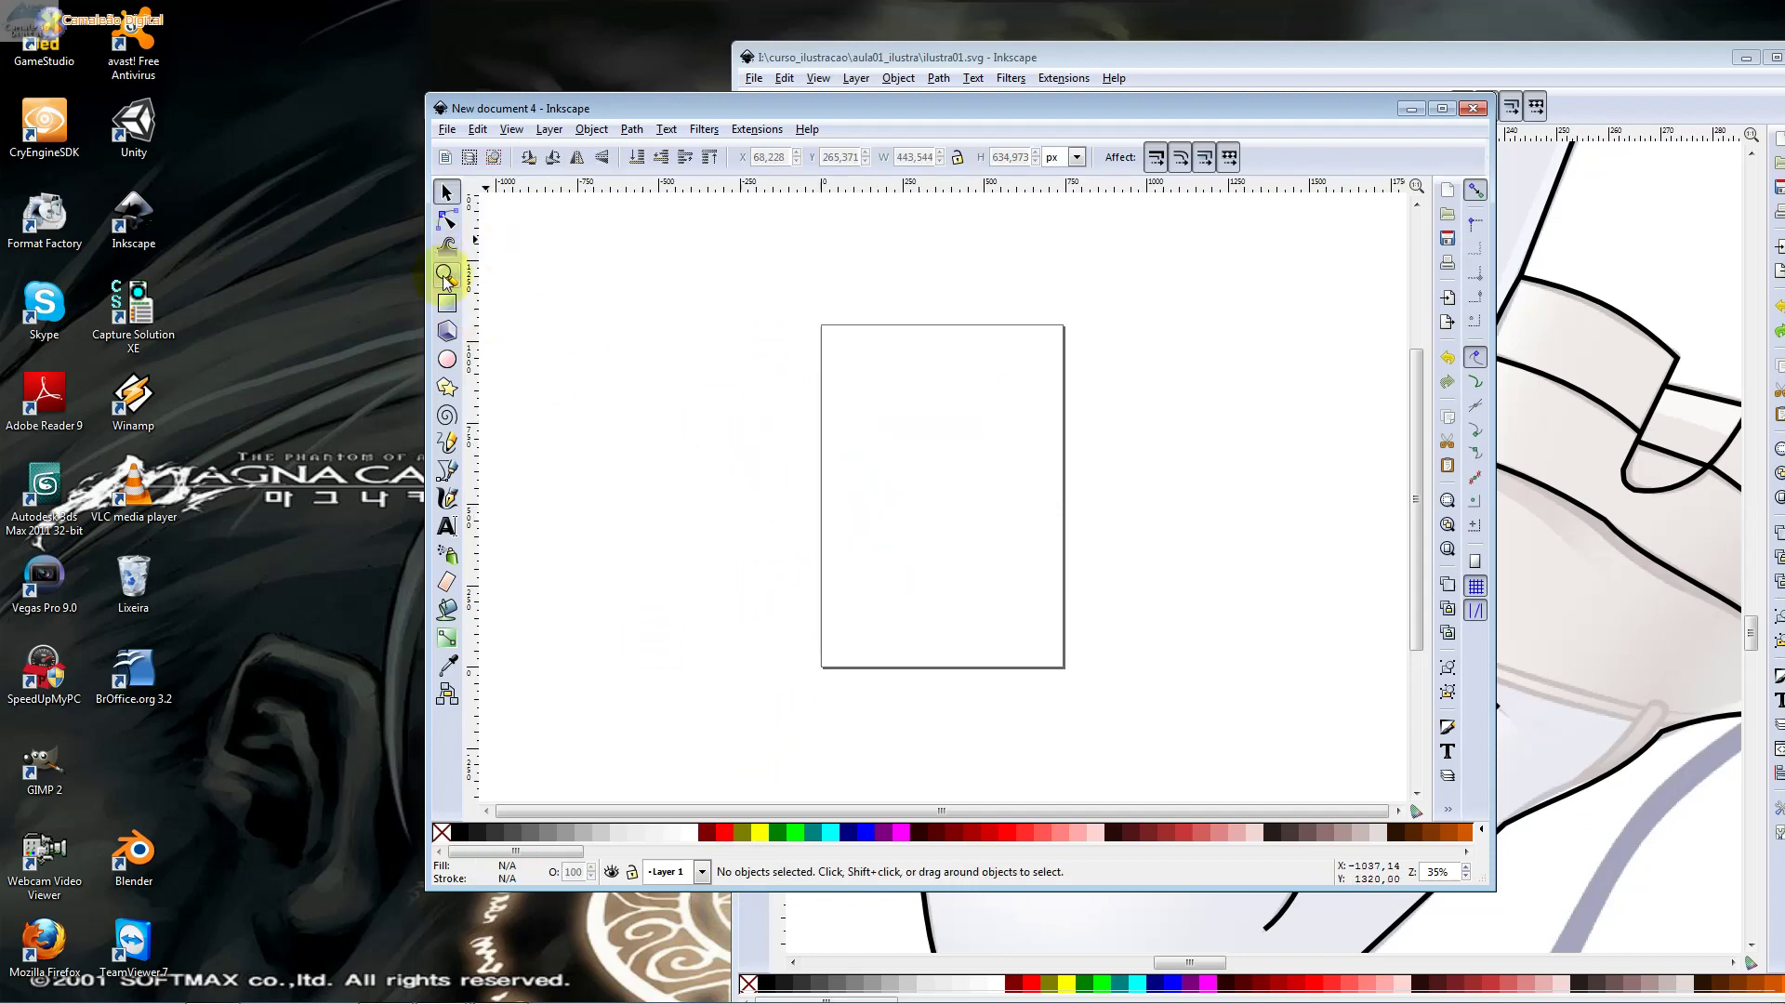
Draw a red 800 px square and move it over the page's upper-left corner
{"action": "left_click", "coordinate": [446, 296]}
{"action": "mouse_move", "coordinate": [538, 252]}
{"action": "left_mouse_down"}
{"action": "mouse_move", "coordinate": [846, 440]}
{"action": "mouse_move", "coordinate": [820, 492]}
{"action": "left_mouse_up"}
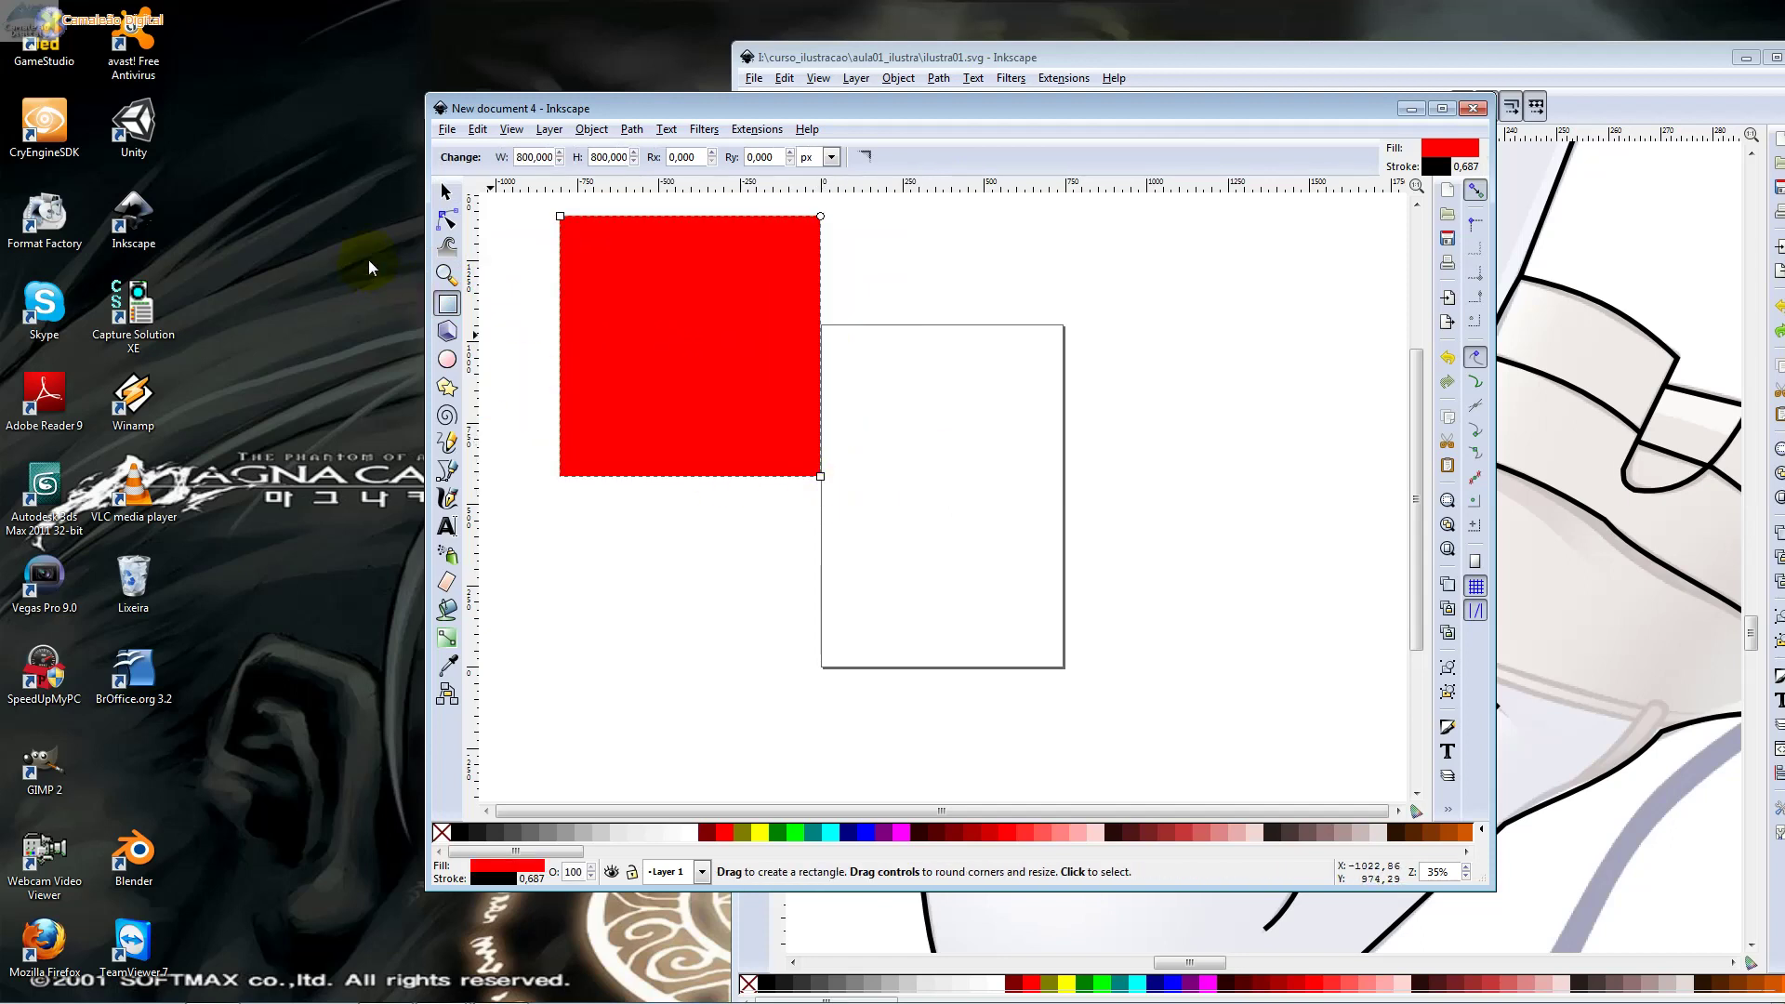
{"action": "left_click", "coordinate": [446, 191]}
{"action": "left_click_drag", "start_coordinate": [733, 399], "coordinate": [805, 503]}
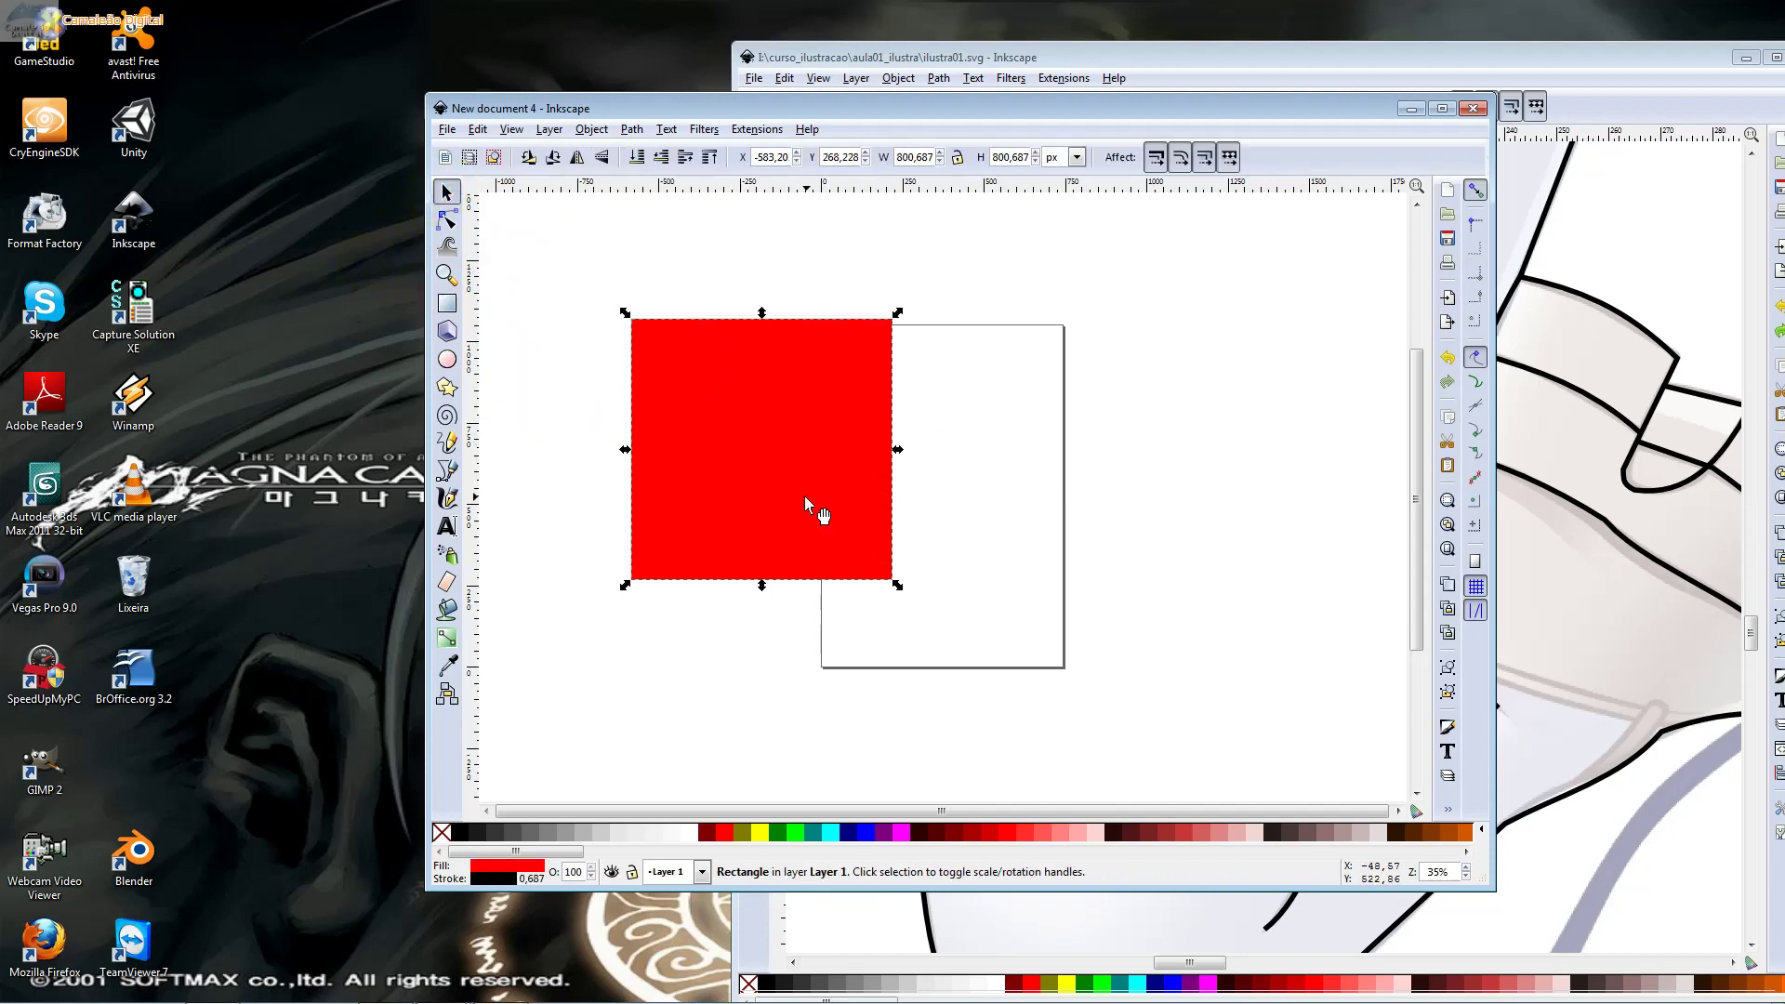
{"action": "left_click", "coordinate": [538, 585]}
{"action": "left_click", "coordinate": [447, 360]}
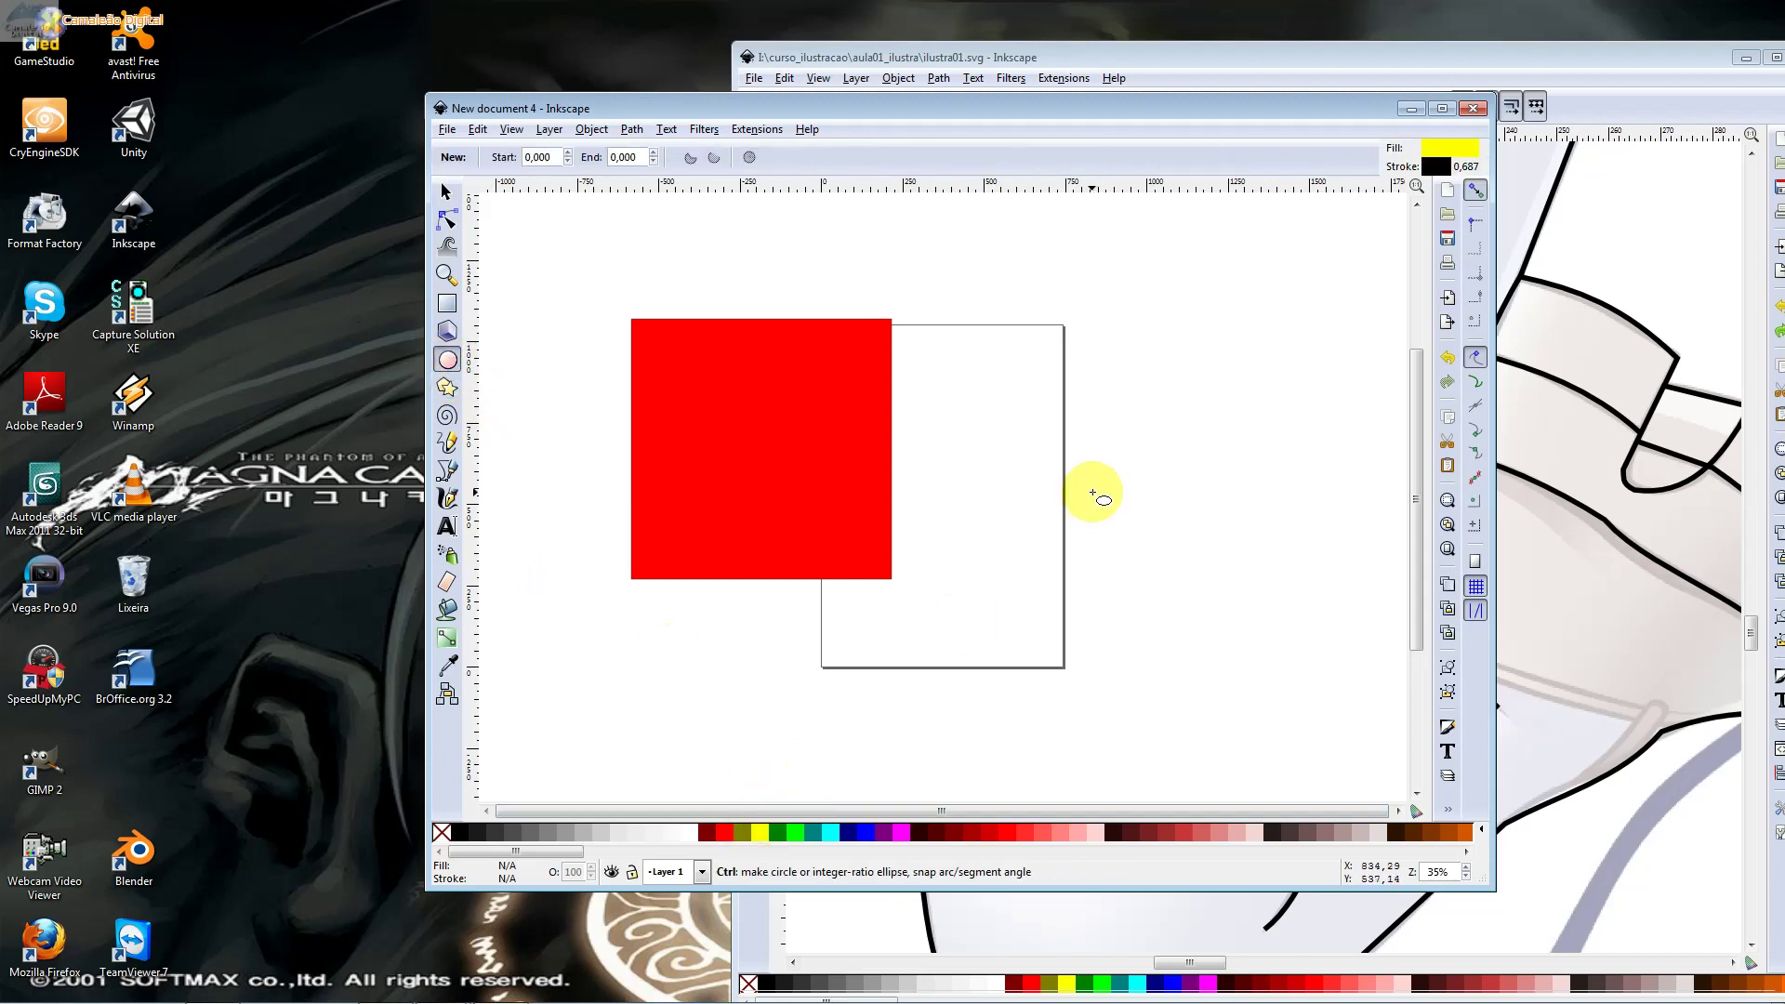
Draw a yellow circle and move it onto the red square's lower-right corner
{"action": "left_click_drag", "start_coordinate": [1082, 517], "coordinate": [984, 611]}
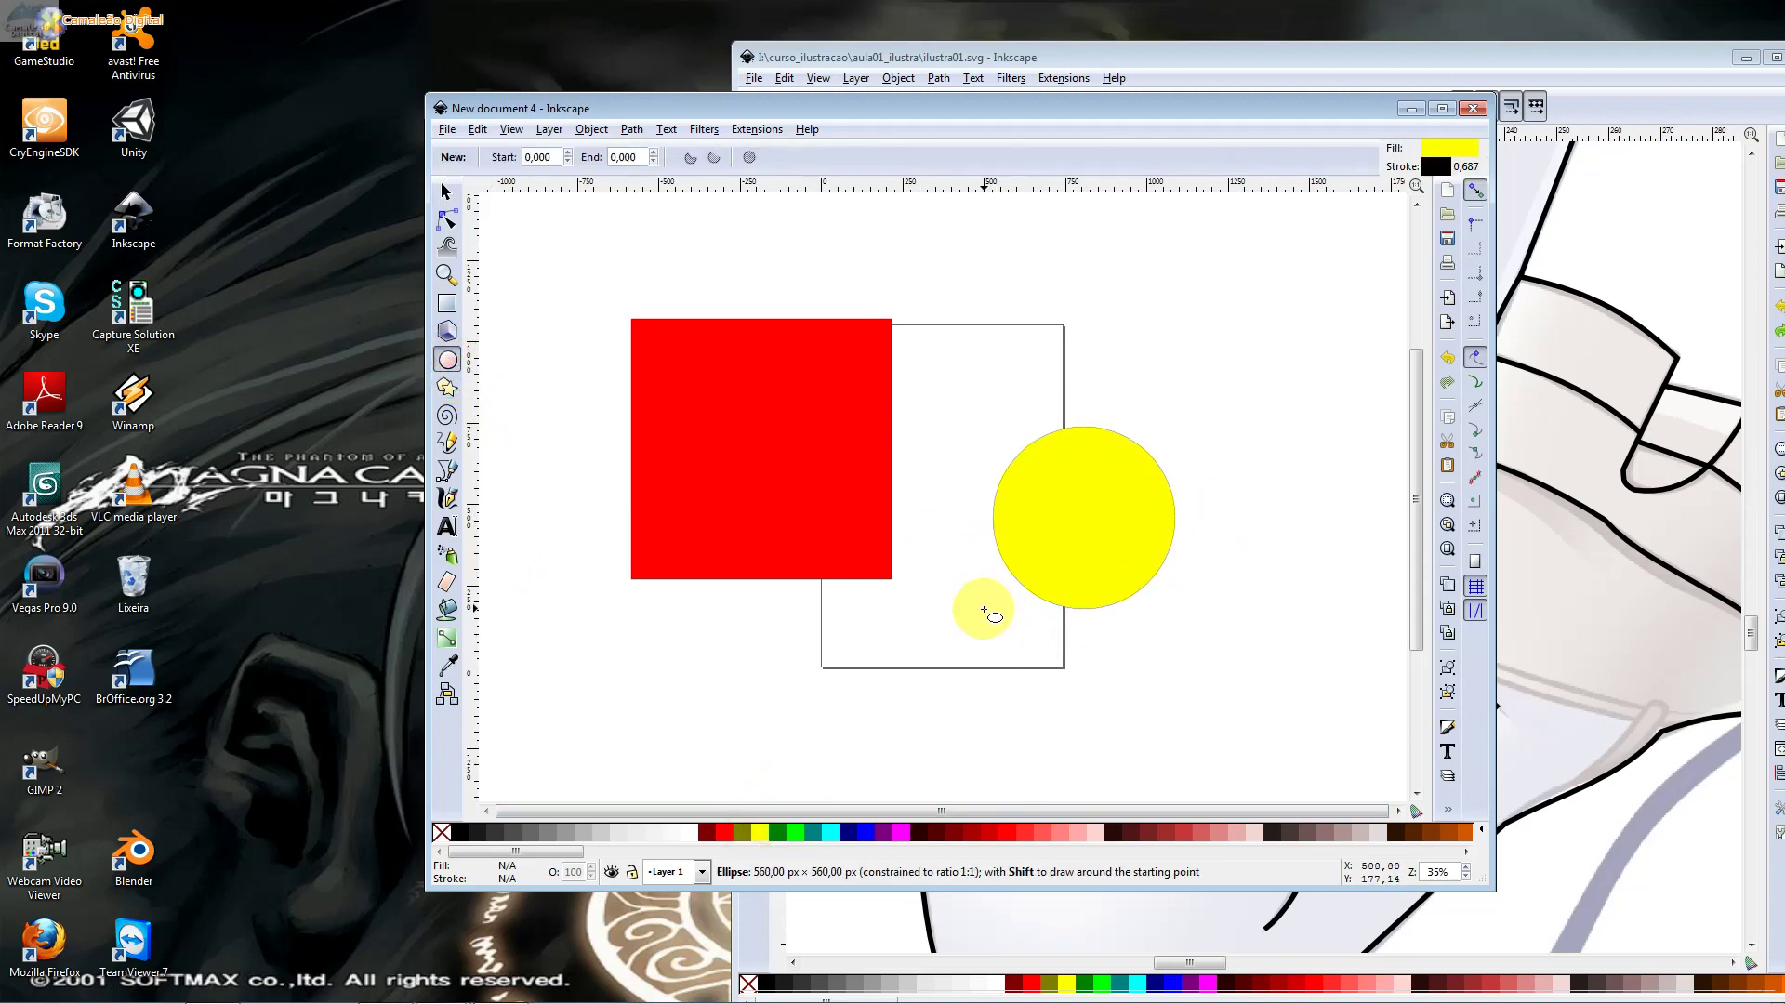
{"action": "left_click", "coordinate": [447, 191]}
{"action": "left_click_drag", "start_coordinate": [1056, 506], "coordinate": [861, 542]}
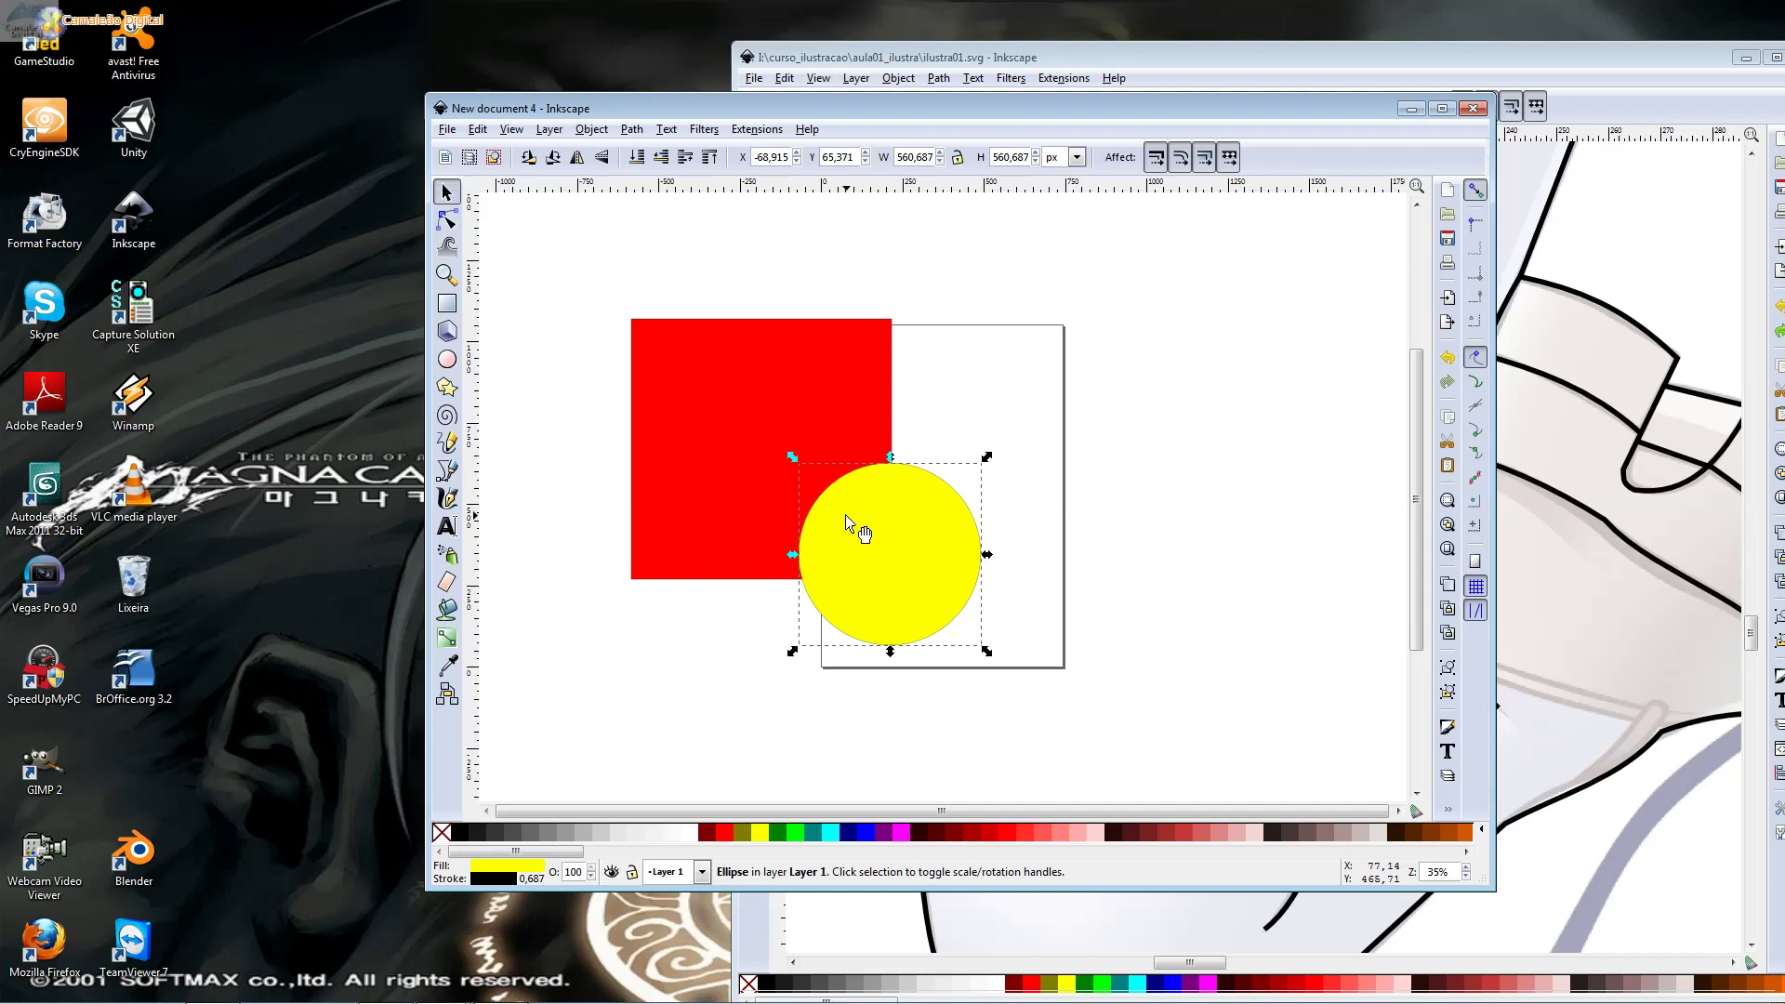
Copy the square and circle together and paste the copy to the right of the page
{"action": "key", "text": "shift"}
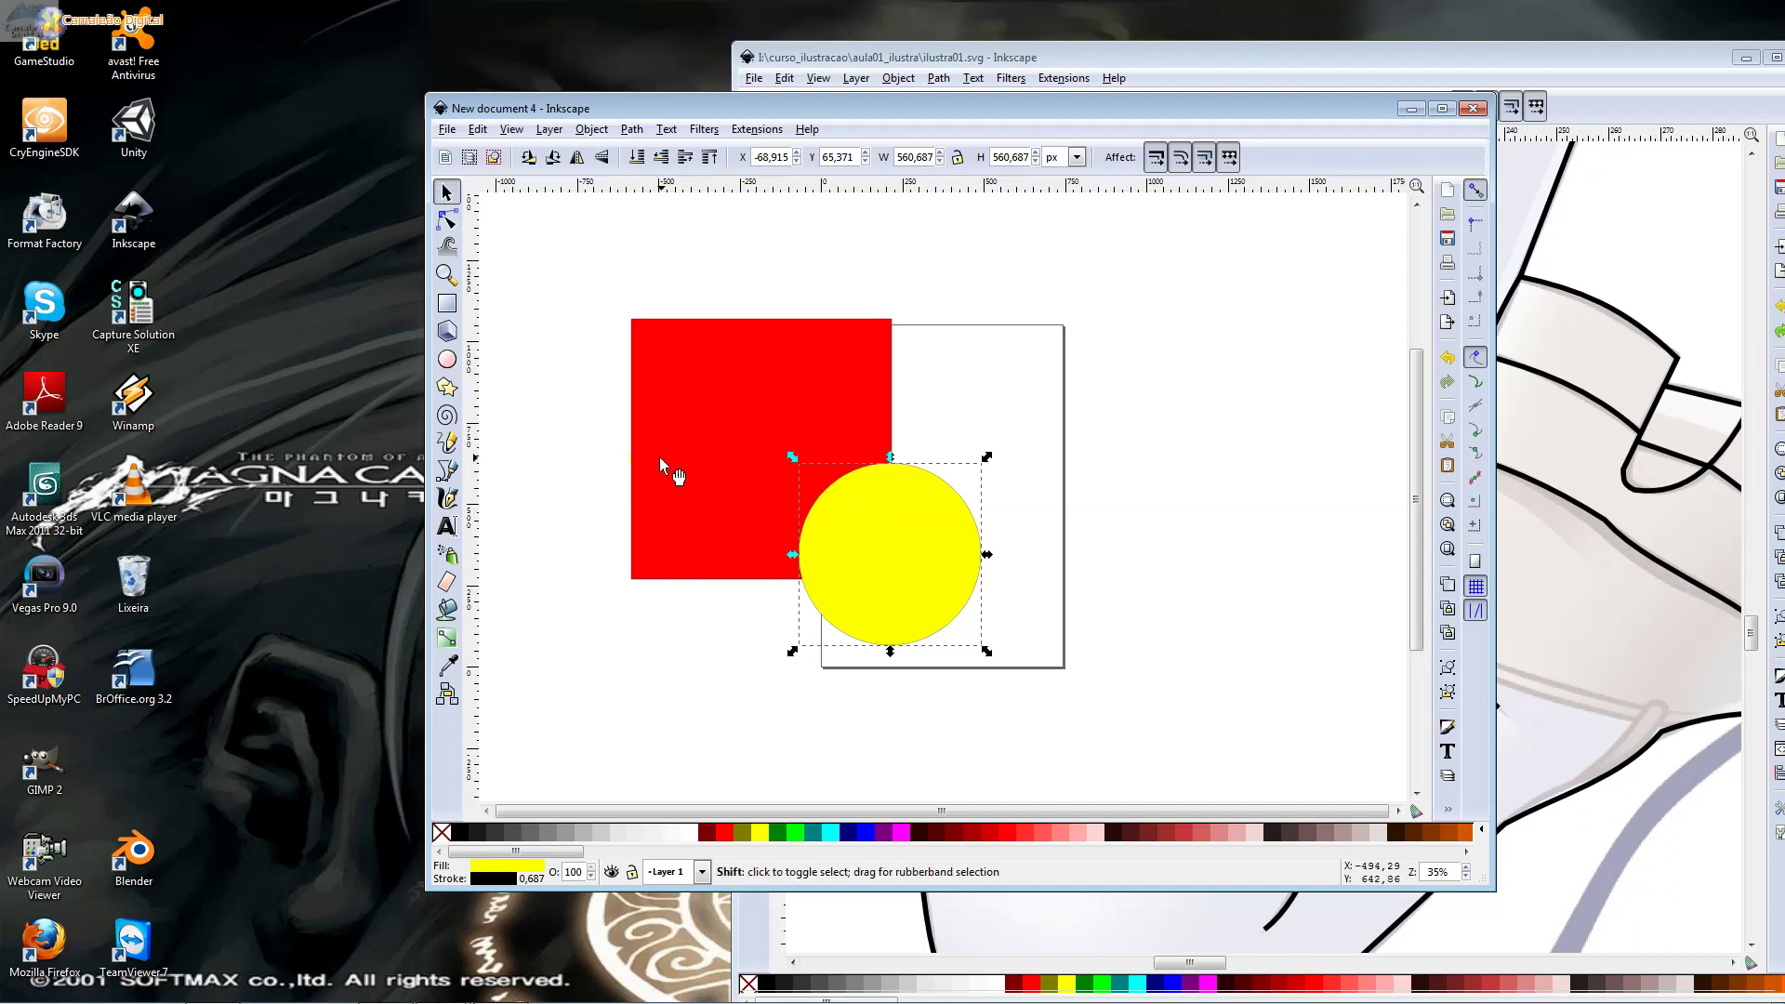
{"action": "left_click", "coordinate": [660, 457], "text": "shift"}
{"action": "key", "text": "ctrl"}
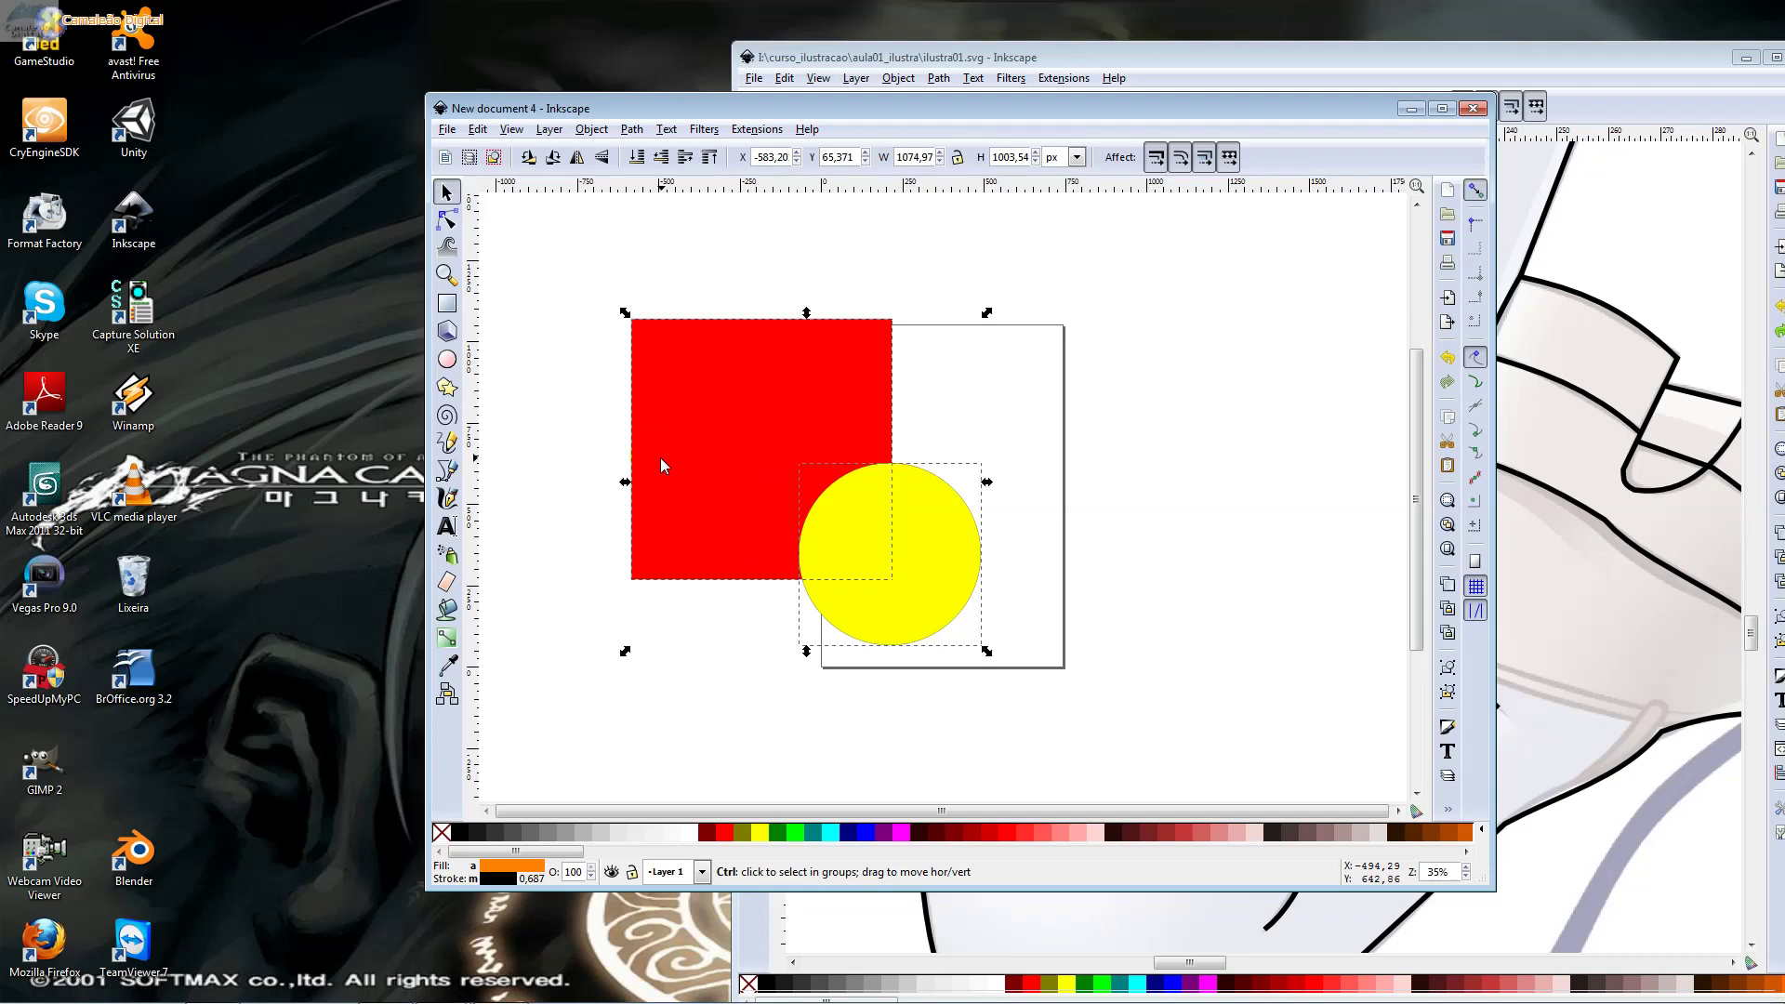
{"action": "key", "text": "ctrl+v"}
{"action": "left_click_drag", "start_coordinate": [662, 465], "coordinate": [1219, 463]}
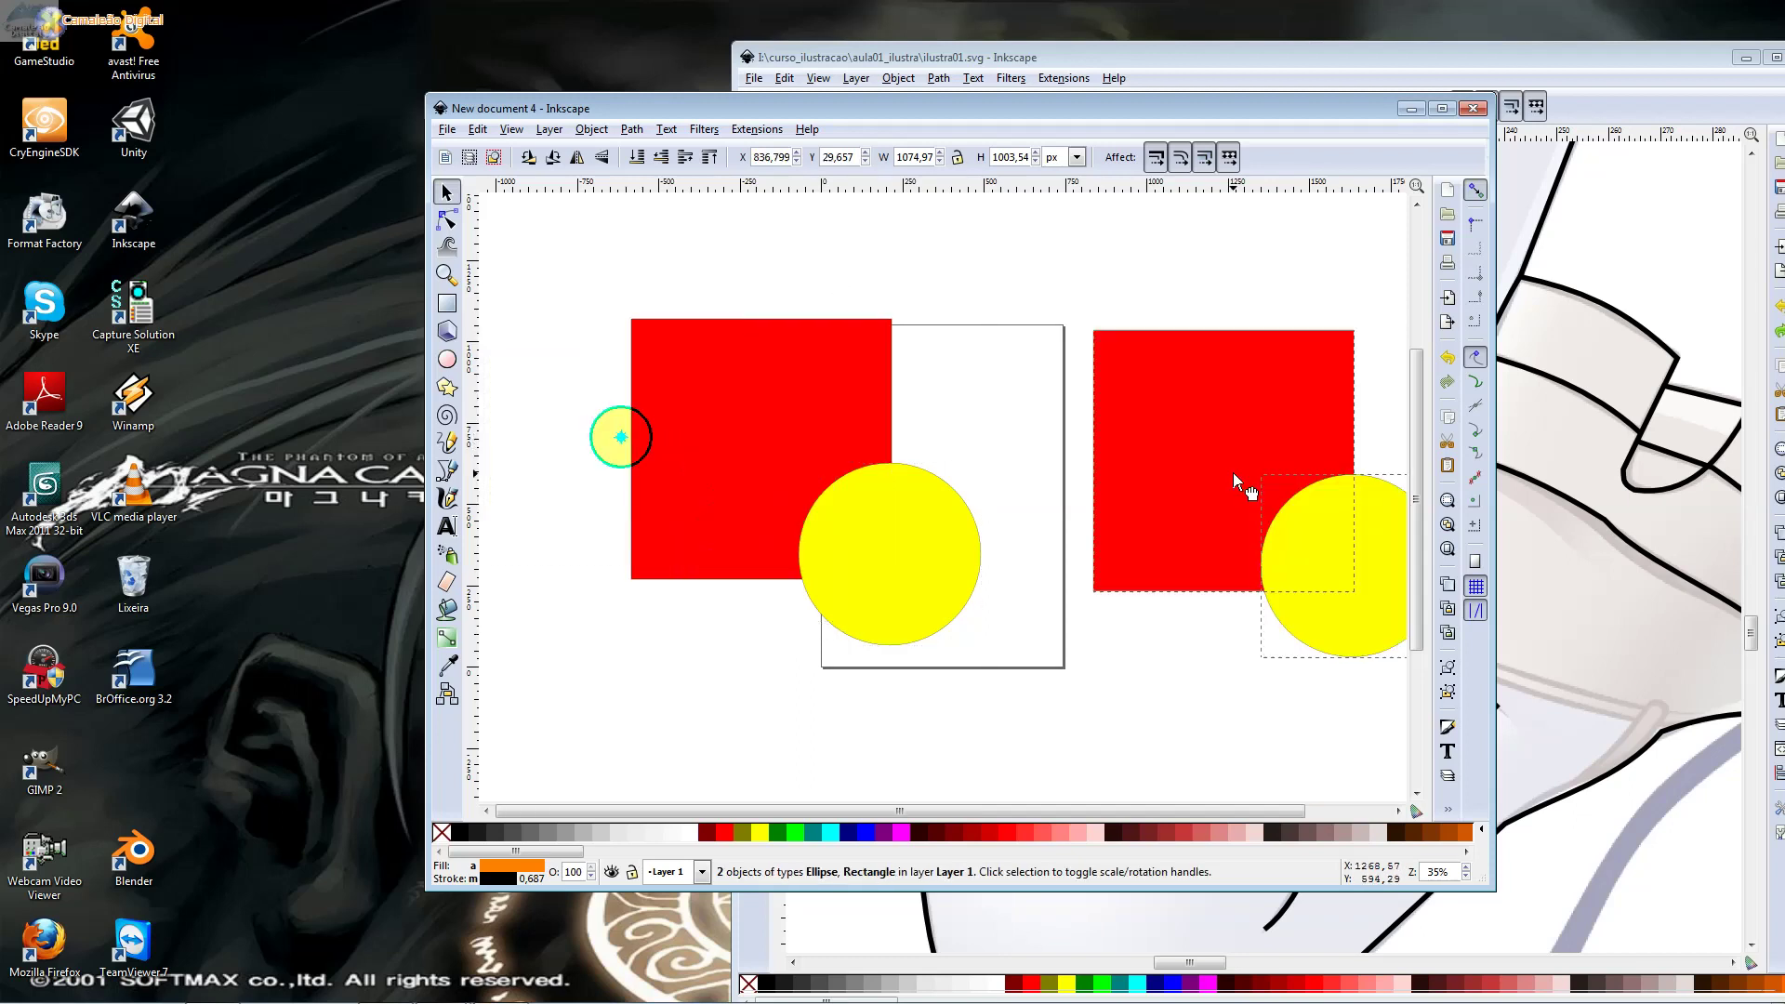
Group the copied square and circle and move the group left
{"action": "left_click", "coordinate": [1096, 287]}
{"action": "left_click", "coordinate": [1163, 387]}
{"action": "left_click", "coordinate": [1357, 512], "text": "shift"}
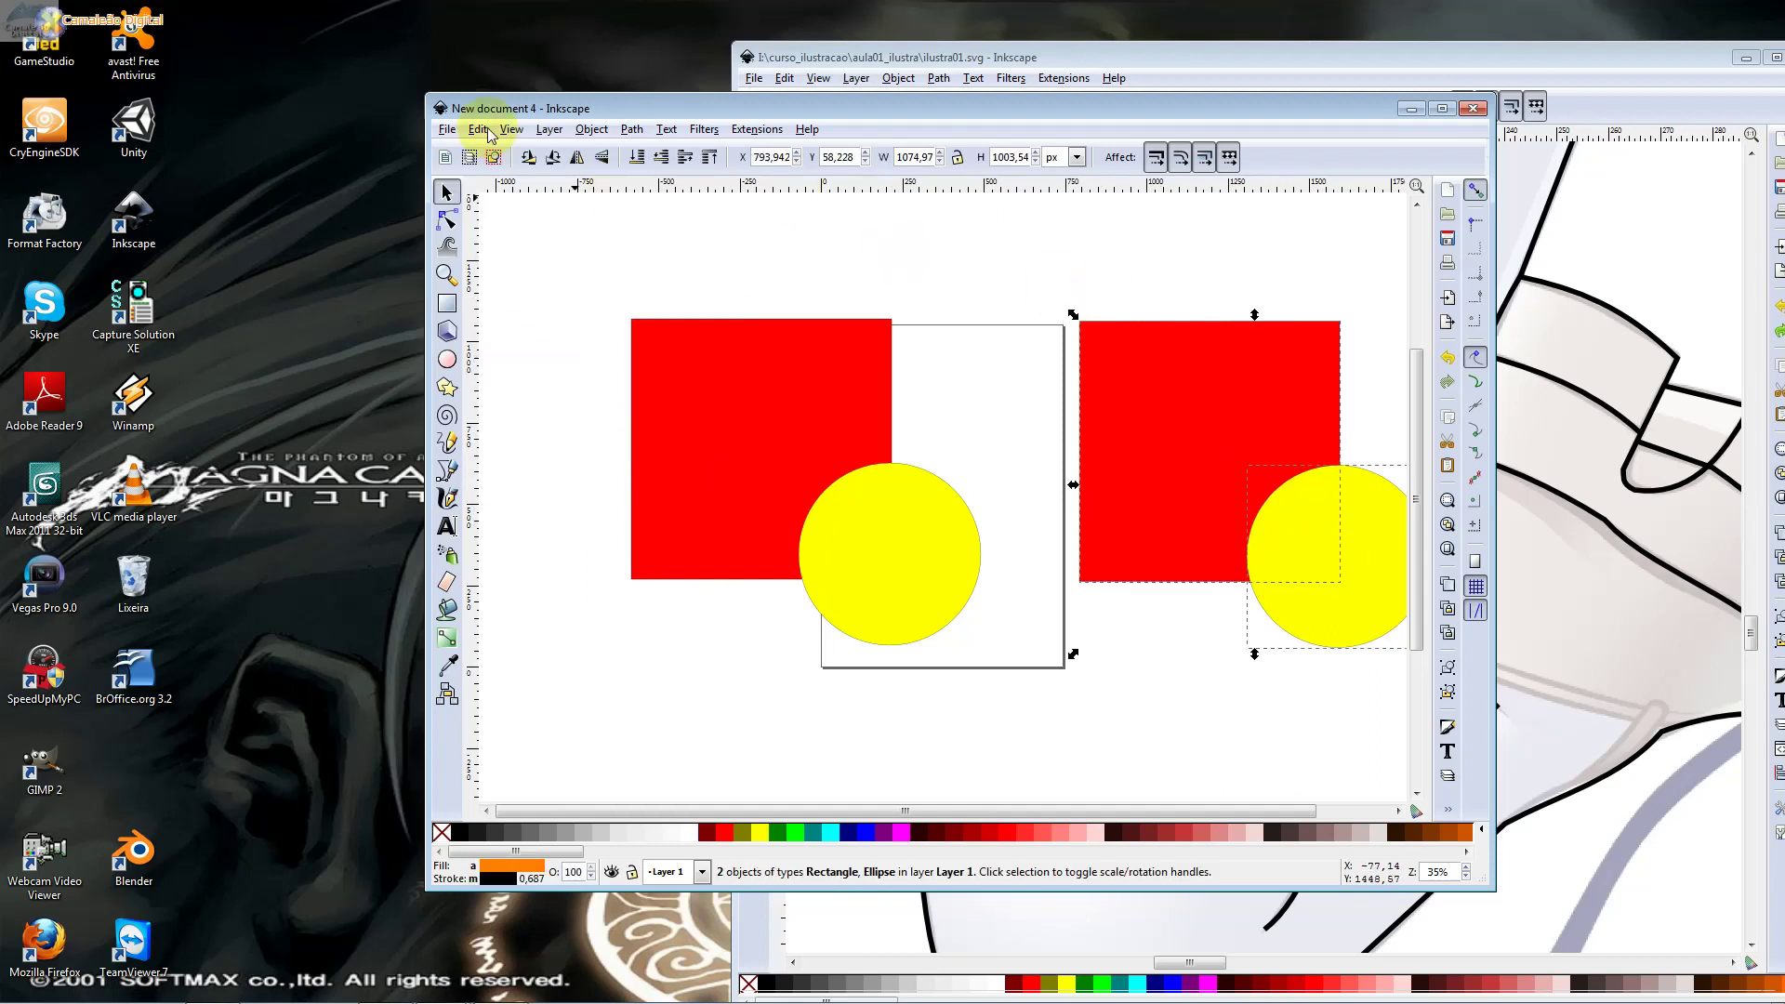
{"action": "left_click", "coordinate": [549, 129]}
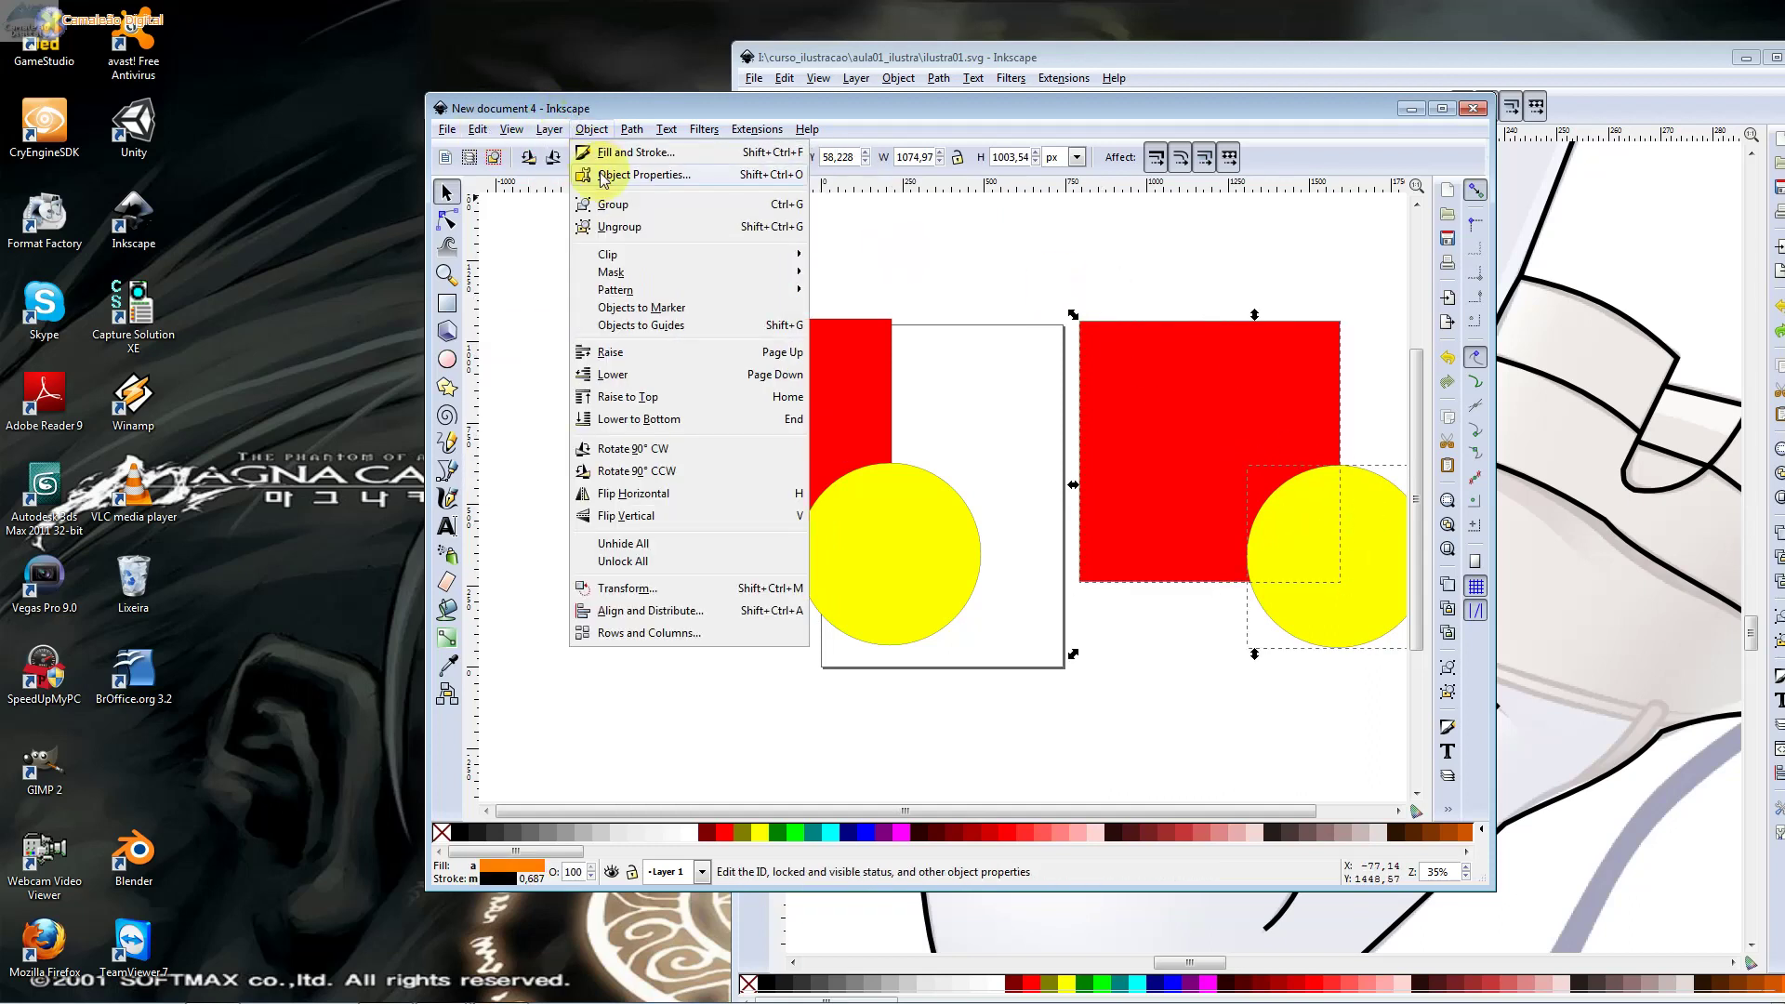
{"action": "left_click", "coordinate": [613, 204]}
{"action": "left_click_drag", "start_coordinate": [1118, 456], "coordinate": [1053, 448]}
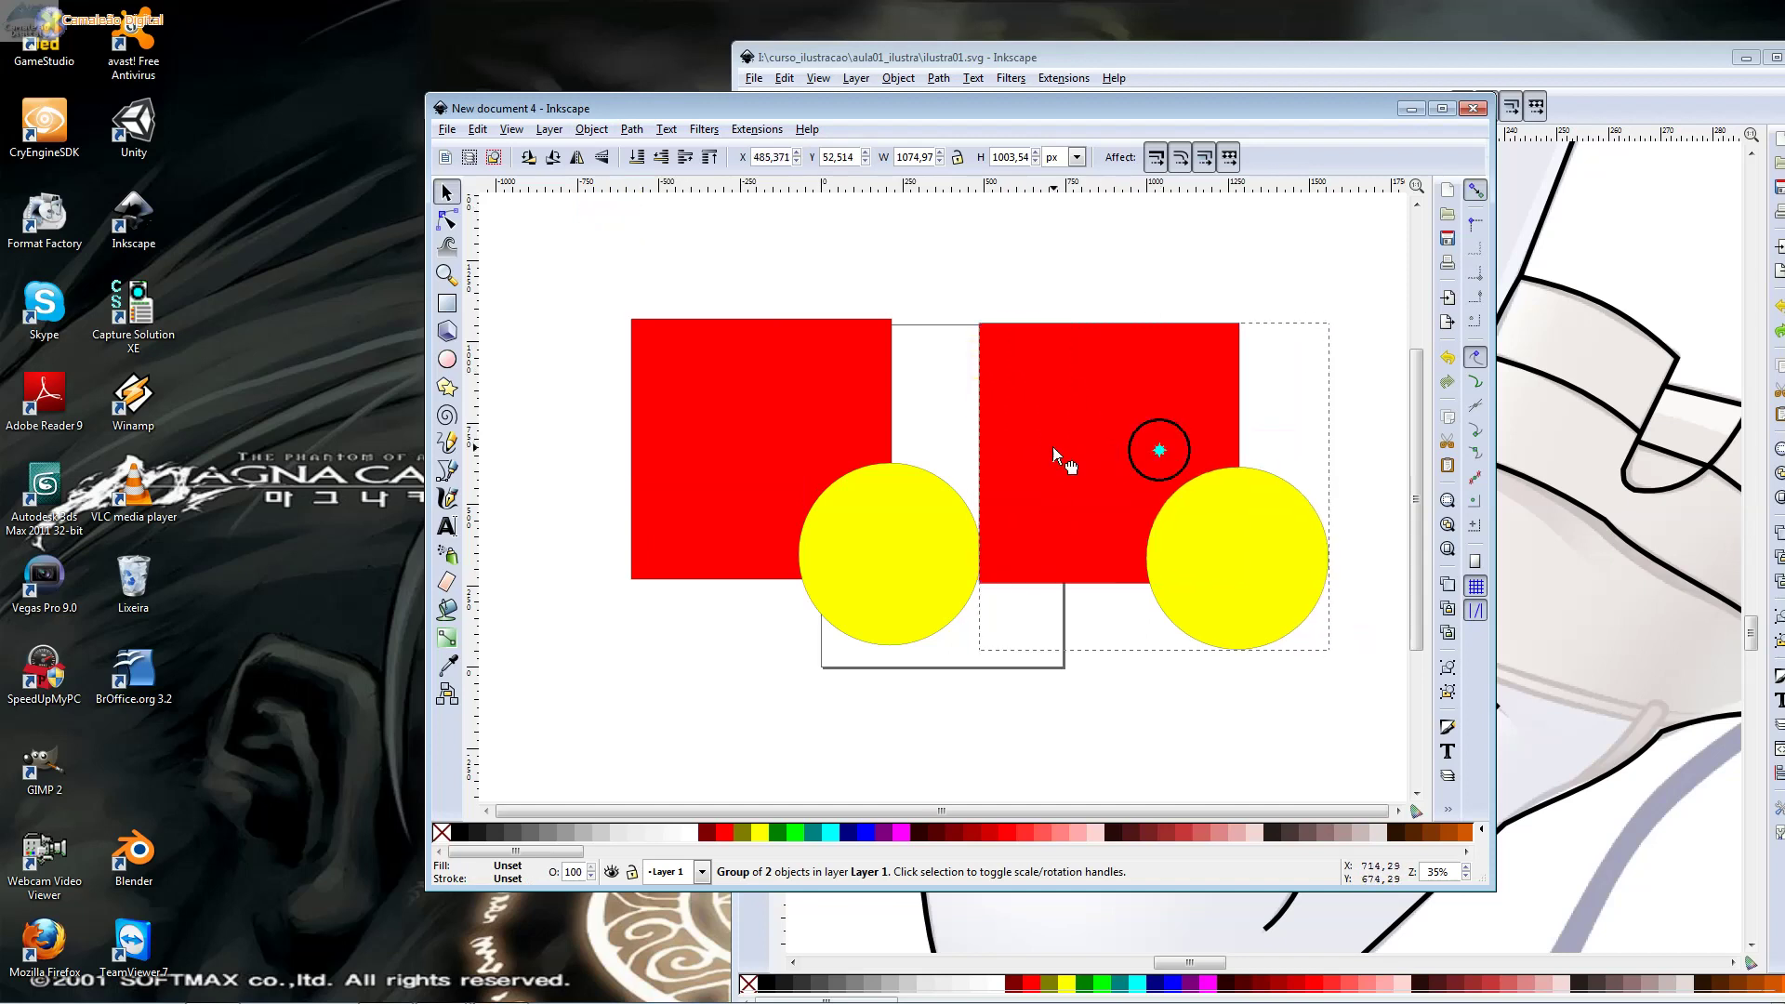
Rotate the group clockwise and shrink it to about 576 × 686 px
{"action": "left_click", "coordinate": [1052, 448]}
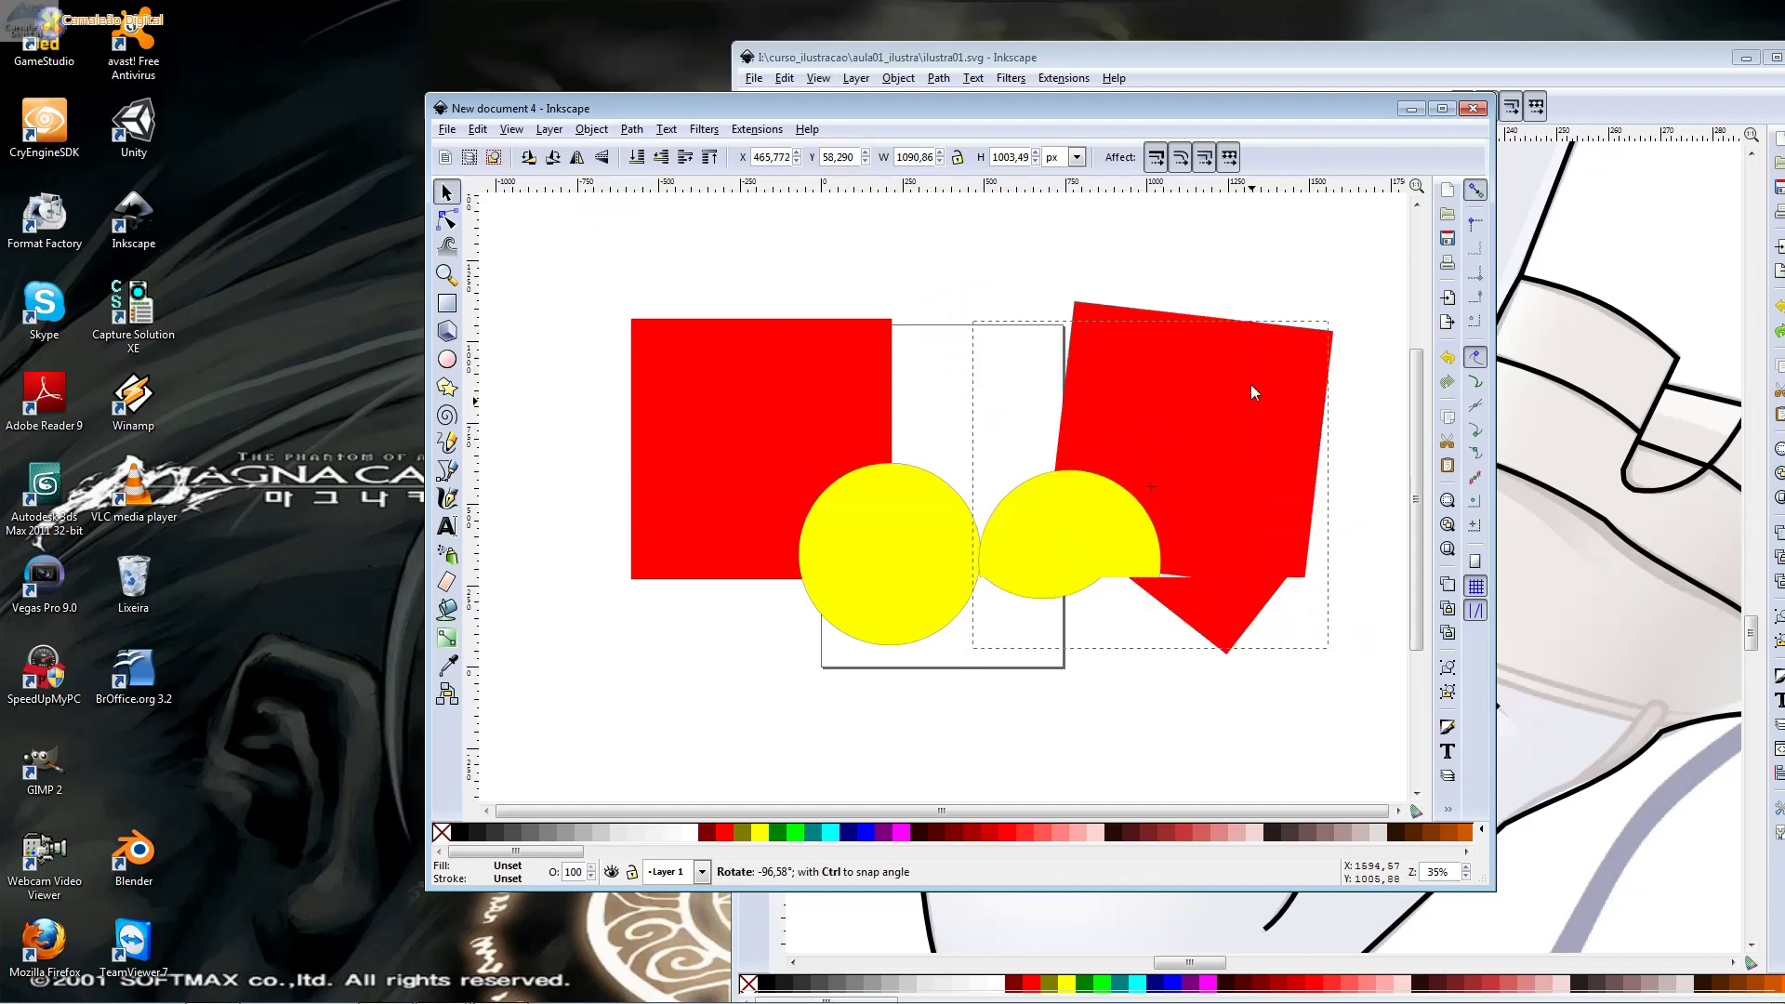
{"action": "left_click_drag", "start_coordinate": [972, 316], "coordinate": [1100, 304]}
{"action": "left_click", "coordinate": [1080, 261]}
{"action": "mouse_move", "coordinate": [945, 249]}
{"action": "left_mouse_down"}
{"action": "mouse_move", "coordinate": [1039, 428]}
{"action": "mouse_move", "coordinate": [970, 316]}
{"action": "left_mouse_up"}
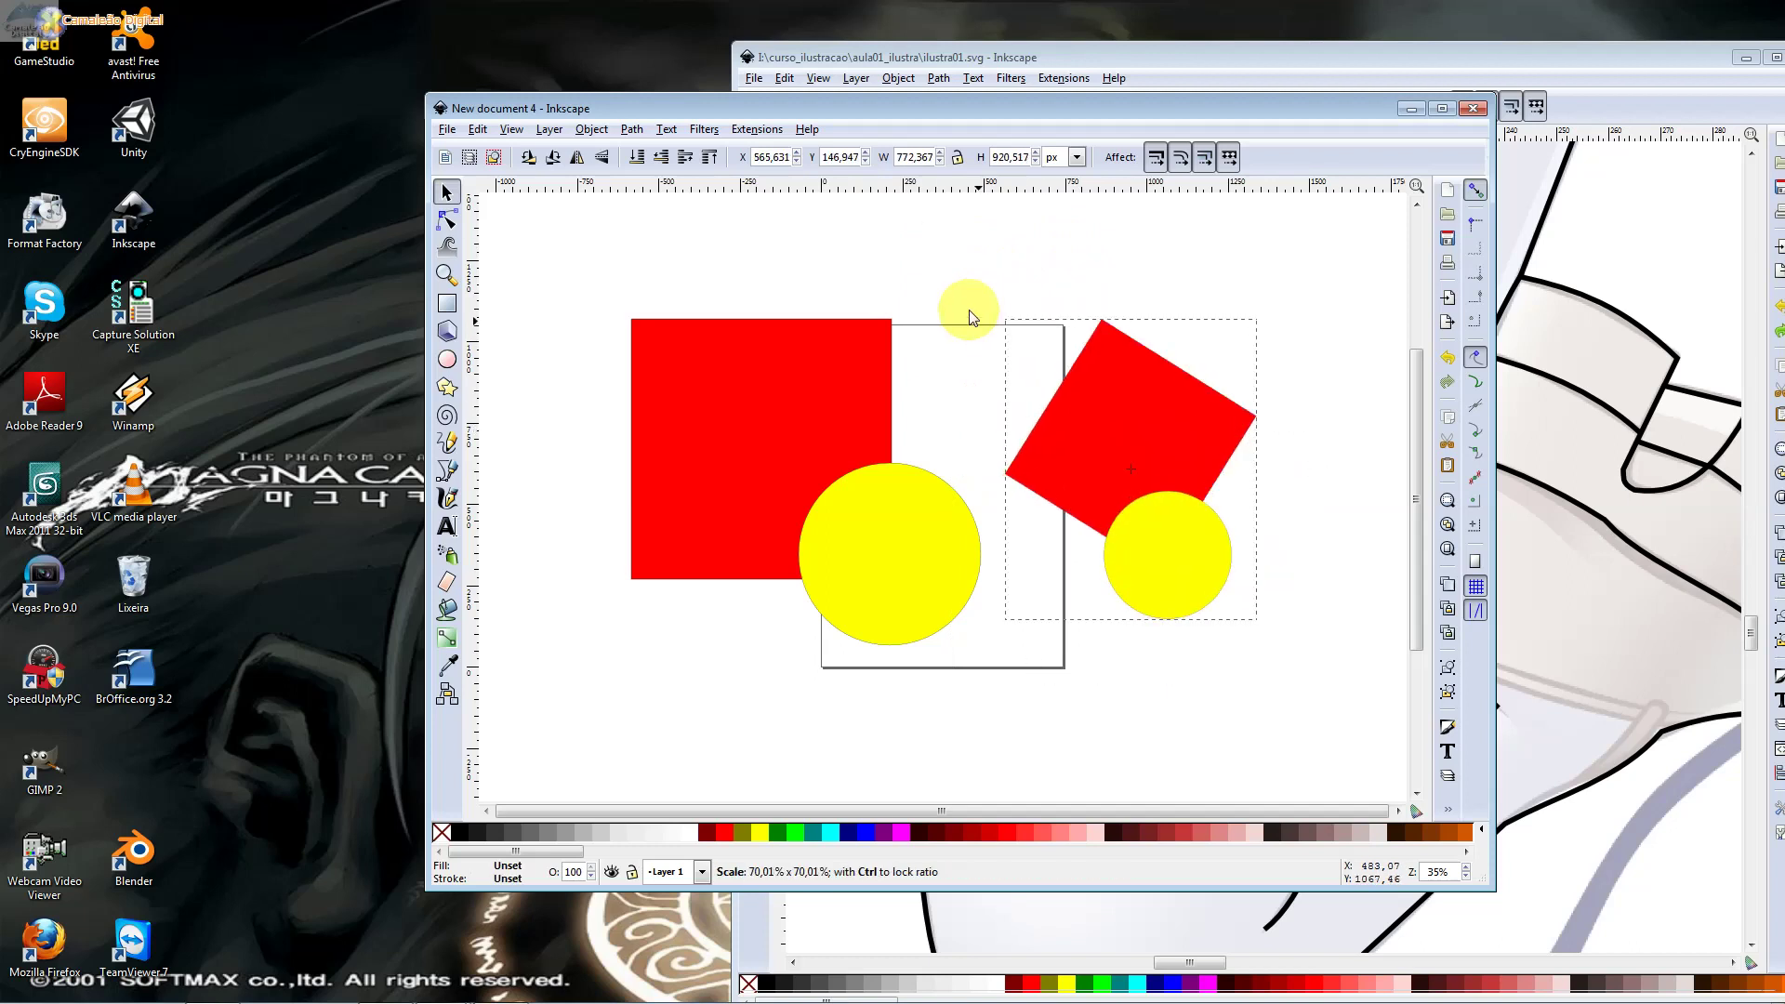
{"action": "left_click_drag", "start_coordinate": [969, 316], "coordinate": [997, 356]}
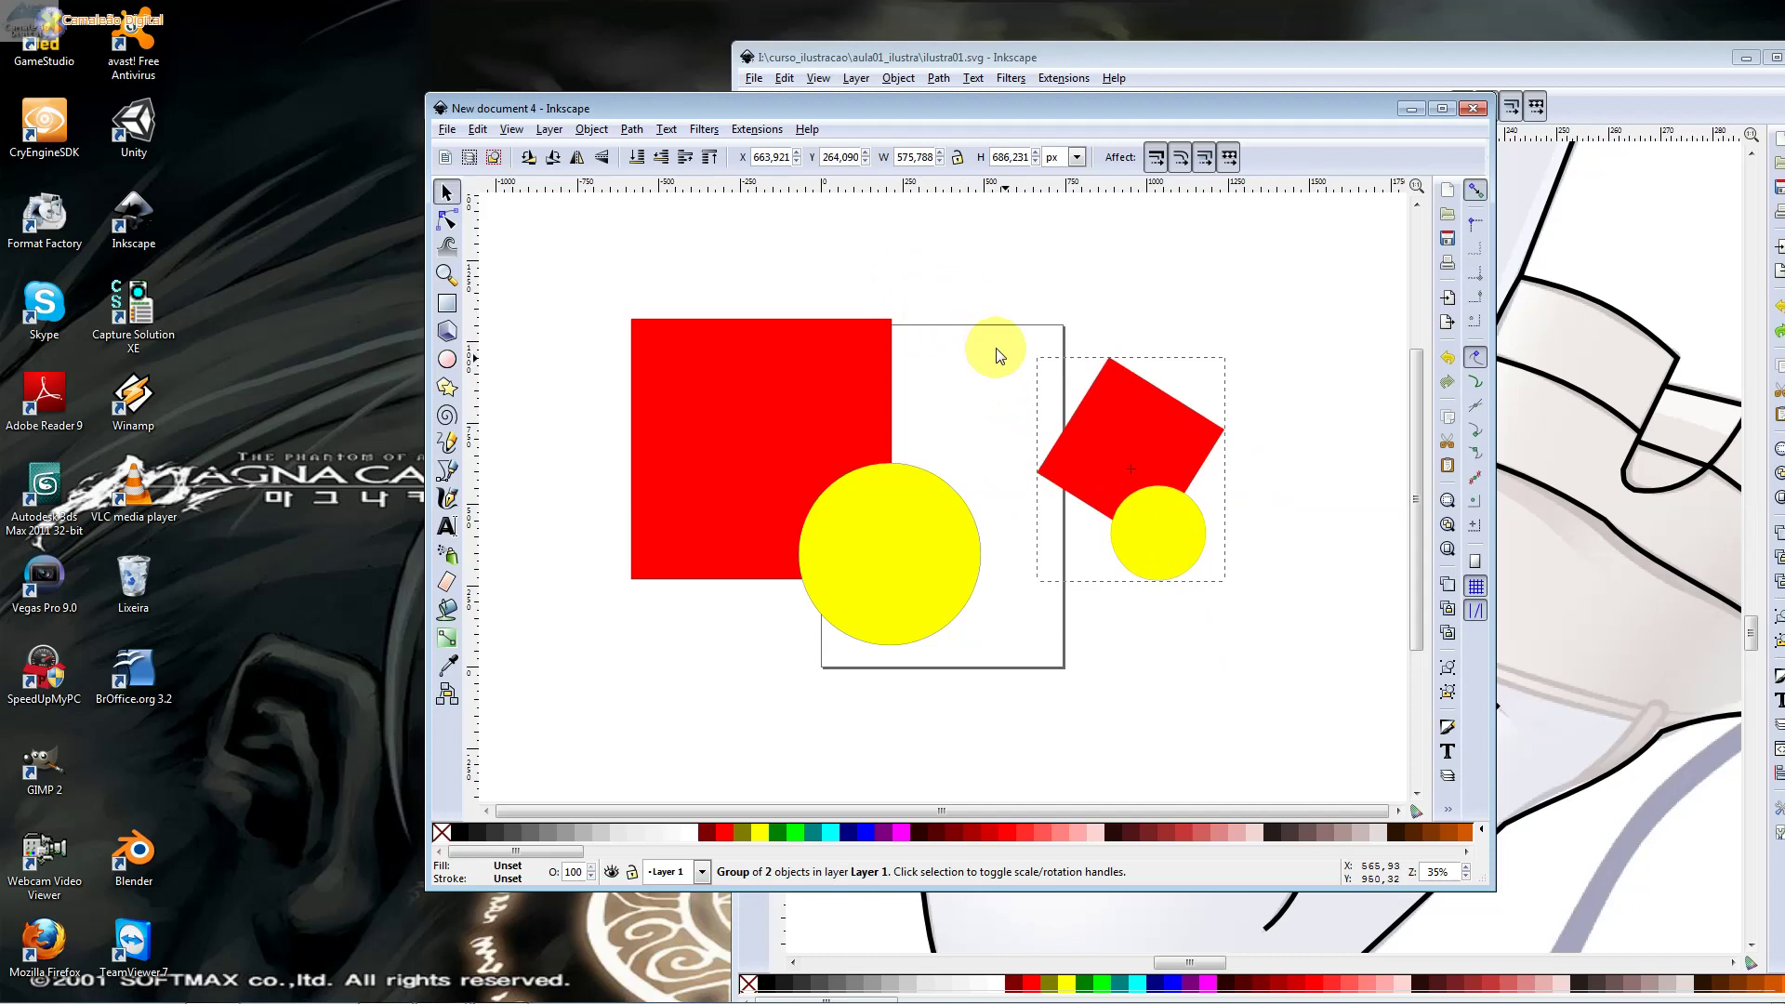
Make the group's fill salmon, then ungroup it into a separate square and circle
{"action": "left_click", "coordinate": [948, 832]}
{"action": "left_click", "coordinate": [1028, 832]}
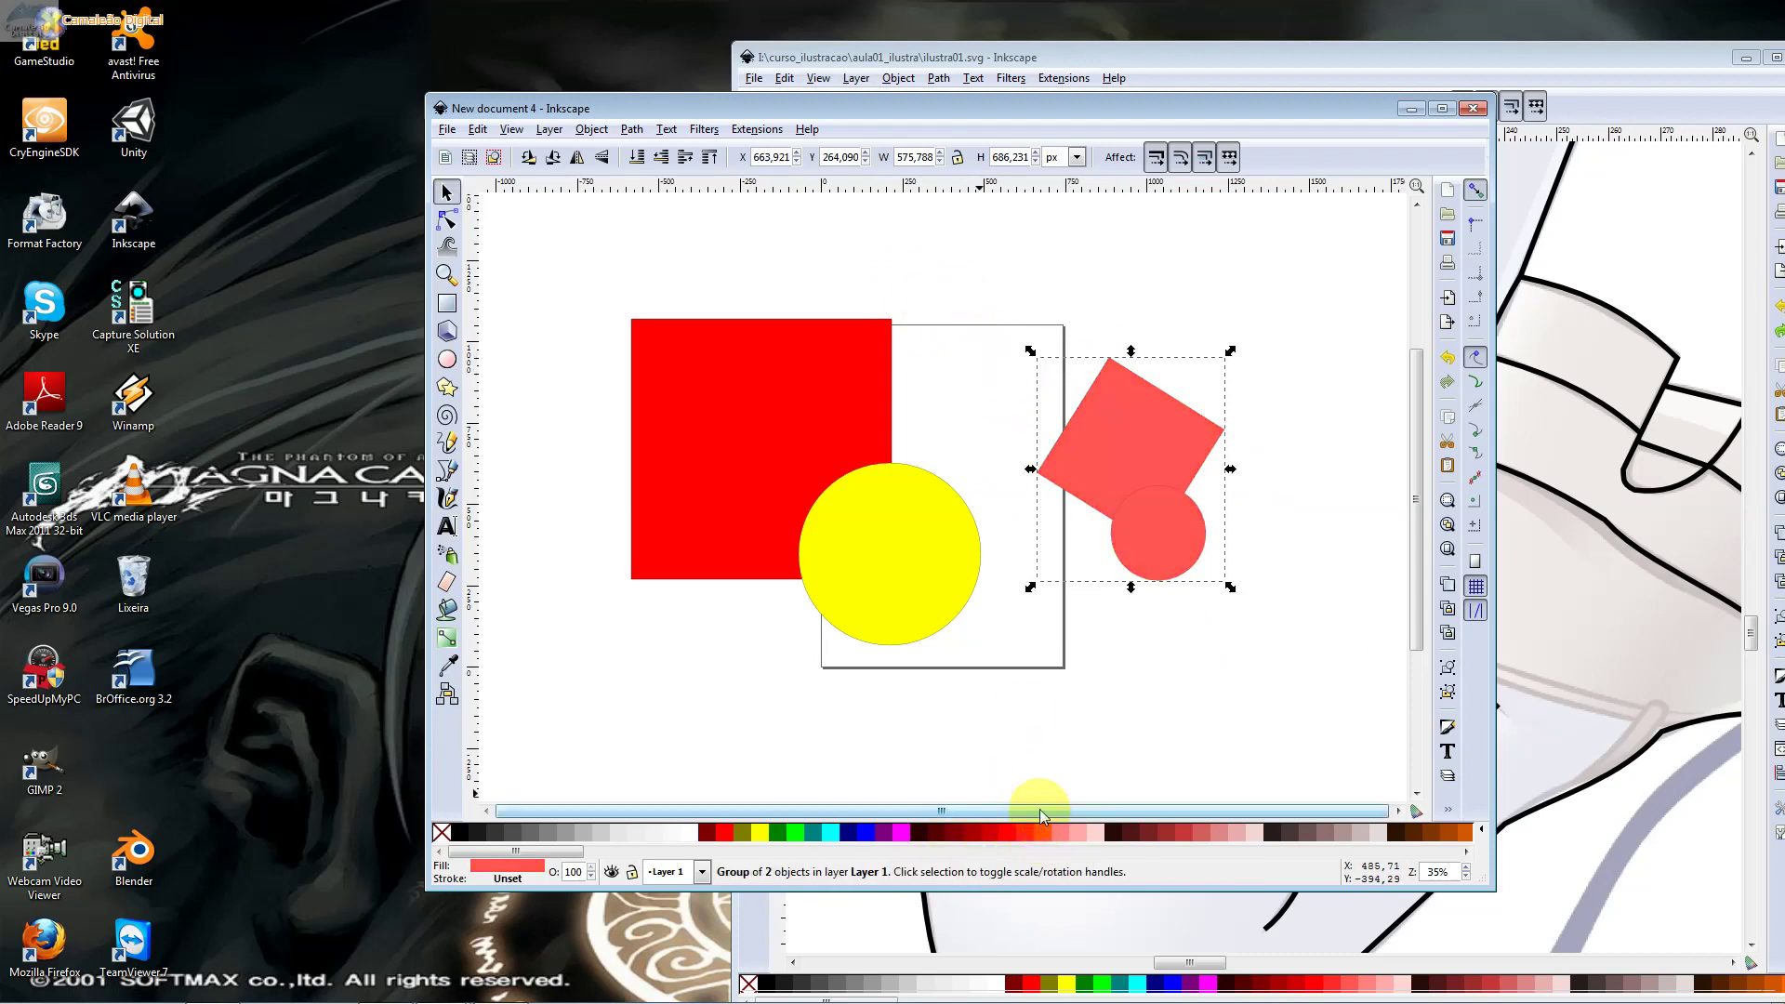
{"action": "key", "text": "ctrl+shift"}
{"action": "left_click", "coordinate": [1051, 482], "text": "ctrl+shift"}
{"action": "key", "text": "Escape"}
{"action": "left_click", "coordinate": [1051, 478]}
{"action": "left_click", "coordinate": [591, 129]}
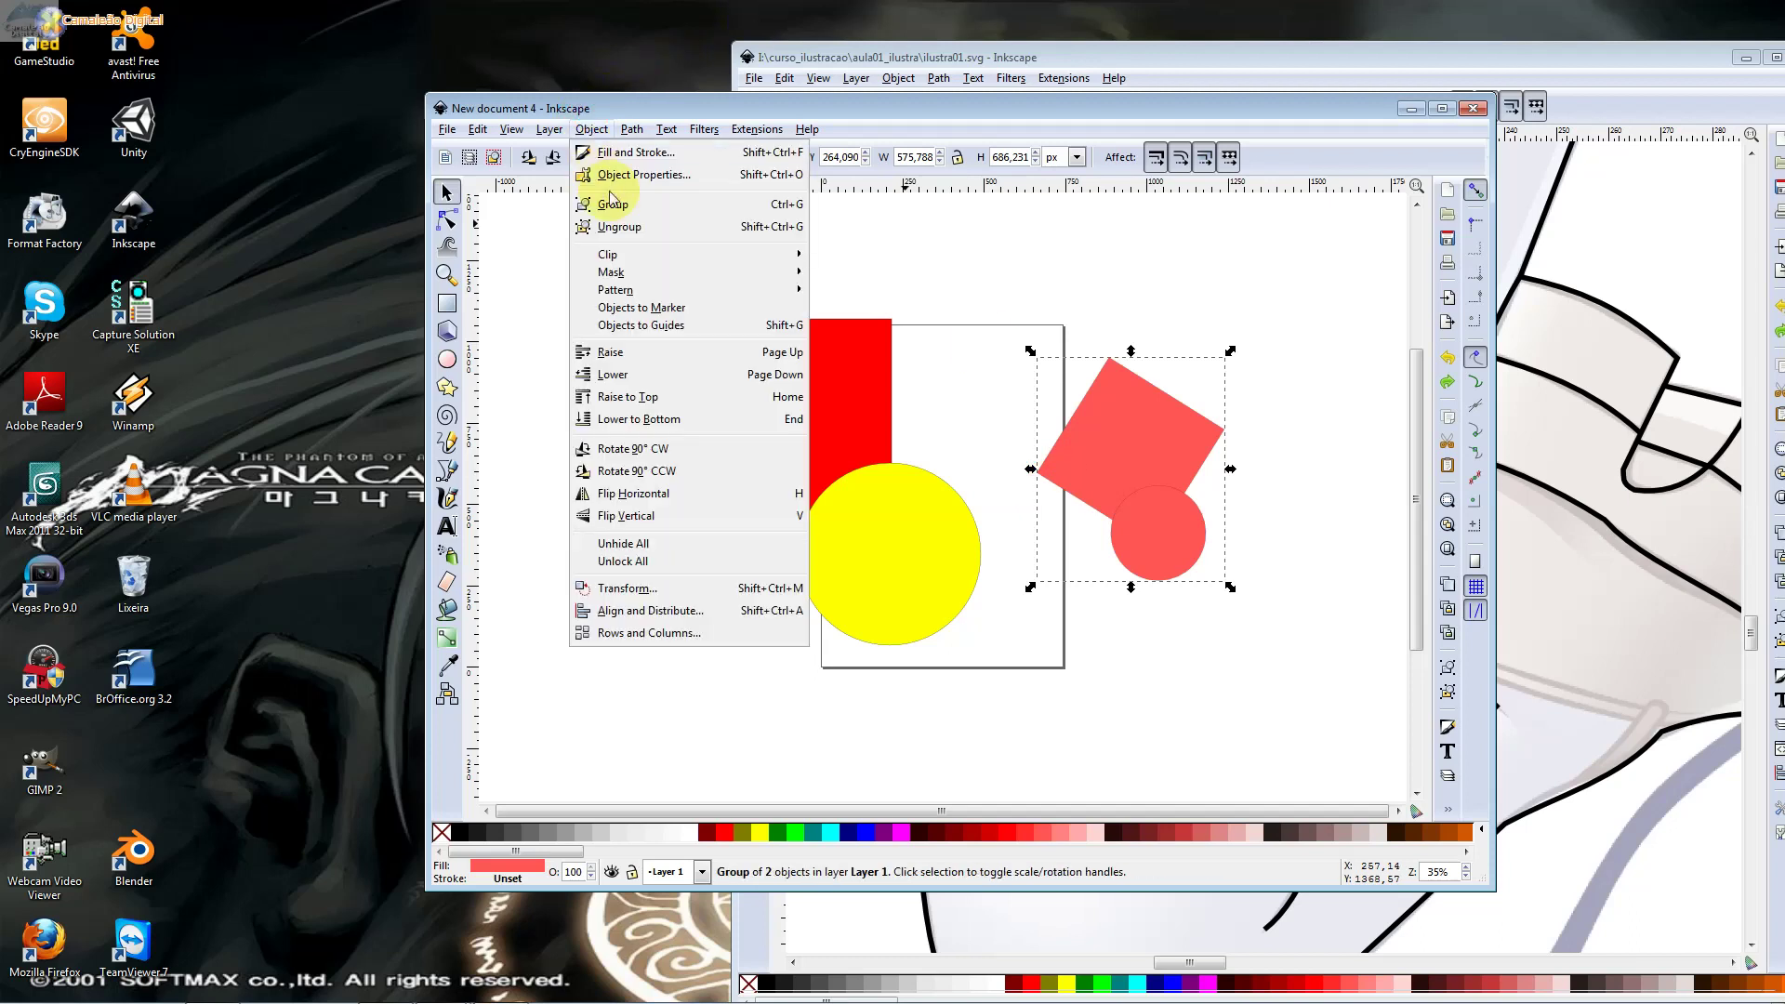
{"action": "left_click", "coordinate": [621, 227]}
Move the circle down-right, recolour it light pink and enlarge it
{"action": "left_click", "coordinate": [1235, 399]}
{"action": "left_click_drag", "start_coordinate": [1181, 521], "coordinate": [1274, 621]}
{"action": "left_click", "coordinate": [902, 832]}
{"action": "left_click", "coordinate": [1202, 830]}
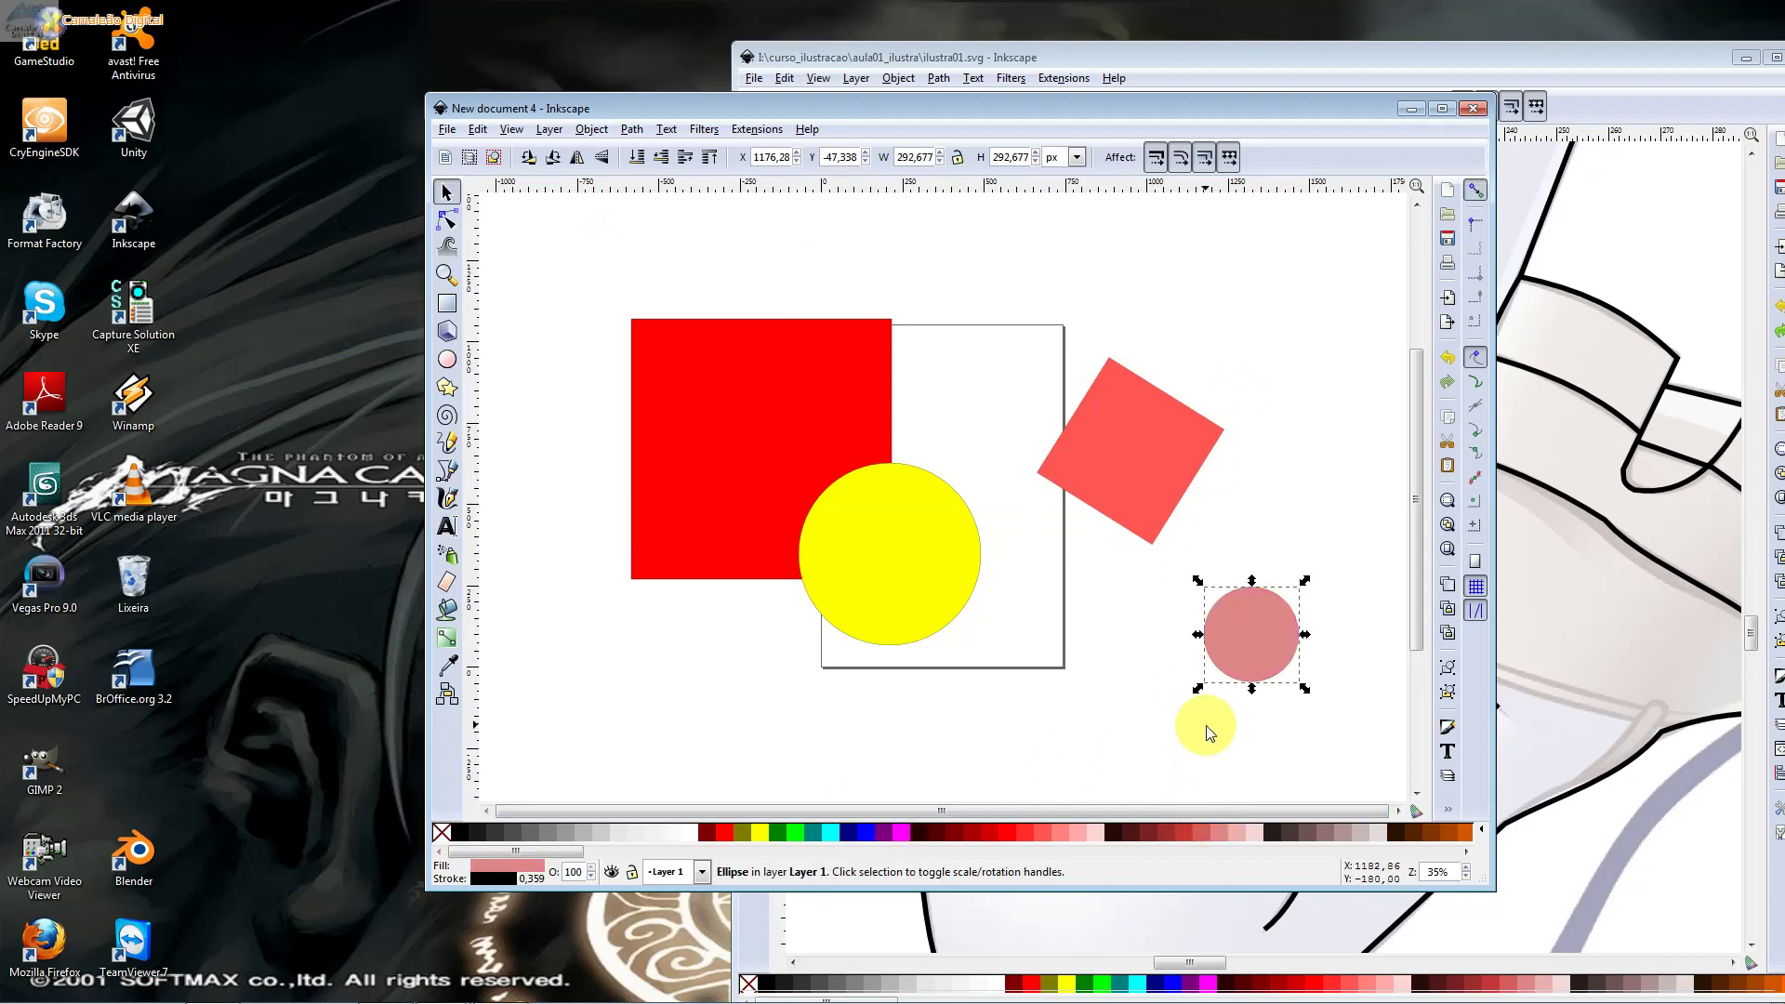
{"action": "left_click_drag", "start_coordinate": [1305, 581], "coordinate": [1367, 514]}
Delete the tilted square and pink circle, then return to the ilustra01.svg window
{"action": "left_click", "coordinate": [1146, 450]}
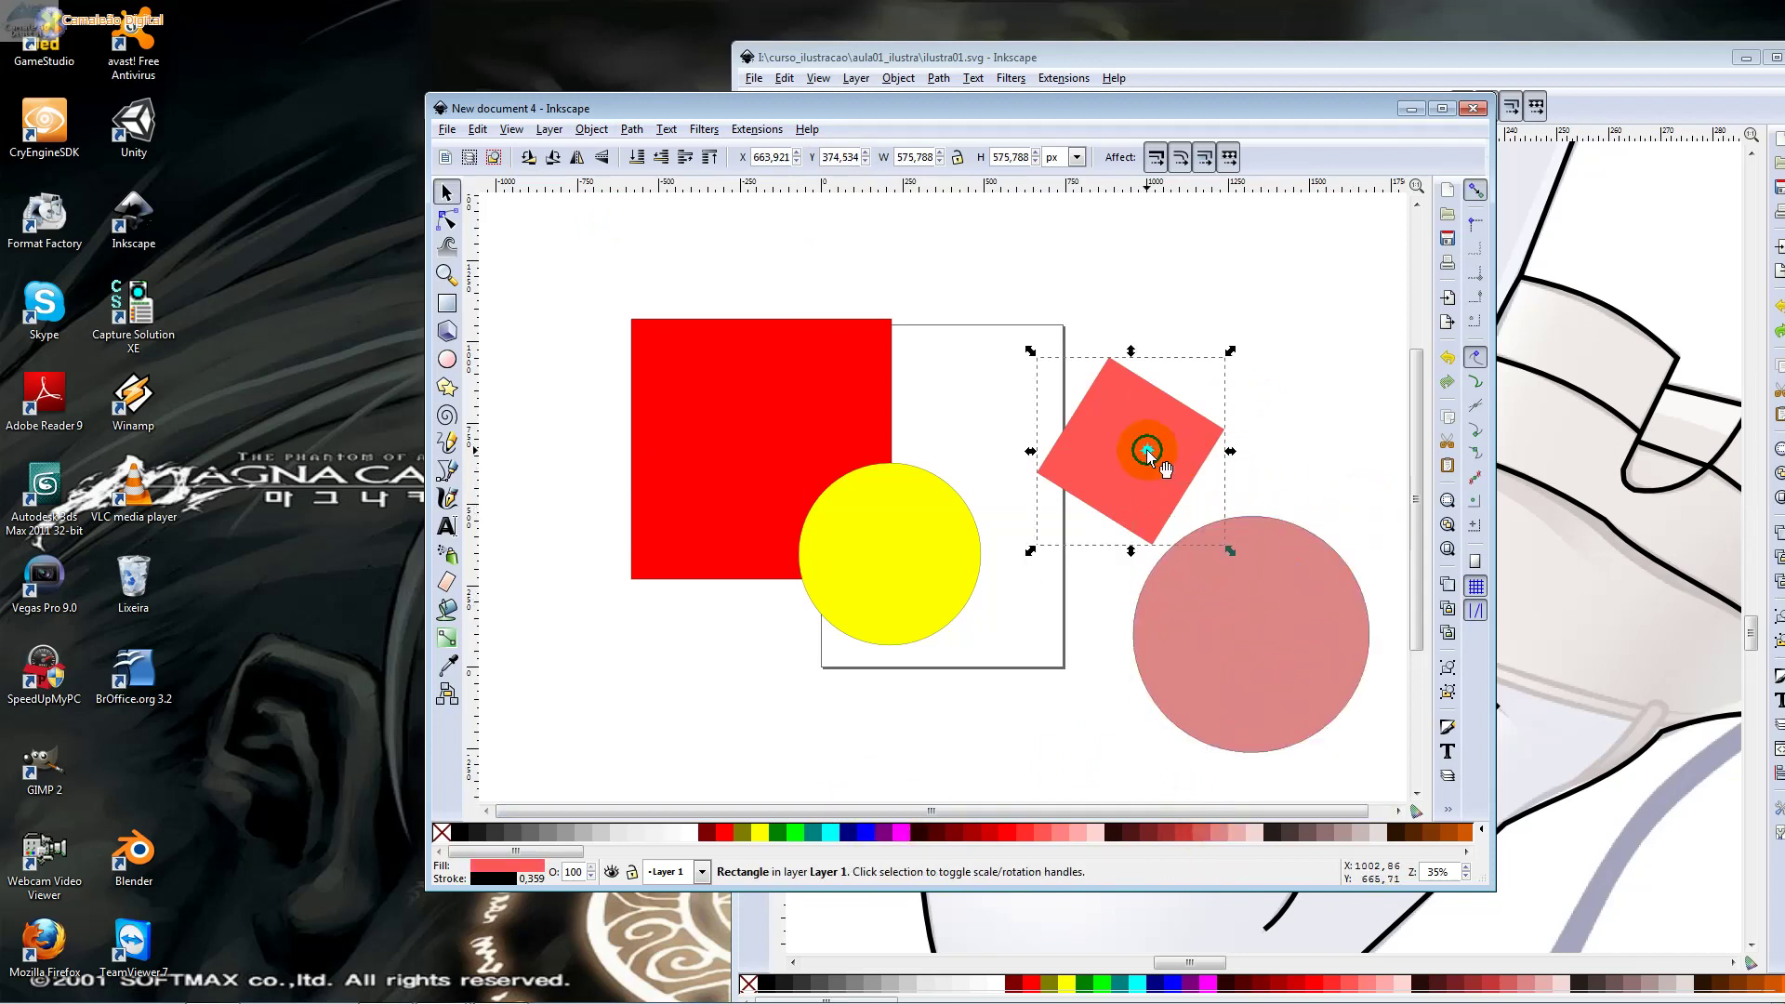
{"action": "key", "text": "Delete"}
{"action": "left_click", "coordinate": [1235, 611]}
{"action": "key", "text": "Delete"}
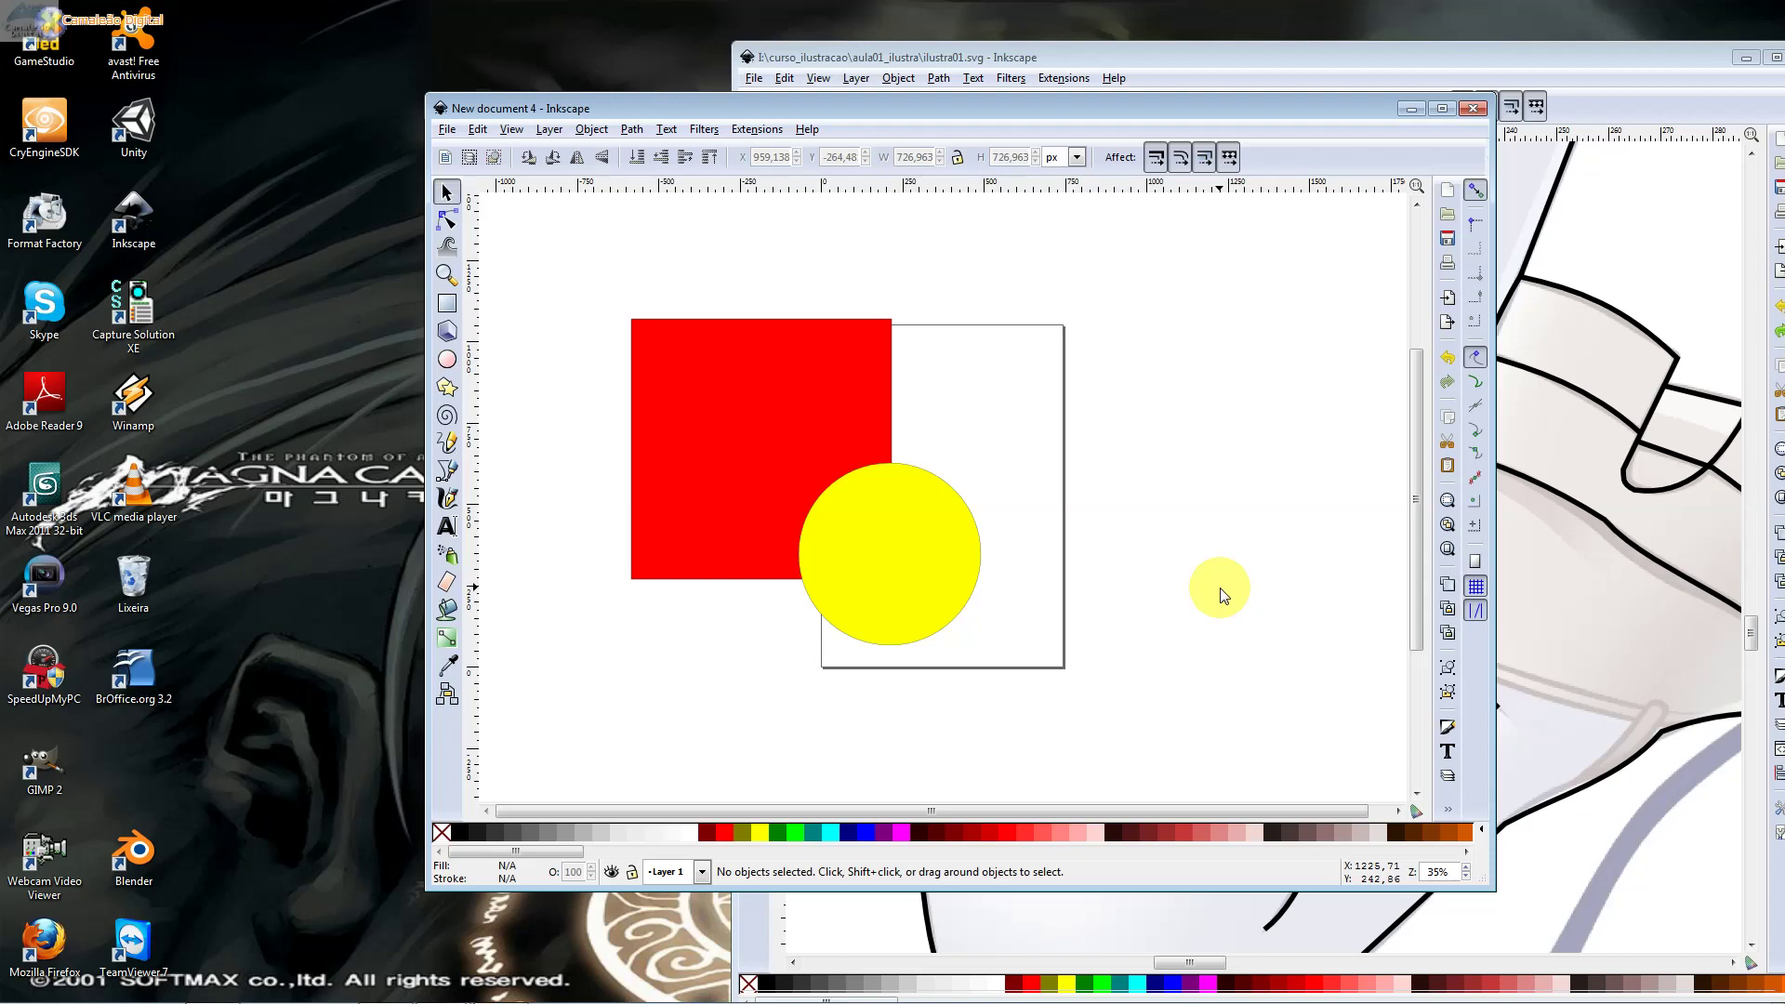
{"action": "left_click", "coordinate": [1177, 56]}
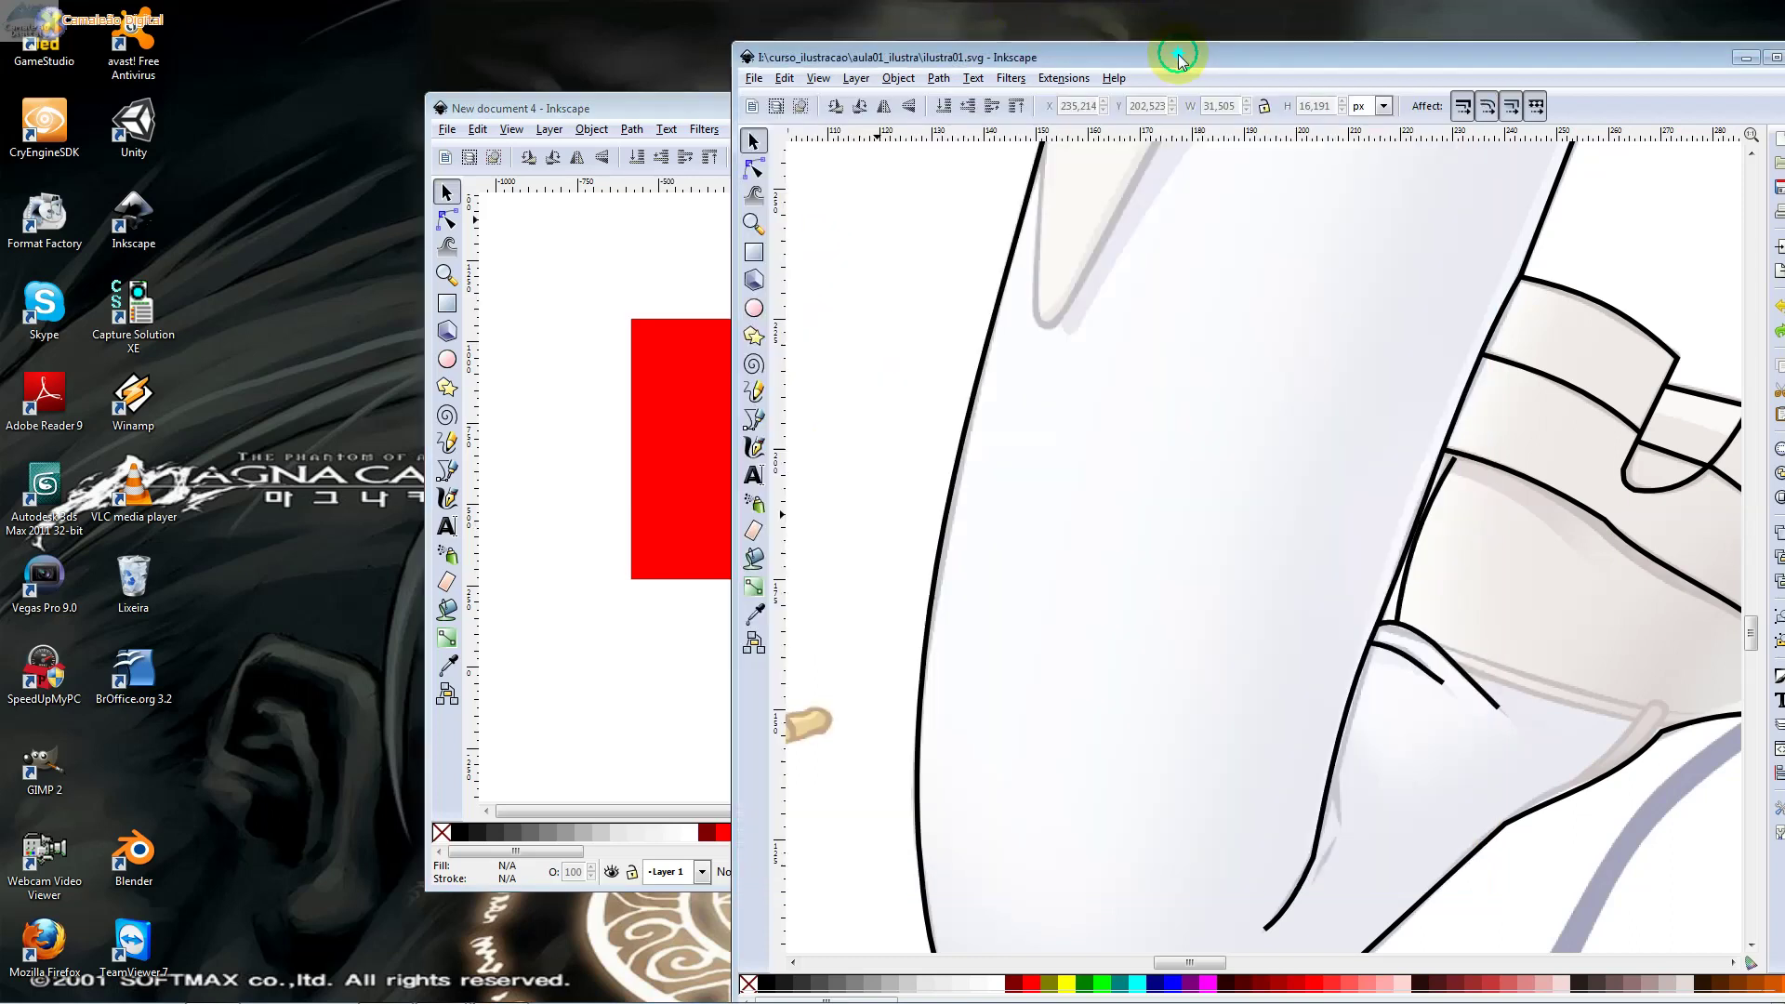
Inspect the leg outline strokes and long left leg contour, then return to New document 4
{"action": "left_click", "coordinate": [1482, 461]}
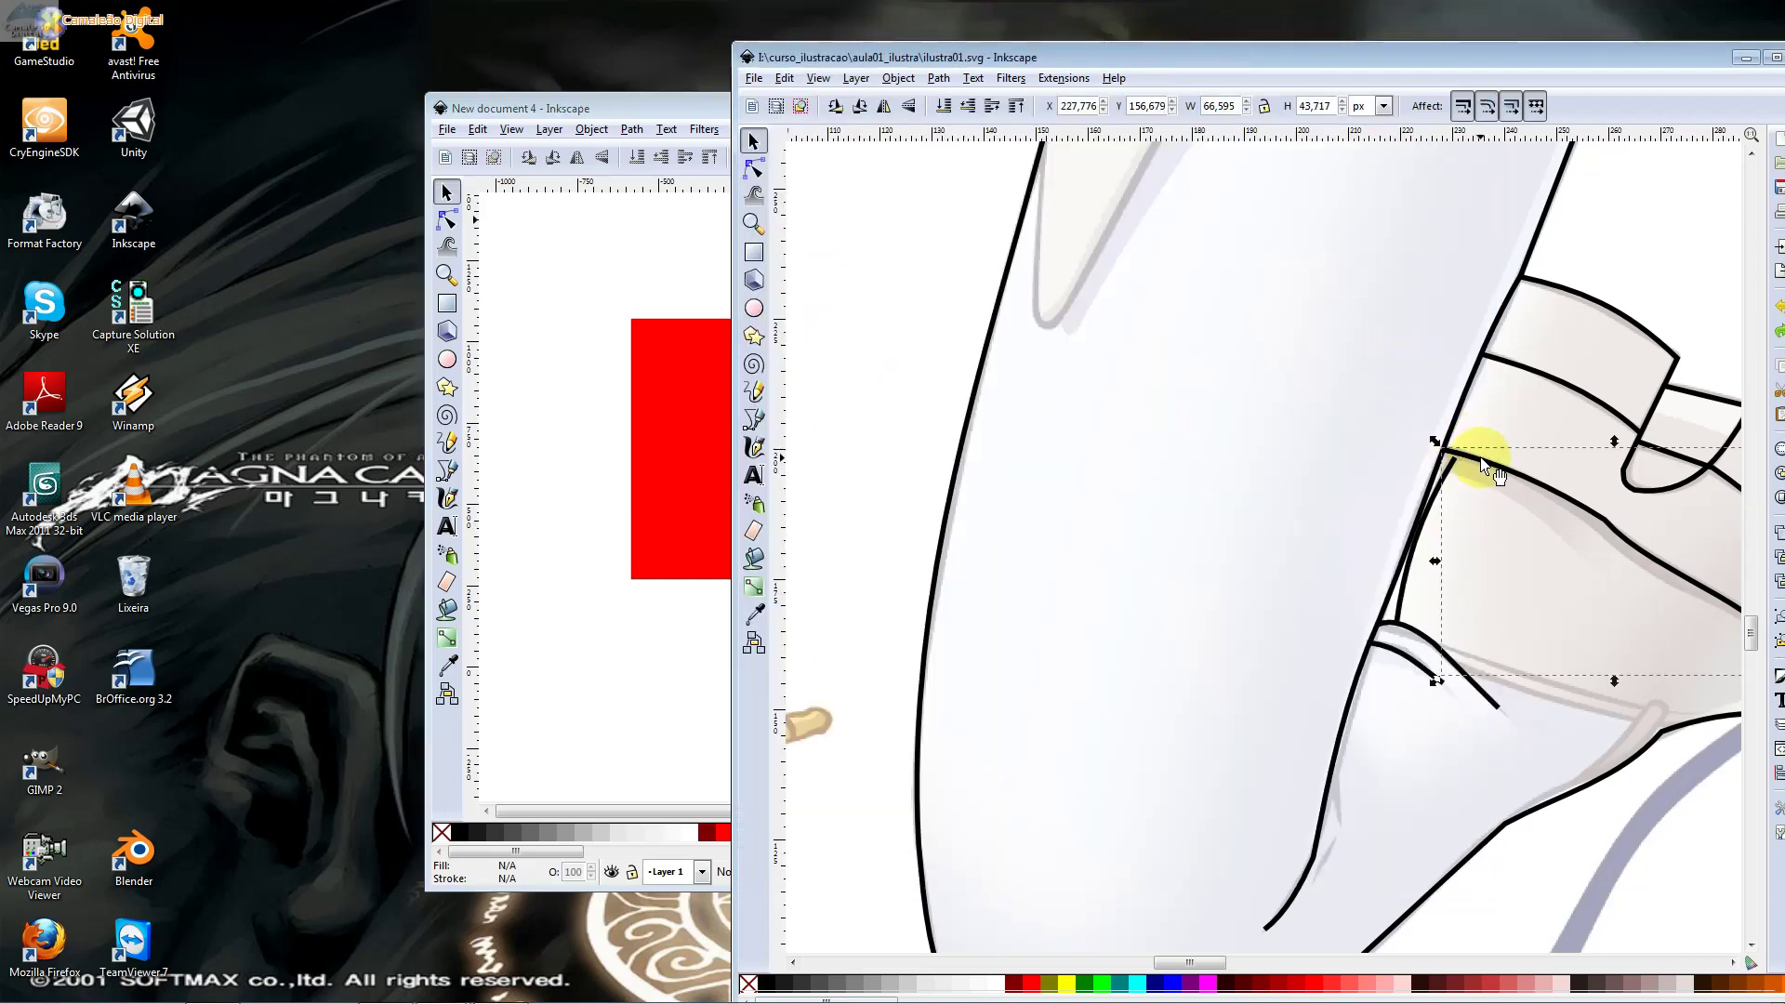
{"action": "left_click_drag", "start_coordinate": [1482, 461], "coordinate": [1262, 458]}
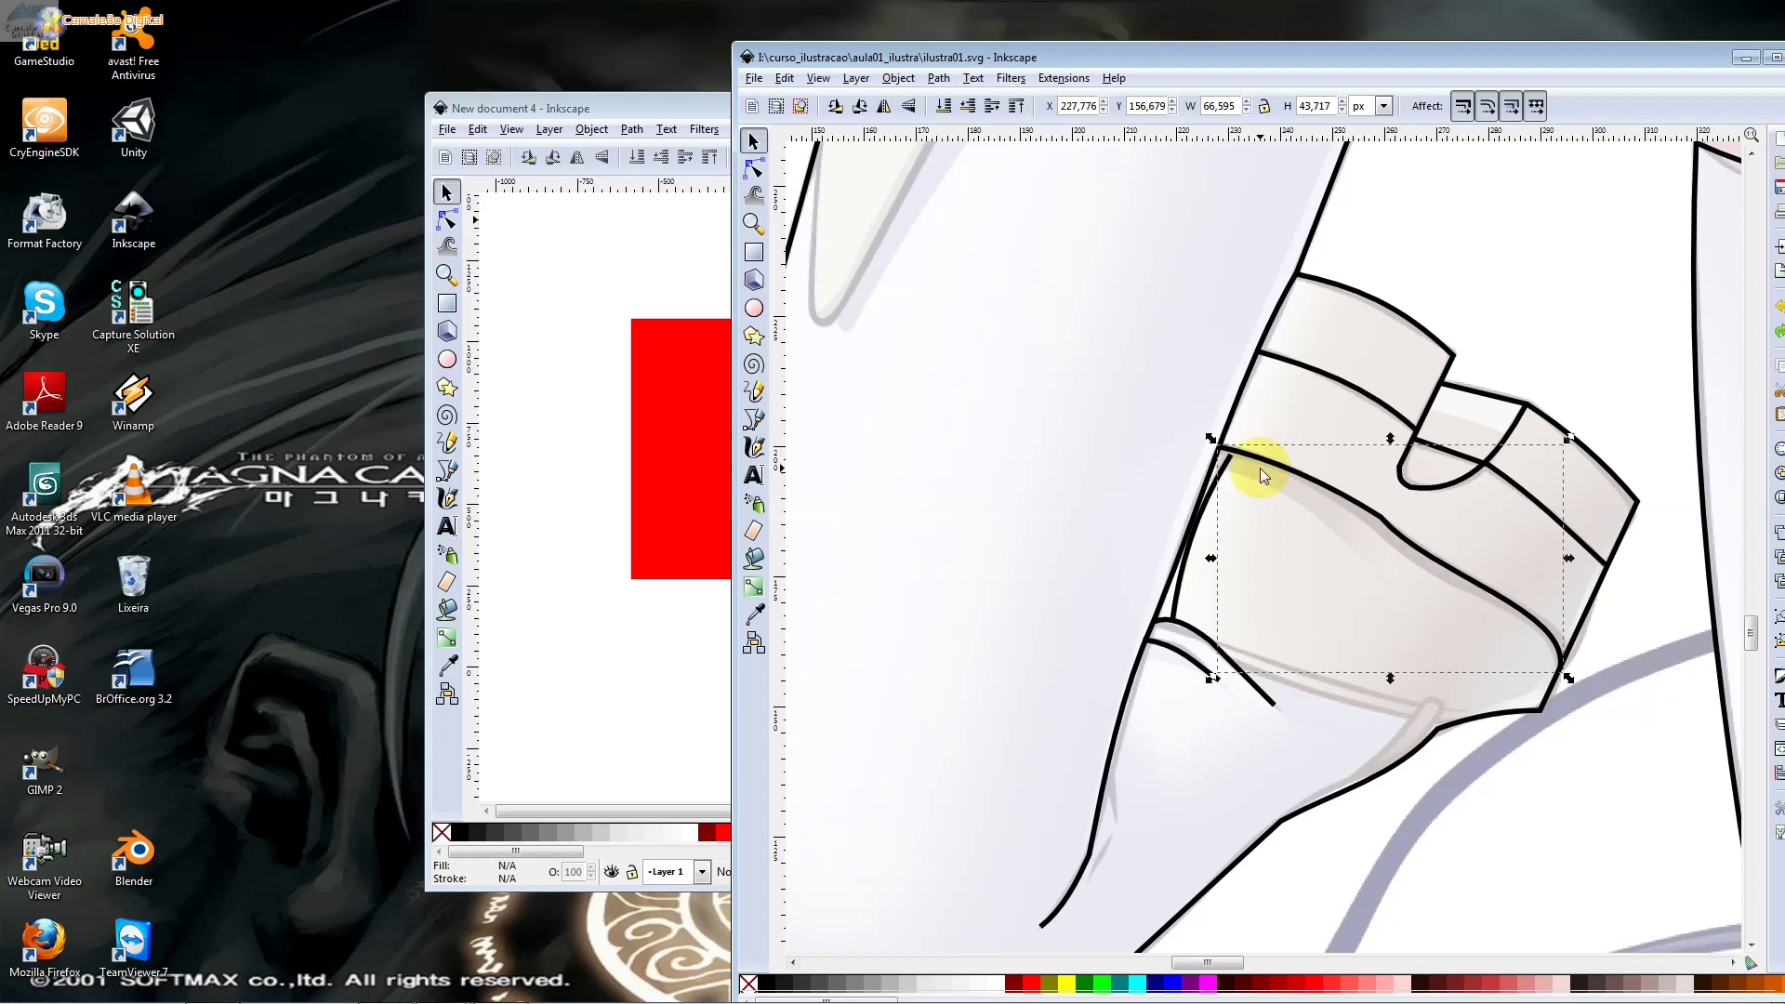
{"action": "key", "text": "Escape"}
{"action": "left_click", "coordinate": [1256, 458]}
{"action": "left_click", "coordinate": [1227, 415]}
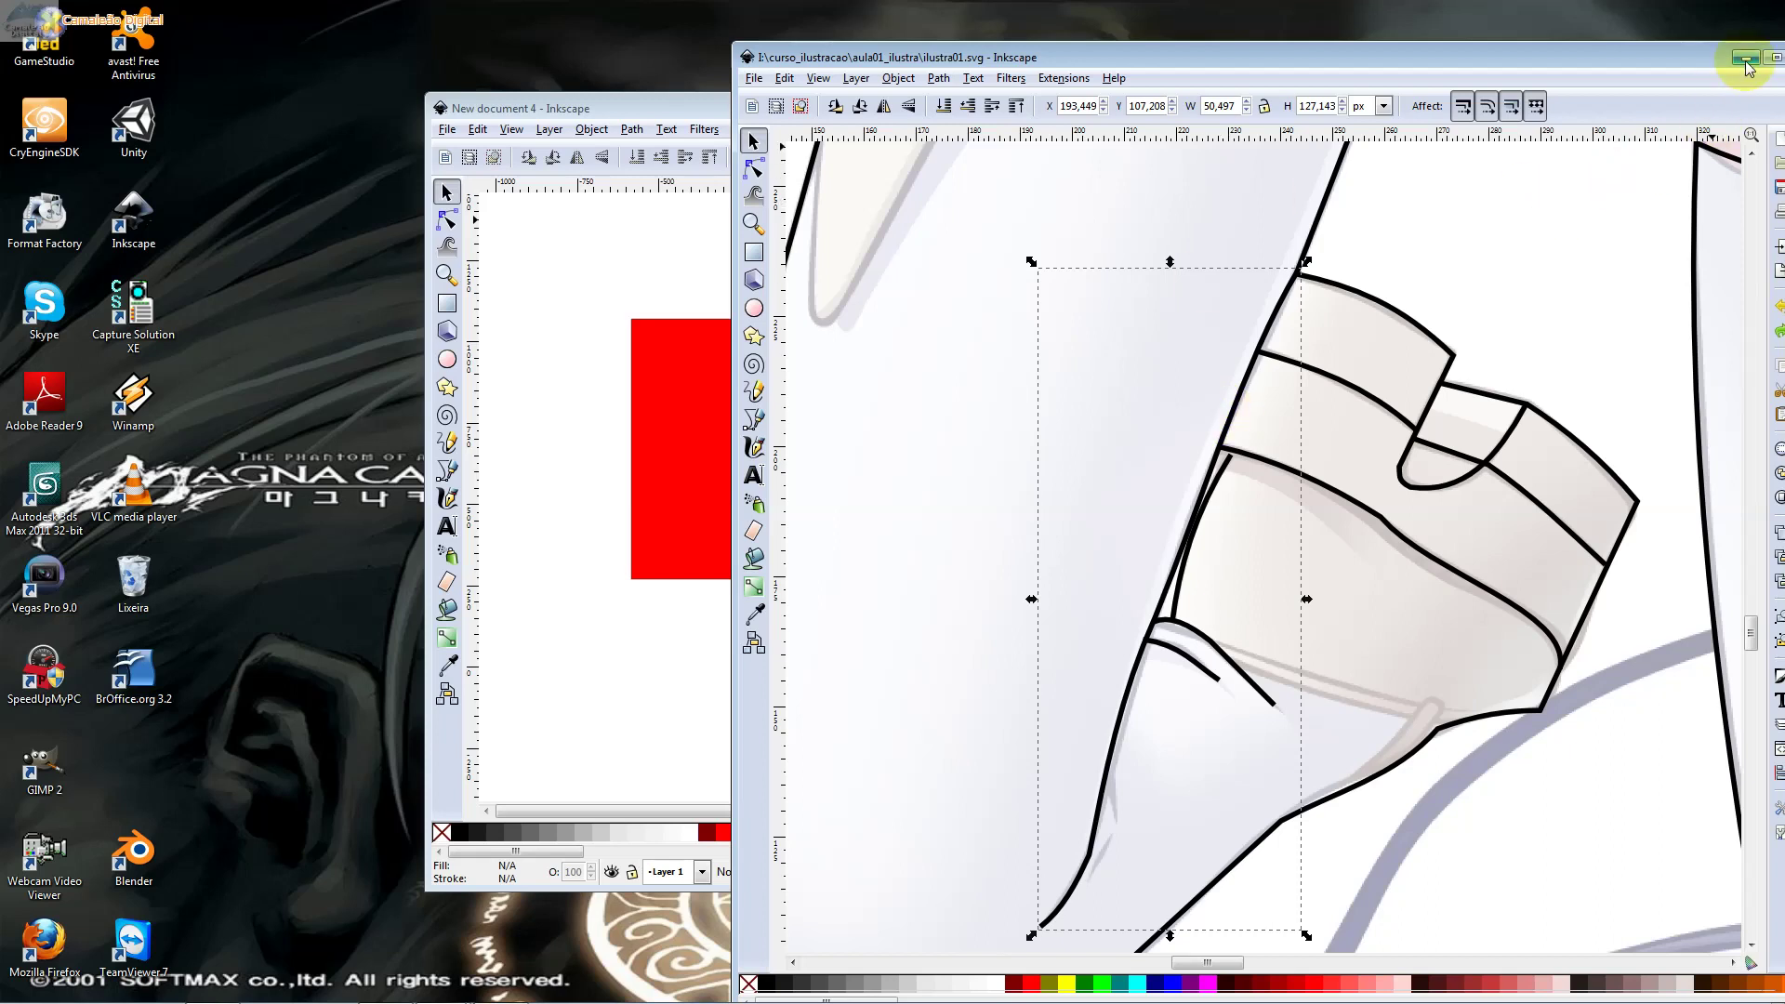
{"action": "left_click", "coordinate": [648, 109]}
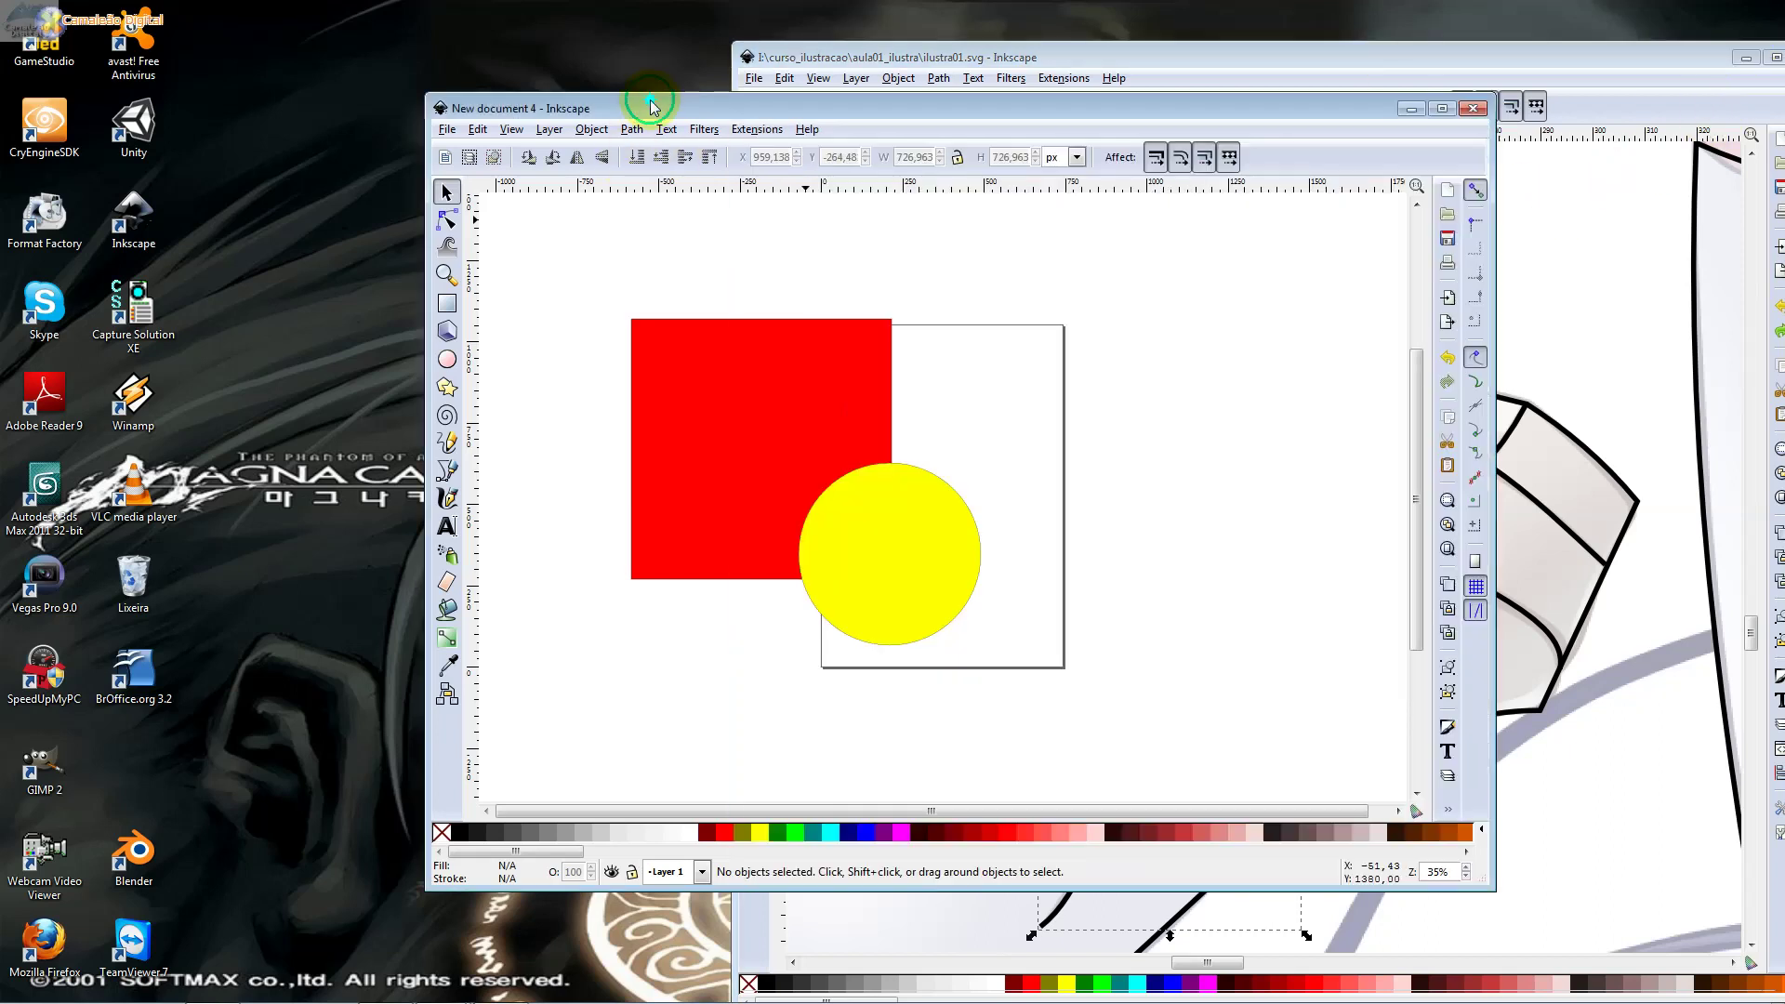
Select the red square and yellow circle together and bring up the Path menu
{"action": "left_click", "coordinate": [859, 480]}
{"action": "left_click", "coordinate": [788, 429]}
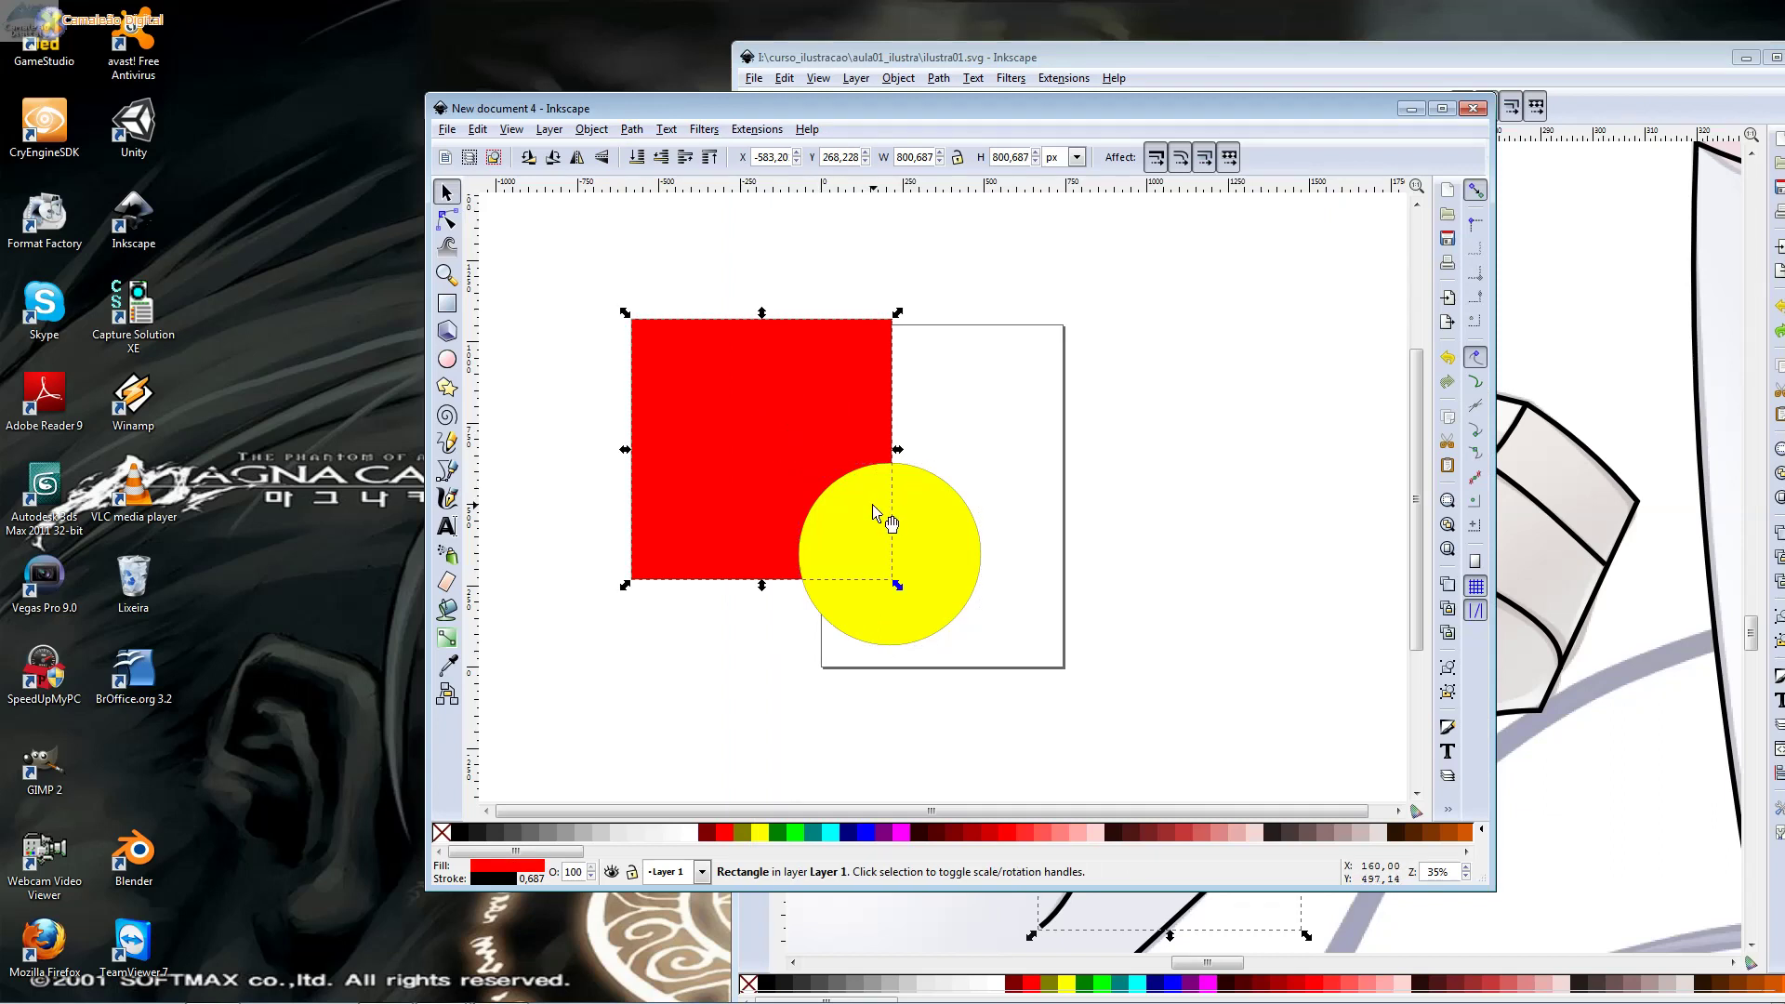
{"action": "left_click", "coordinate": [938, 514], "text": "shift"}
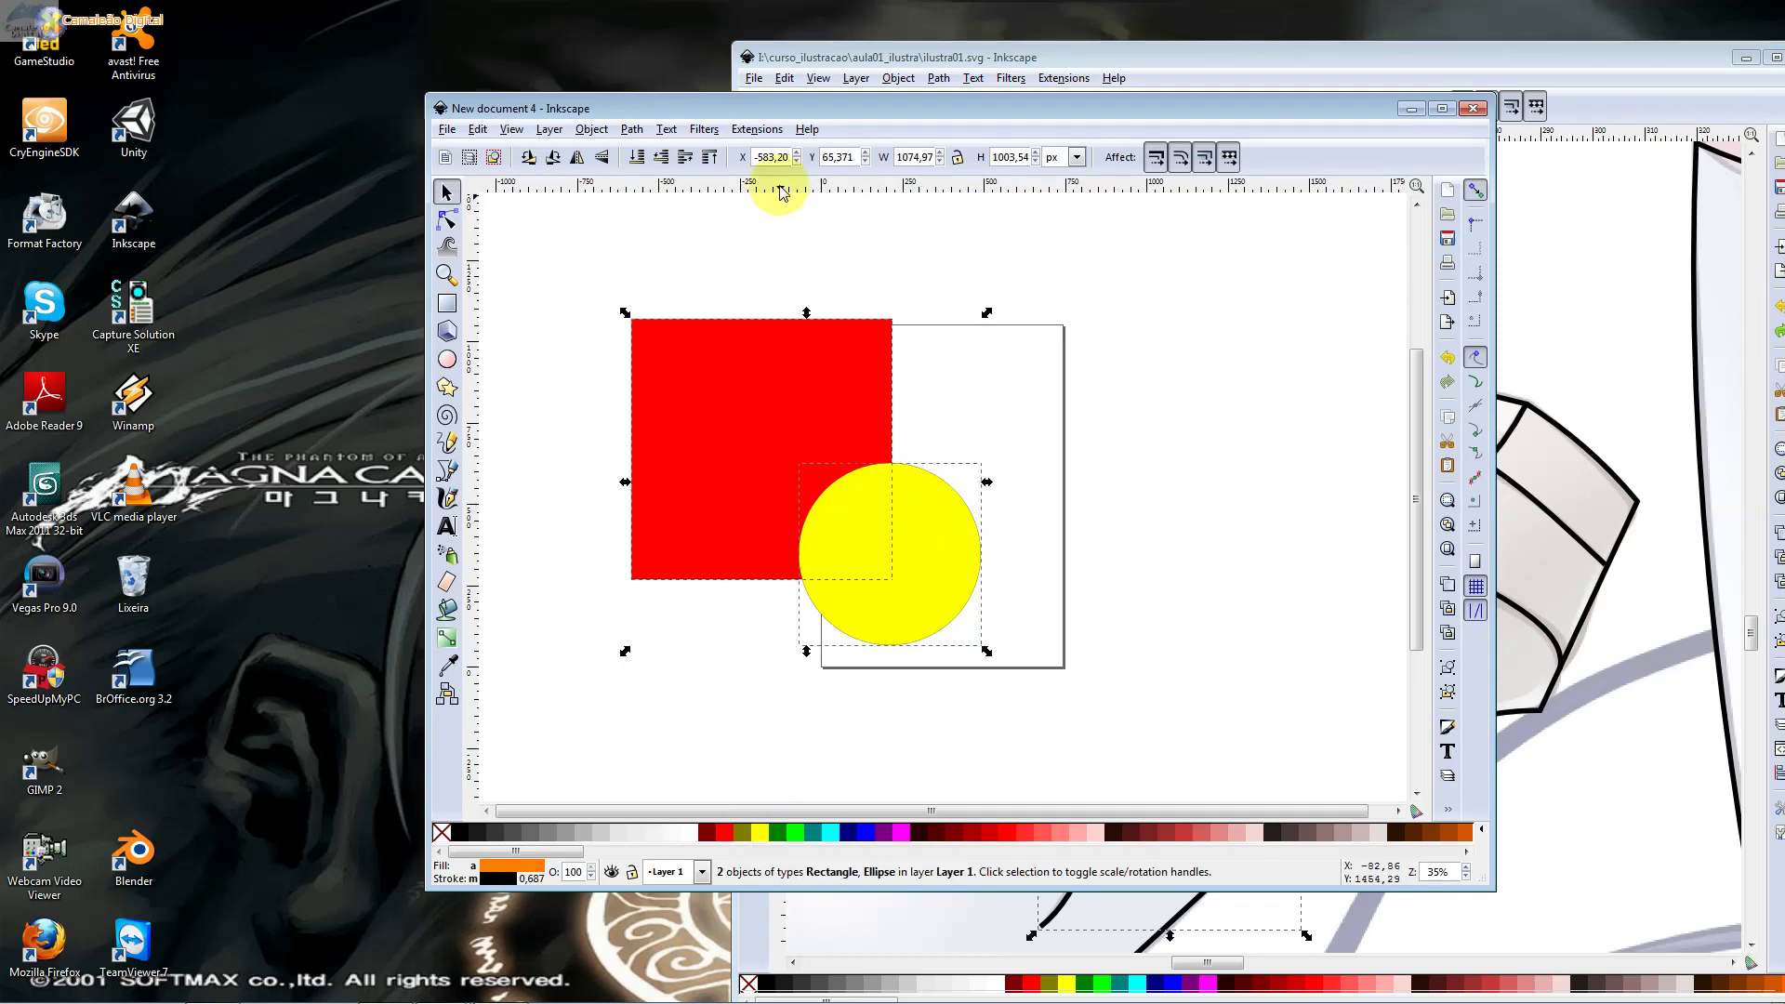
{"action": "left_click", "coordinate": [635, 132]}
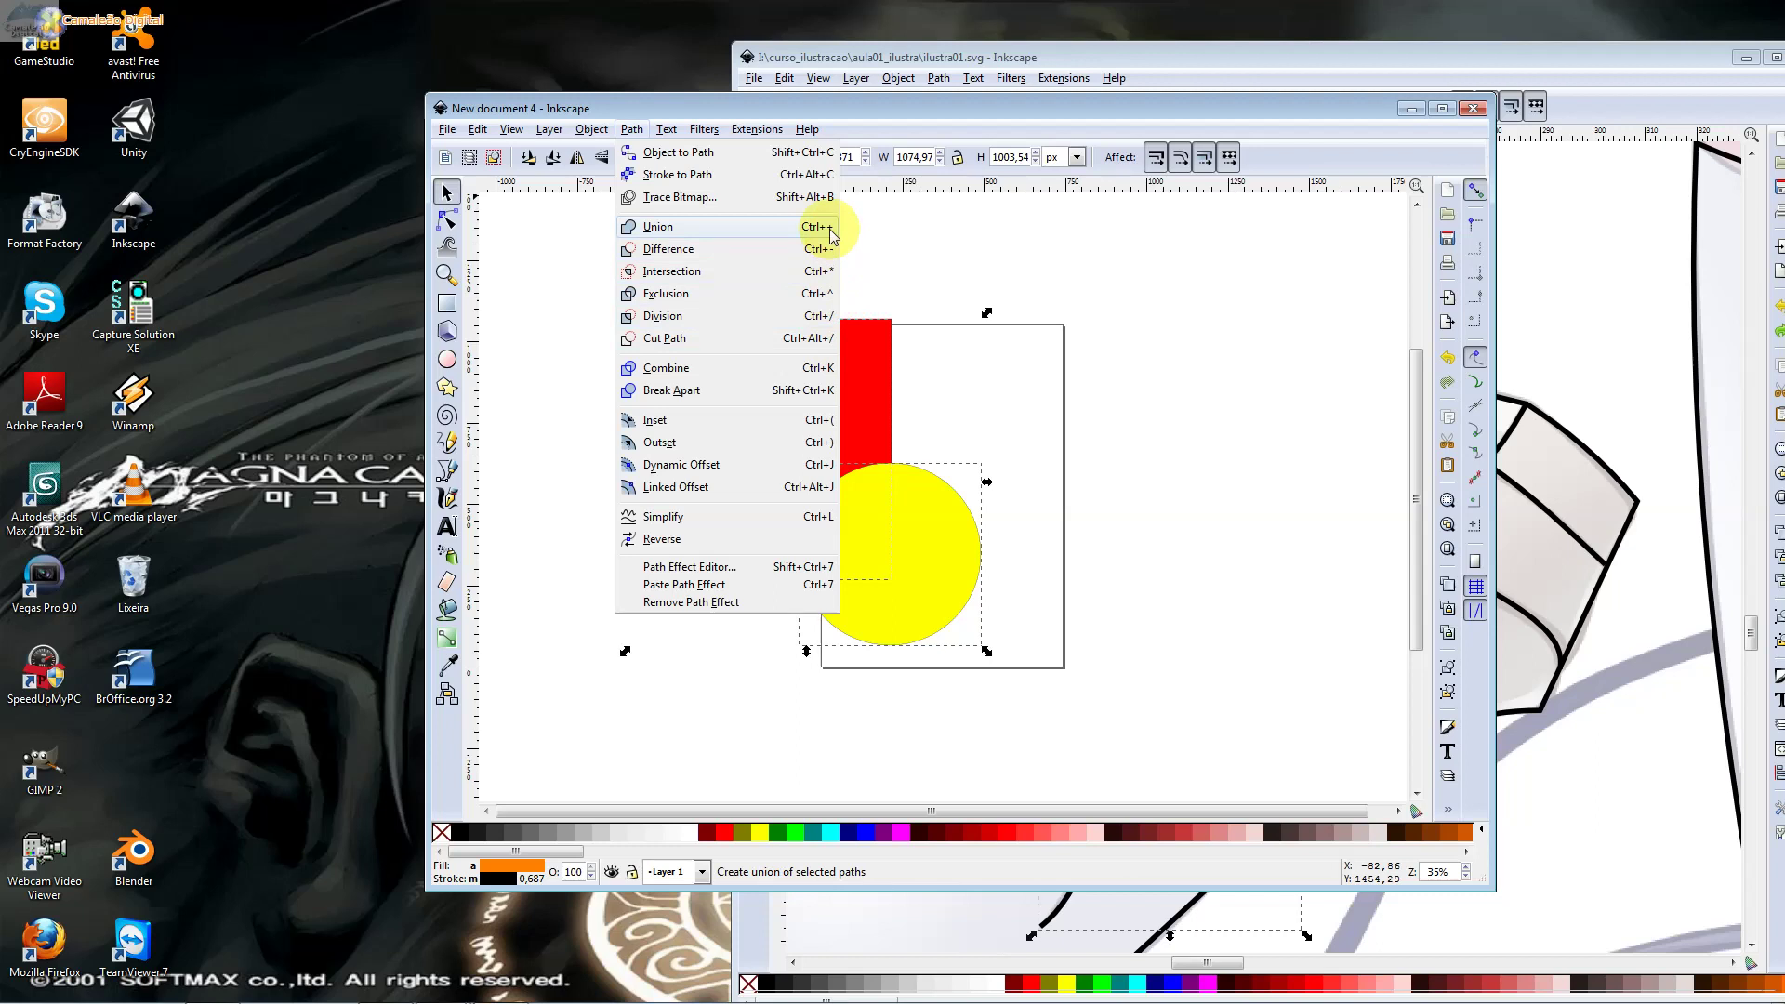
Union the square and circle into one red 7-node path, check its nodes, and try ungrouping it
{"action": "left_click", "coordinate": [667, 229]}
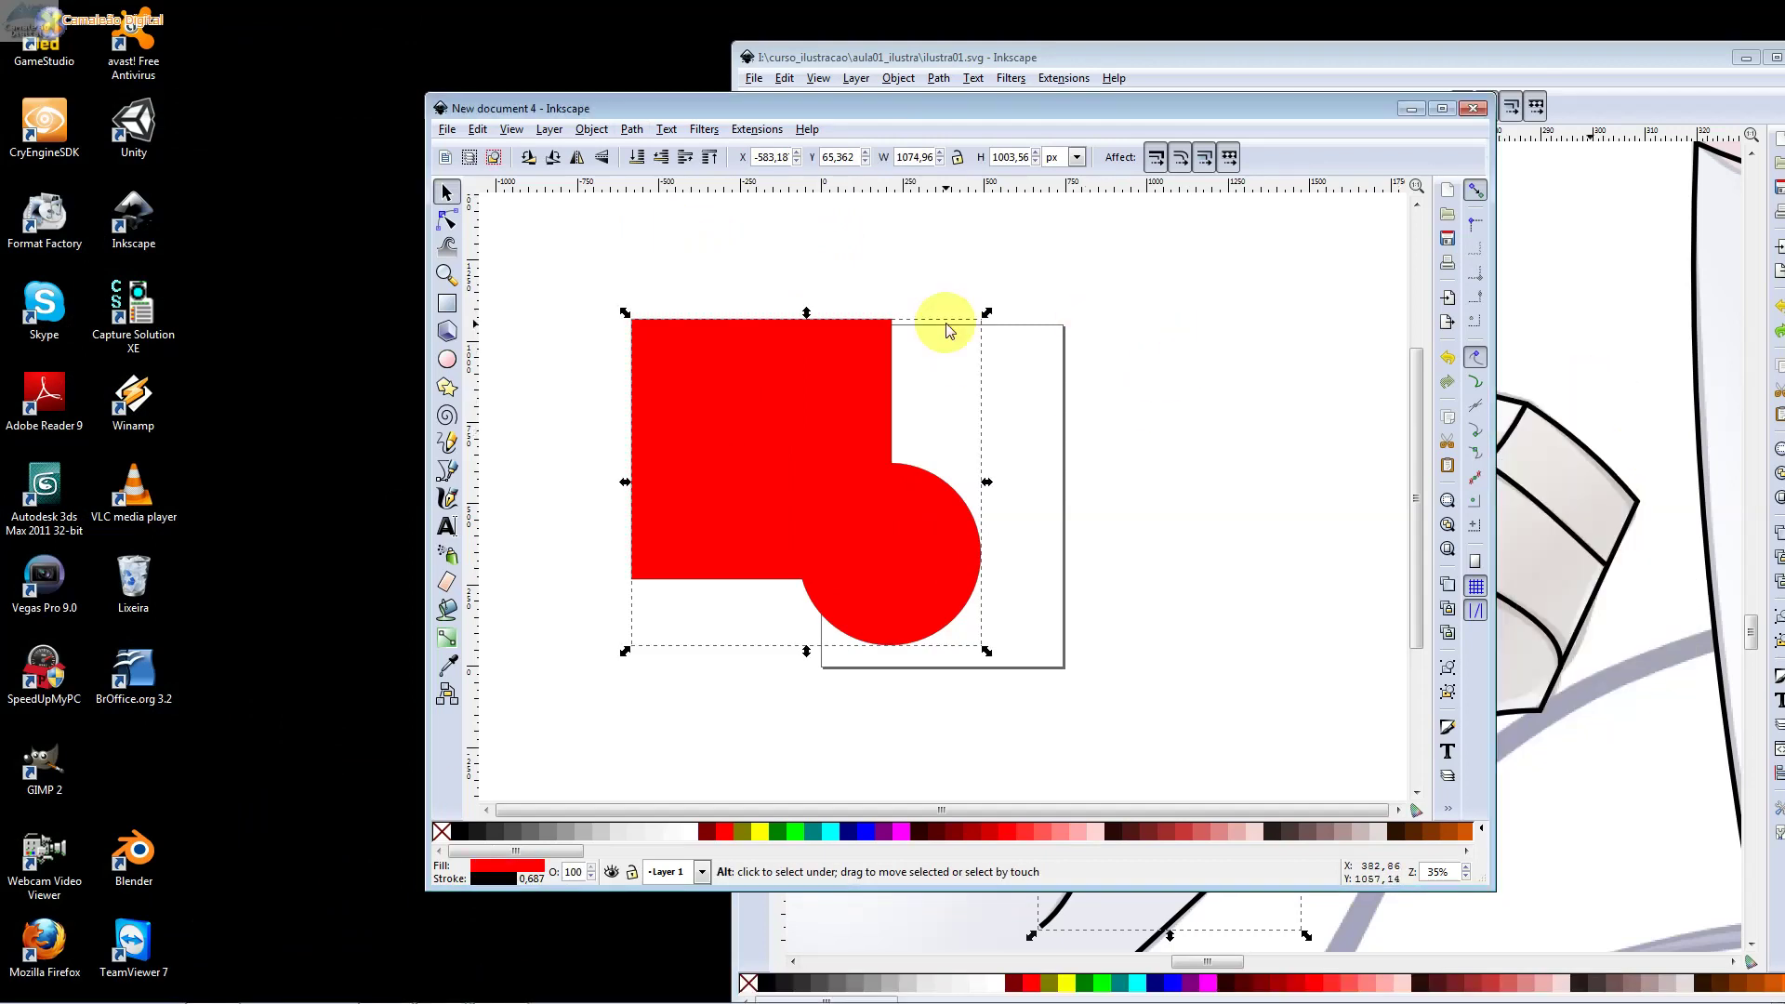
{"action": "left_click", "coordinate": [844, 359]}
{"action": "double_click", "coordinate": [818, 391]}
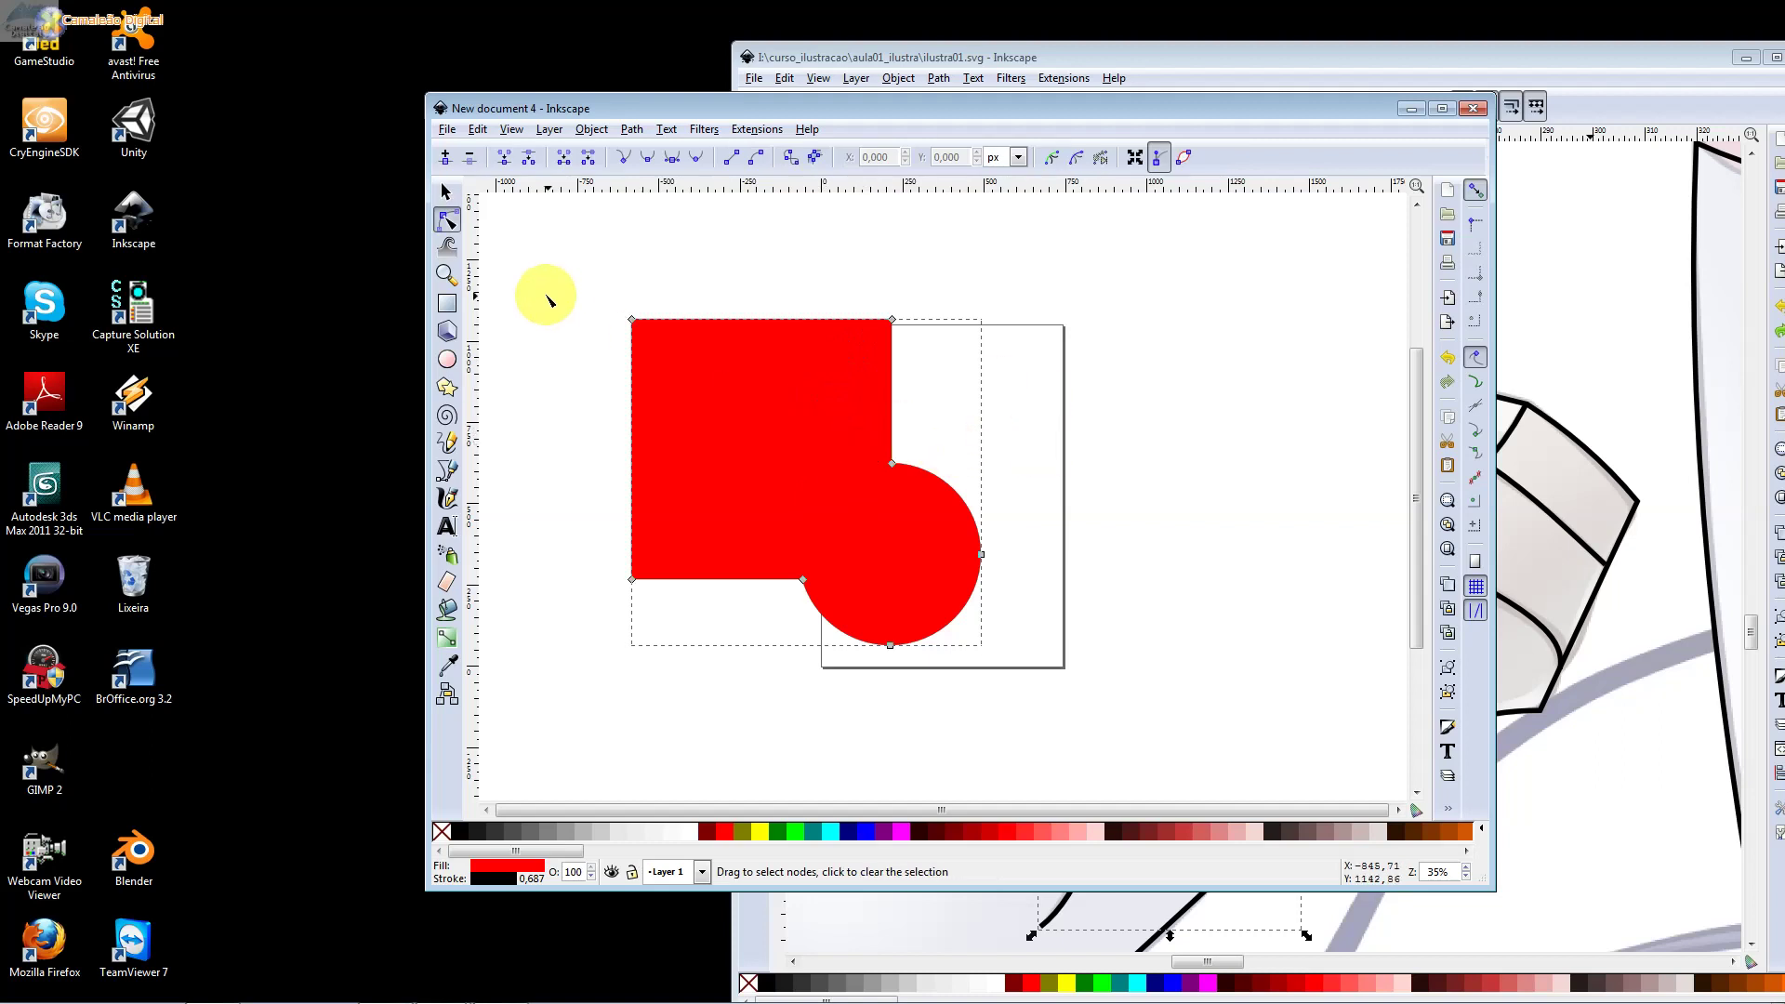
{"action": "left_click", "coordinate": [444, 192]}
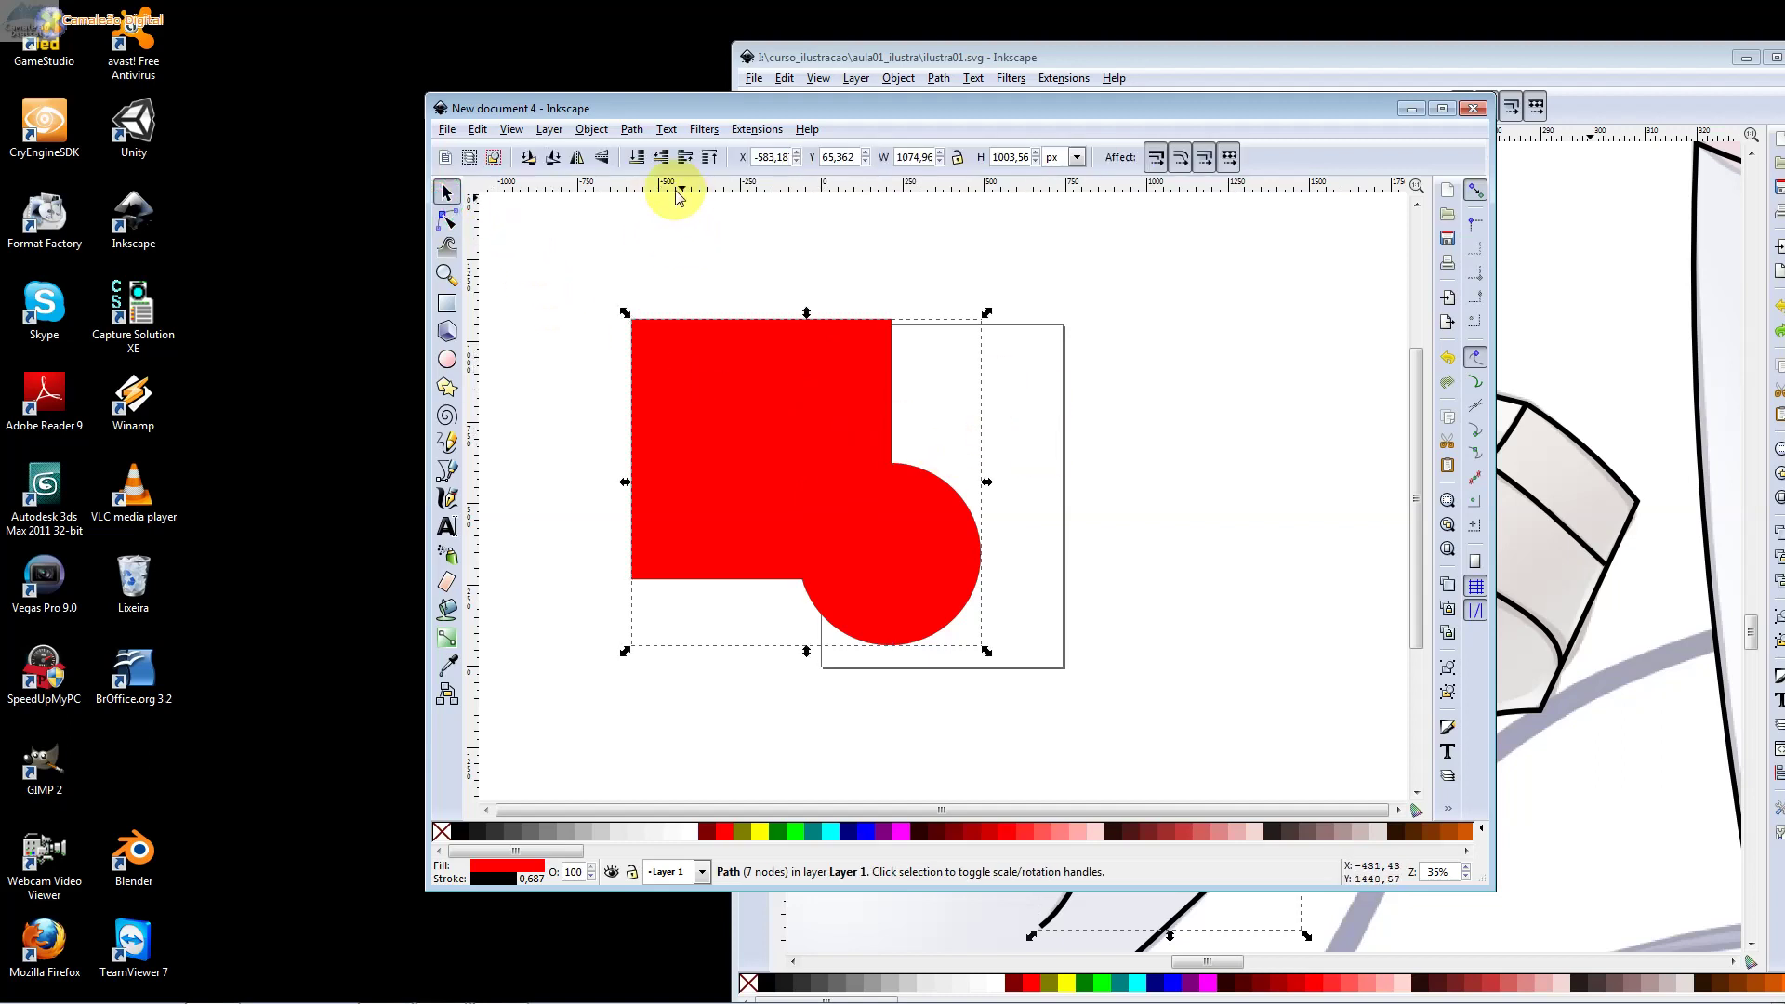
{"action": "left_click", "coordinate": [591, 129]}
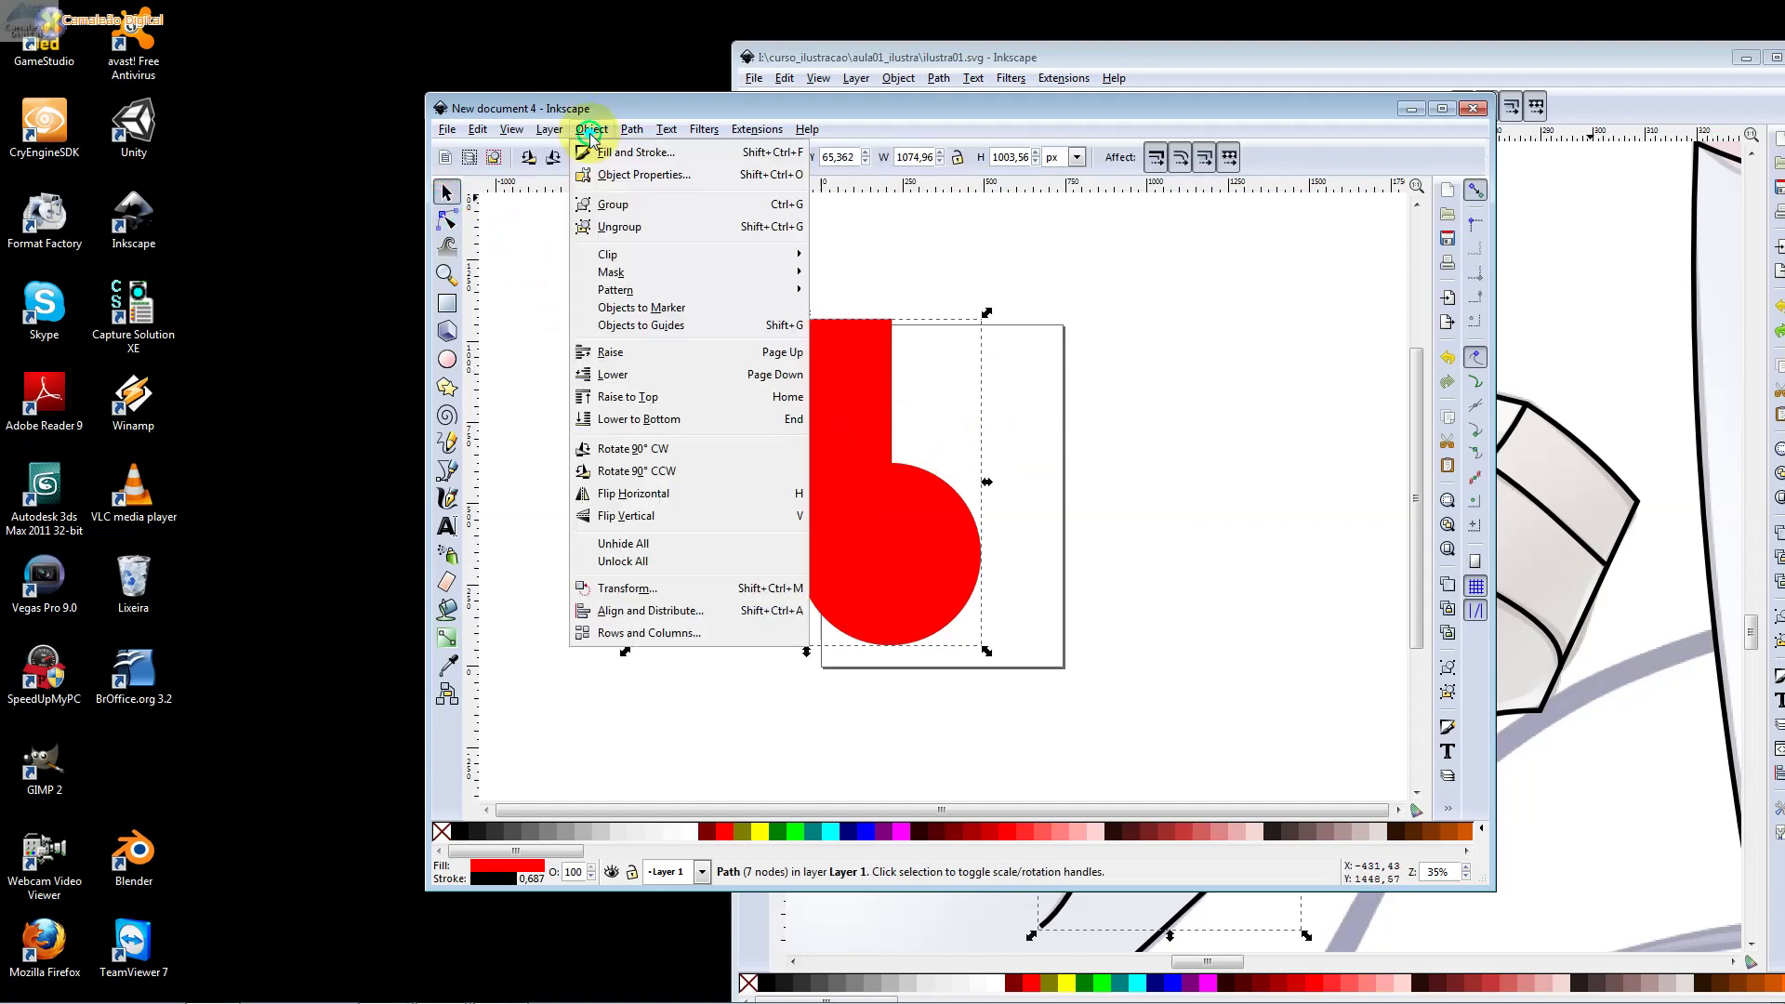
{"action": "left_click", "coordinate": [619, 226]}
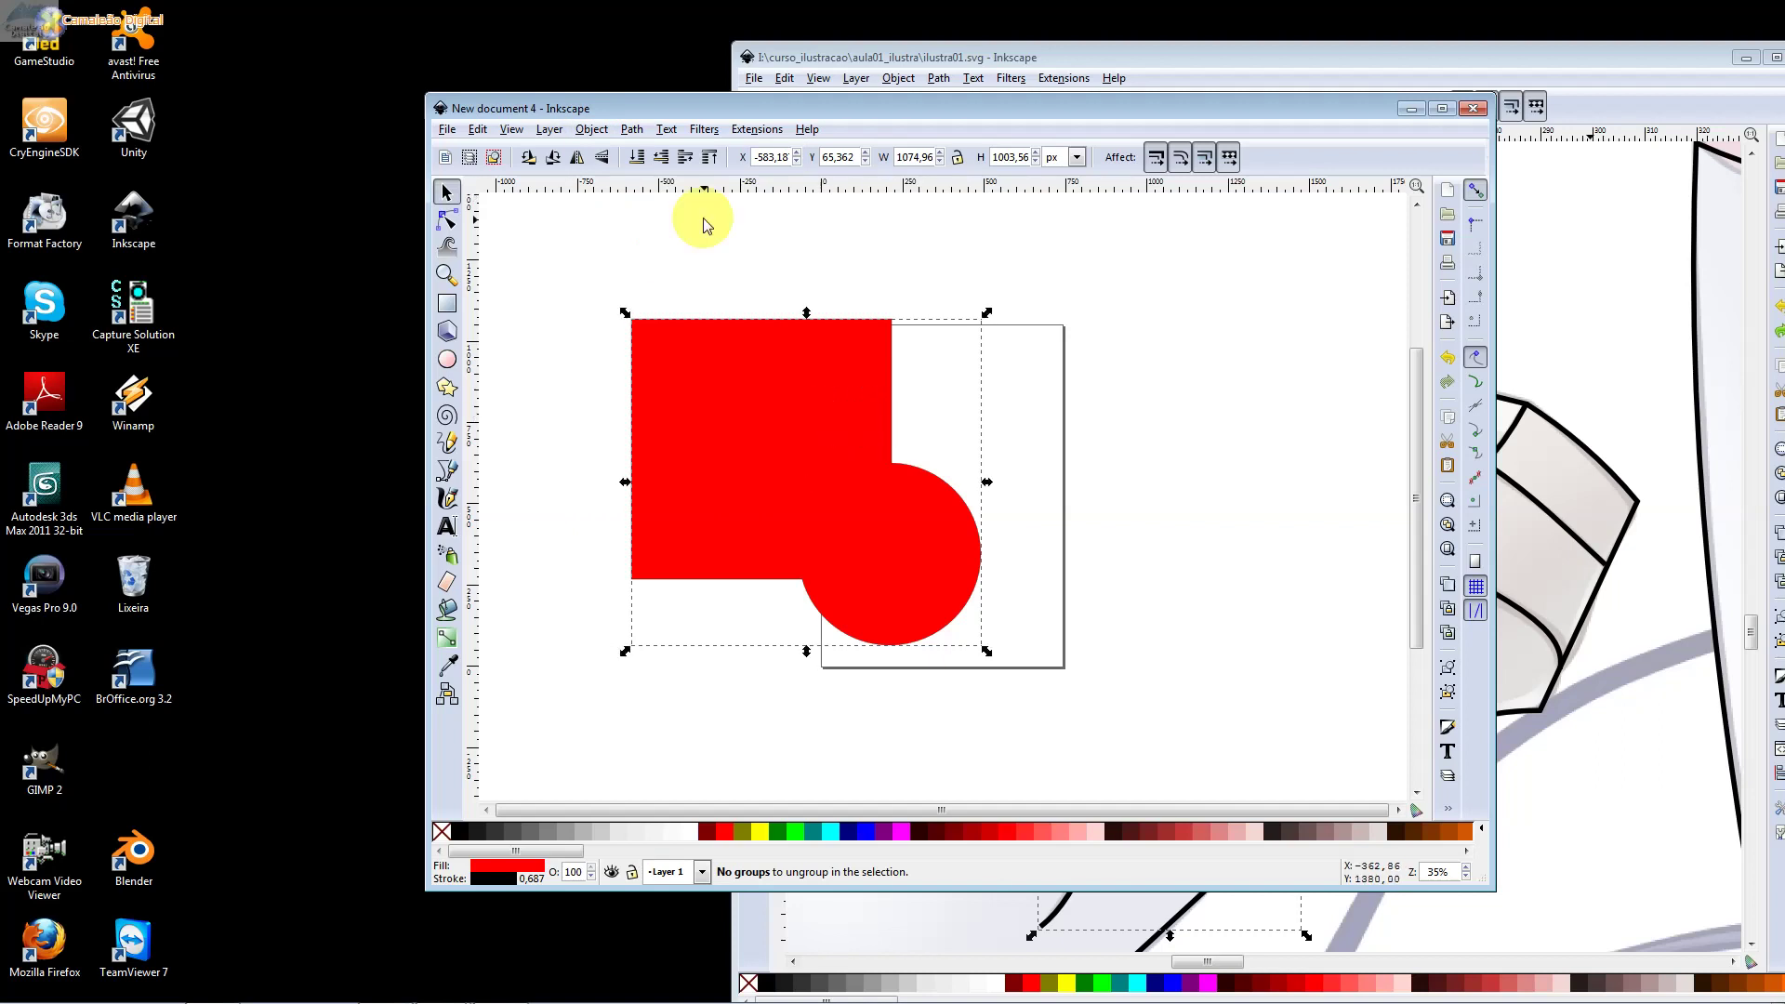
{"action": "left_click", "coordinate": [591, 129]}
{"action": "left_click", "coordinate": [618, 227]}
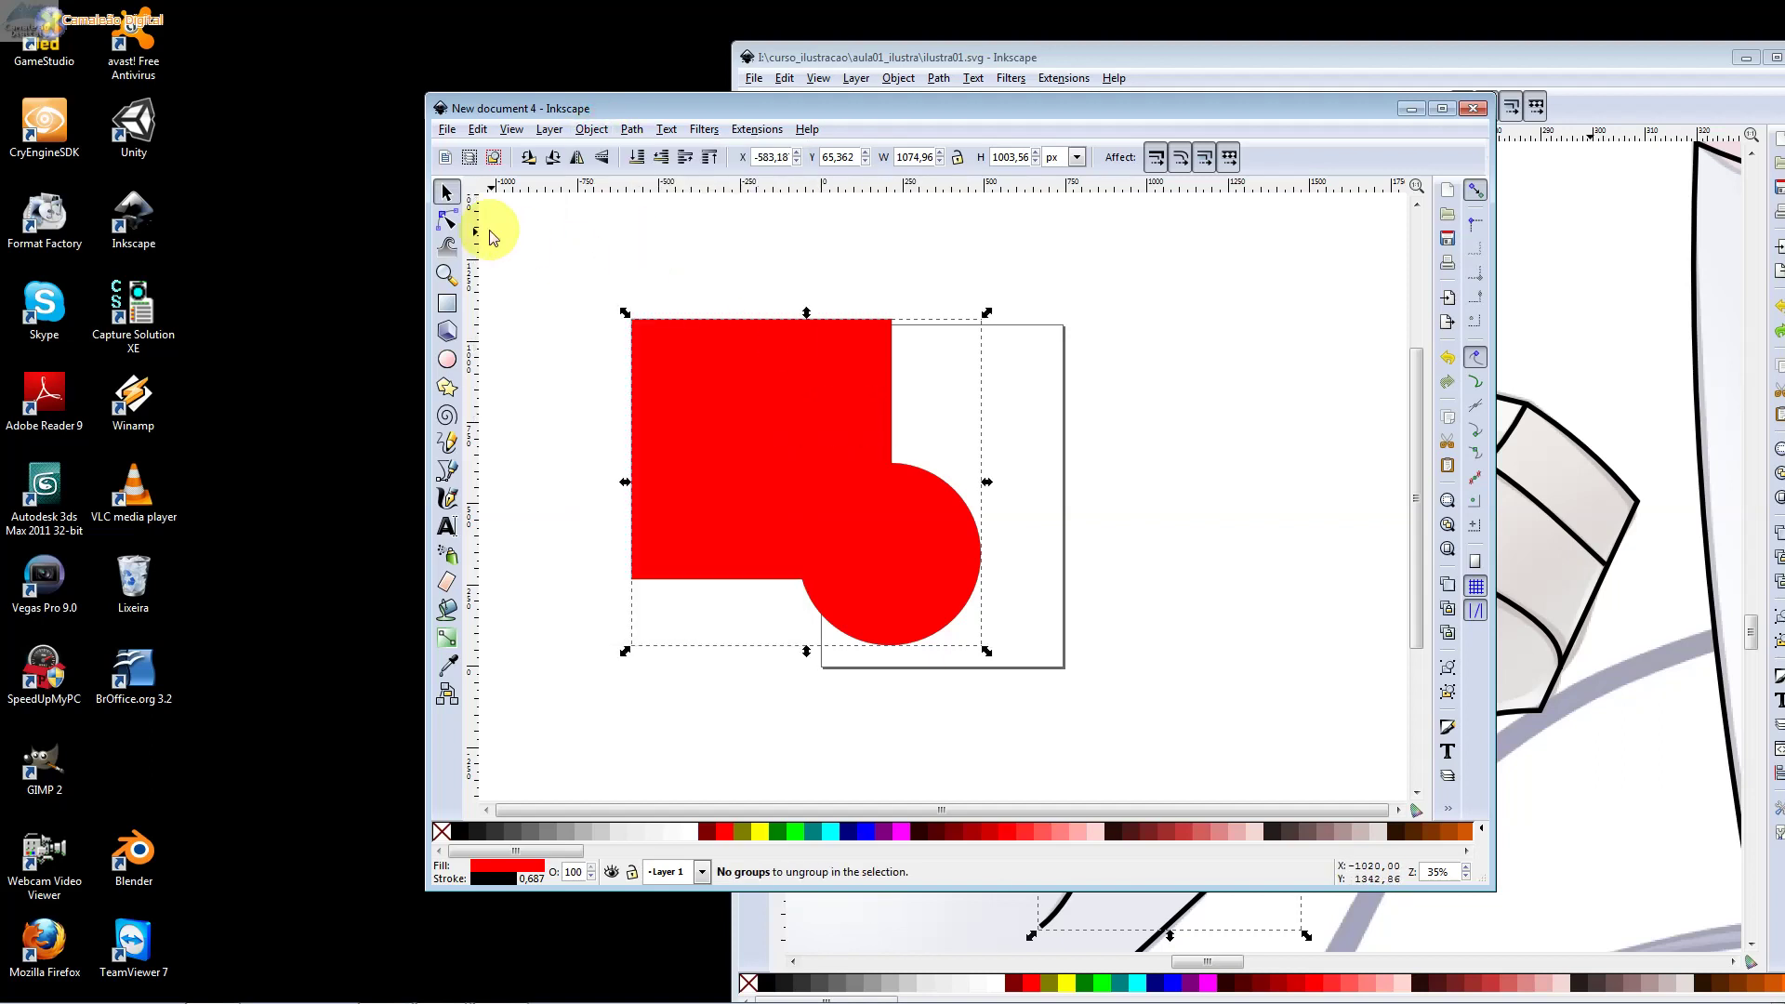
Drag the merged path's nodes into a slanted wedge with a curled bottom-right tail
{"action": "left_click", "coordinate": [447, 221]}
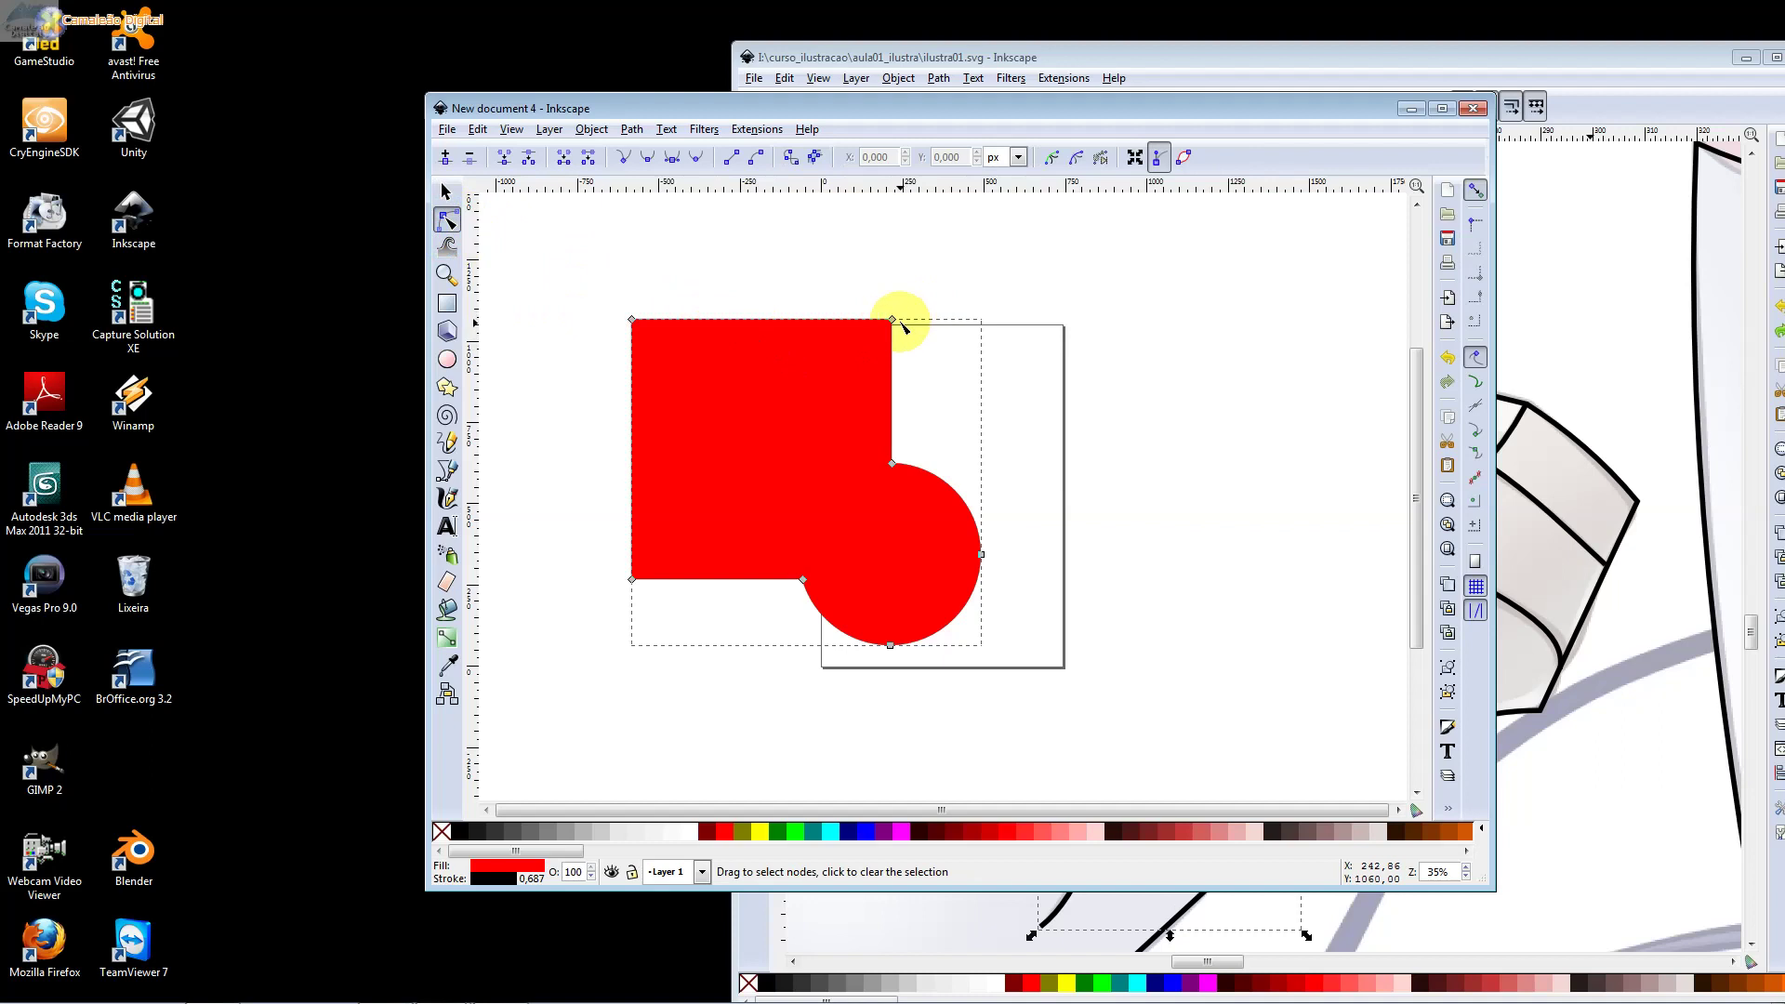
{"action": "left_click_drag", "start_coordinate": [893, 320], "coordinate": [777, 419]}
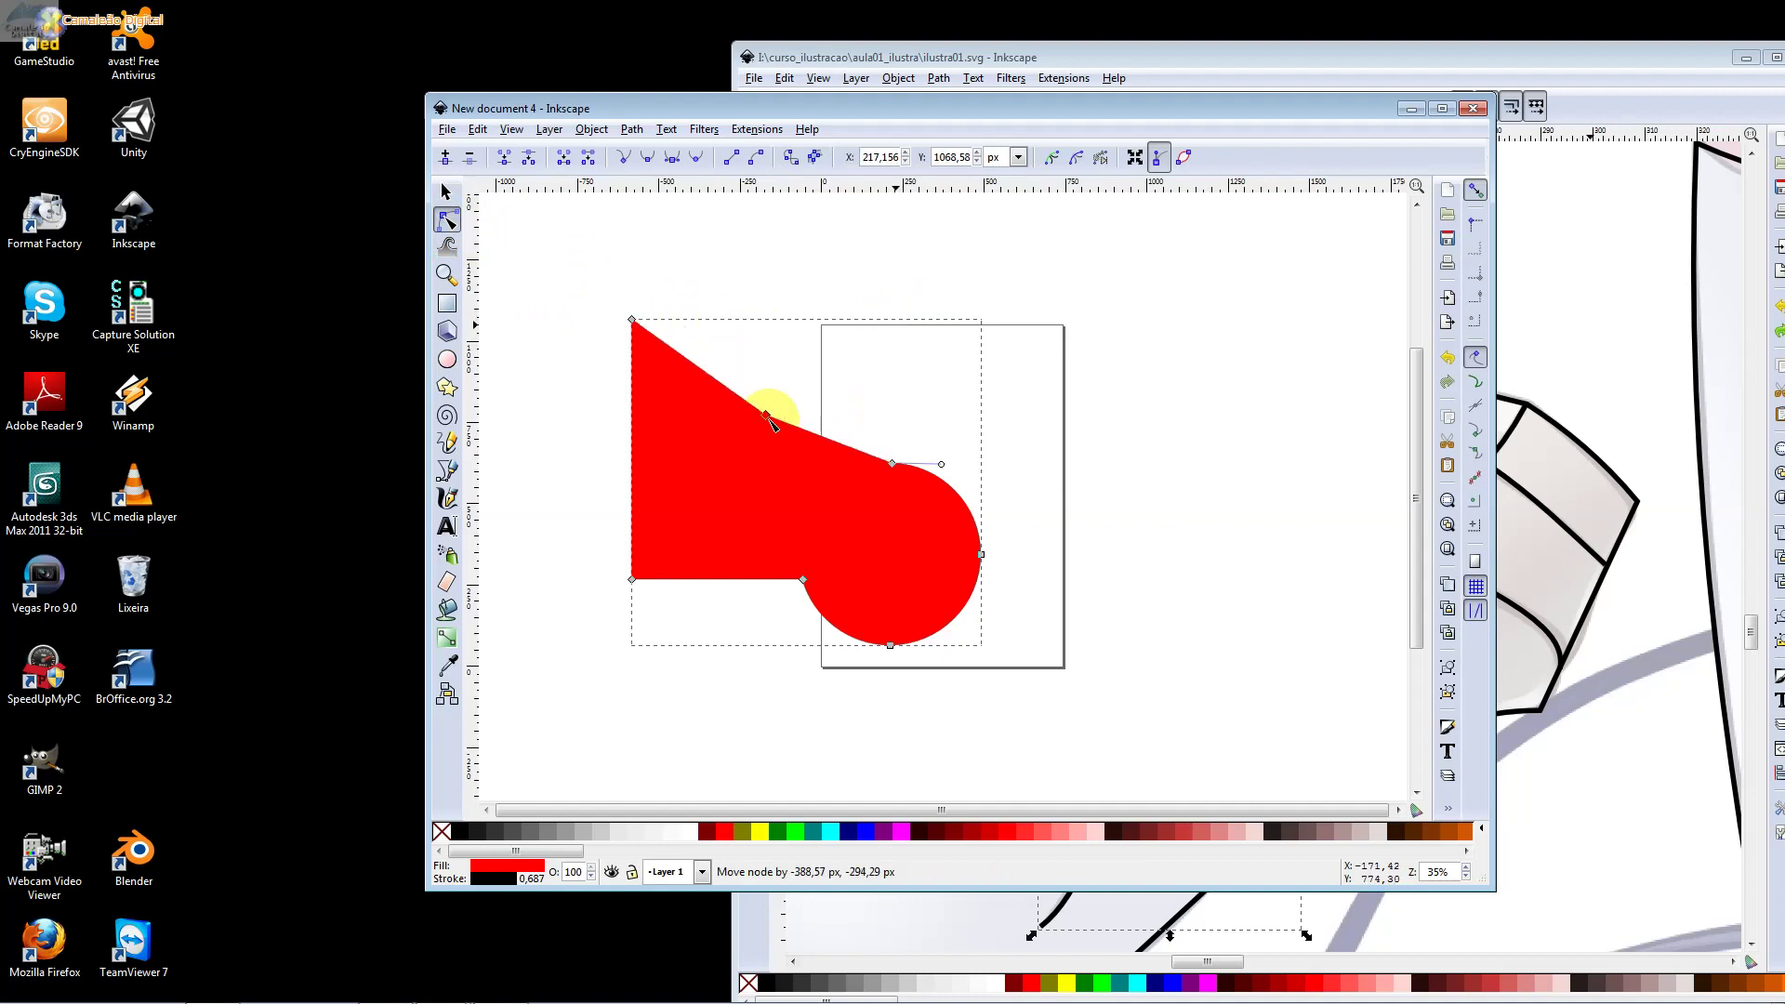
{"action": "mouse_move", "coordinate": [777, 418]}
{"action": "left_mouse_down"}
{"action": "mouse_move", "coordinate": [691, 384]}
{"action": "mouse_move", "coordinate": [639, 389]}
{"action": "left_mouse_up"}
{"action": "mouse_move", "coordinate": [817, 588]}
{"action": "left_mouse_down"}
{"action": "mouse_move", "coordinate": [632, 570]}
{"action": "mouse_move", "coordinate": [936, 551]}
{"action": "left_mouse_up"}
{"action": "left_click_drag", "start_coordinate": [894, 646], "coordinate": [972, 622]}
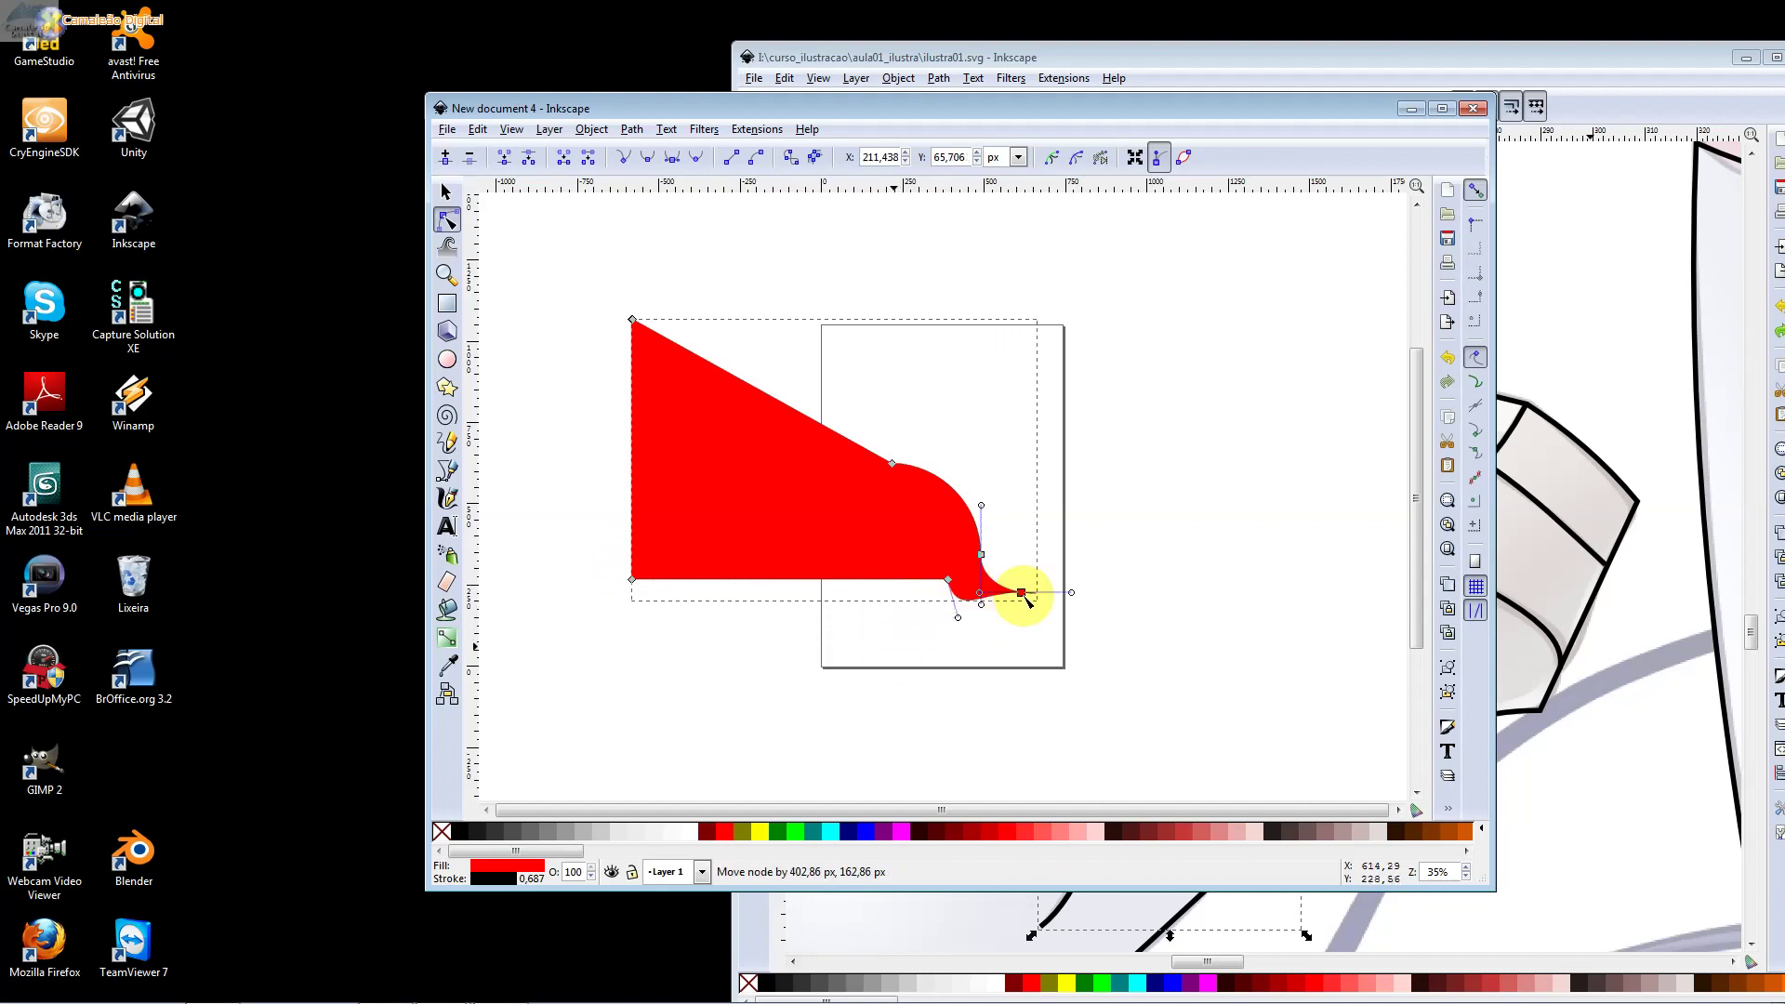
{"action": "left_click_drag", "start_coordinate": [971, 622], "coordinate": [1018, 625]}
{"action": "left_click", "coordinate": [448, 193]}
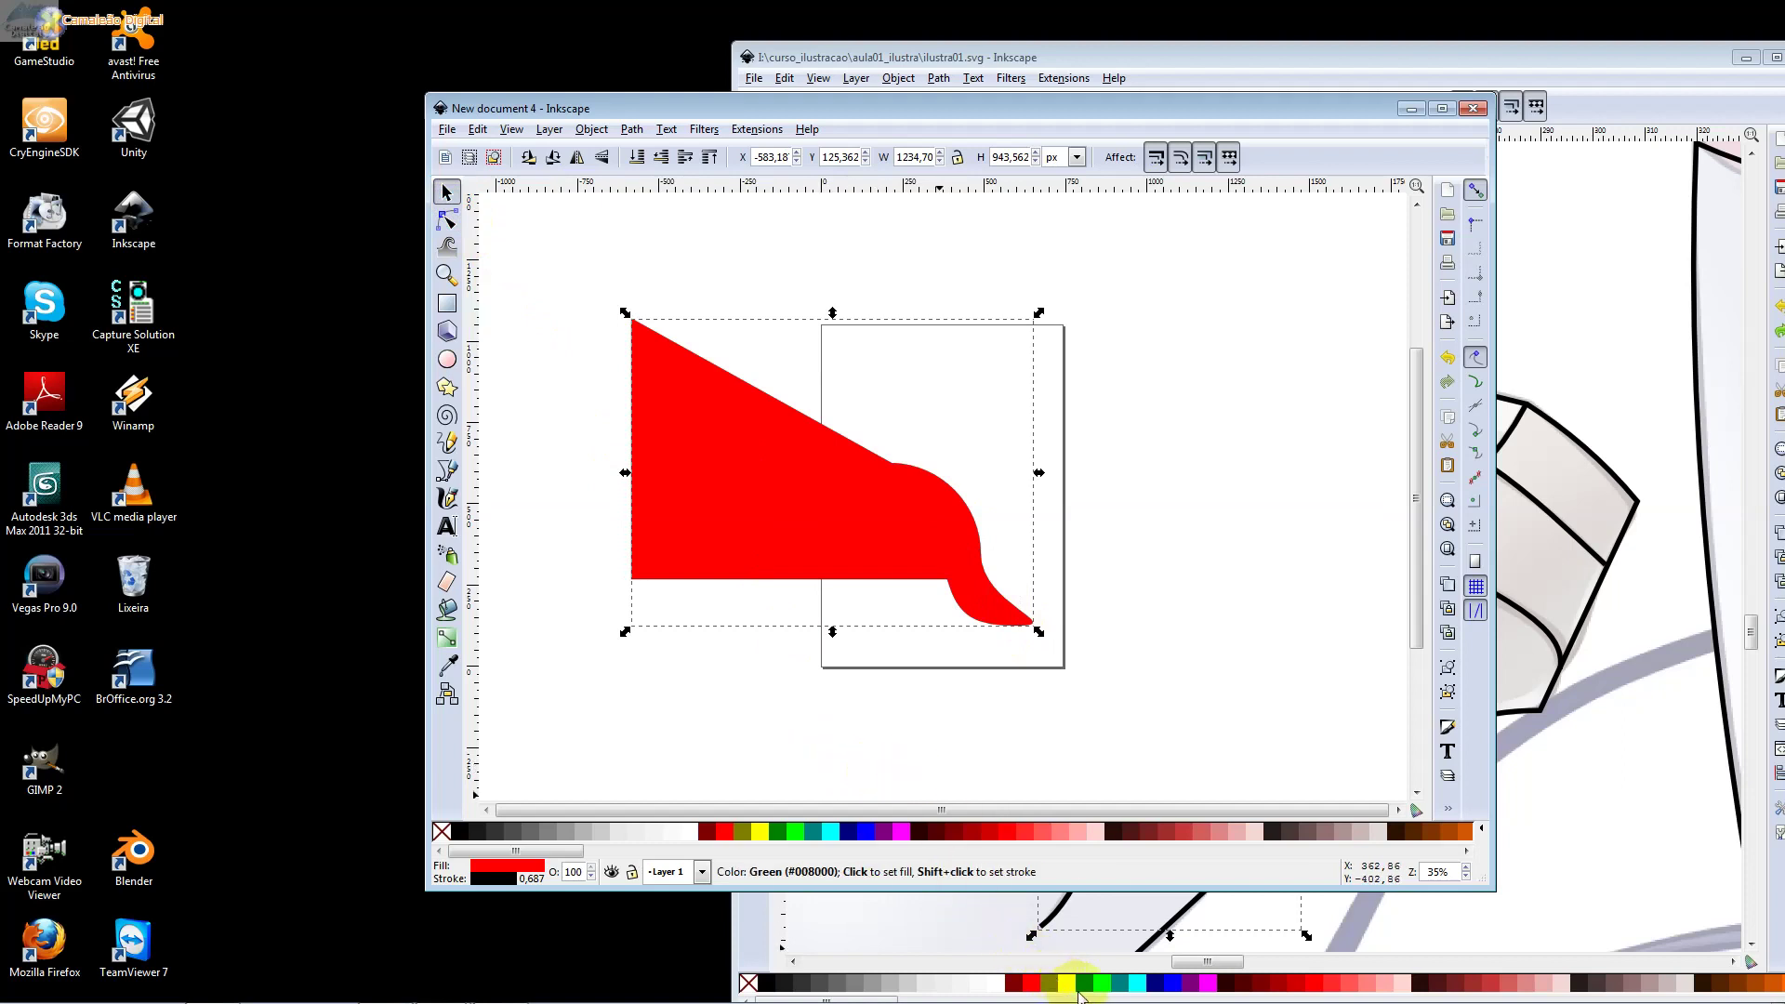
{"action": "left_click", "coordinate": [1078, 993]}
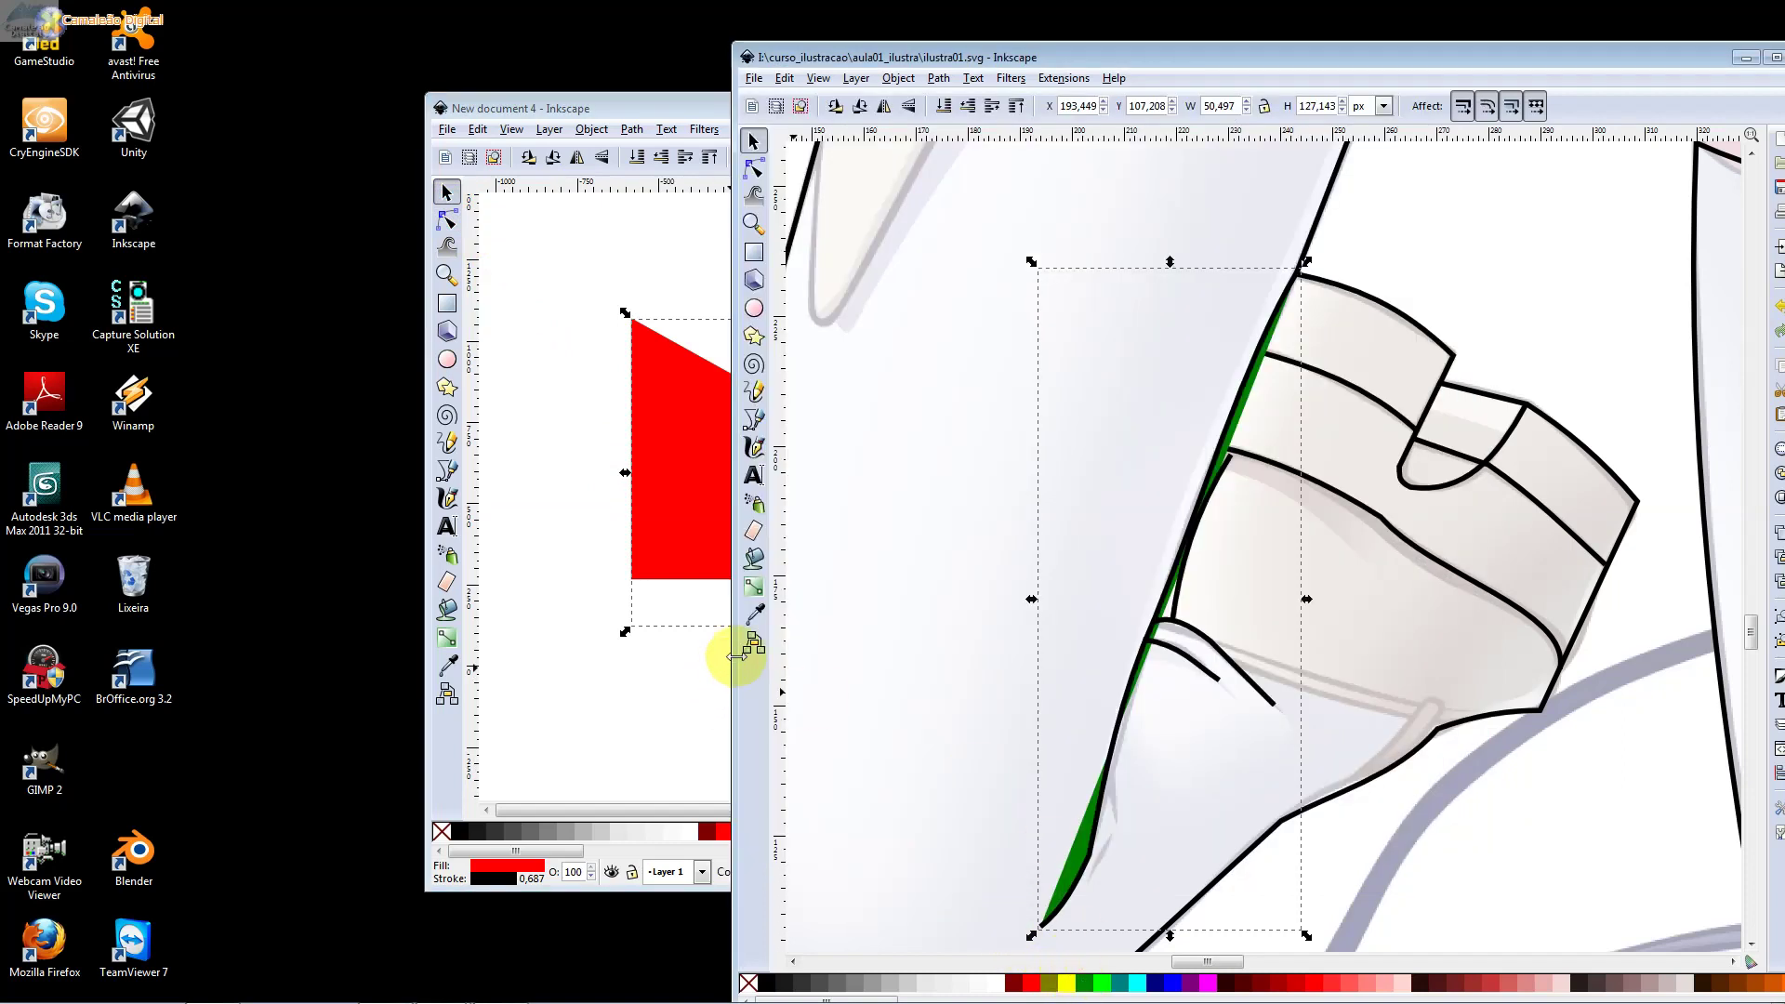
Delete the reshaped wedge and draw a pink square at the page's upper left
{"action": "left_click", "coordinate": [583, 110]}
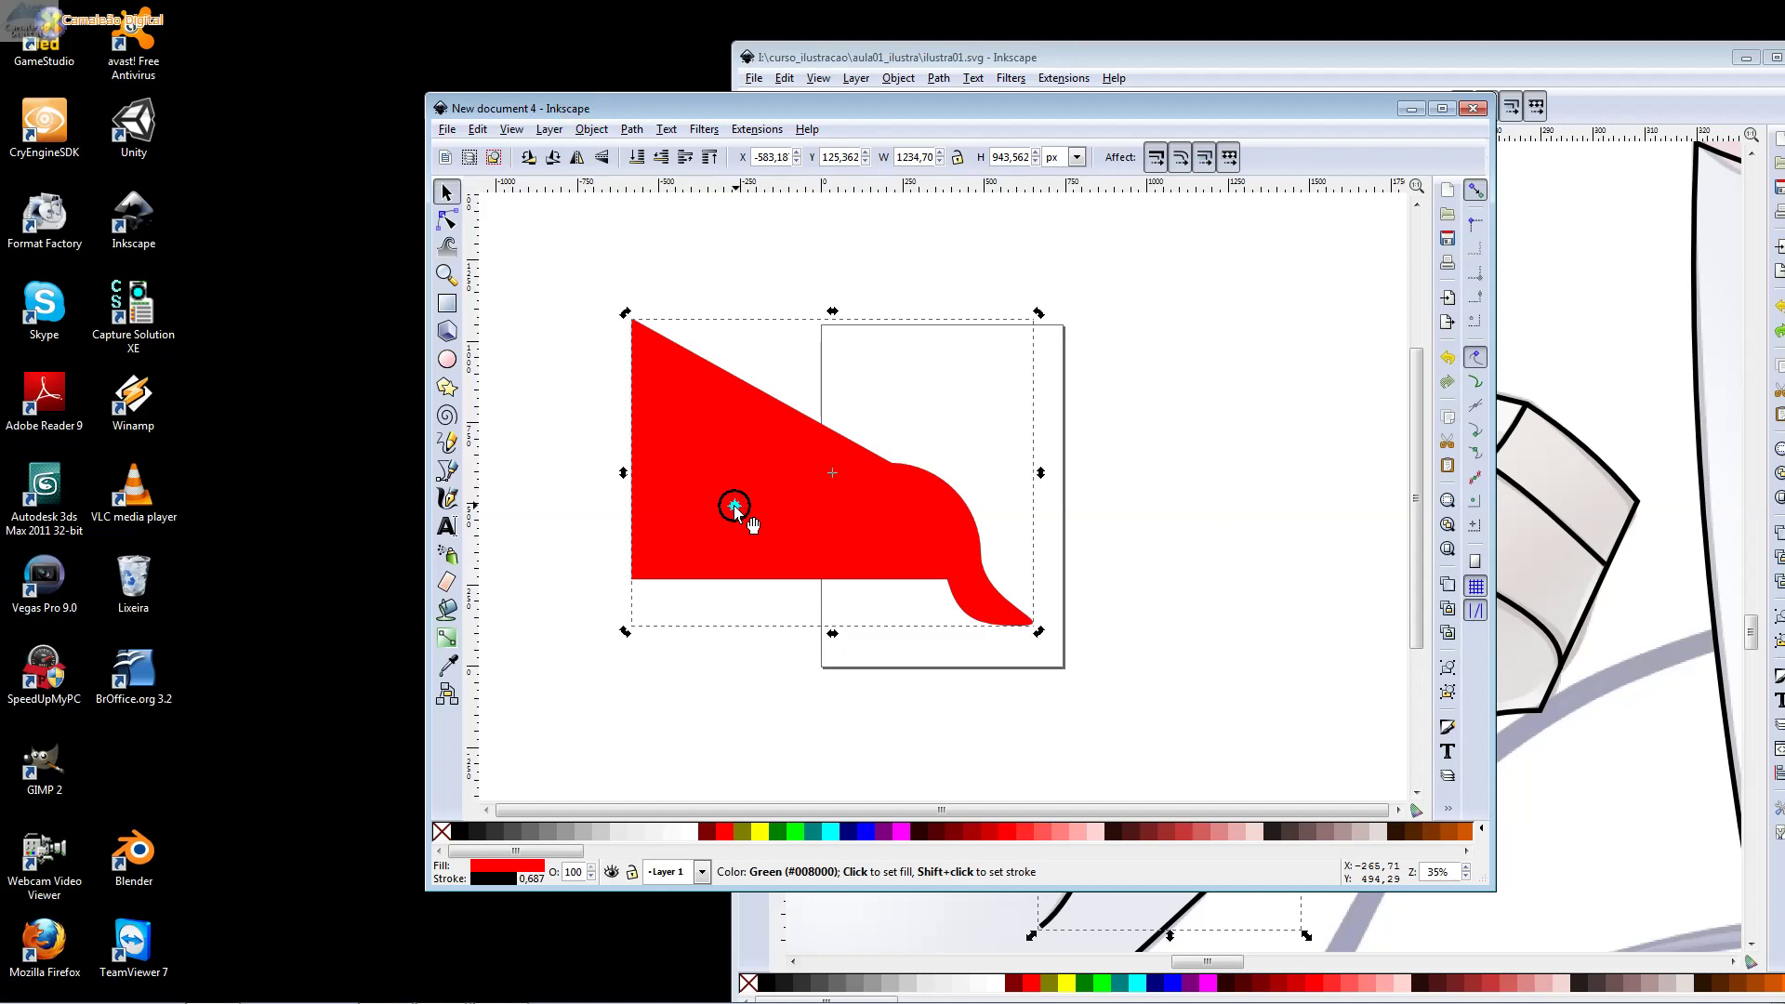
{"action": "key", "text": "Delete"}
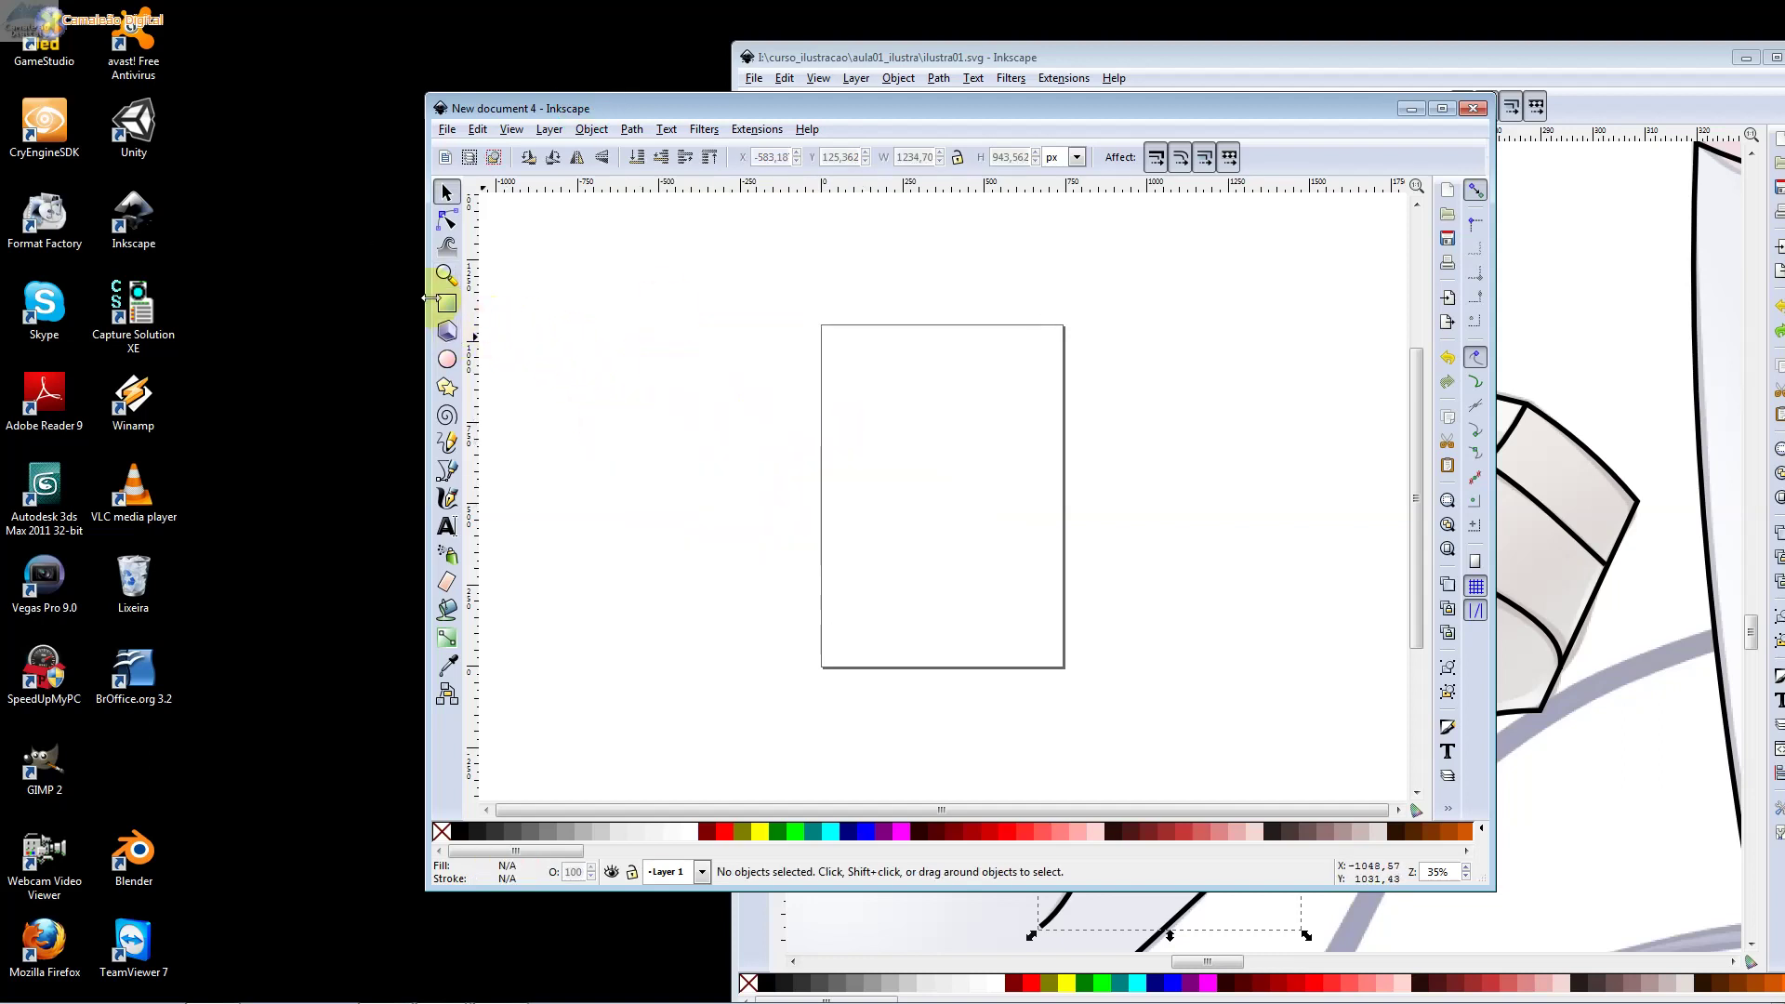
{"action": "left_click", "coordinate": [447, 303]}
{"action": "mouse_move", "coordinate": [688, 256]}
{"action": "left_mouse_down"}
{"action": "mouse_move", "coordinate": [822, 459]}
{"action": "mouse_move", "coordinate": [1018, 576]}
{"action": "left_mouse_up"}
Add a bright red circle, select it with the pink square, and show the Path operations
{"action": "left_click", "coordinate": [447, 359]}
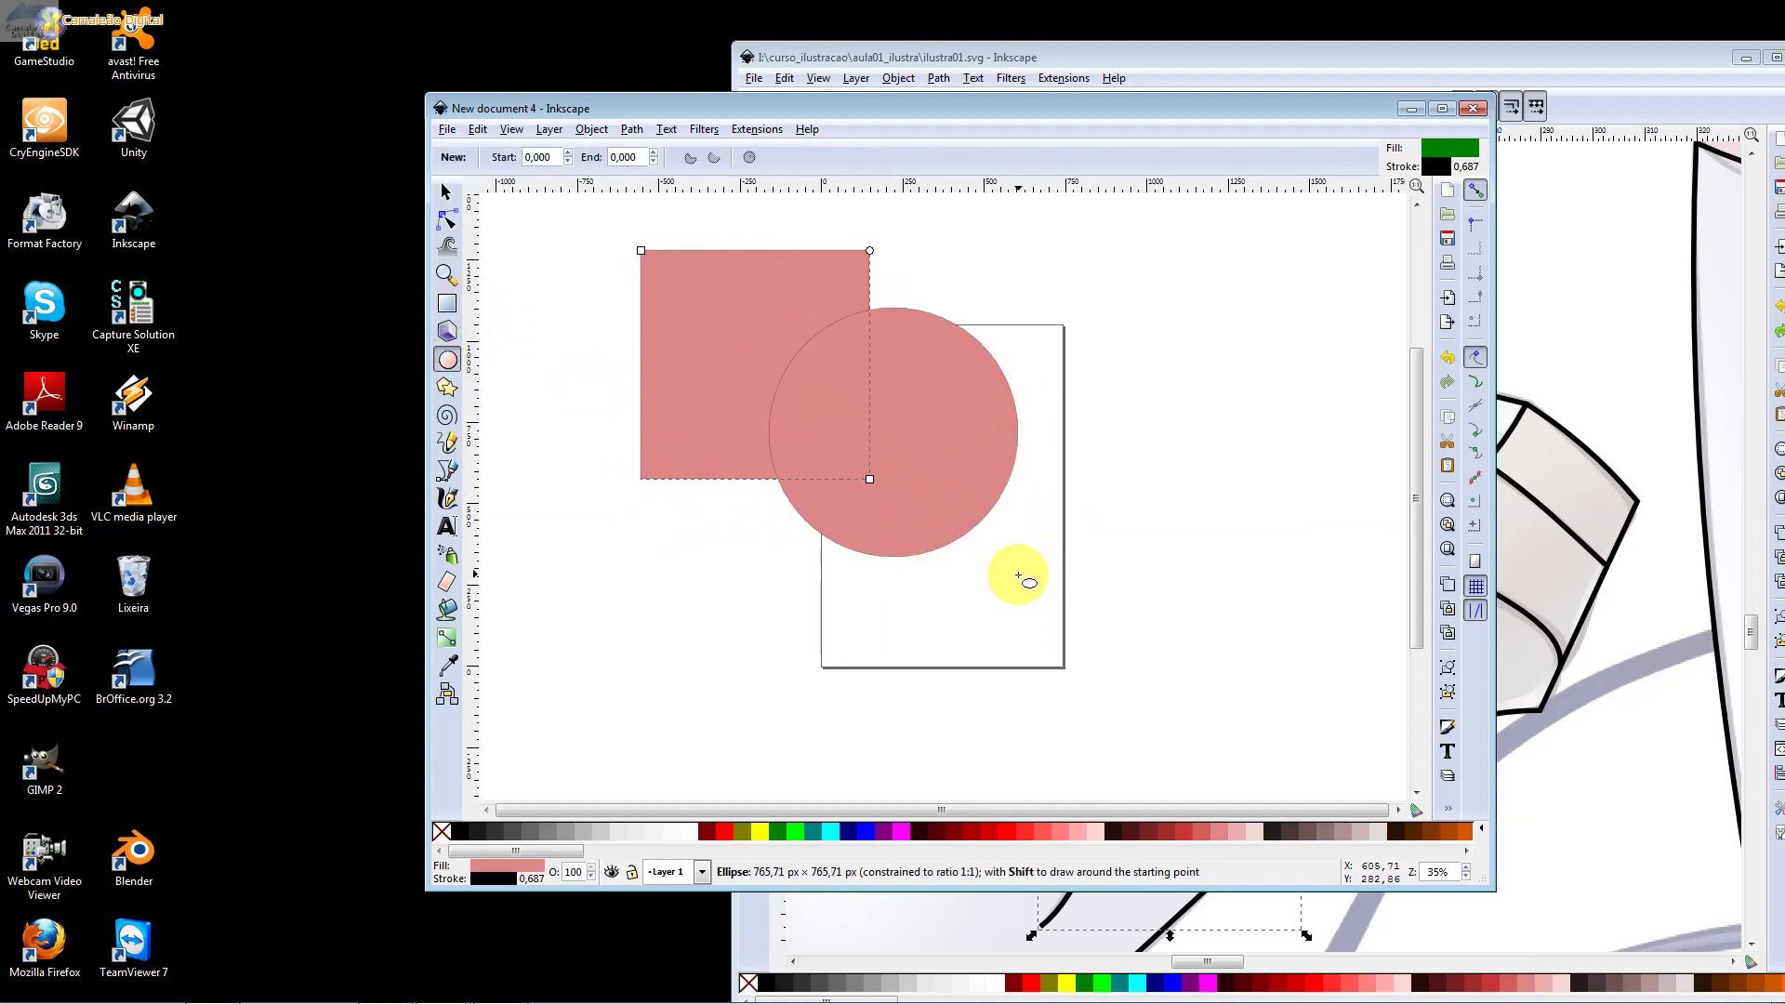
{"action": "left_click", "coordinate": [448, 190]}
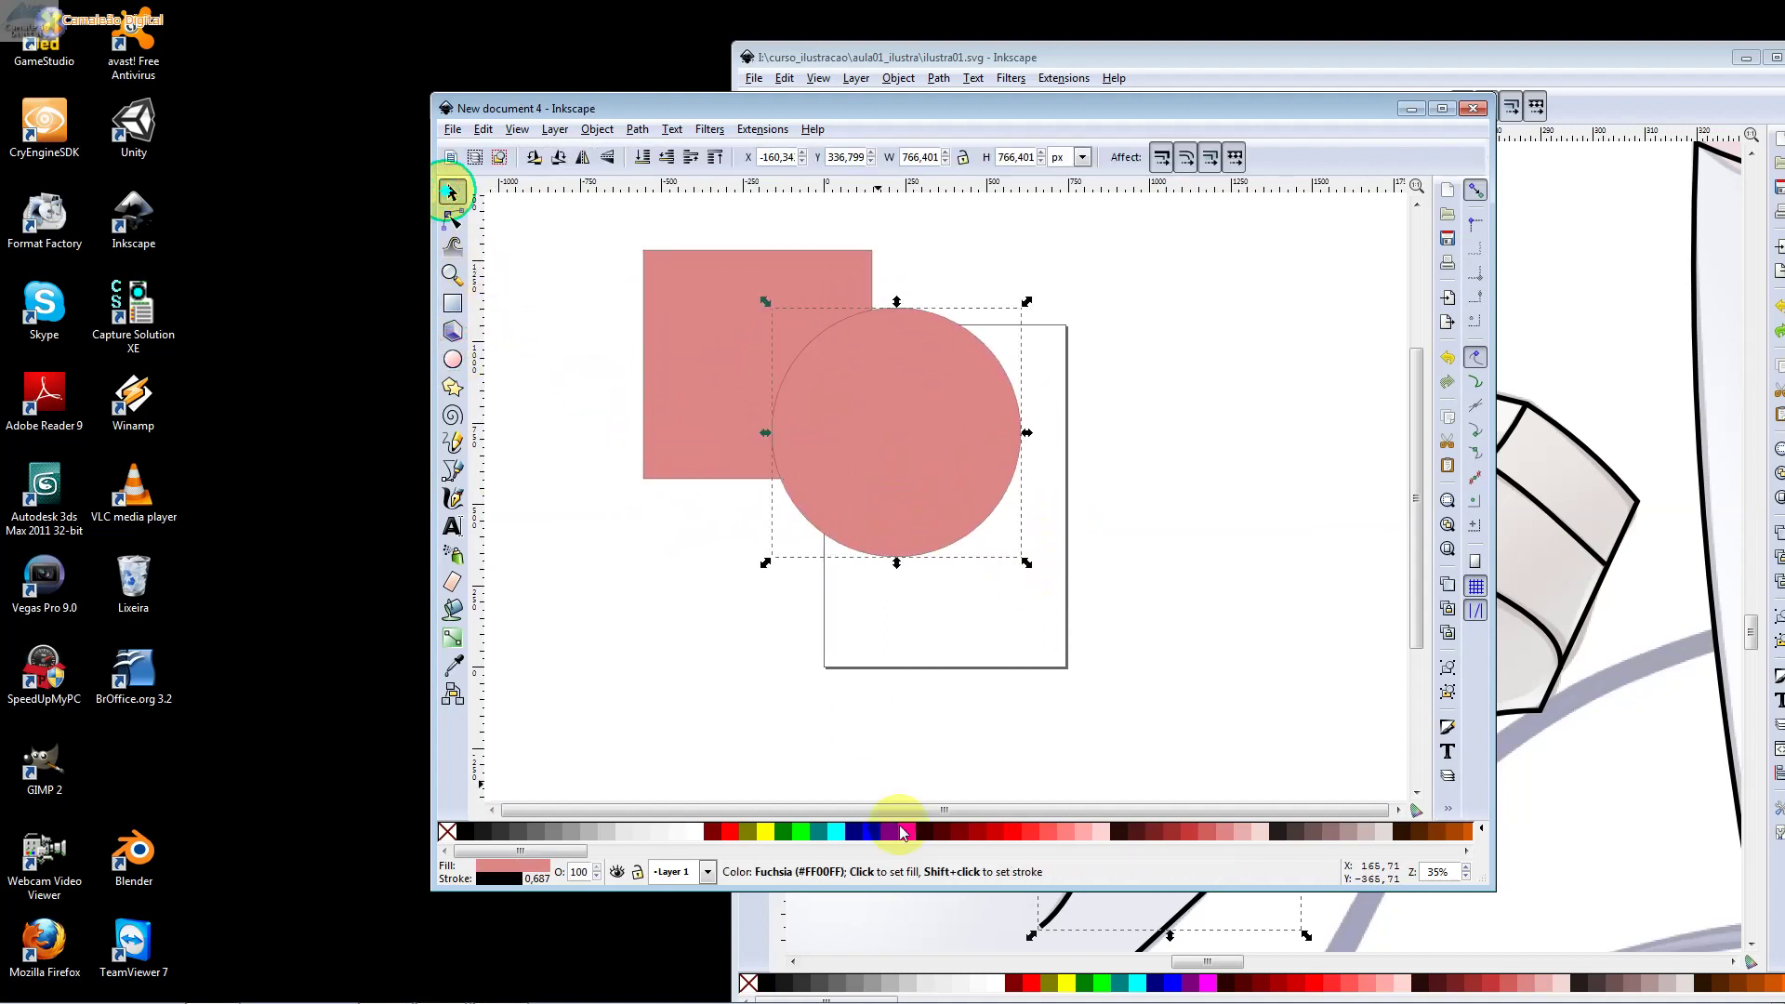
{"action": "left_click", "coordinate": [981, 830]}
{"action": "left_click", "coordinate": [701, 332], "text": "shift"}
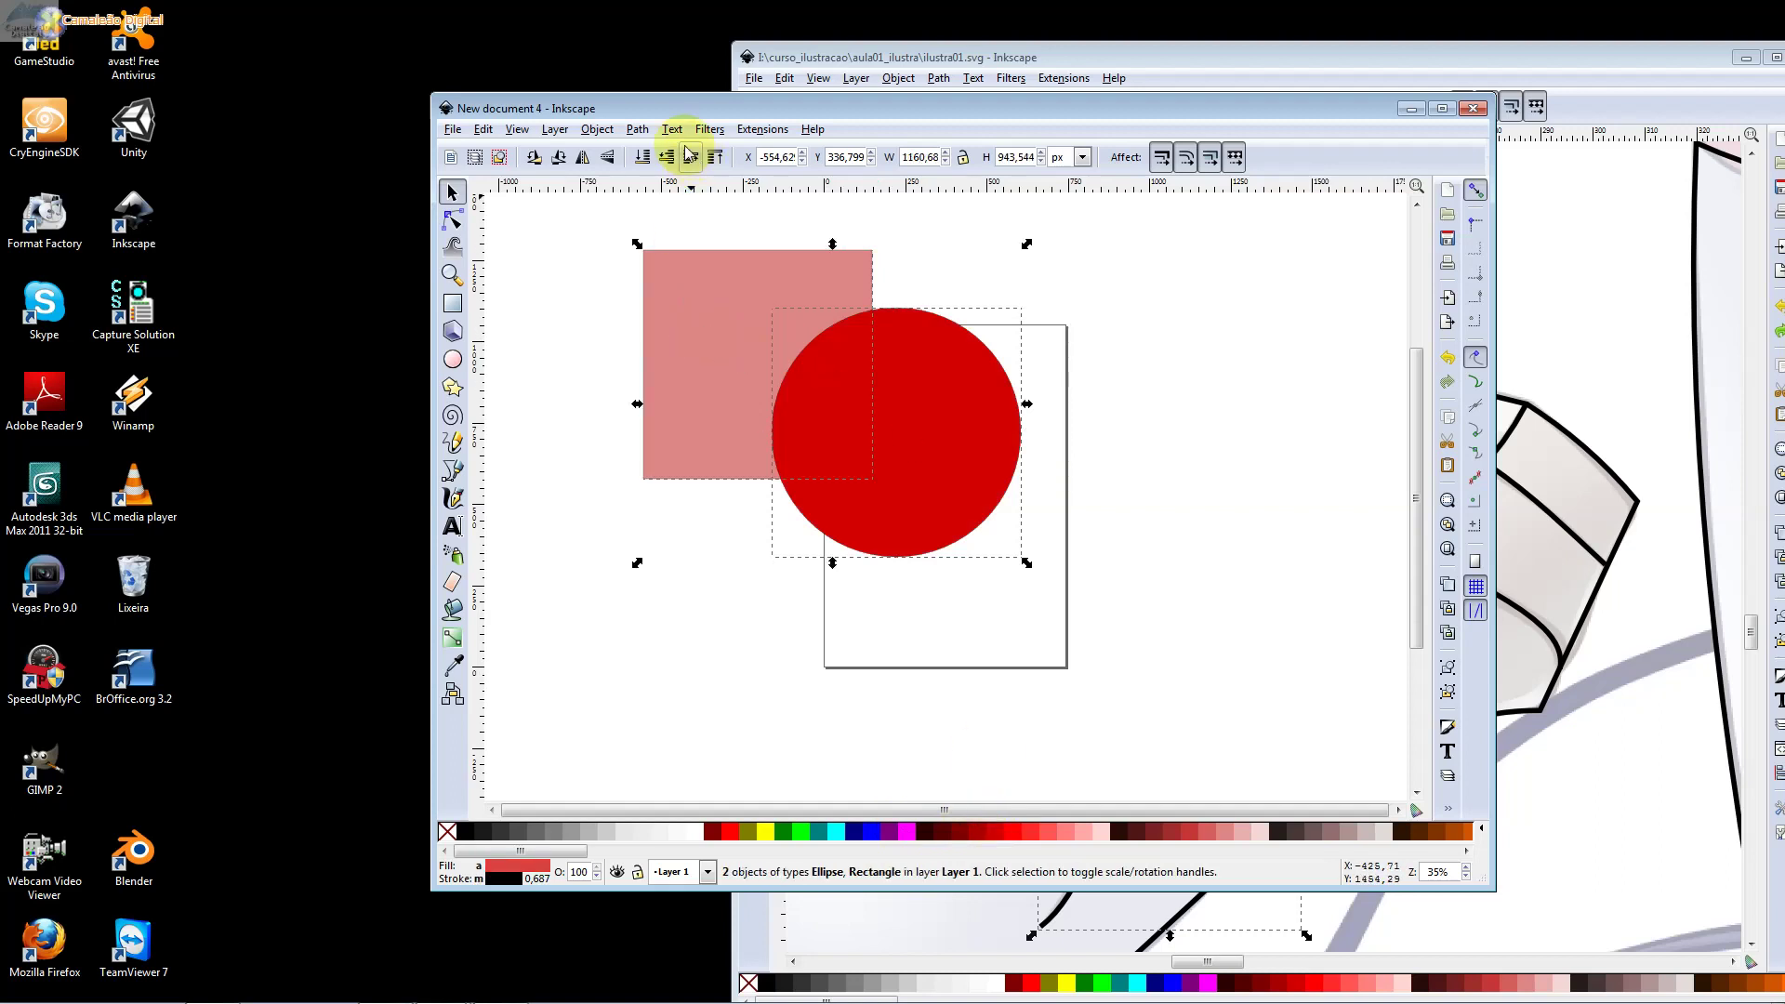
{"action": "left_click", "coordinate": [637, 132]}
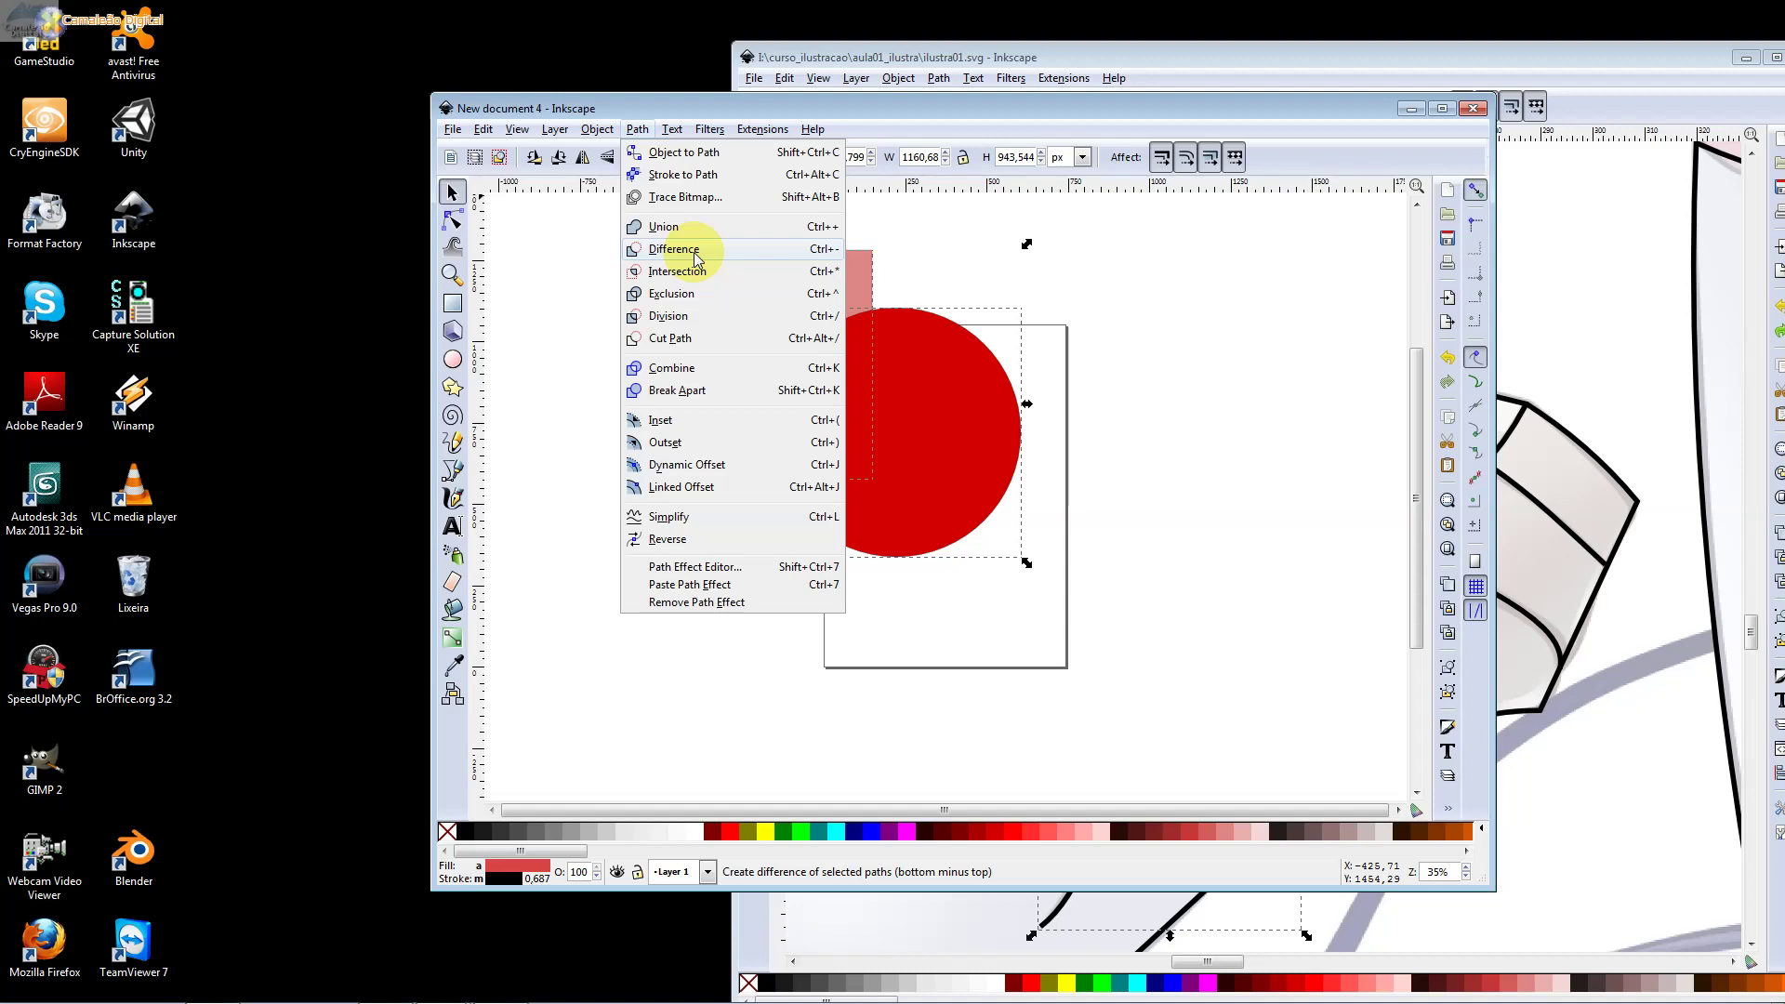
{"action": "left_click", "coordinate": [674, 249]}
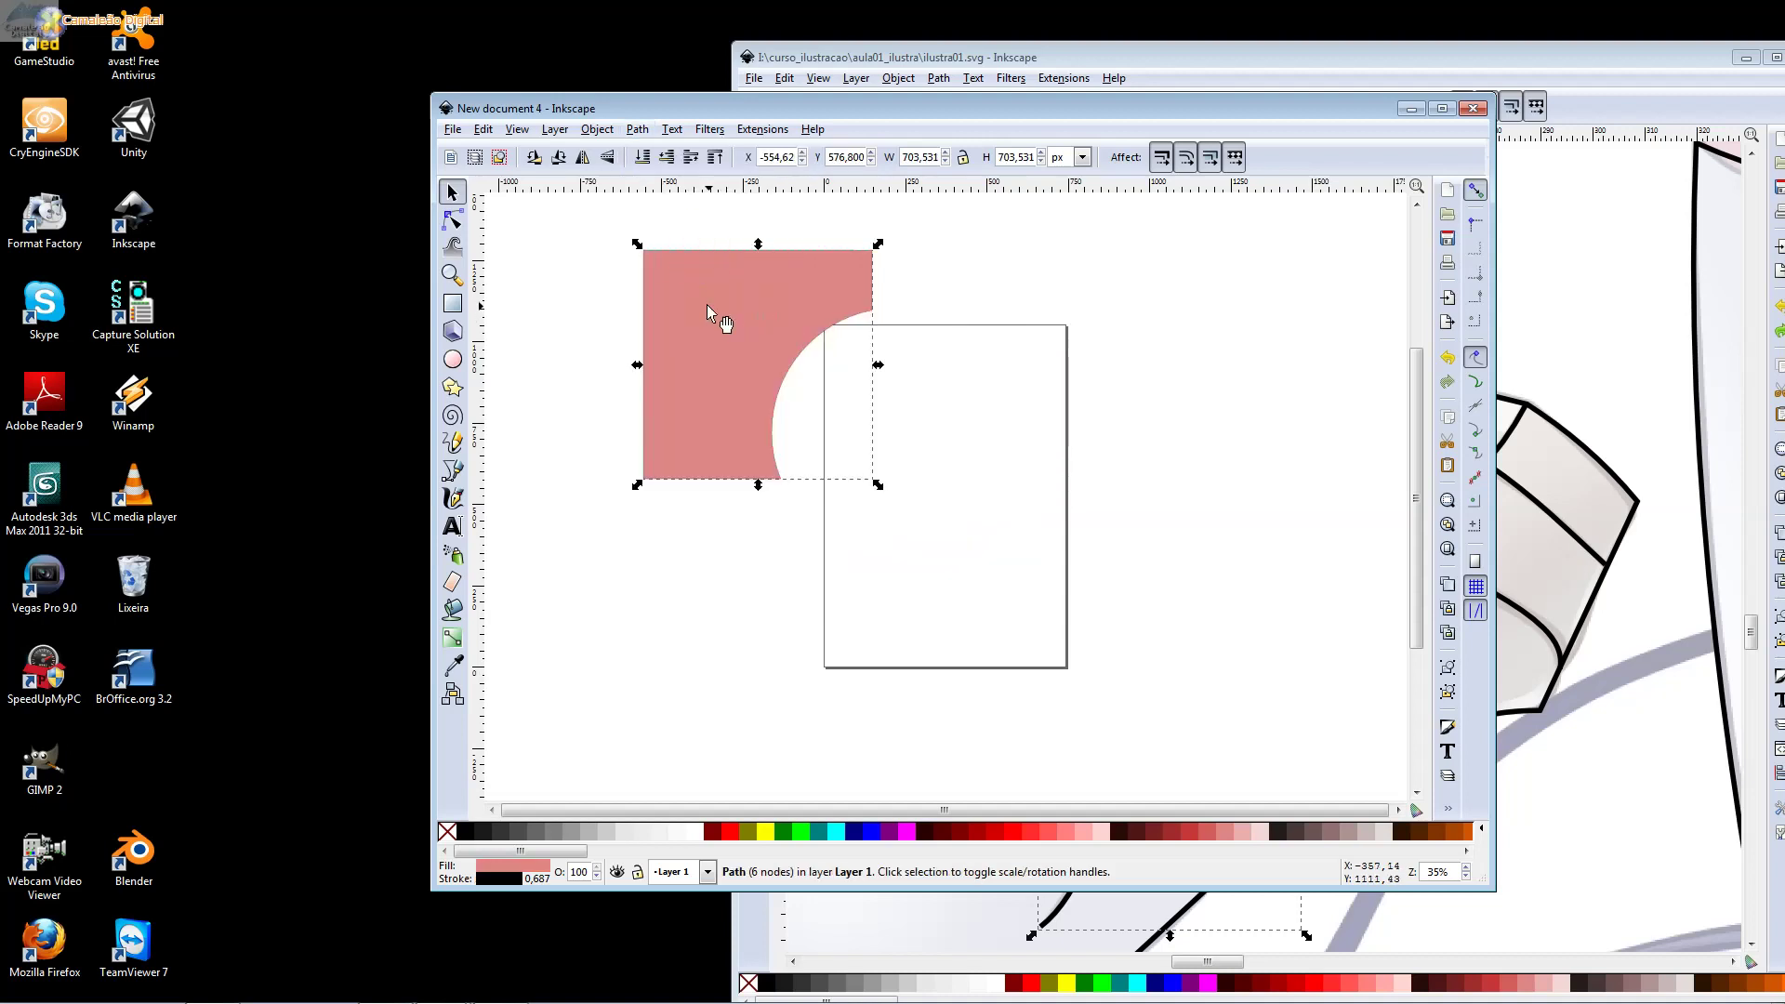
{"action": "key", "text": "ctrl+z"}
{"action": "left_click", "coordinate": [690, 424]}
{"action": "left_click", "coordinate": [950, 432], "text": "shift"}
{"action": "left_click", "coordinate": [638, 130]}
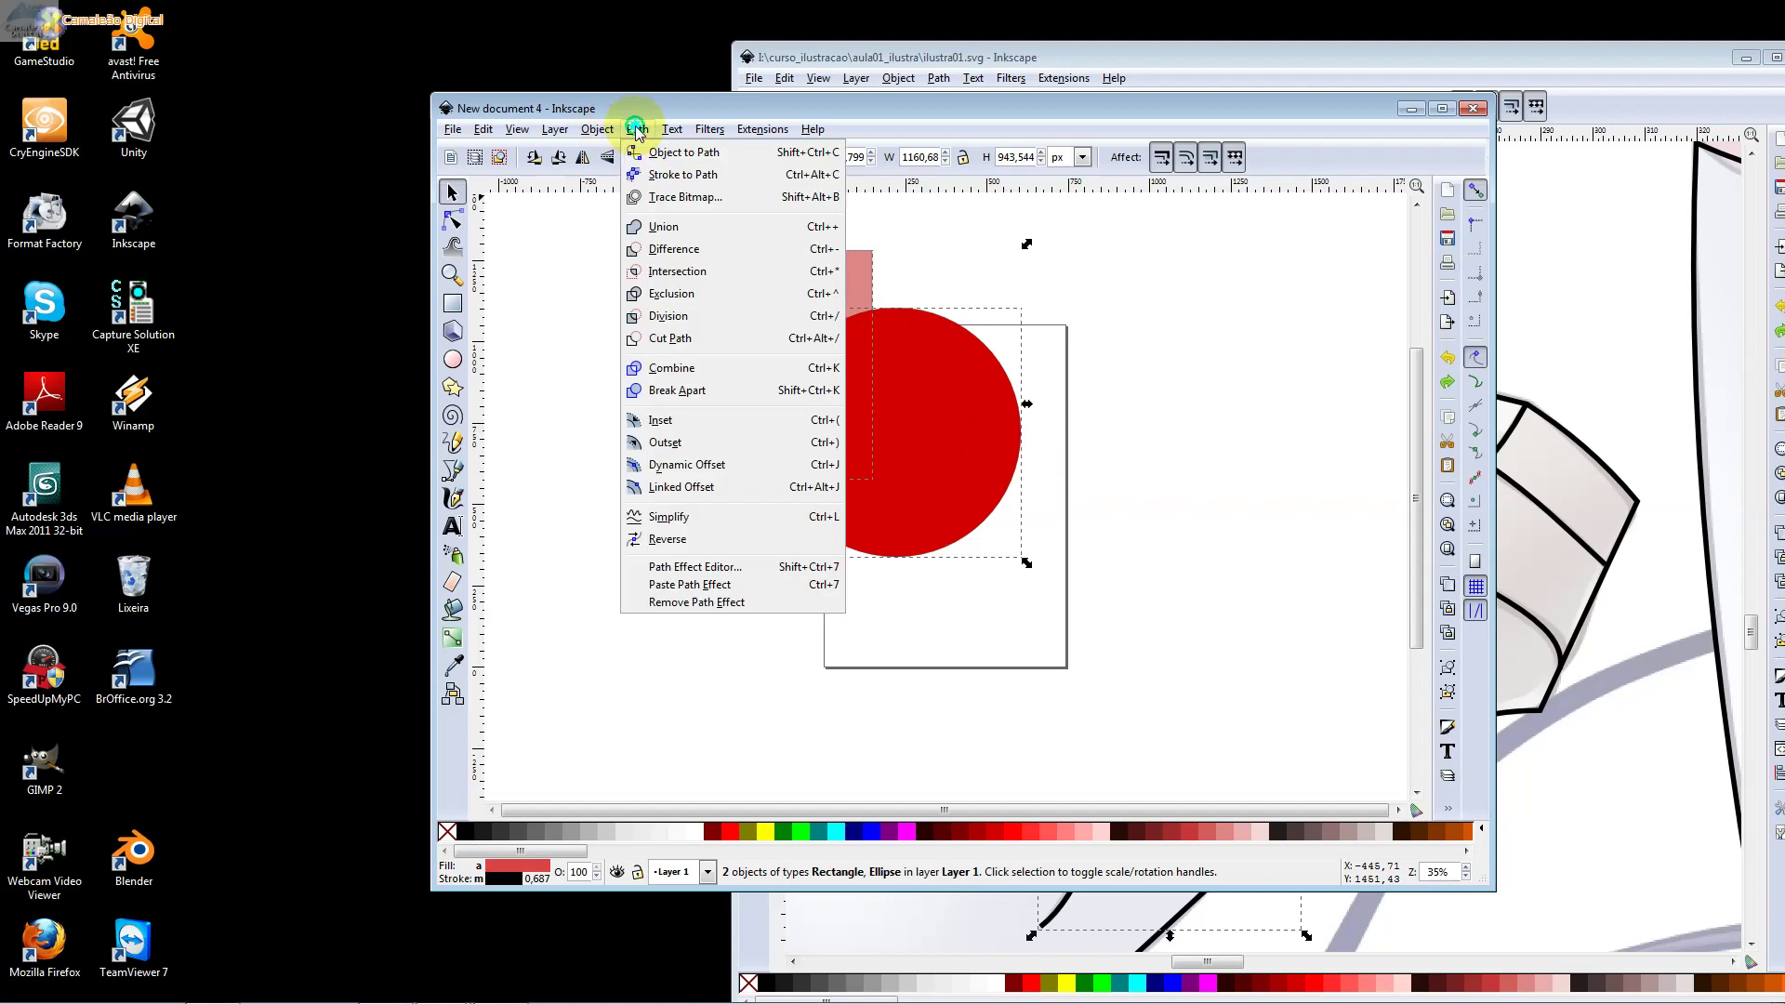
{"action": "left_click", "coordinate": [718, 295]}
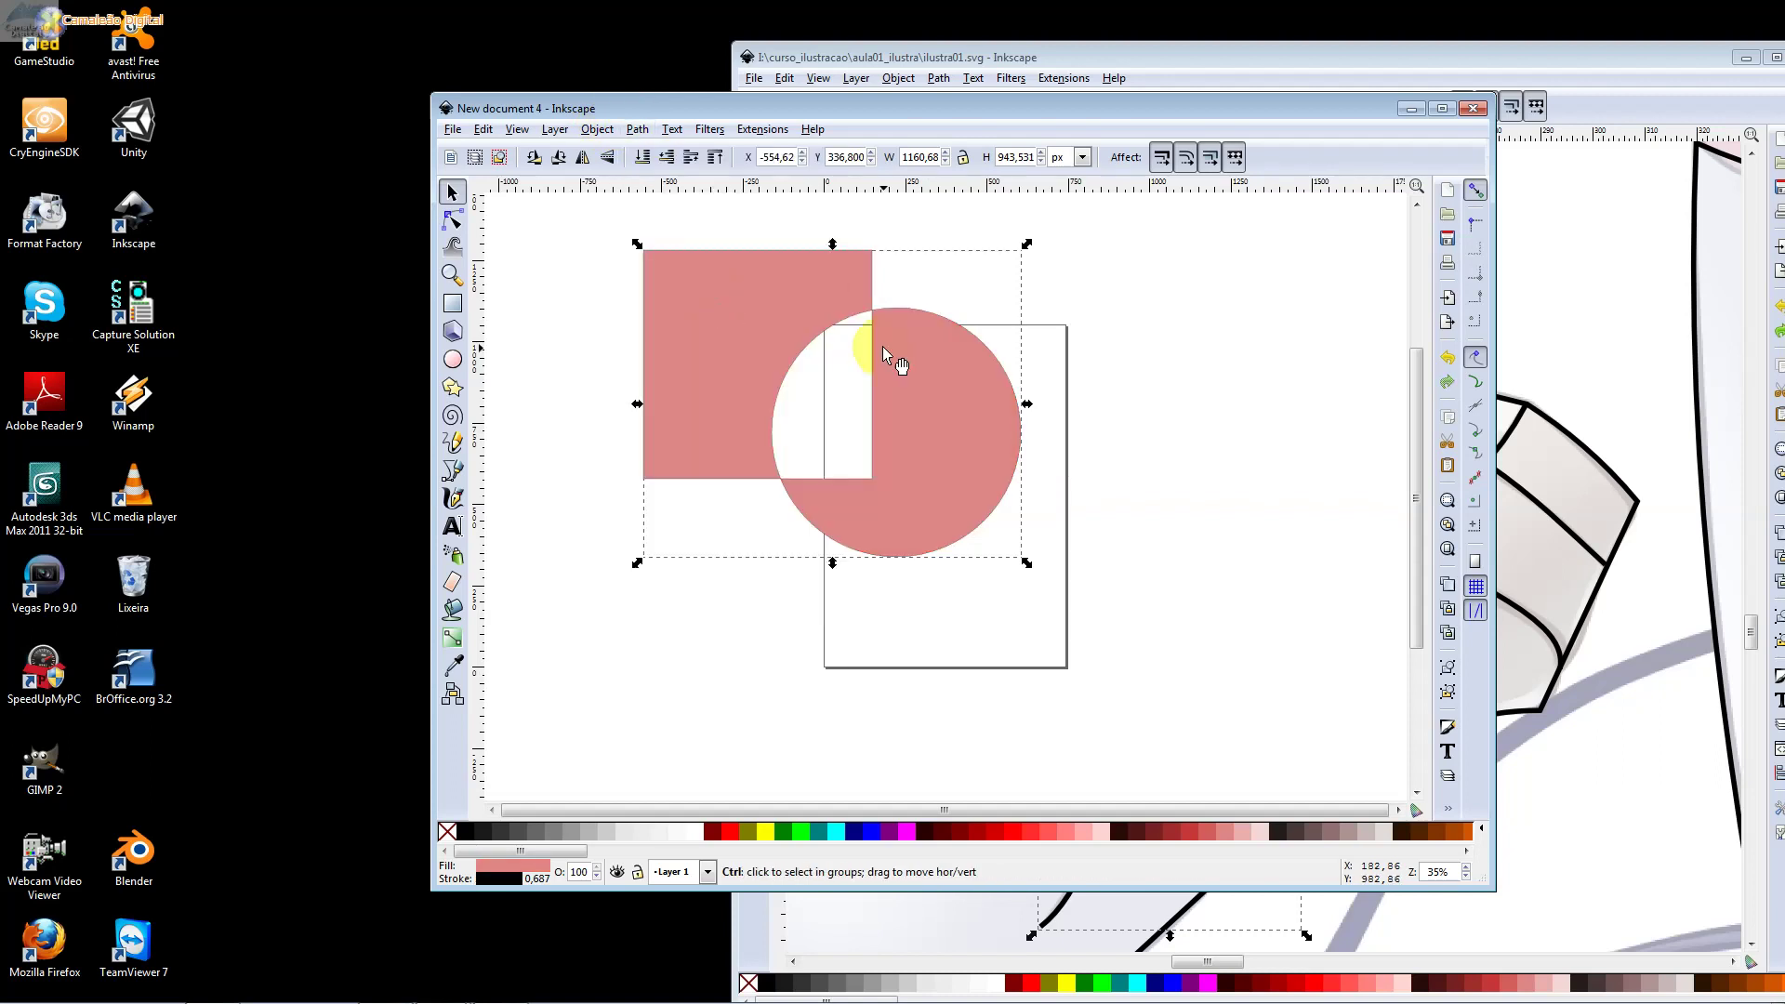
{"action": "key", "text": "ctrl+z"}
{"action": "left_click", "coordinate": [884, 348]}
{"action": "left_click", "coordinate": [697, 325], "text": "shift"}
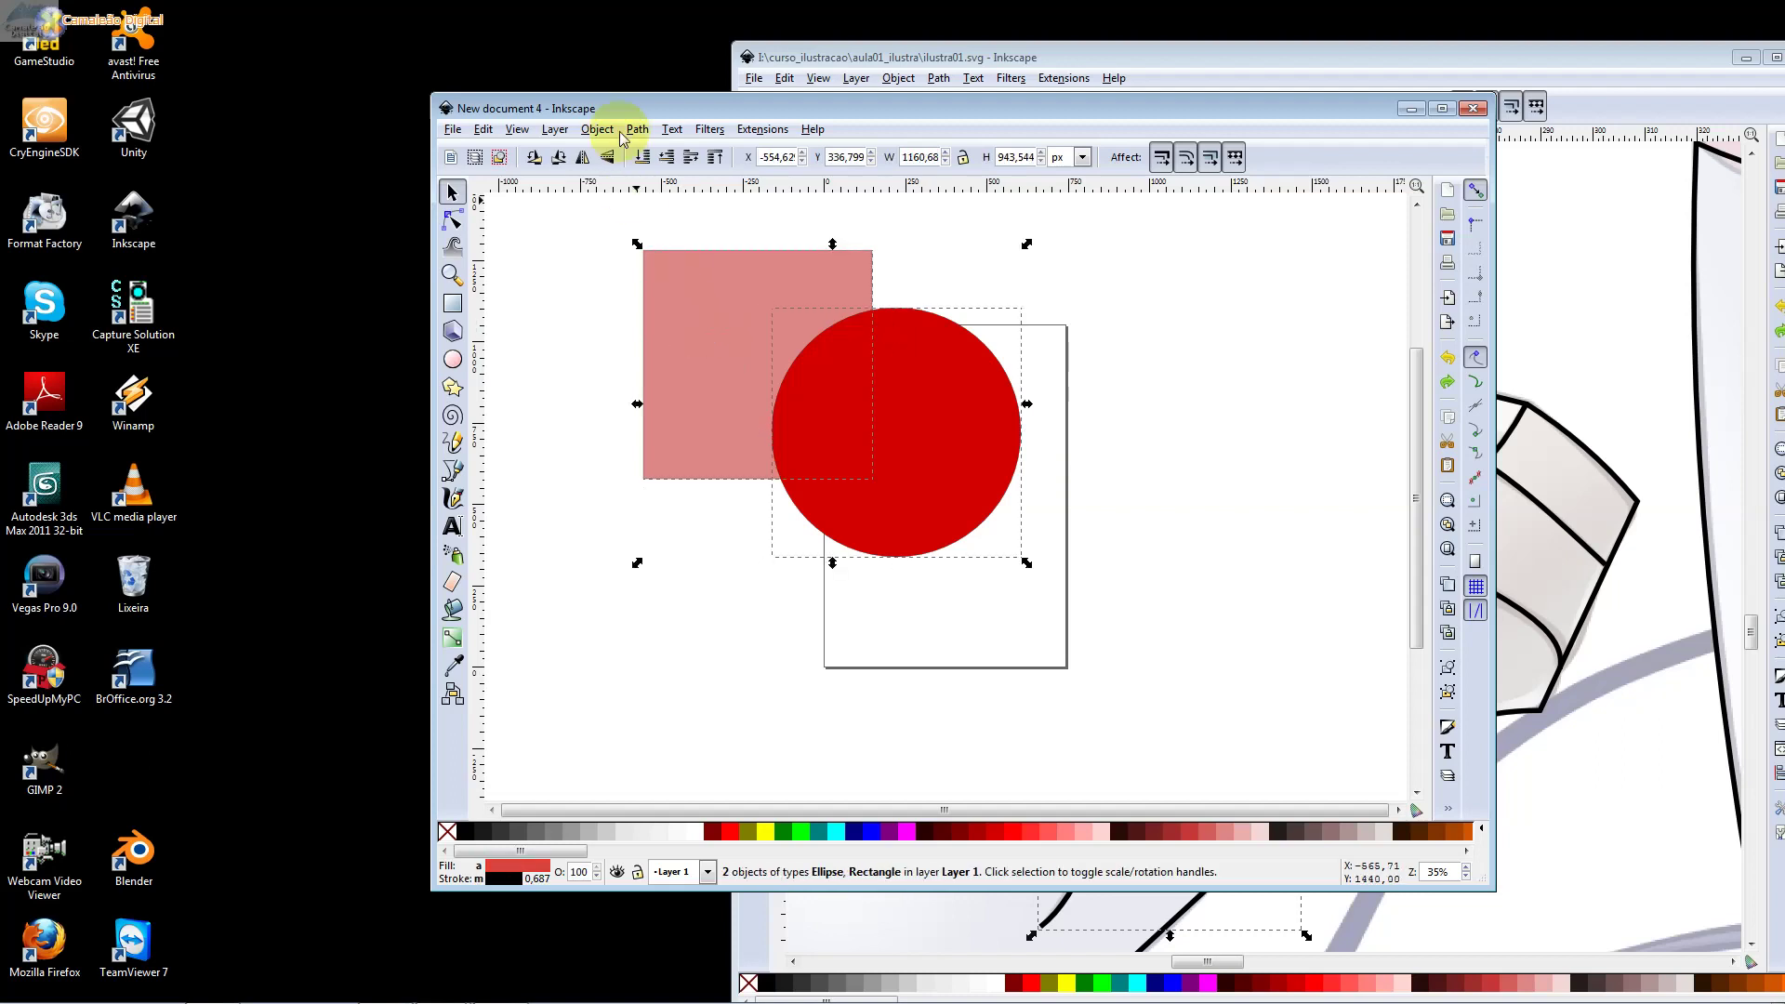
{"action": "left_click", "coordinate": [638, 129]}
{"action": "left_click", "coordinate": [706, 317]}
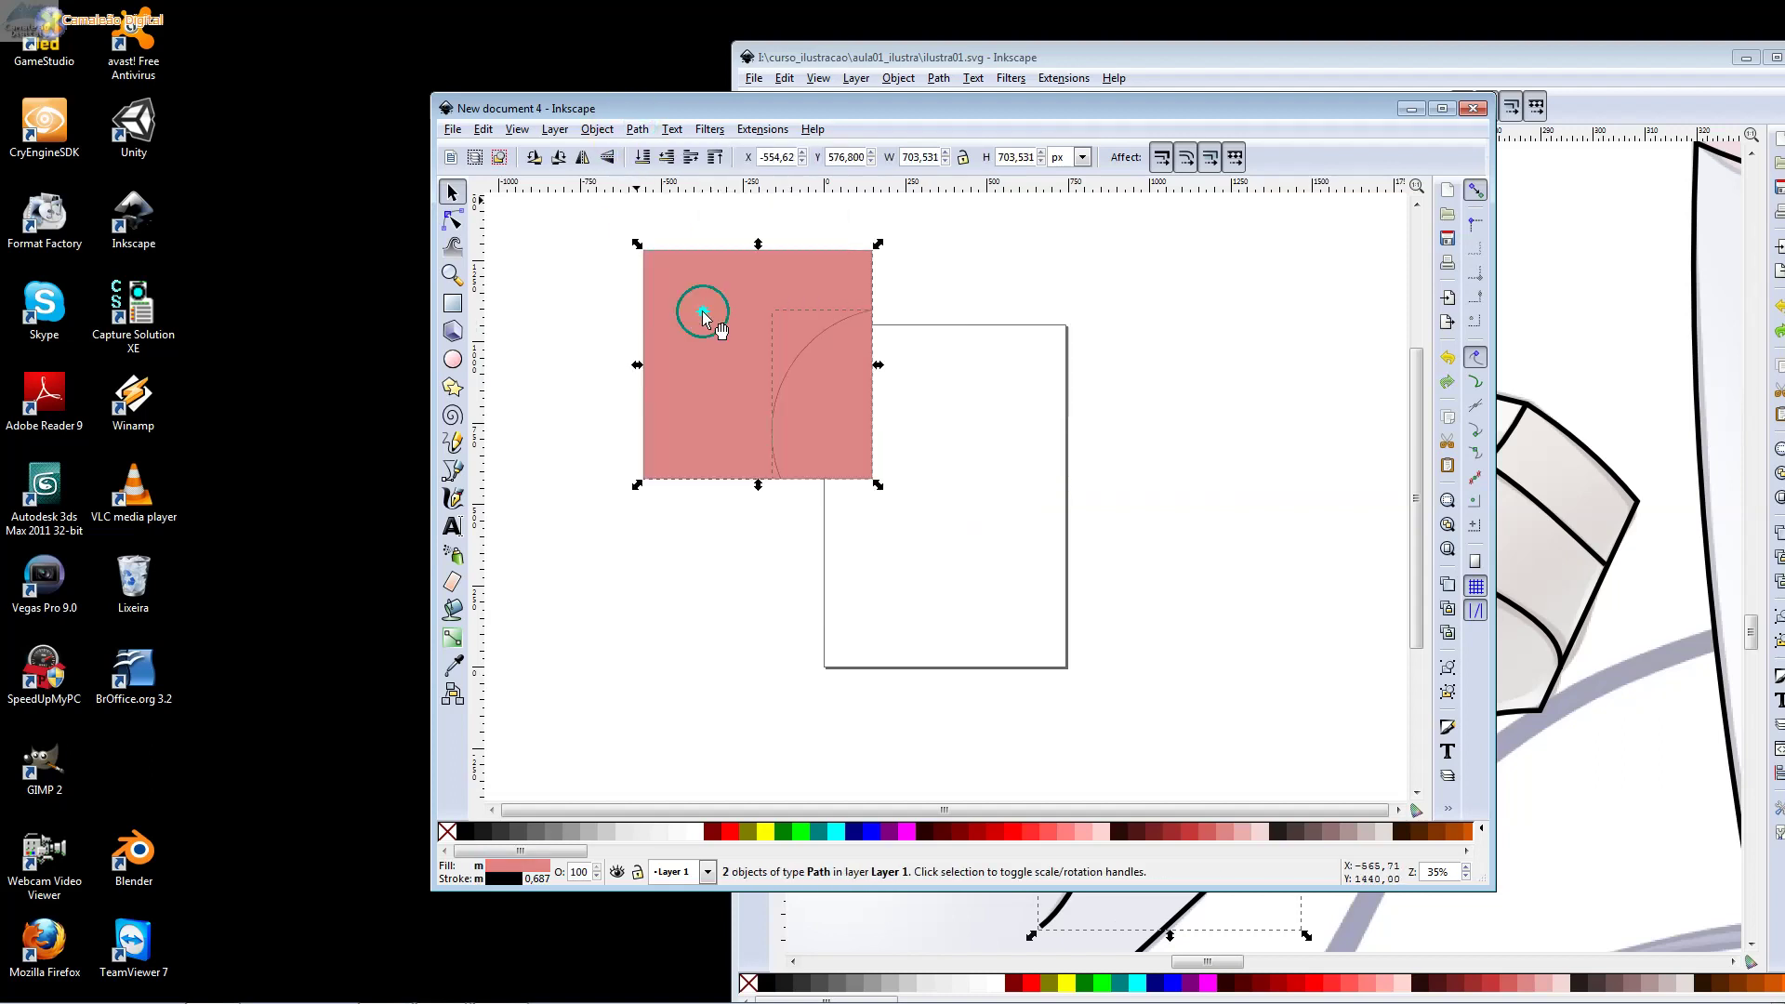
{"action": "key", "text": "ctrl+z"}
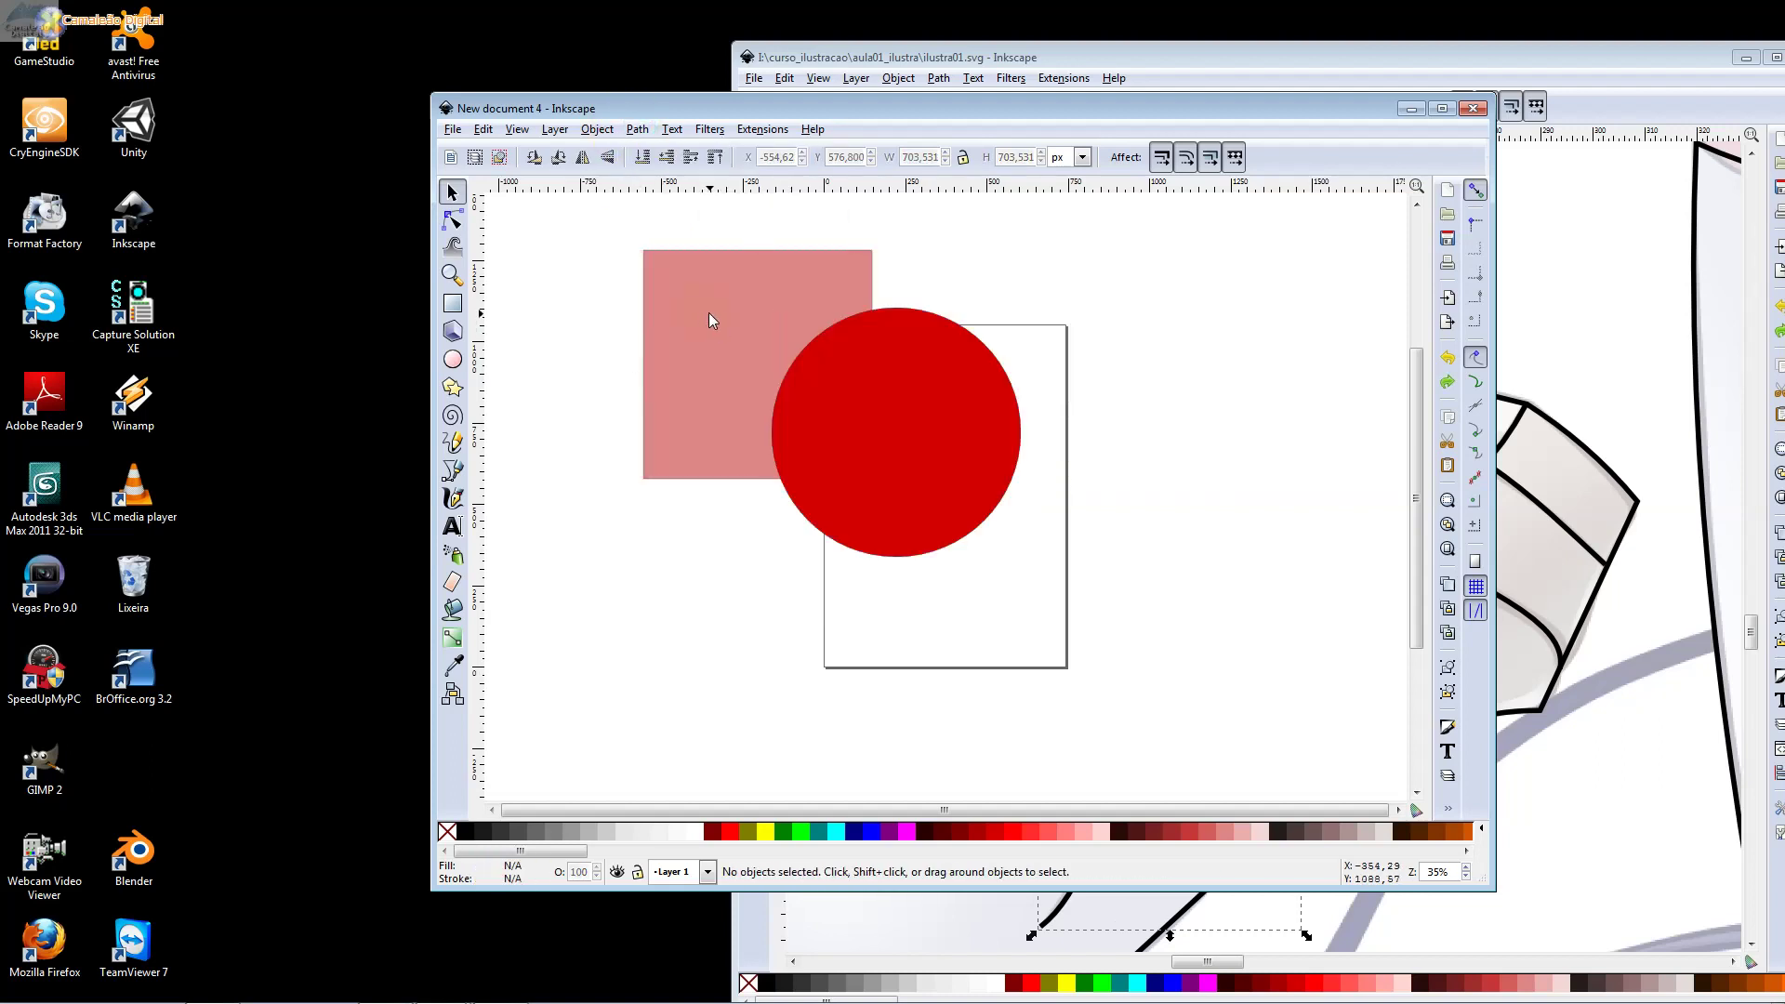
{"action": "left_click", "coordinate": [635, 130]}
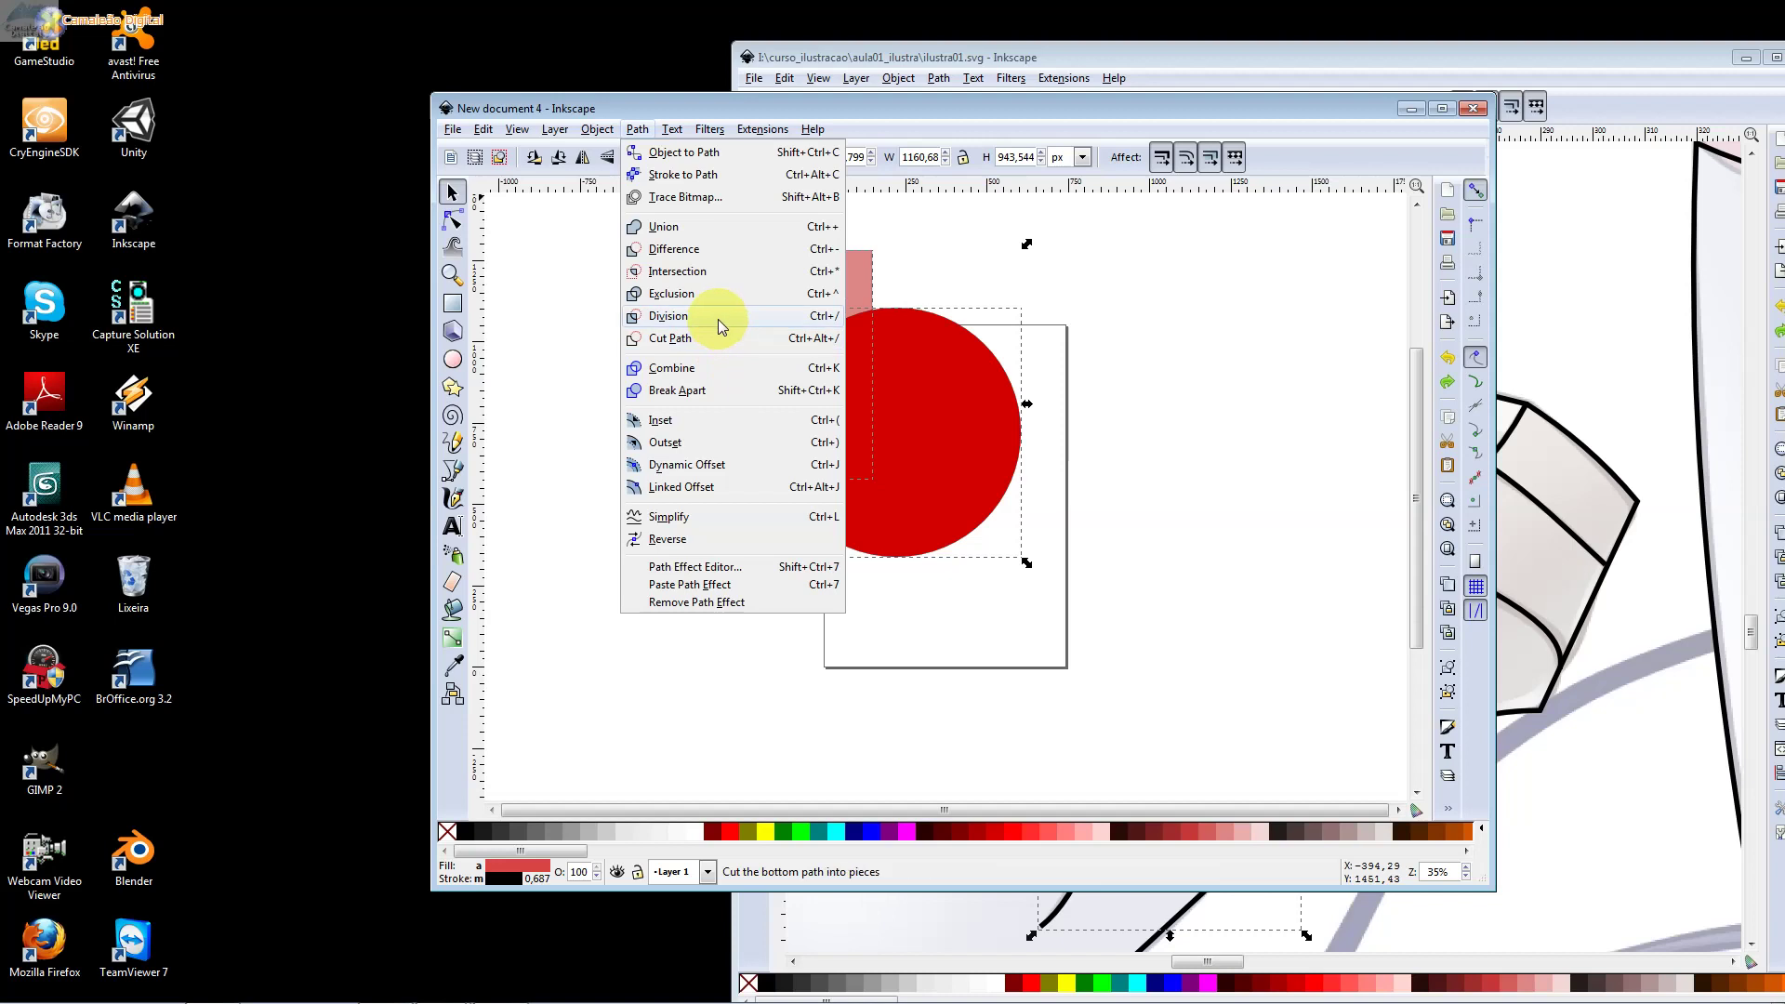
{"action": "left_click", "coordinate": [716, 271]}
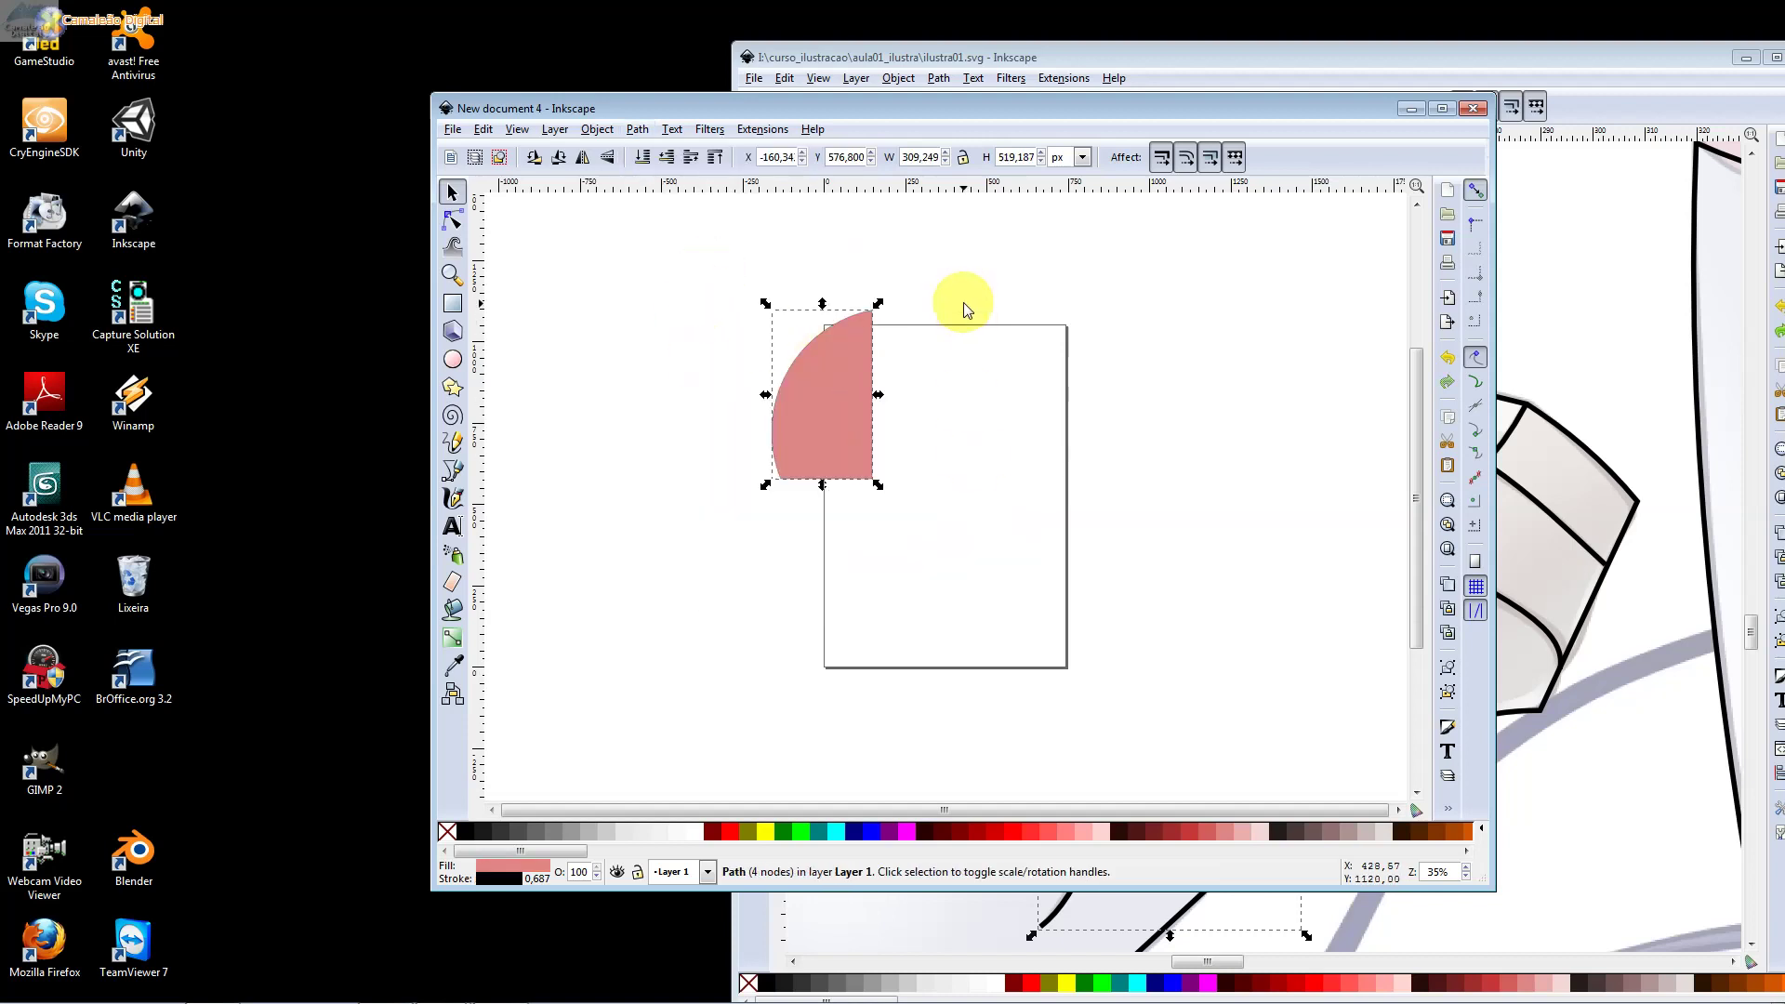
{"action": "key", "text": "ctrl+z"}
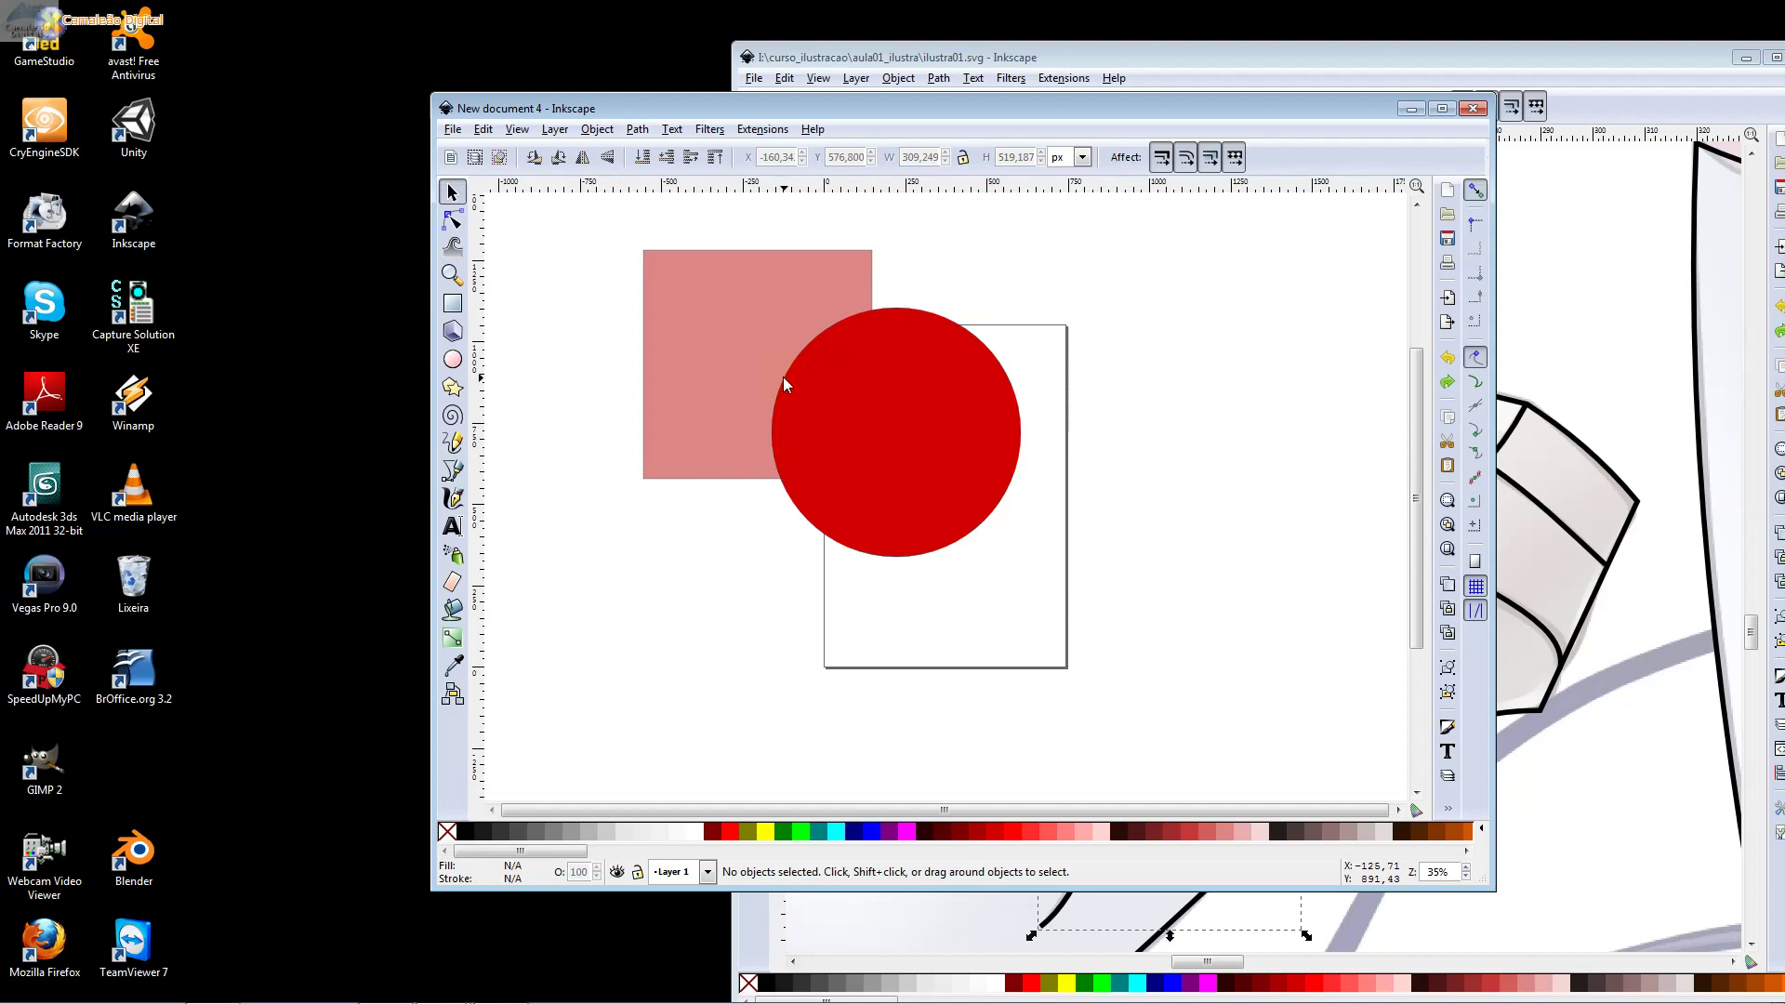
{"action": "left_click", "coordinate": [783, 376]}
{"action": "left_click_drag", "start_coordinate": [831, 403], "coordinate": [692, 327]}
Select both the pink square and red circle, try Path > Intersection, then undo it
{"action": "left_click", "coordinate": [652, 264], "text": "shift"}
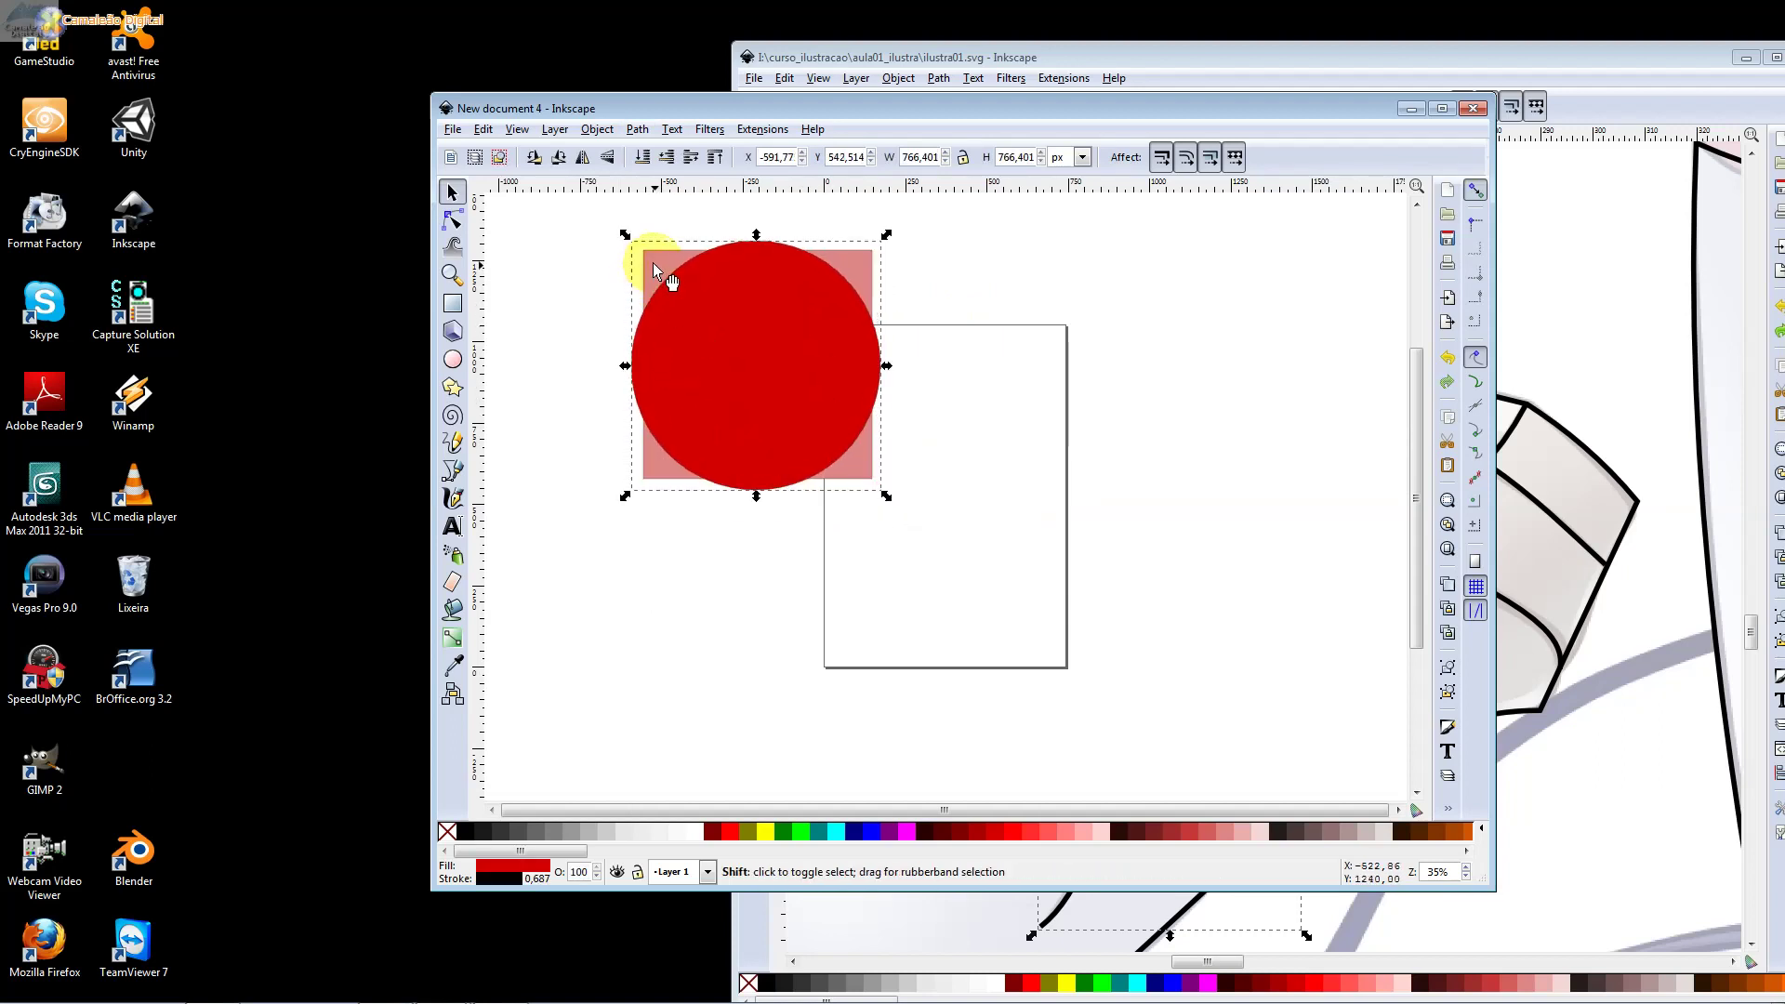
{"action": "left_click_drag", "start_coordinate": [534, 227], "coordinate": [887, 526]}
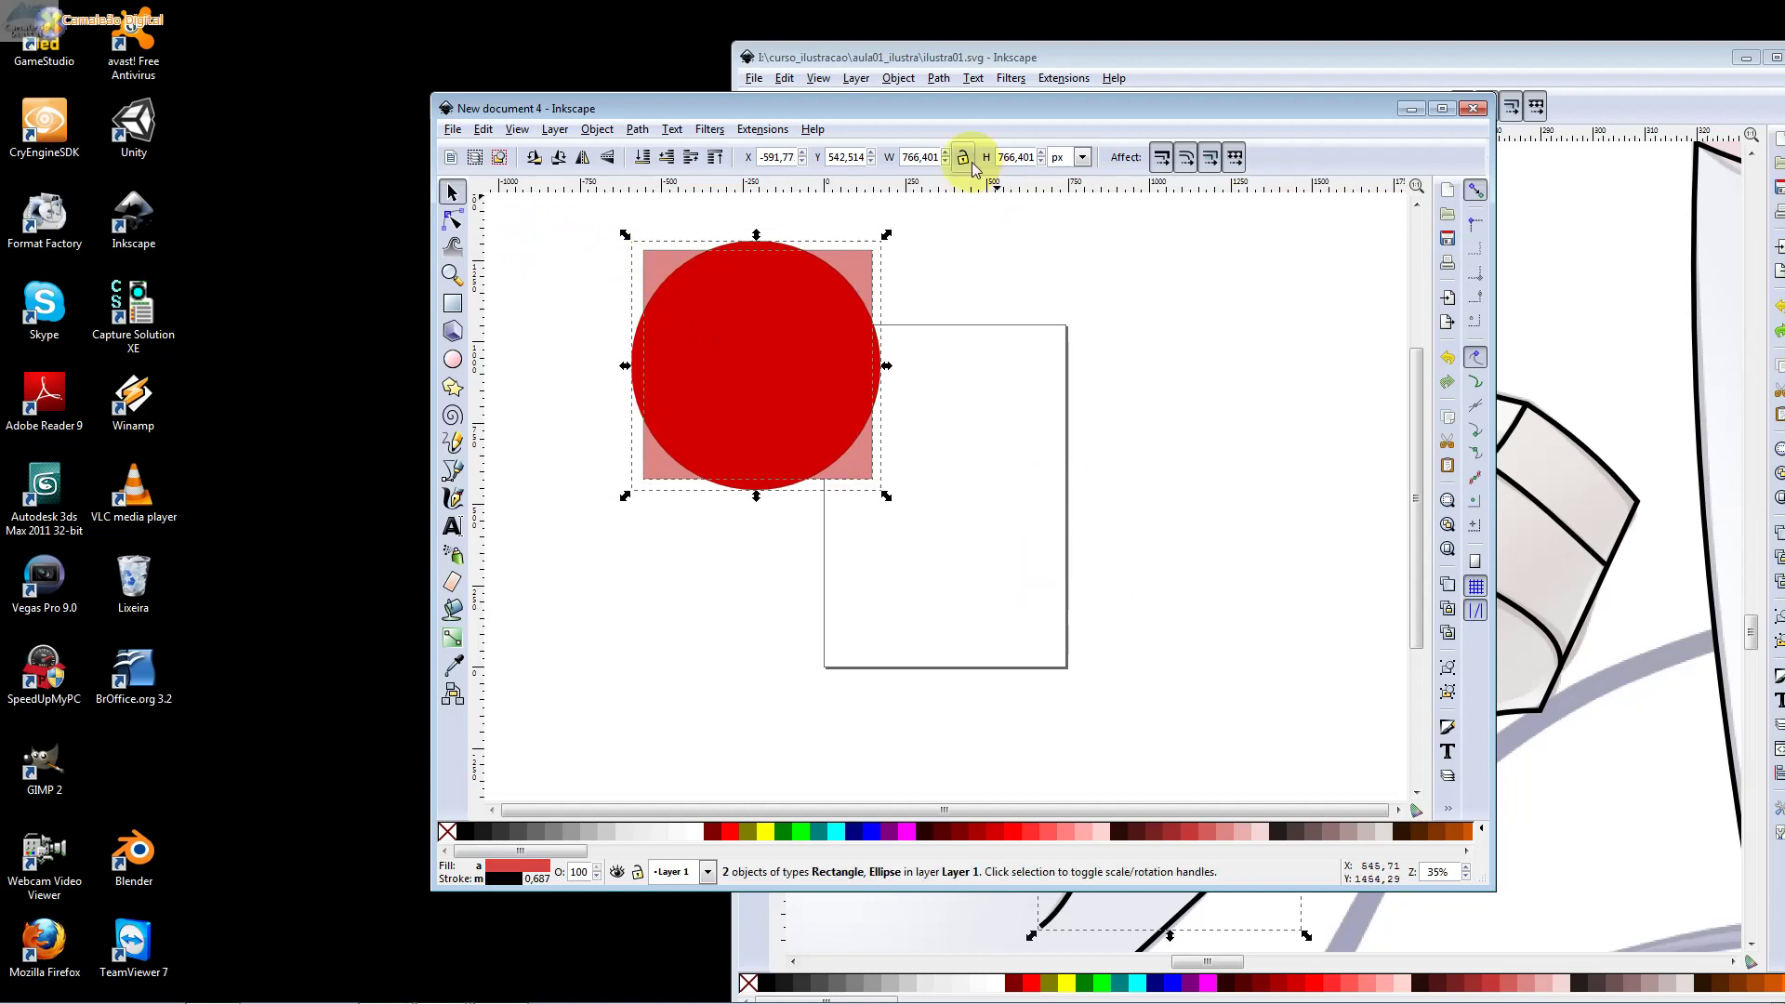
{"action": "left_click", "coordinate": [638, 130]}
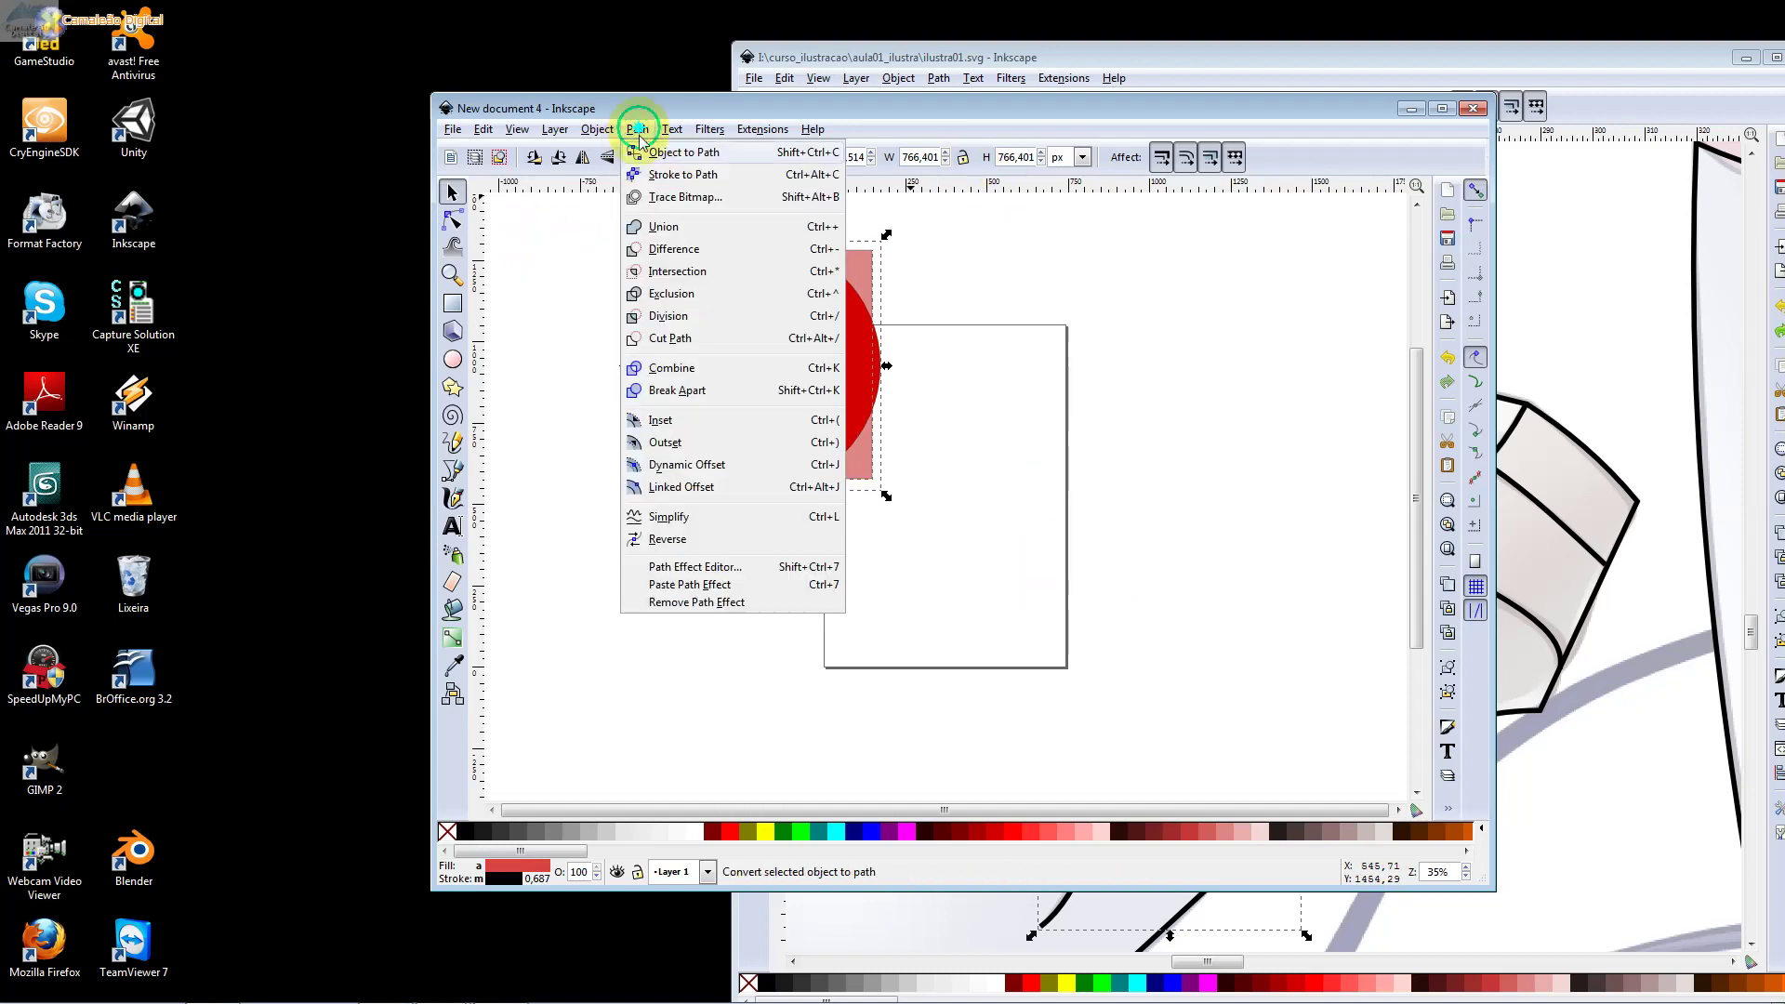
{"action": "left_click", "coordinate": [707, 270]}
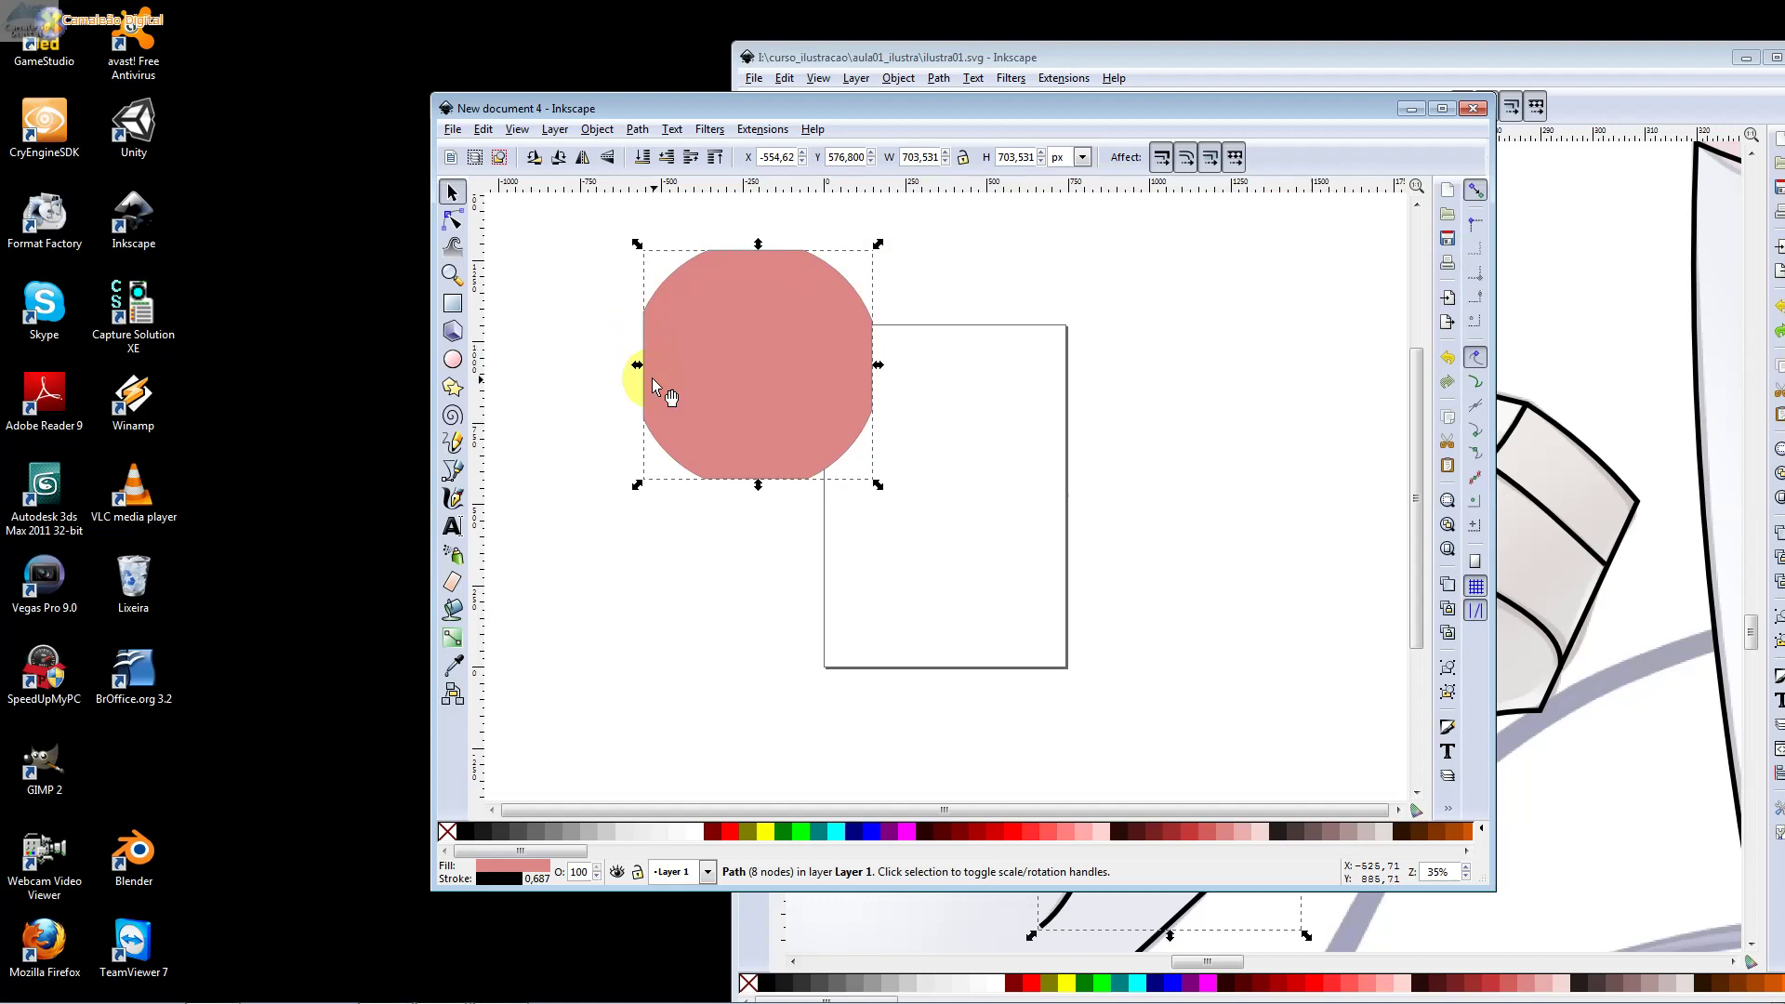
{"action": "left_click", "coordinate": [816, 495]}
{"action": "key", "text": "ctrl+z"}
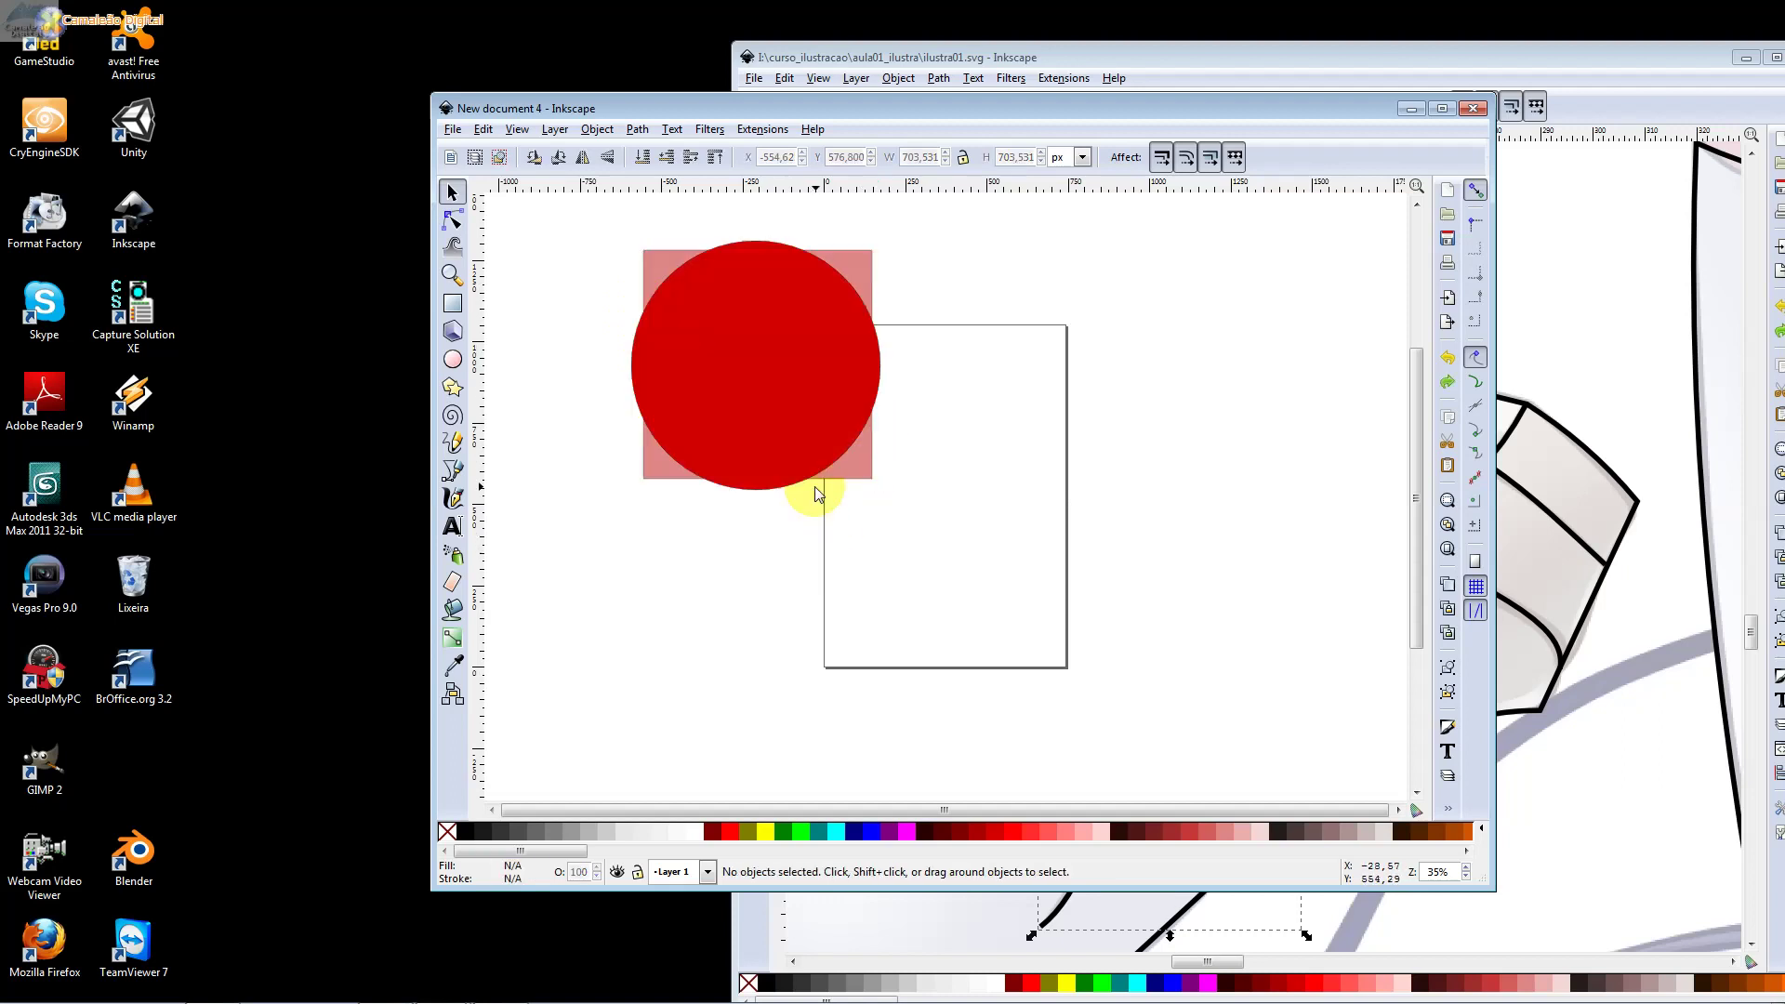
Move the circle over the square's edge, try Path > Difference, undo it, and close the document
{"action": "left_click_drag", "start_coordinate": [756, 383], "coordinate": [834, 377]}
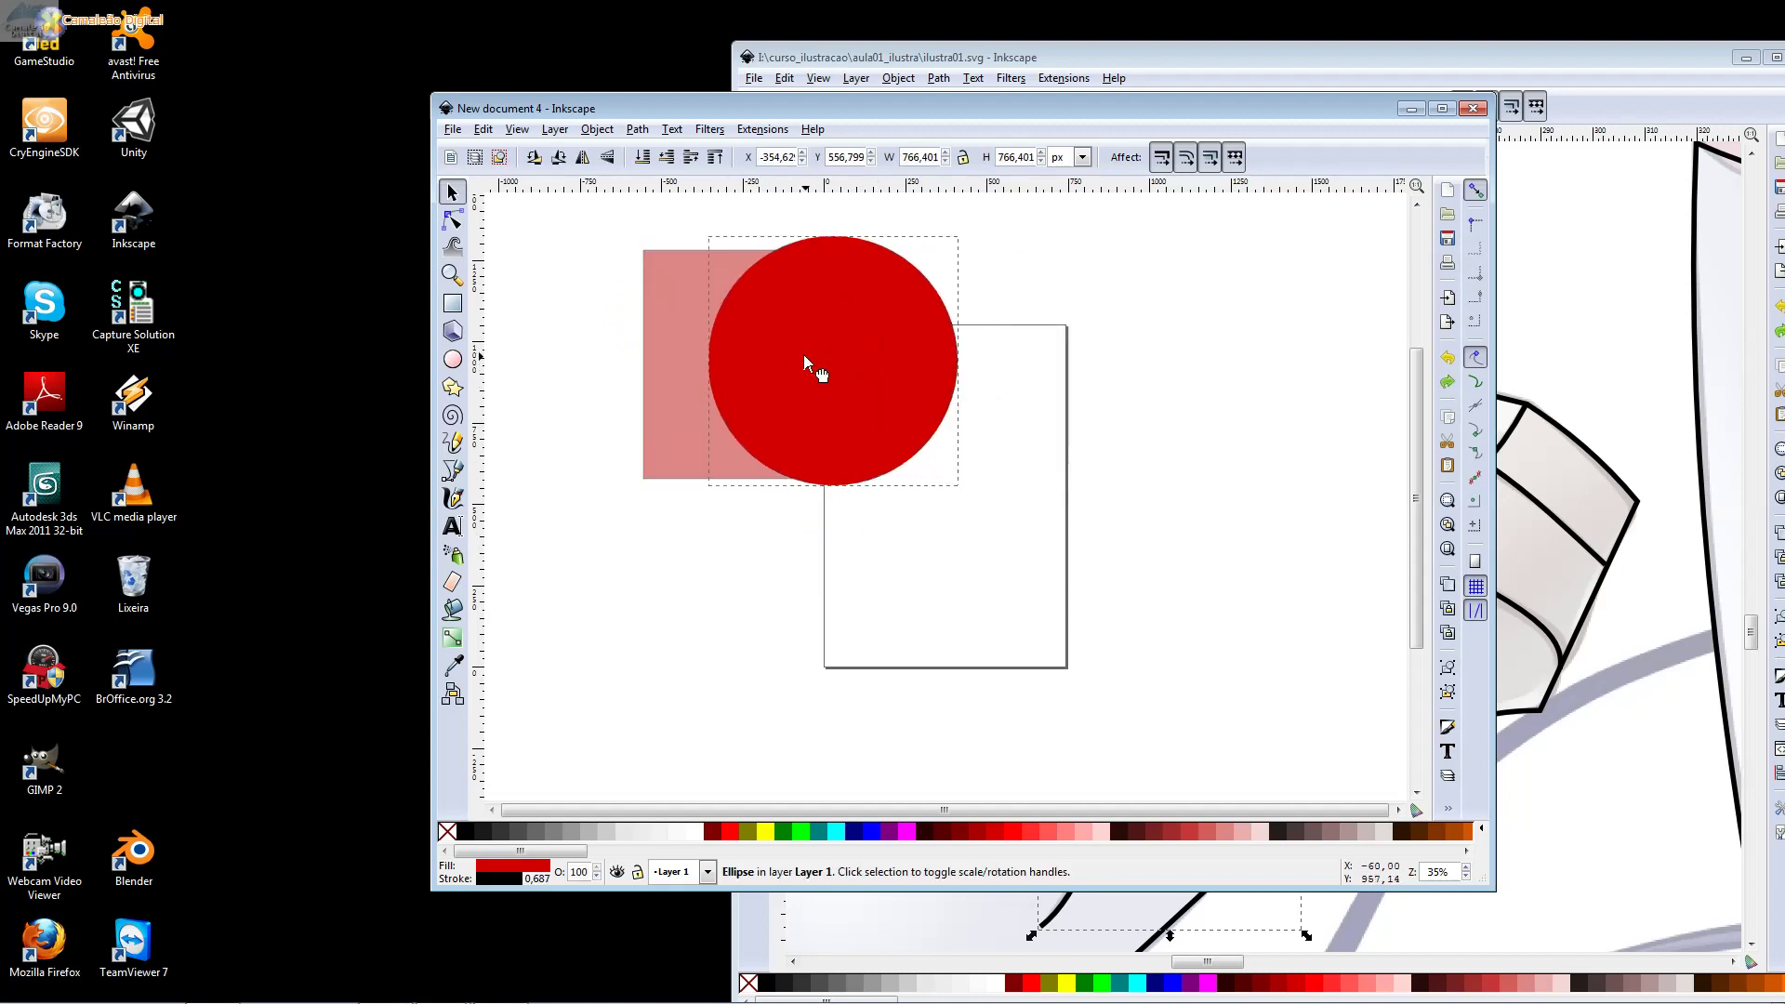
{"action": "left_click", "coordinate": [678, 336], "text": "shift"}
{"action": "left_click", "coordinate": [638, 129]}
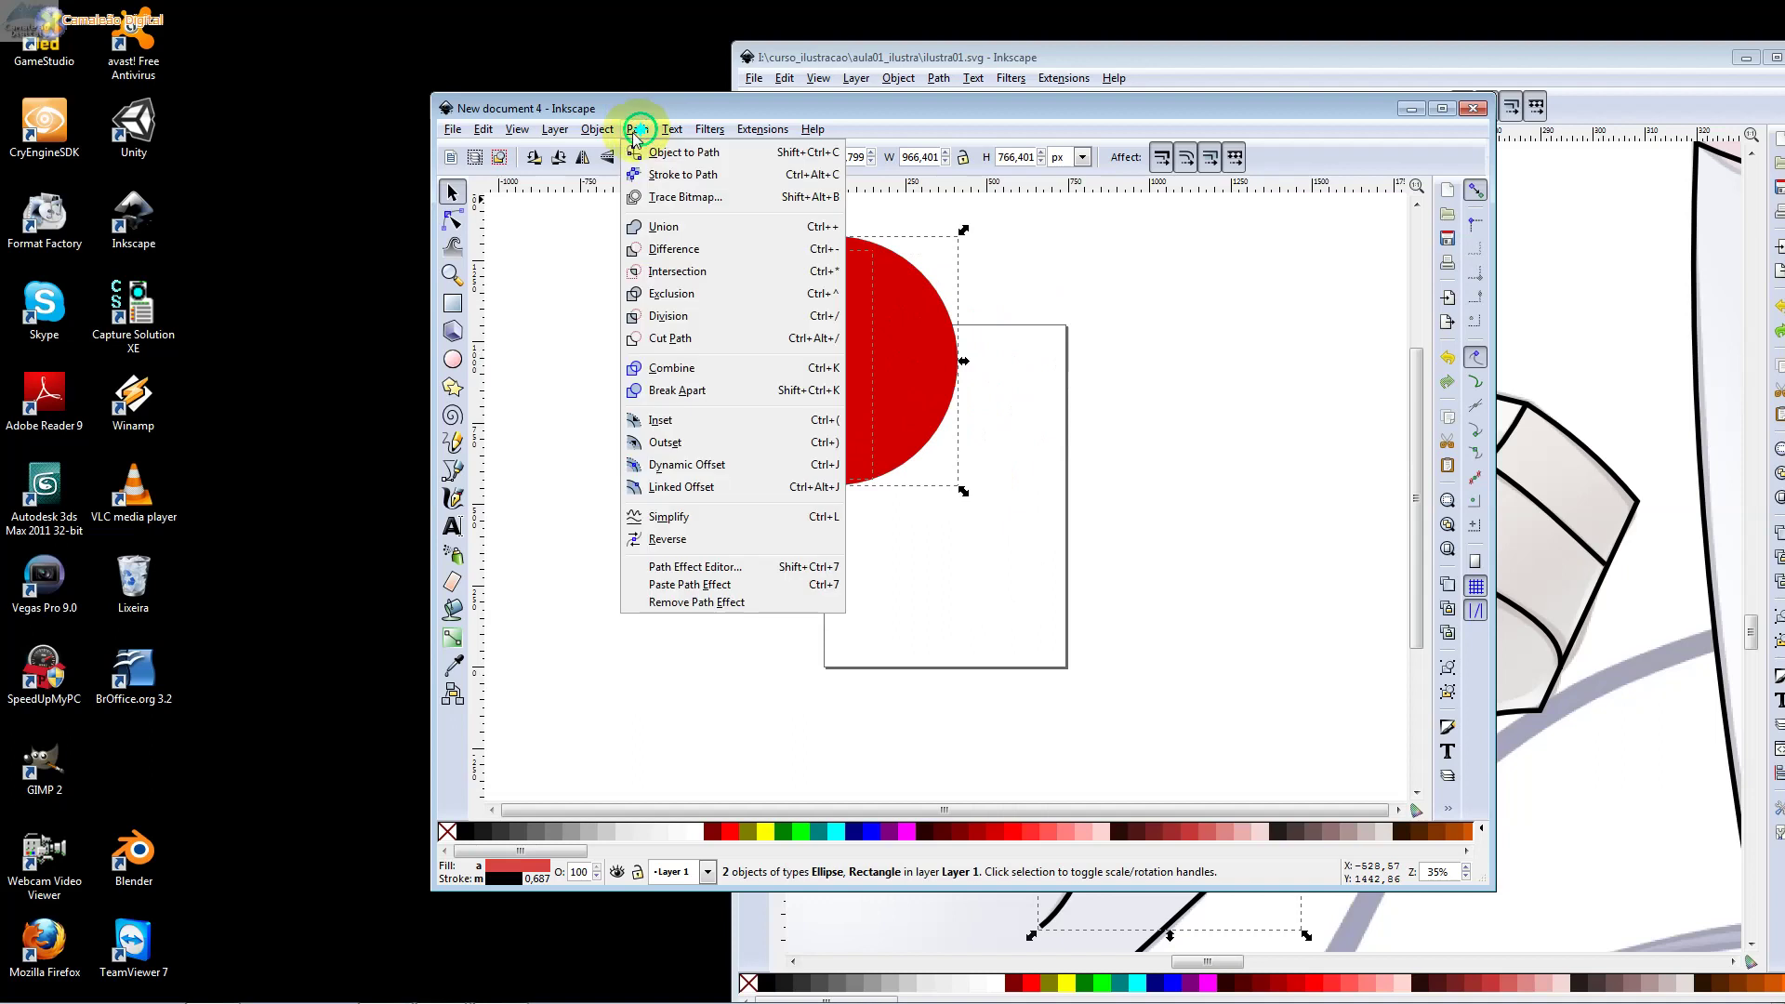
{"action": "left_click", "coordinate": [677, 249]}
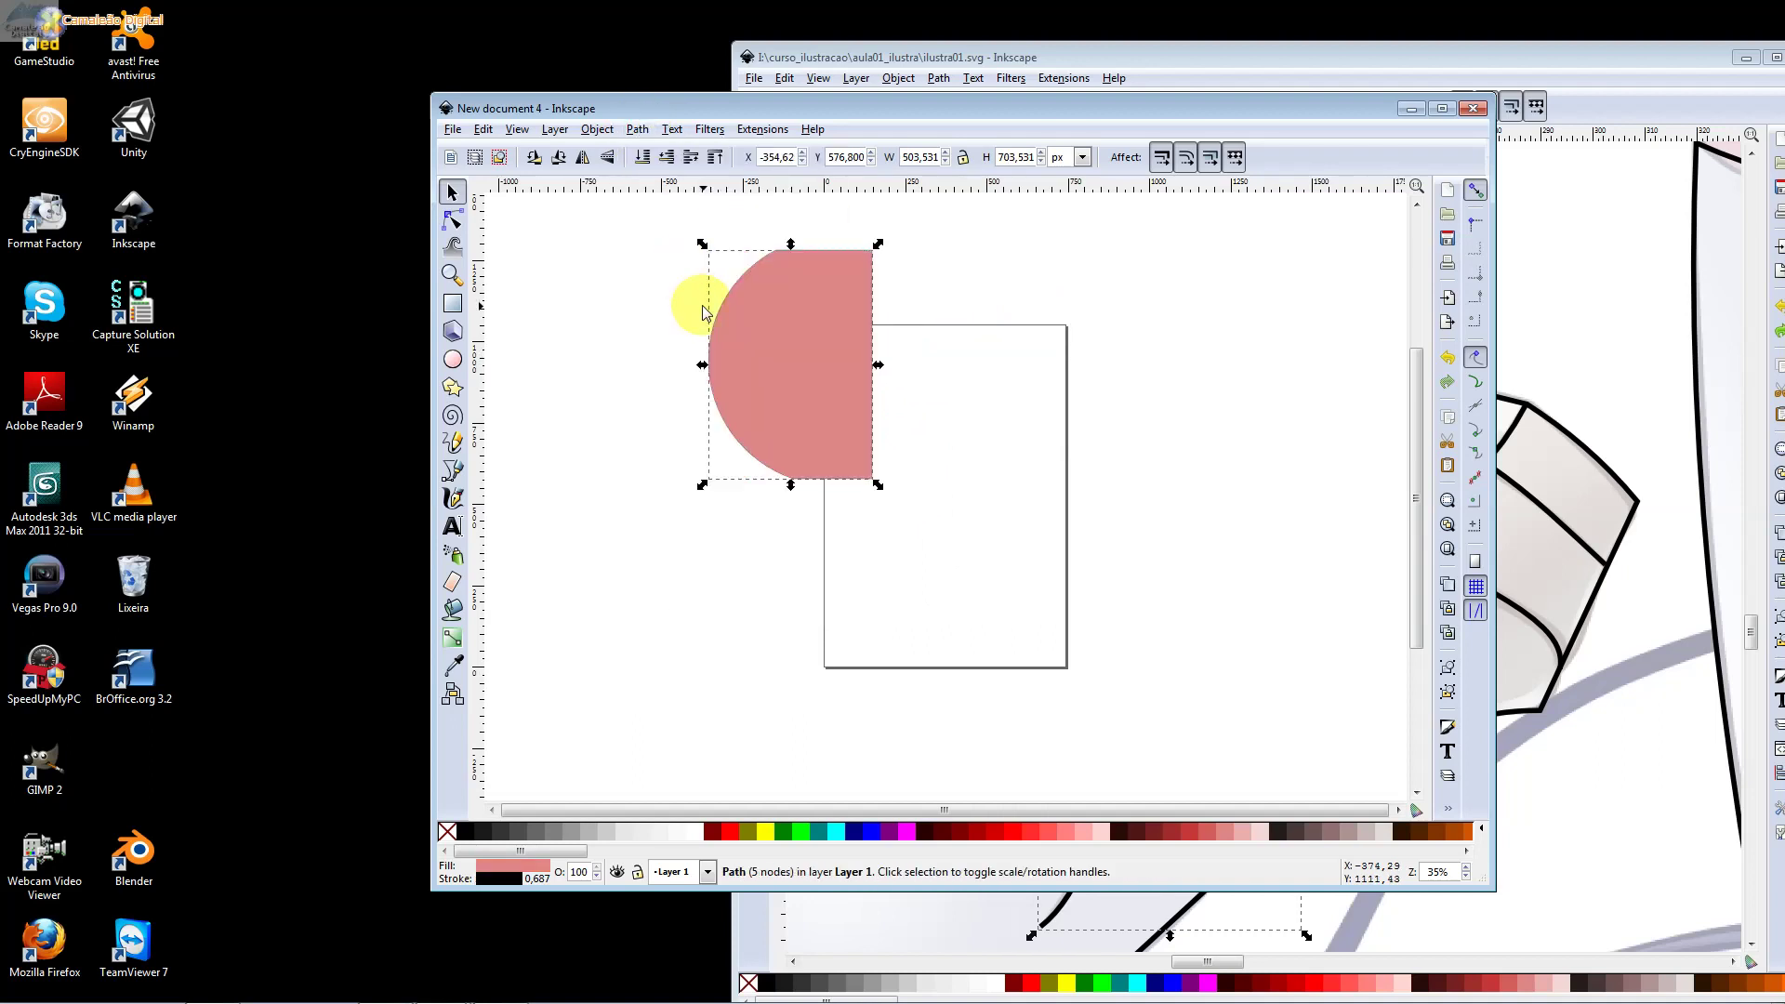
{"action": "key", "text": "ctrl+z"}
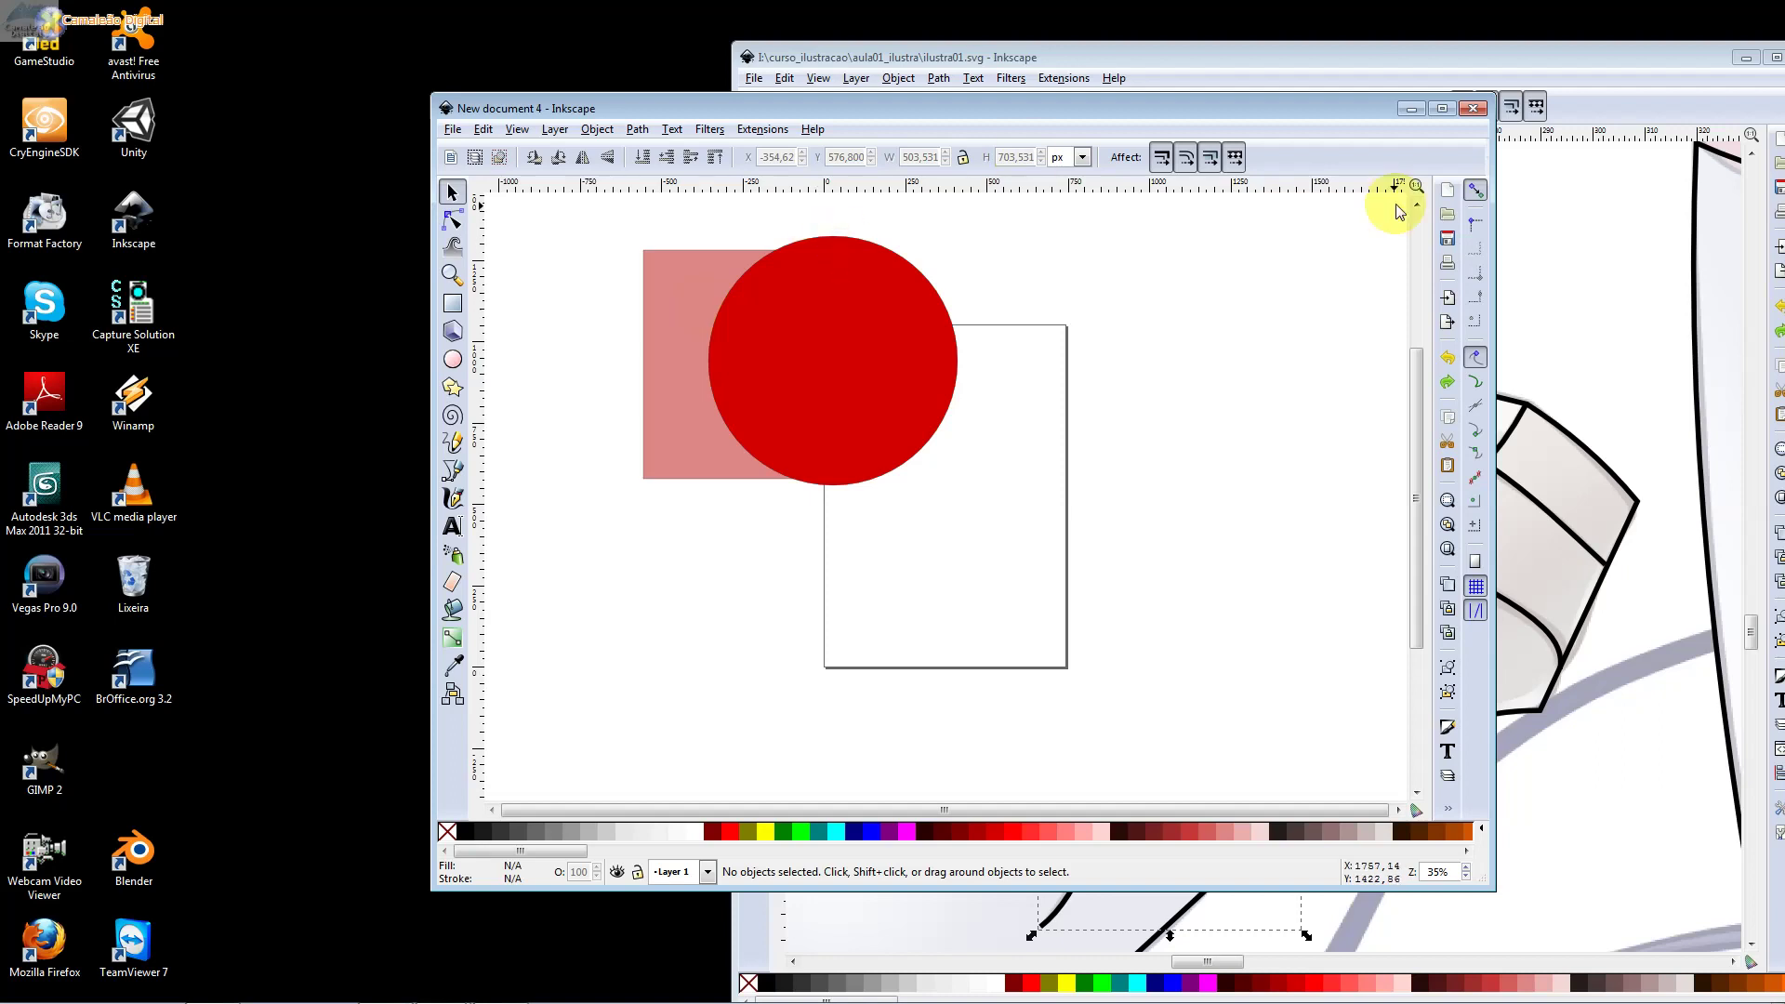
{"action": "left_click", "coordinate": [1472, 107]}
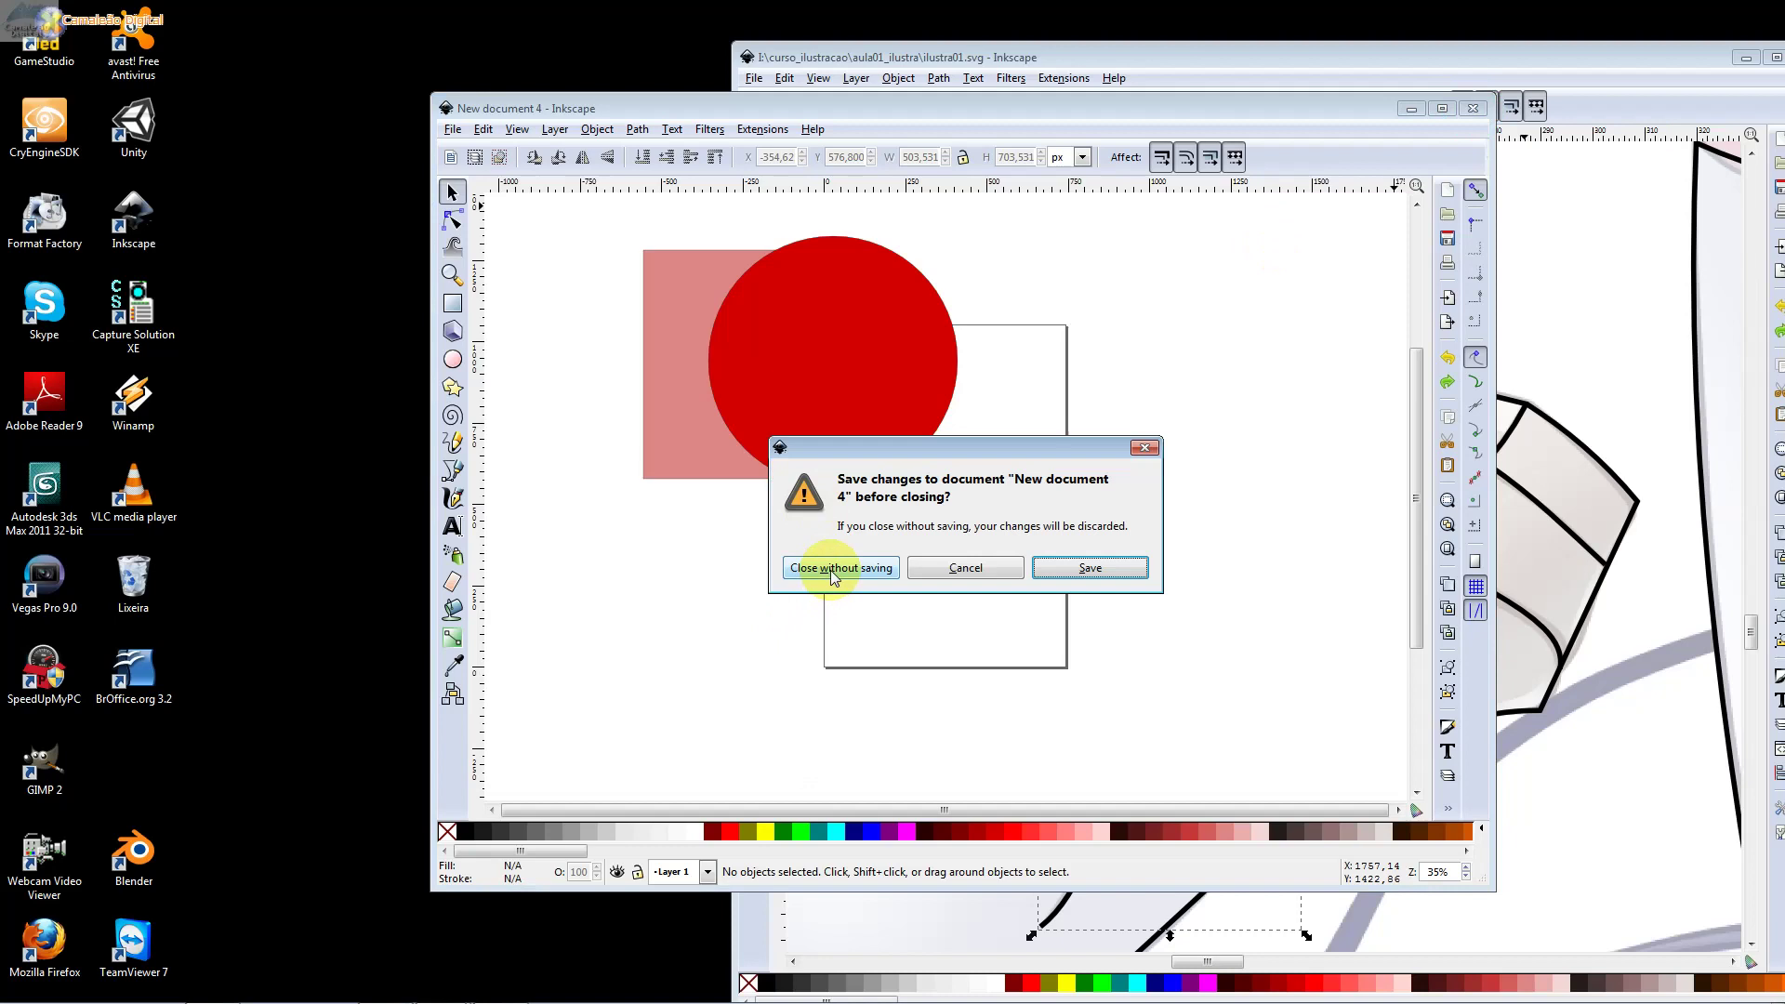
Discard the practice document without saving, then select the shoe piece on the lower leg in ilustra01.svg
{"action": "left_click", "coordinate": [826, 568]}
{"action": "left_click_drag", "start_coordinate": [1217, 65], "coordinate": [1078, 56]}
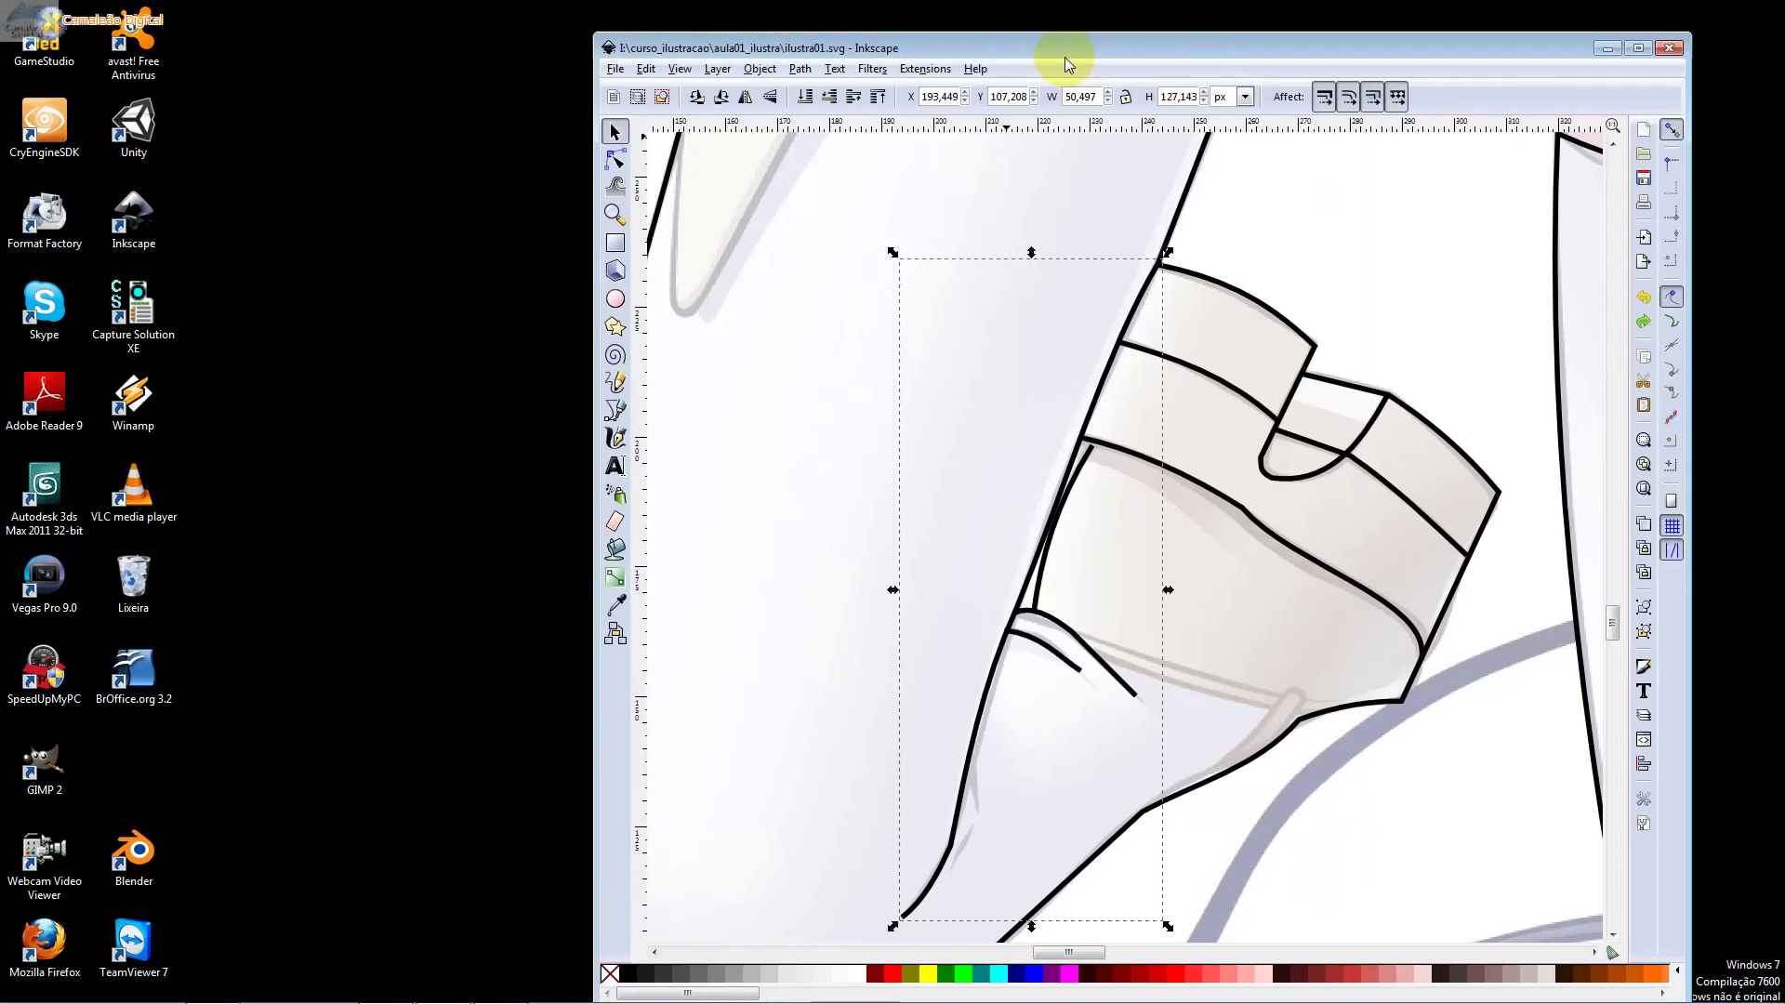
{"action": "left_click_drag", "start_coordinate": [761, 212], "coordinate": [1152, 418]}
{"action": "scroll", "coordinate": [1152, 418], "scroll_direction": "down", "scroll_amount": 4}
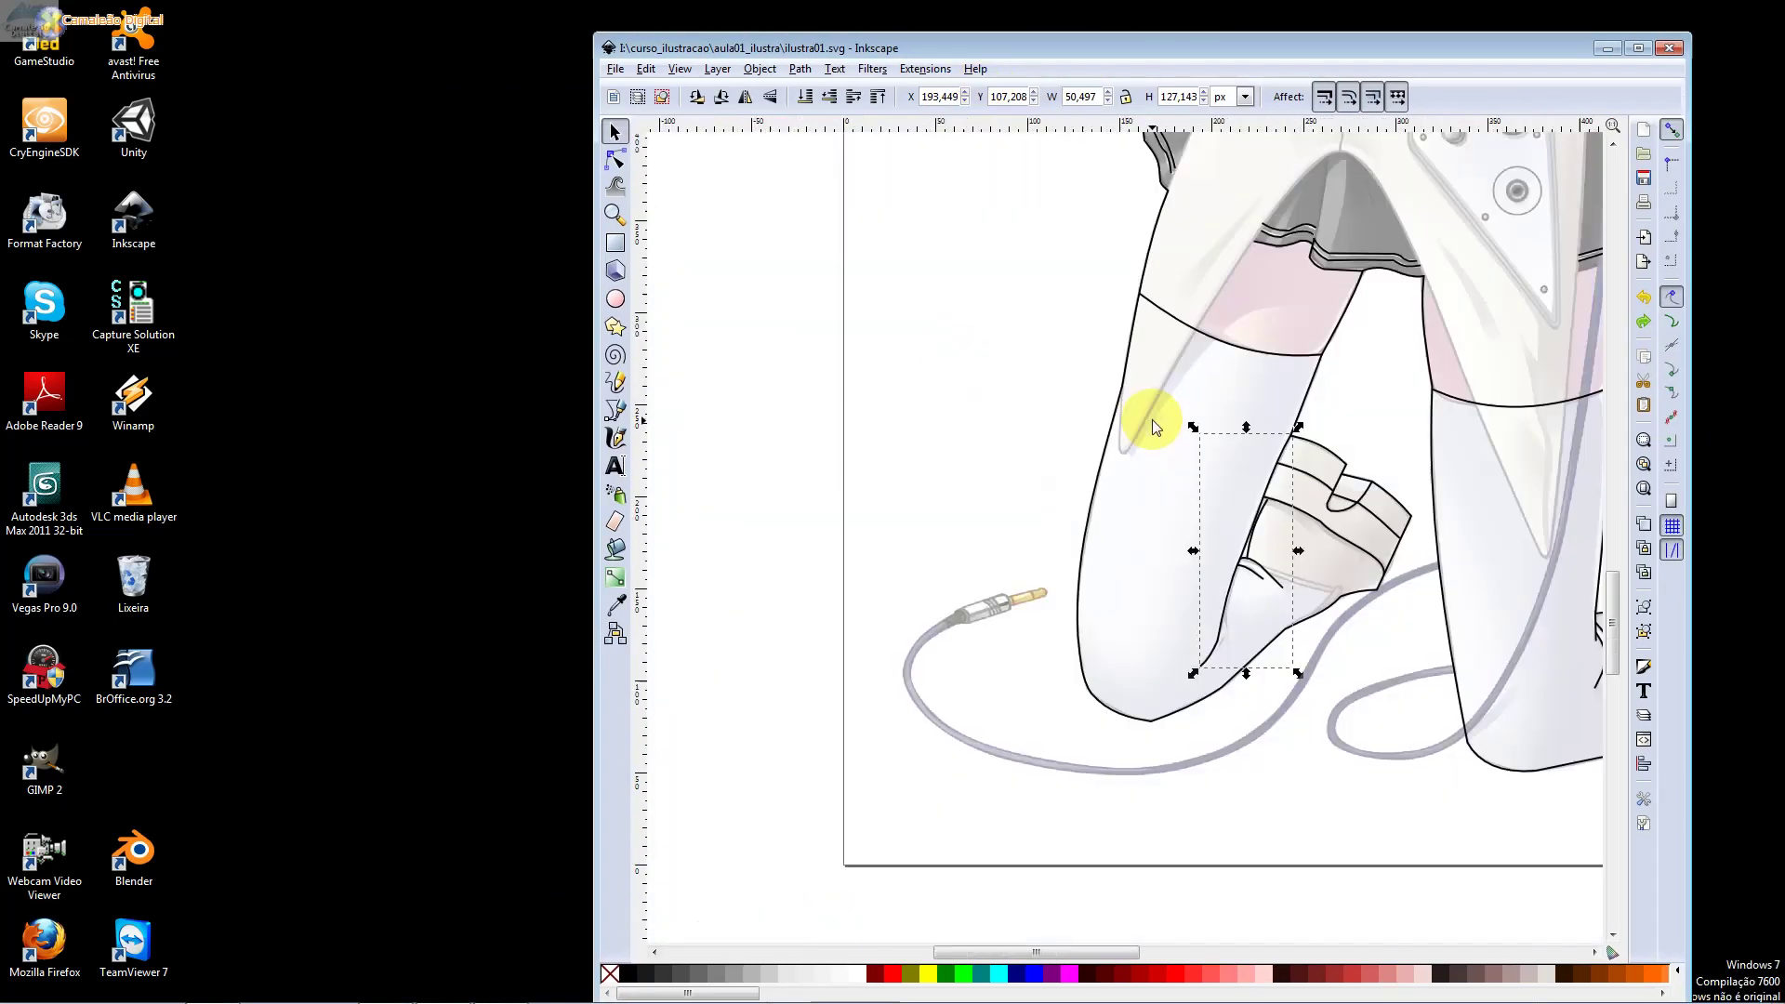
{"action": "scroll", "coordinate": [1152, 419], "scroll_direction": "up", "scroll_amount": 2}
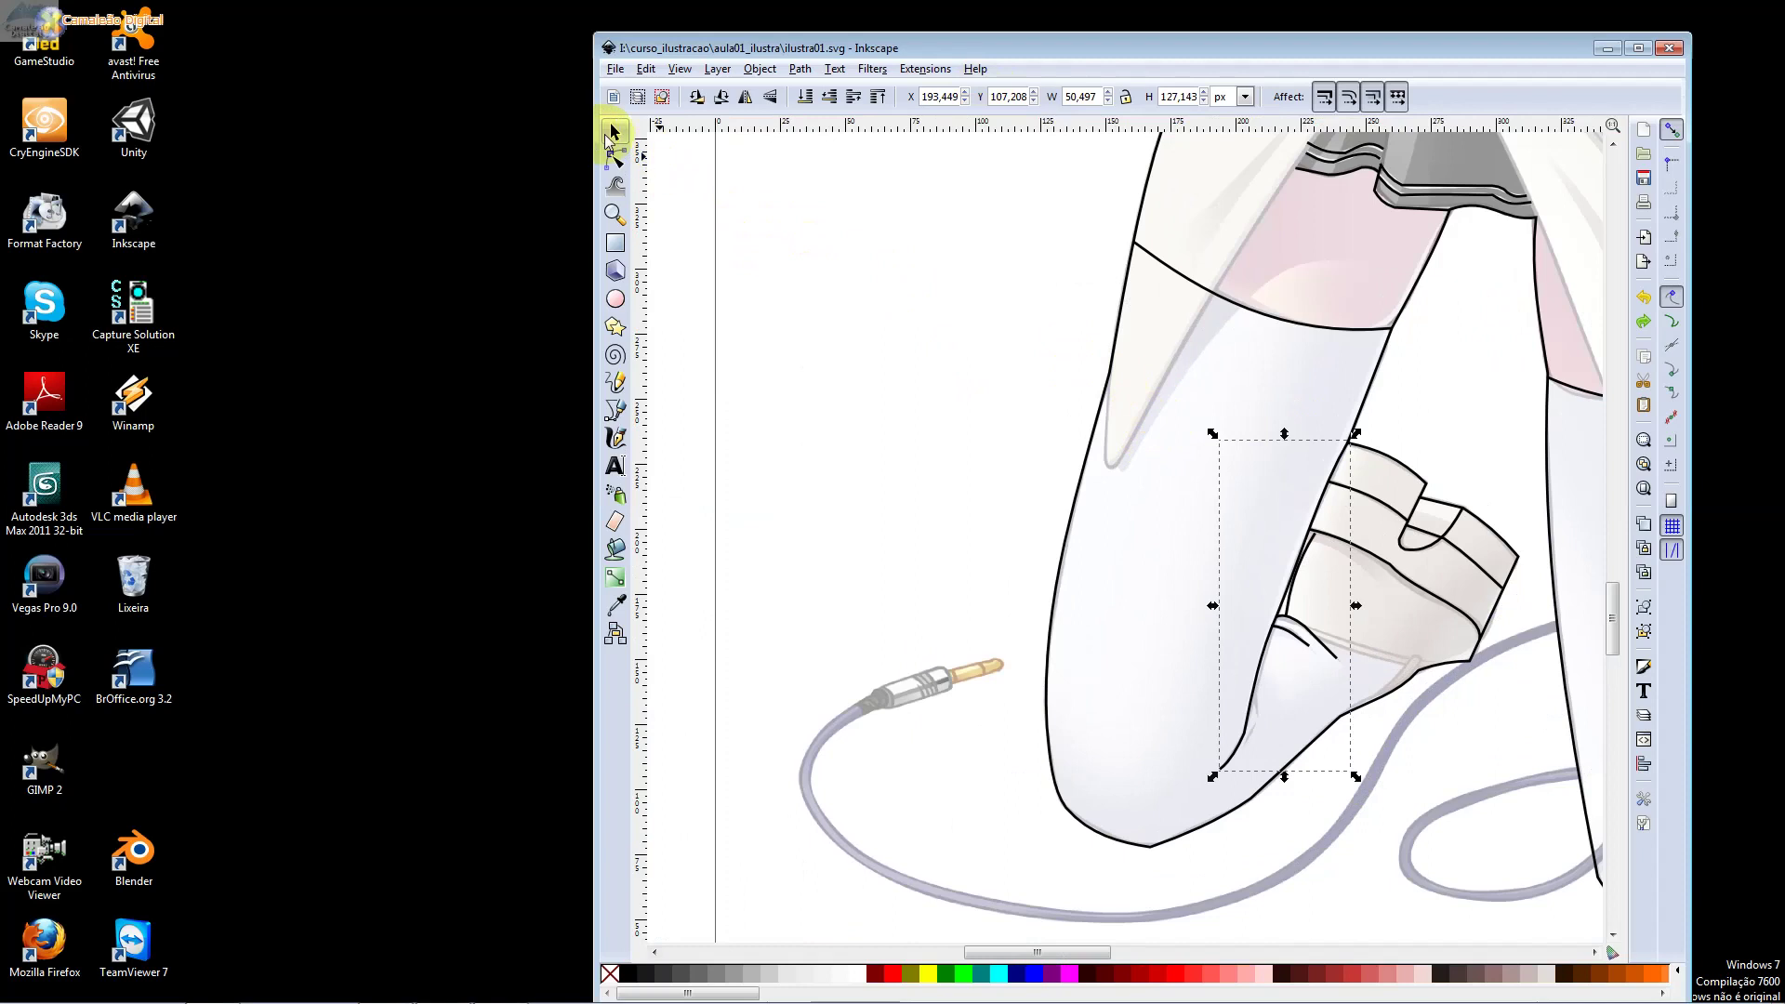
{"action": "left_click", "coordinate": [1003, 428]}
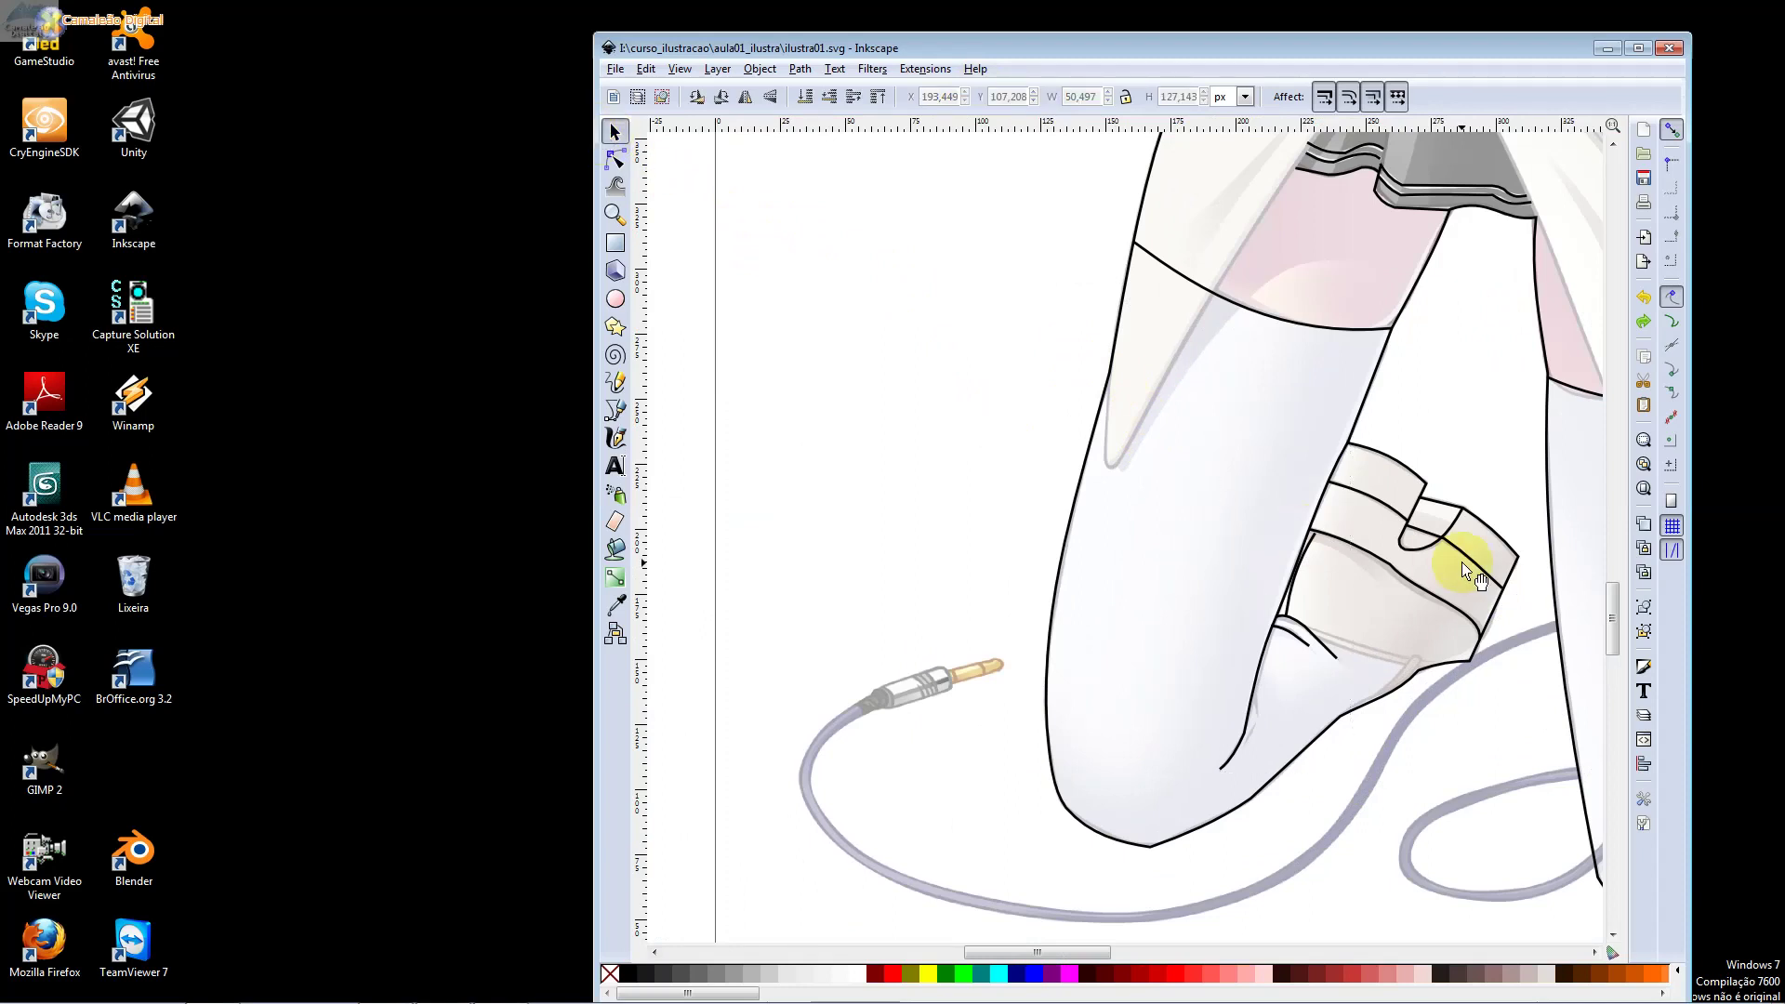
{"action": "left_click", "coordinate": [1359, 553]}
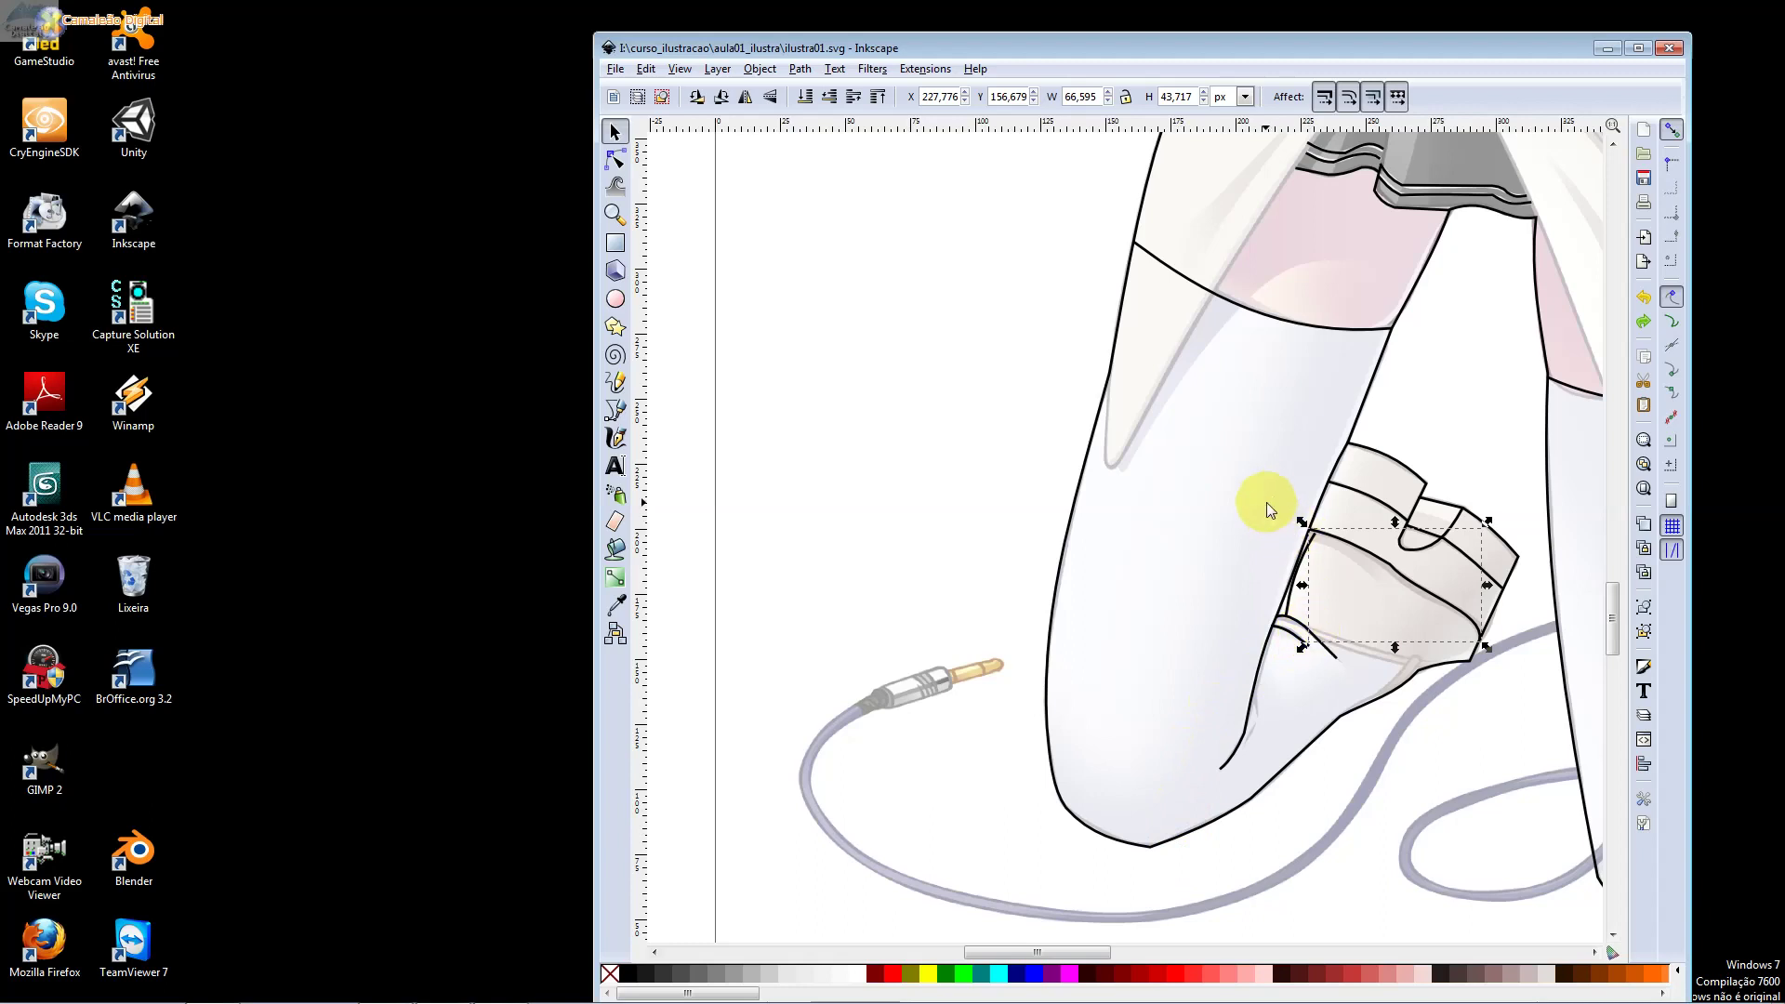
Select the left thigh's stocking-top curve and the leg outline, union them, then reselect the curve
{"action": "left_click", "coordinate": [1183, 277]}
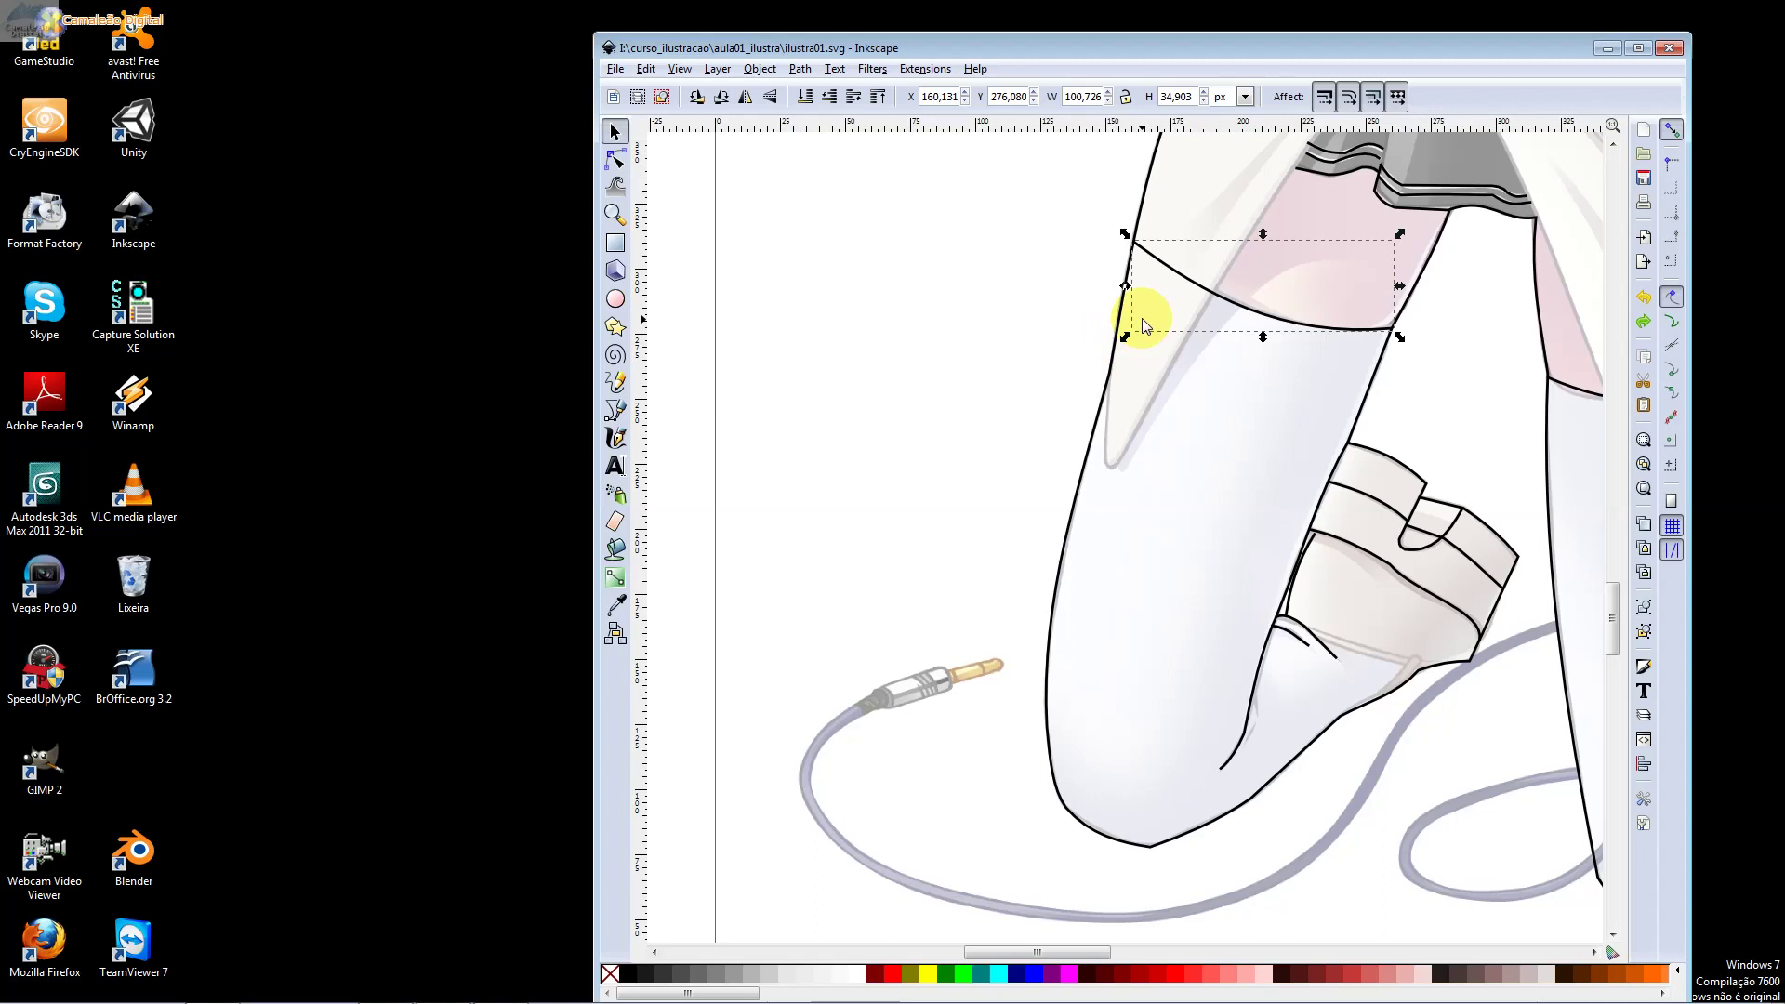
{"action": "left_click", "coordinate": [1167, 269]}
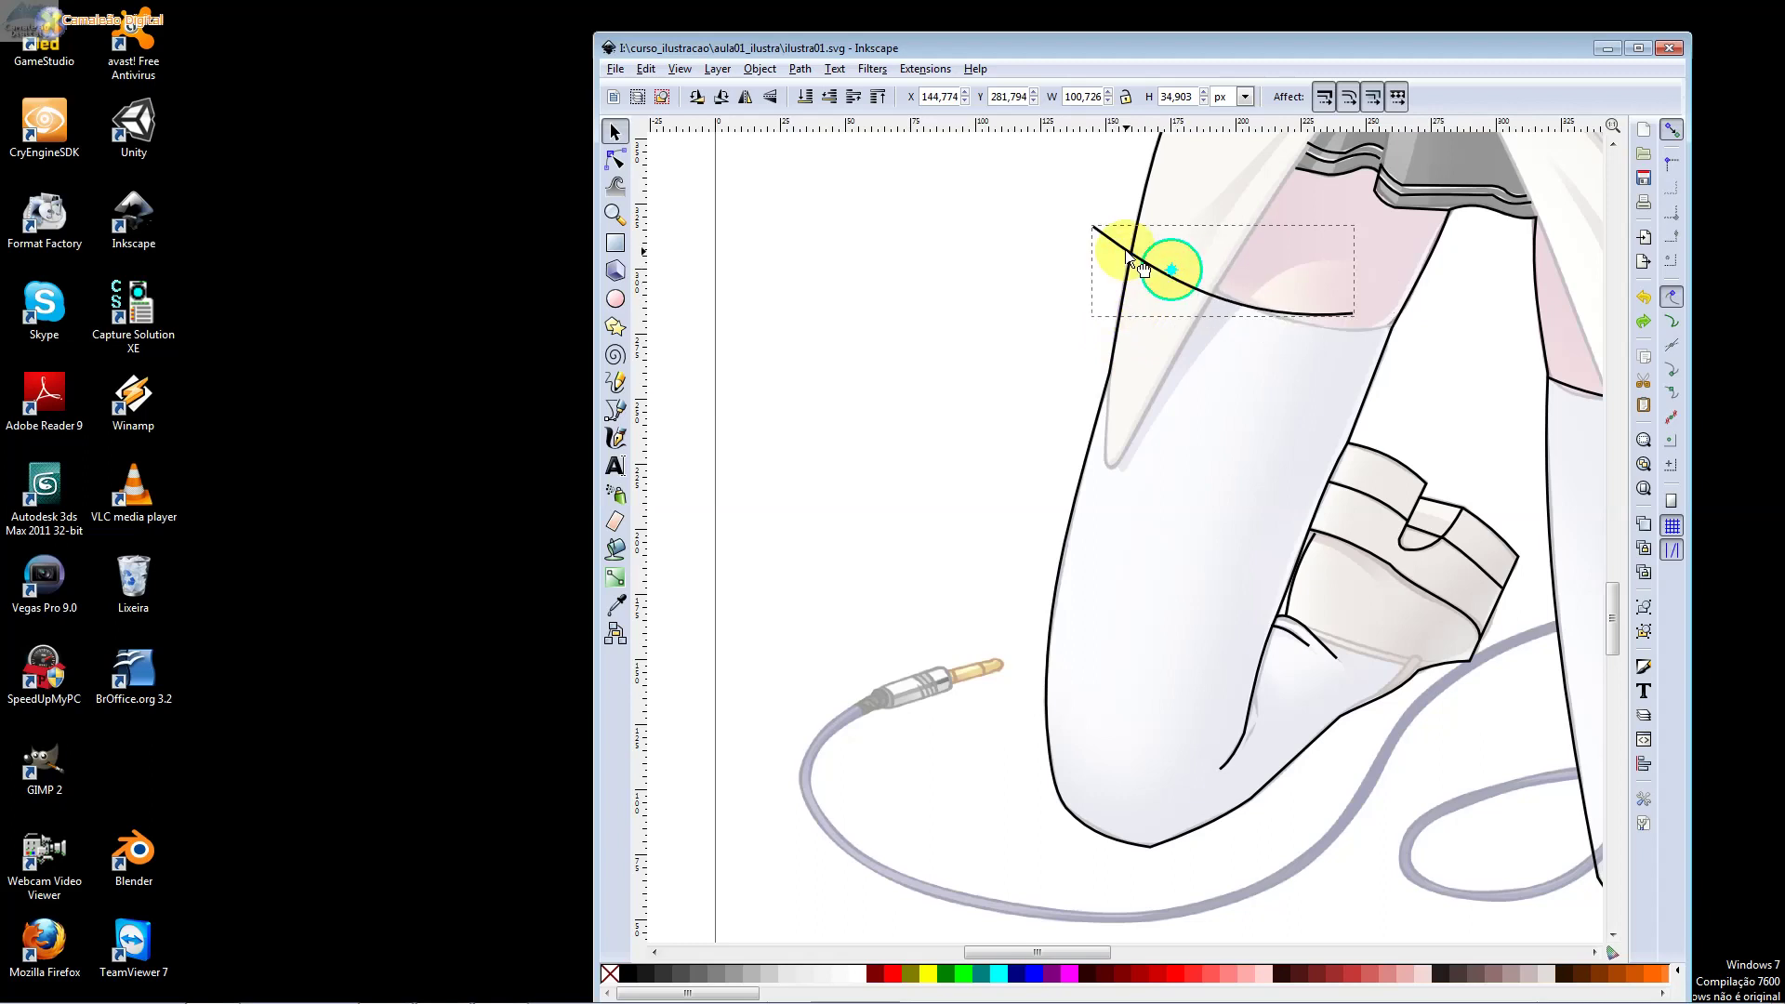
{"action": "left_click", "coordinate": [1138, 262]}
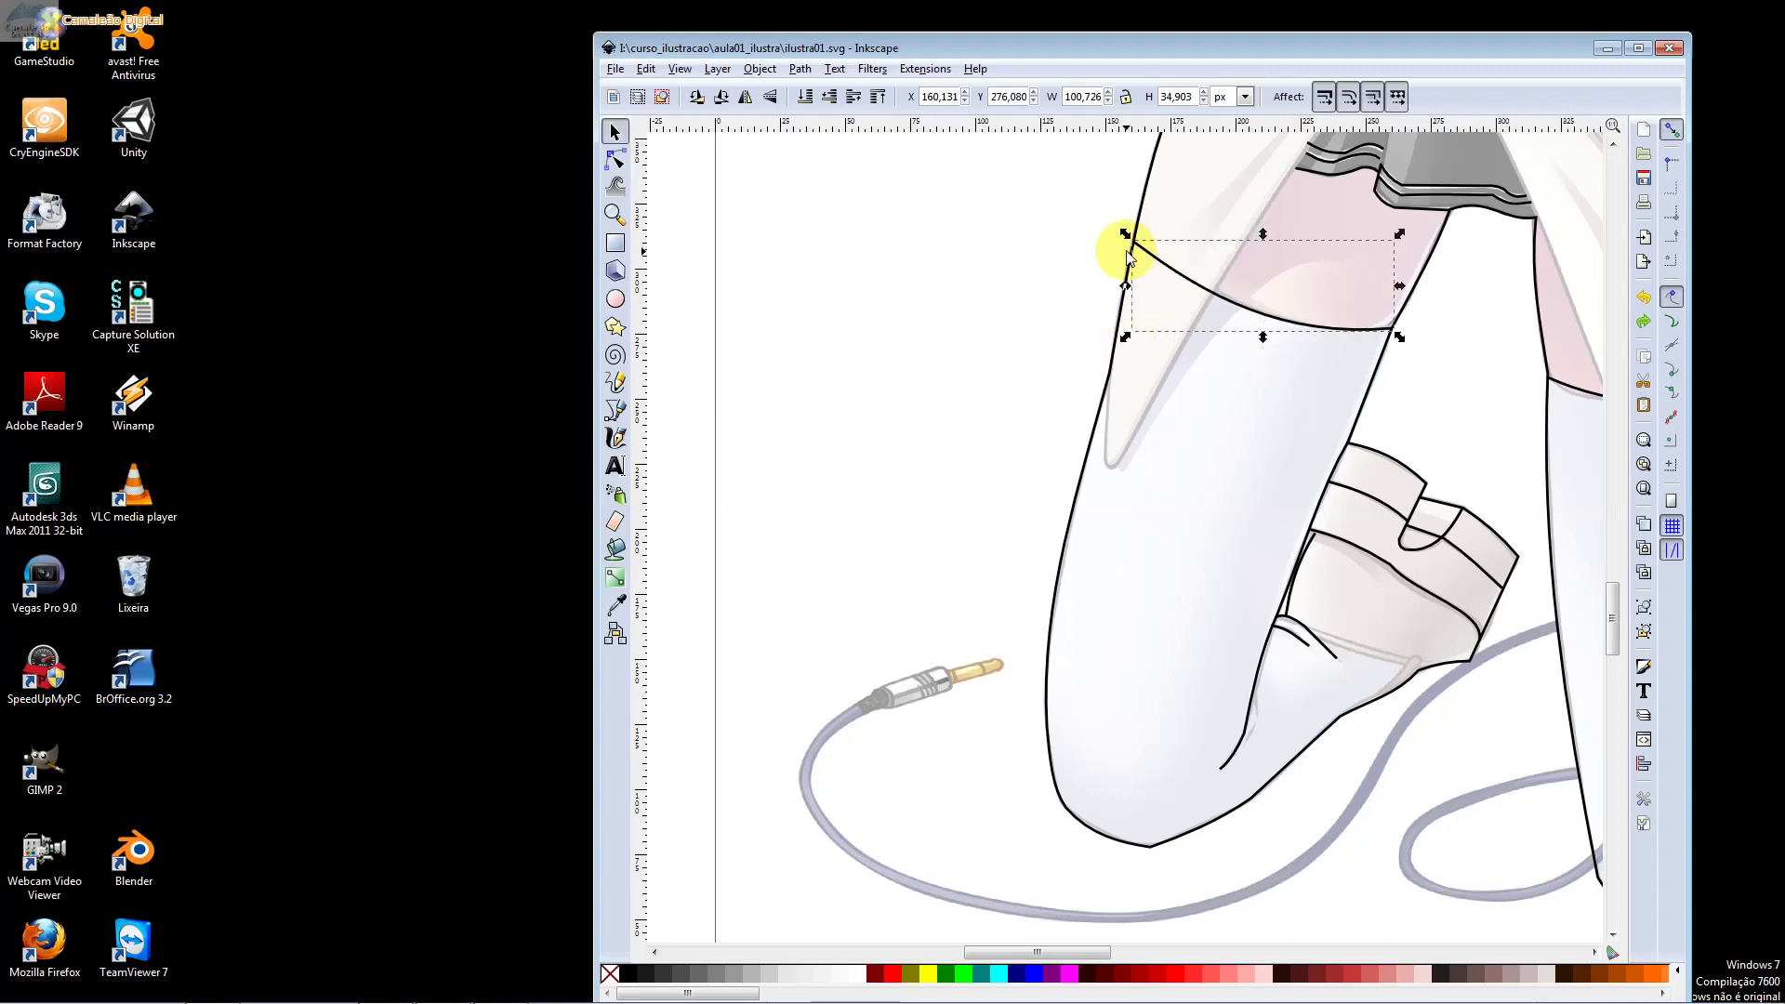
{"action": "left_click", "coordinate": [1123, 321], "text": "shift"}
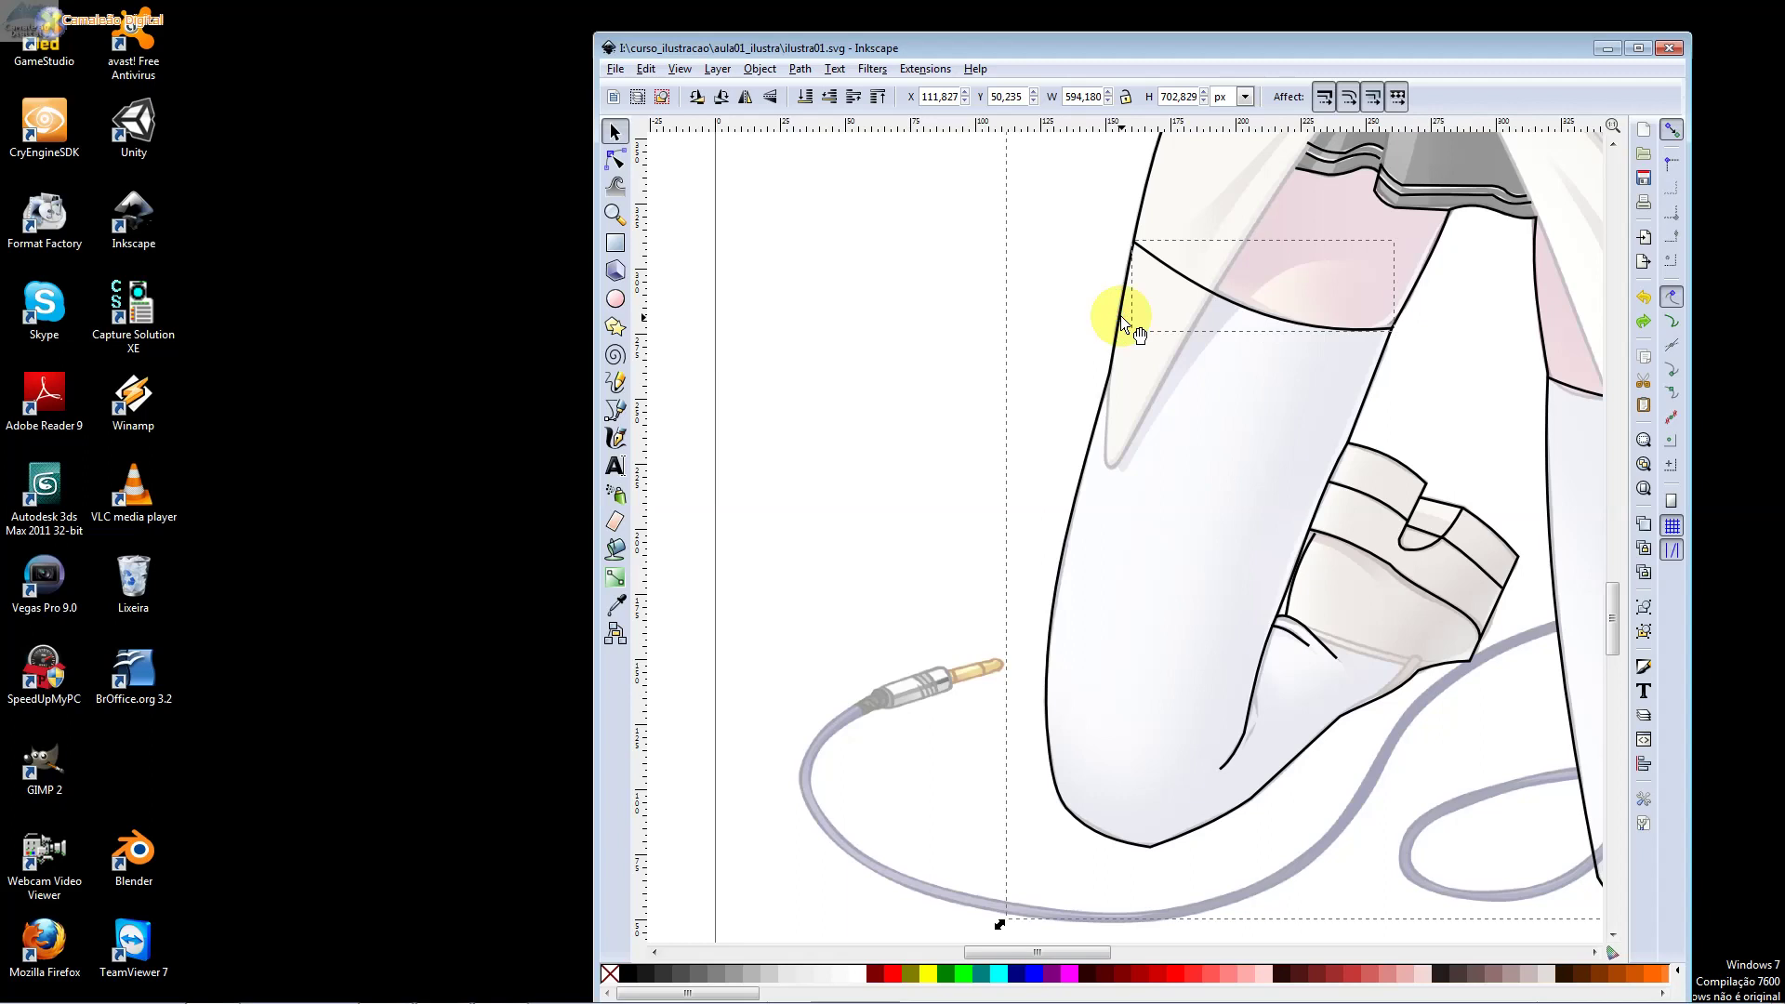
{"action": "left_click", "coordinate": [756, 69]}
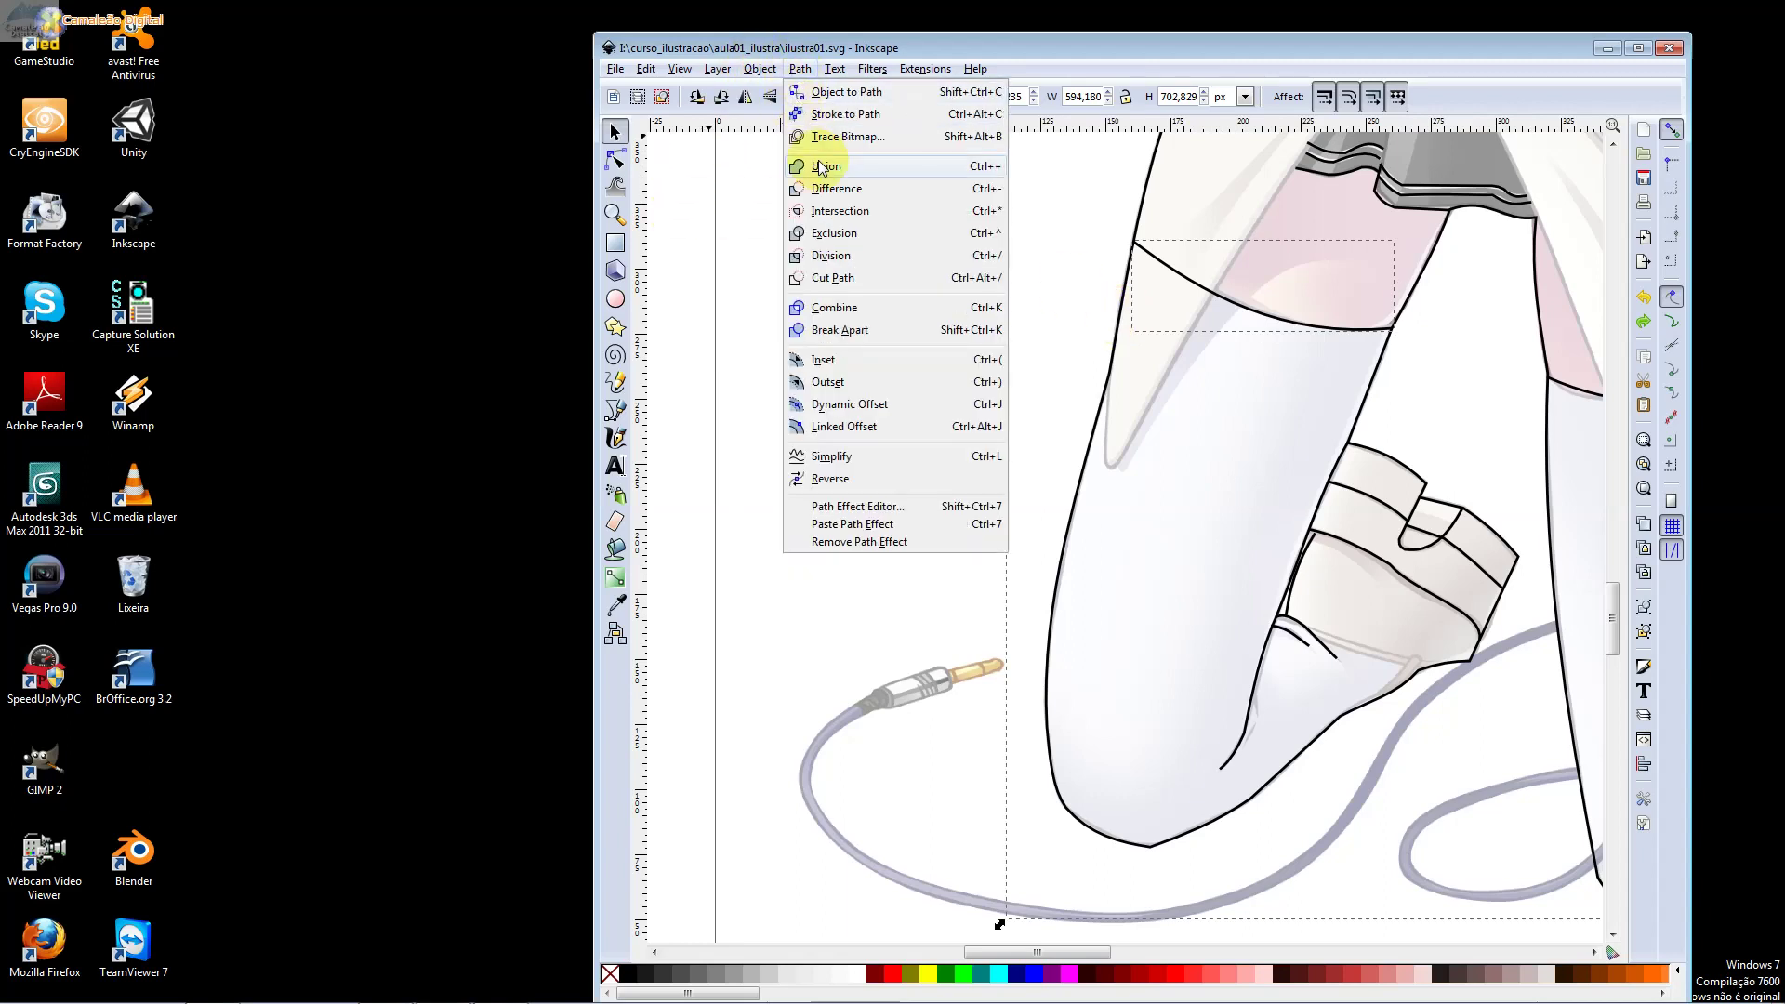
{"action": "left_click", "coordinate": [818, 160]}
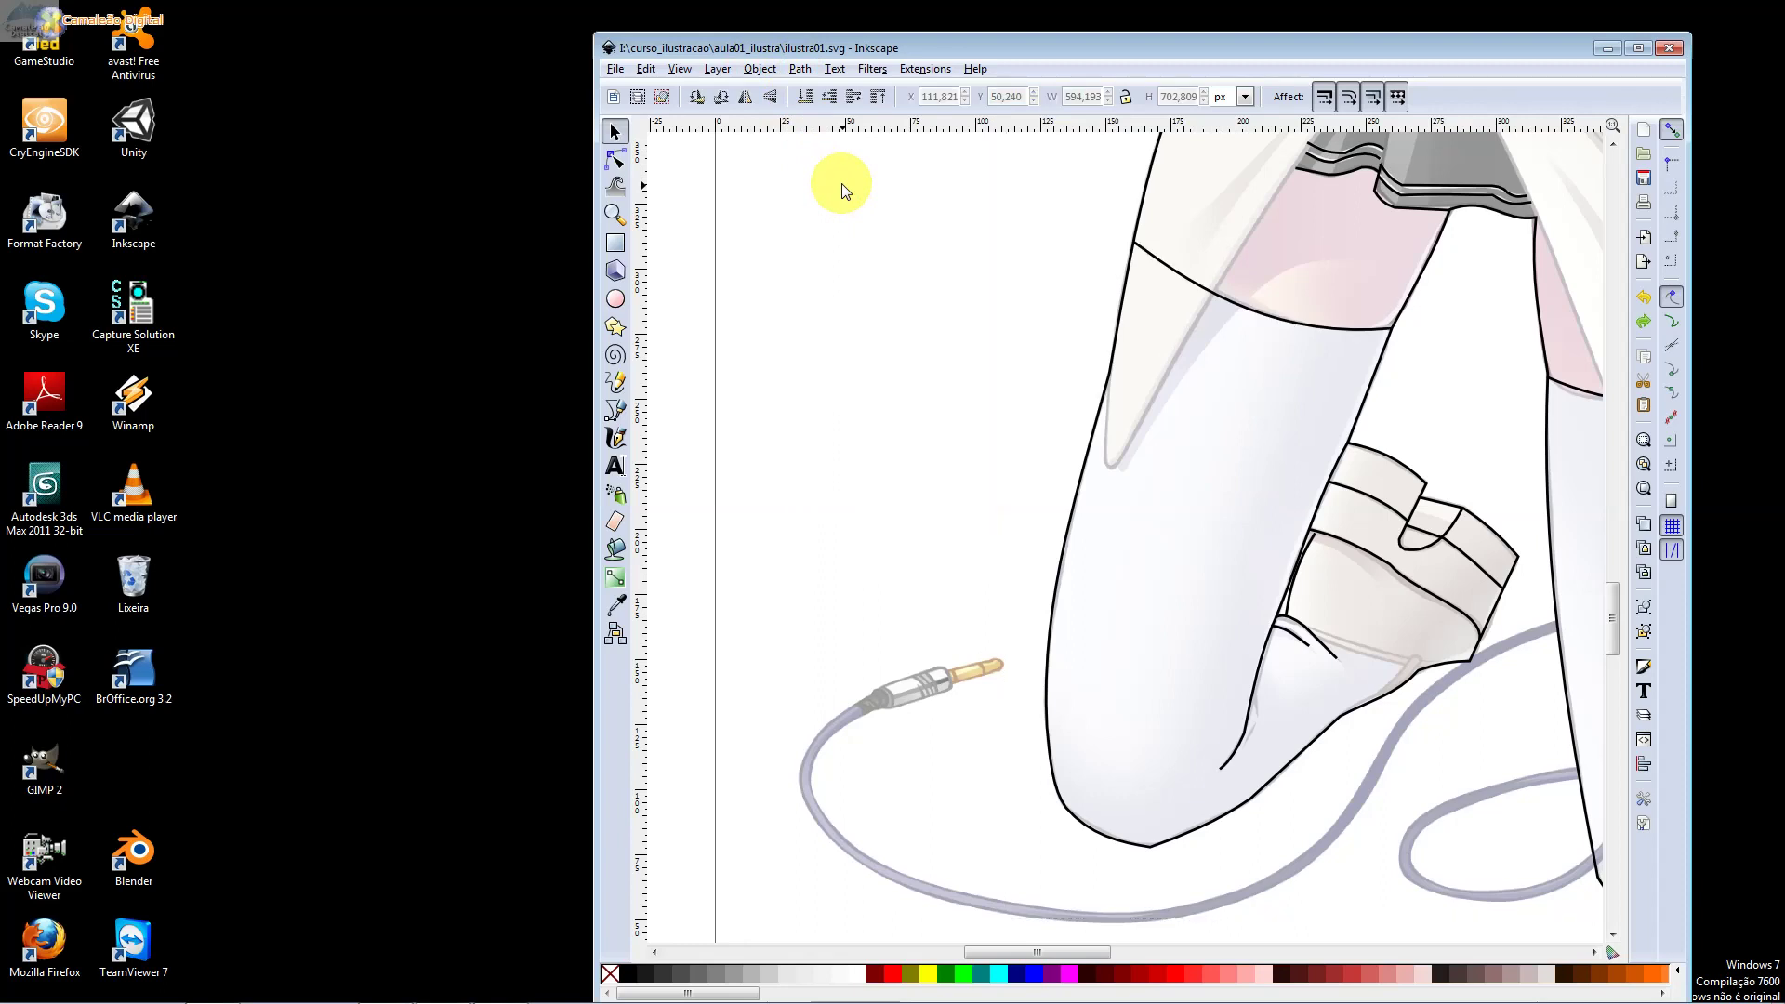
{"action": "left_click", "coordinate": [895, 262]}
{"action": "left_click", "coordinate": [1206, 288]}
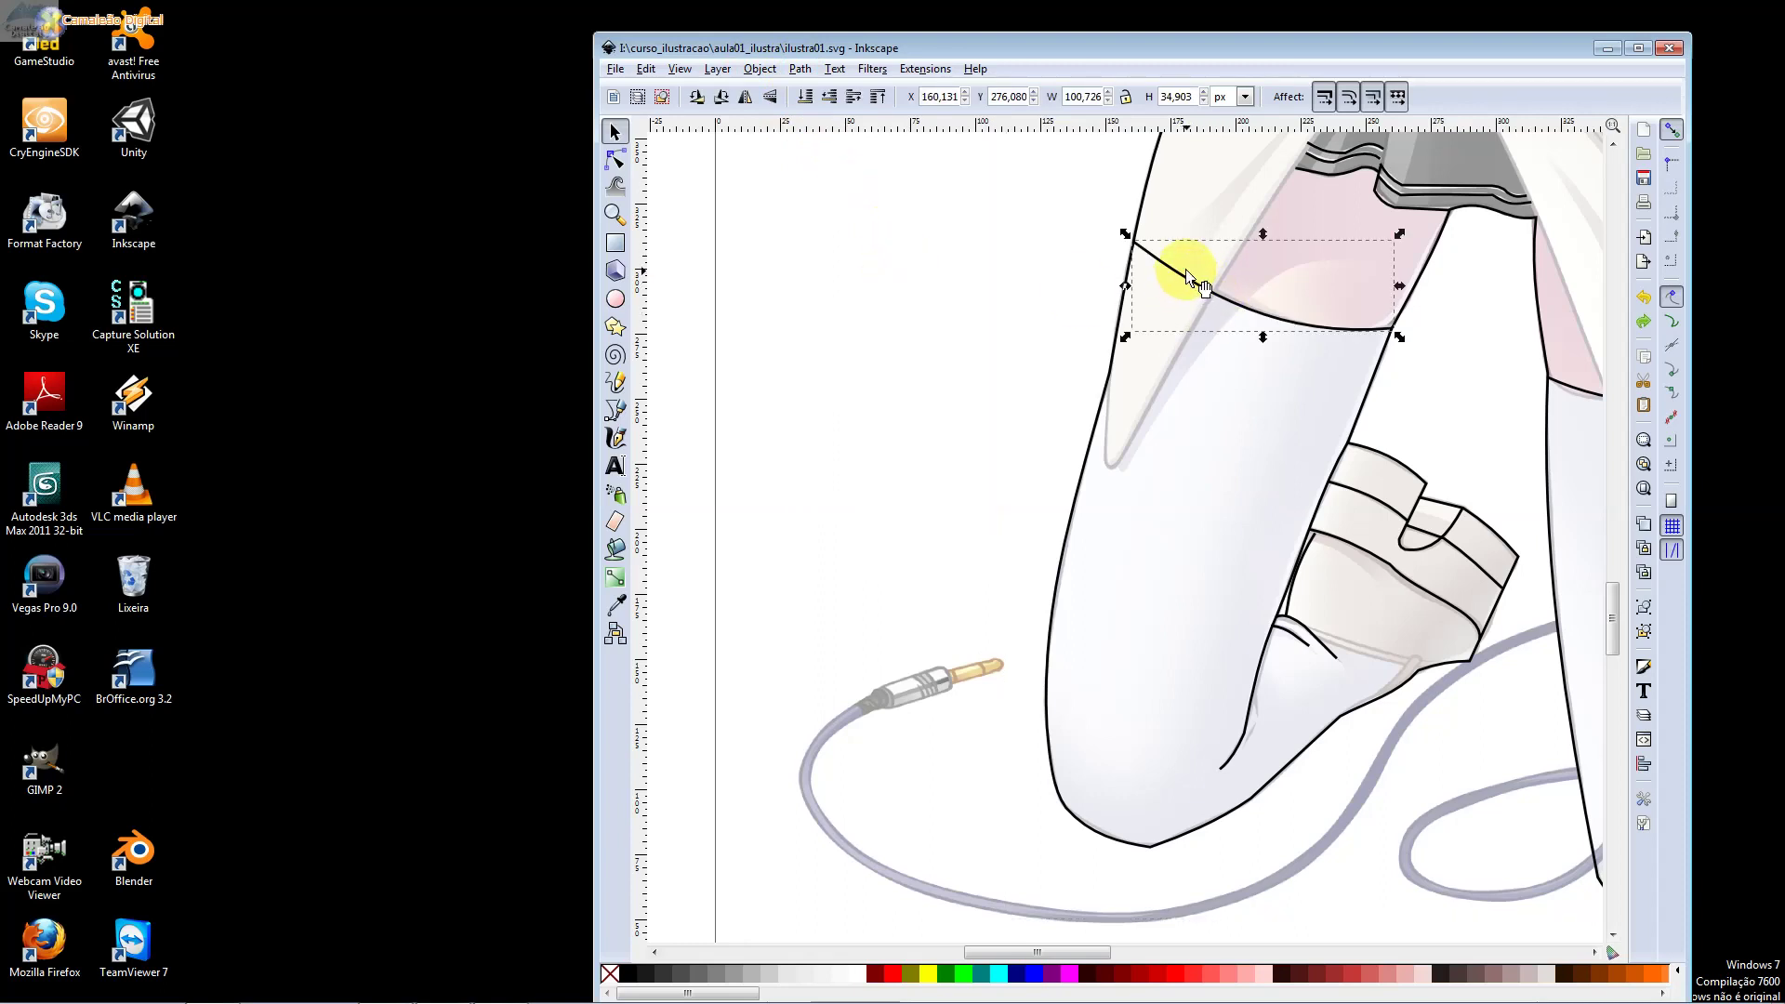
Zoom in and inspect the stocking-top curve's end nodes where they meet the leg outline
{"action": "scroll", "coordinate": [1079, 387], "scroll_direction": "up", "scroll_amount": 1}
{"action": "scroll", "coordinate": [1079, 387], "scroll_direction": "up", "scroll_amount": 1}
{"action": "scroll", "coordinate": [1079, 387], "scroll_direction": "up", "scroll_amount": 1}
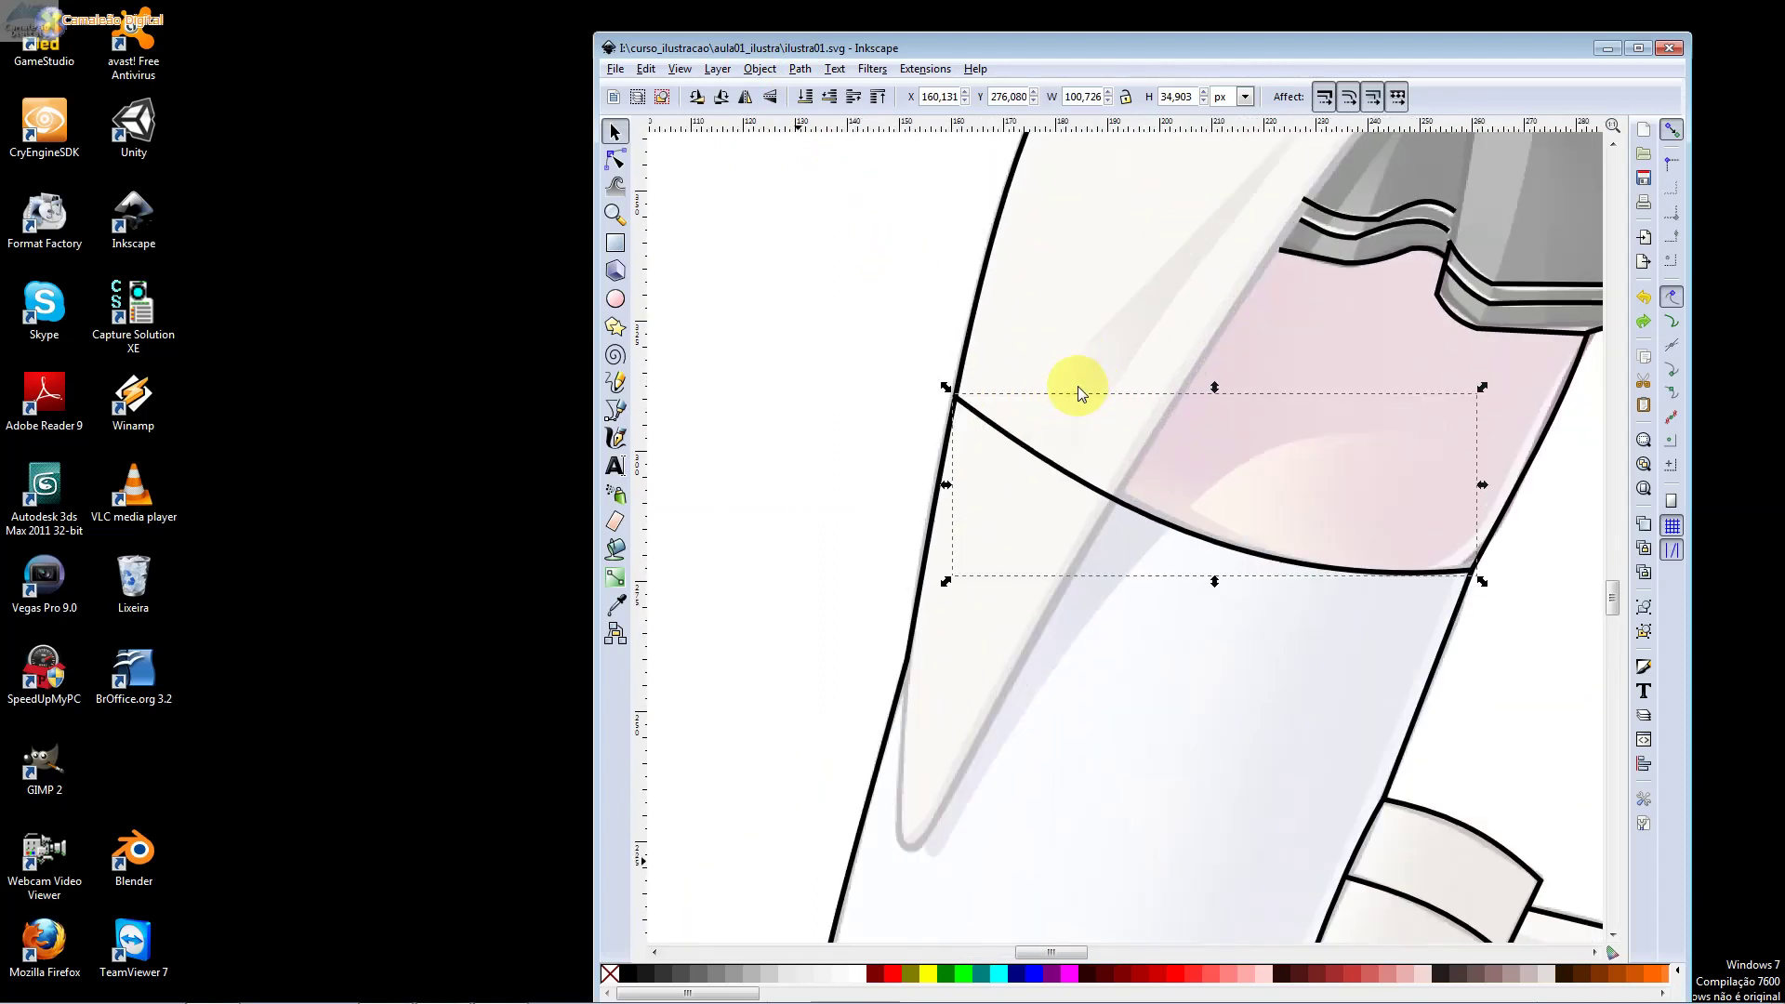
{"action": "scroll", "coordinate": [1228, 459], "scroll_direction": "up", "scroll_amount": 1}
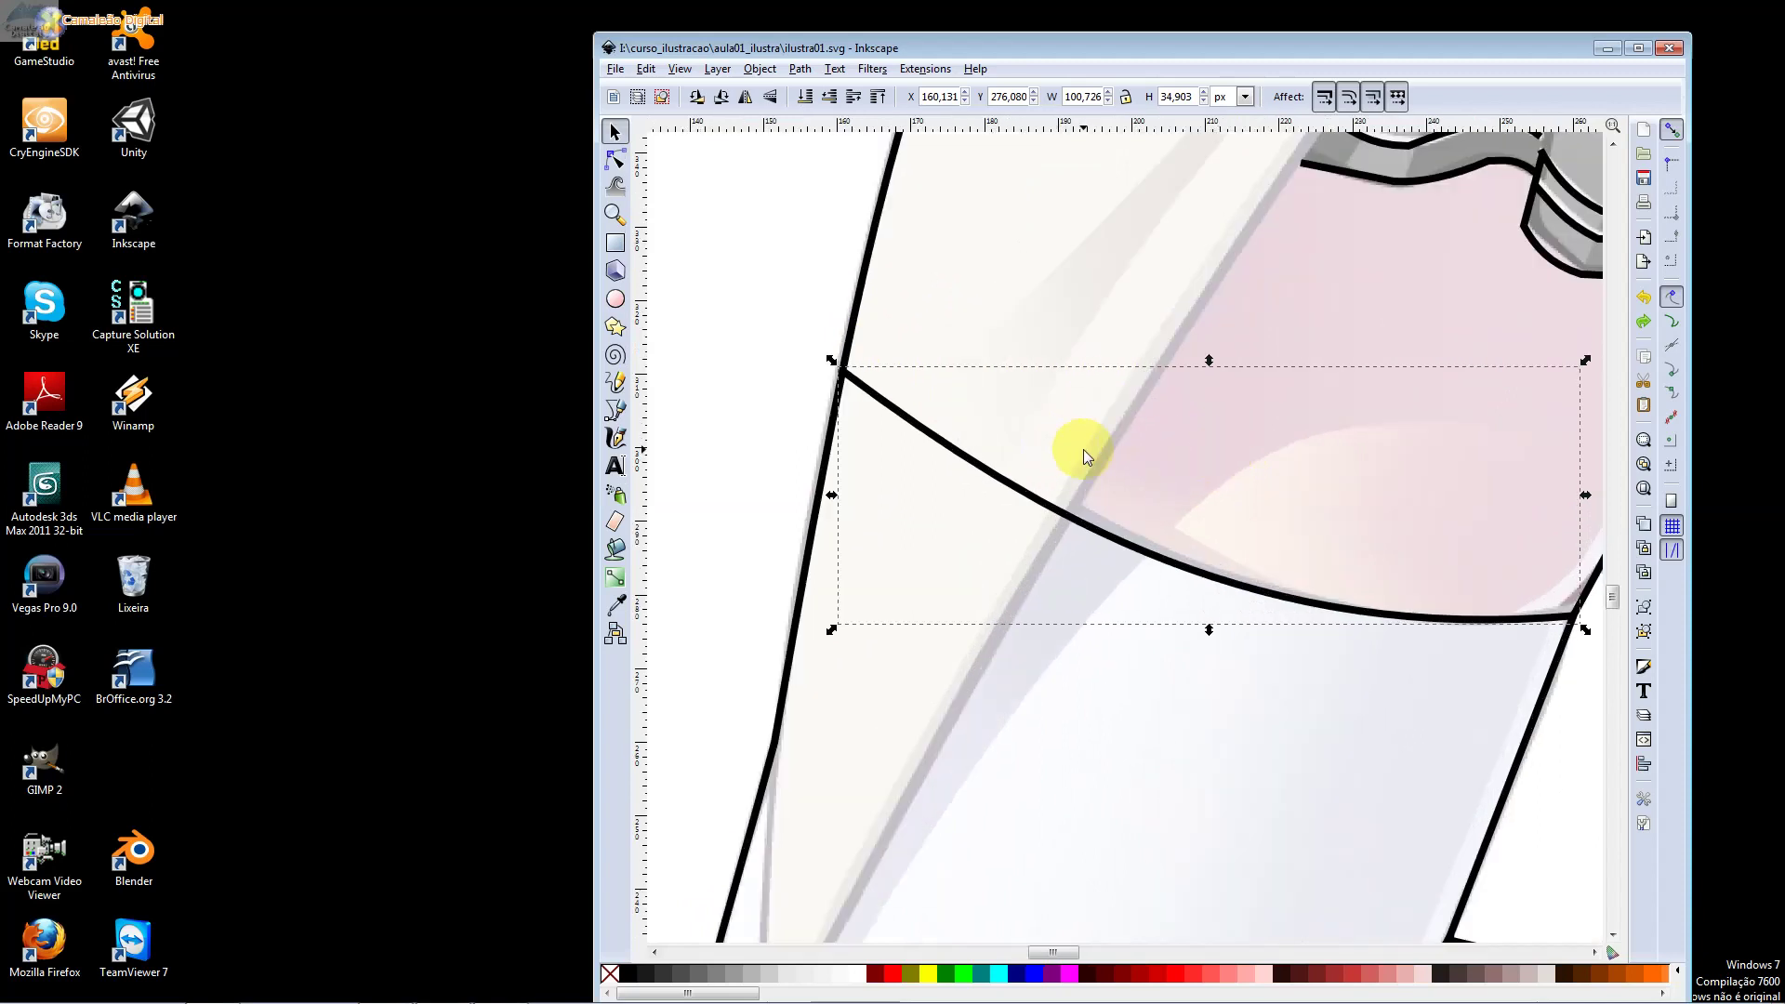
{"action": "left_click", "coordinate": [615, 160]}
{"action": "left_click", "coordinate": [845, 352]}
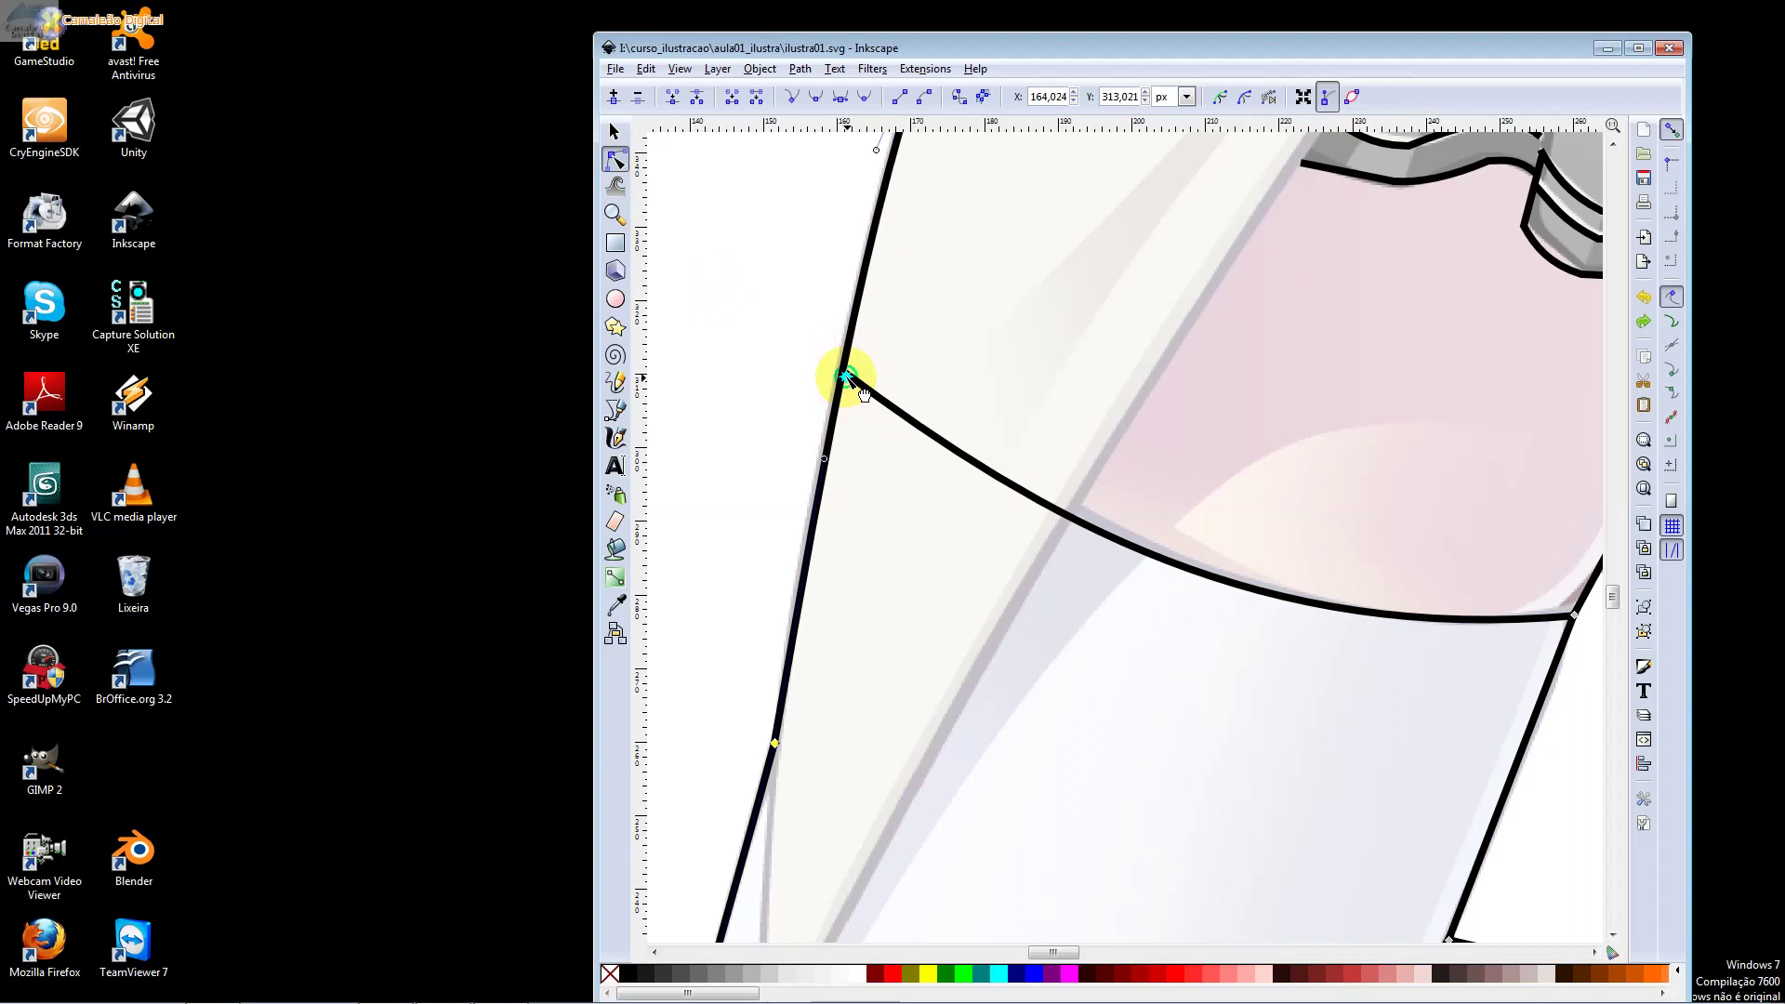
{"action": "left_click", "coordinate": [1580, 595]}
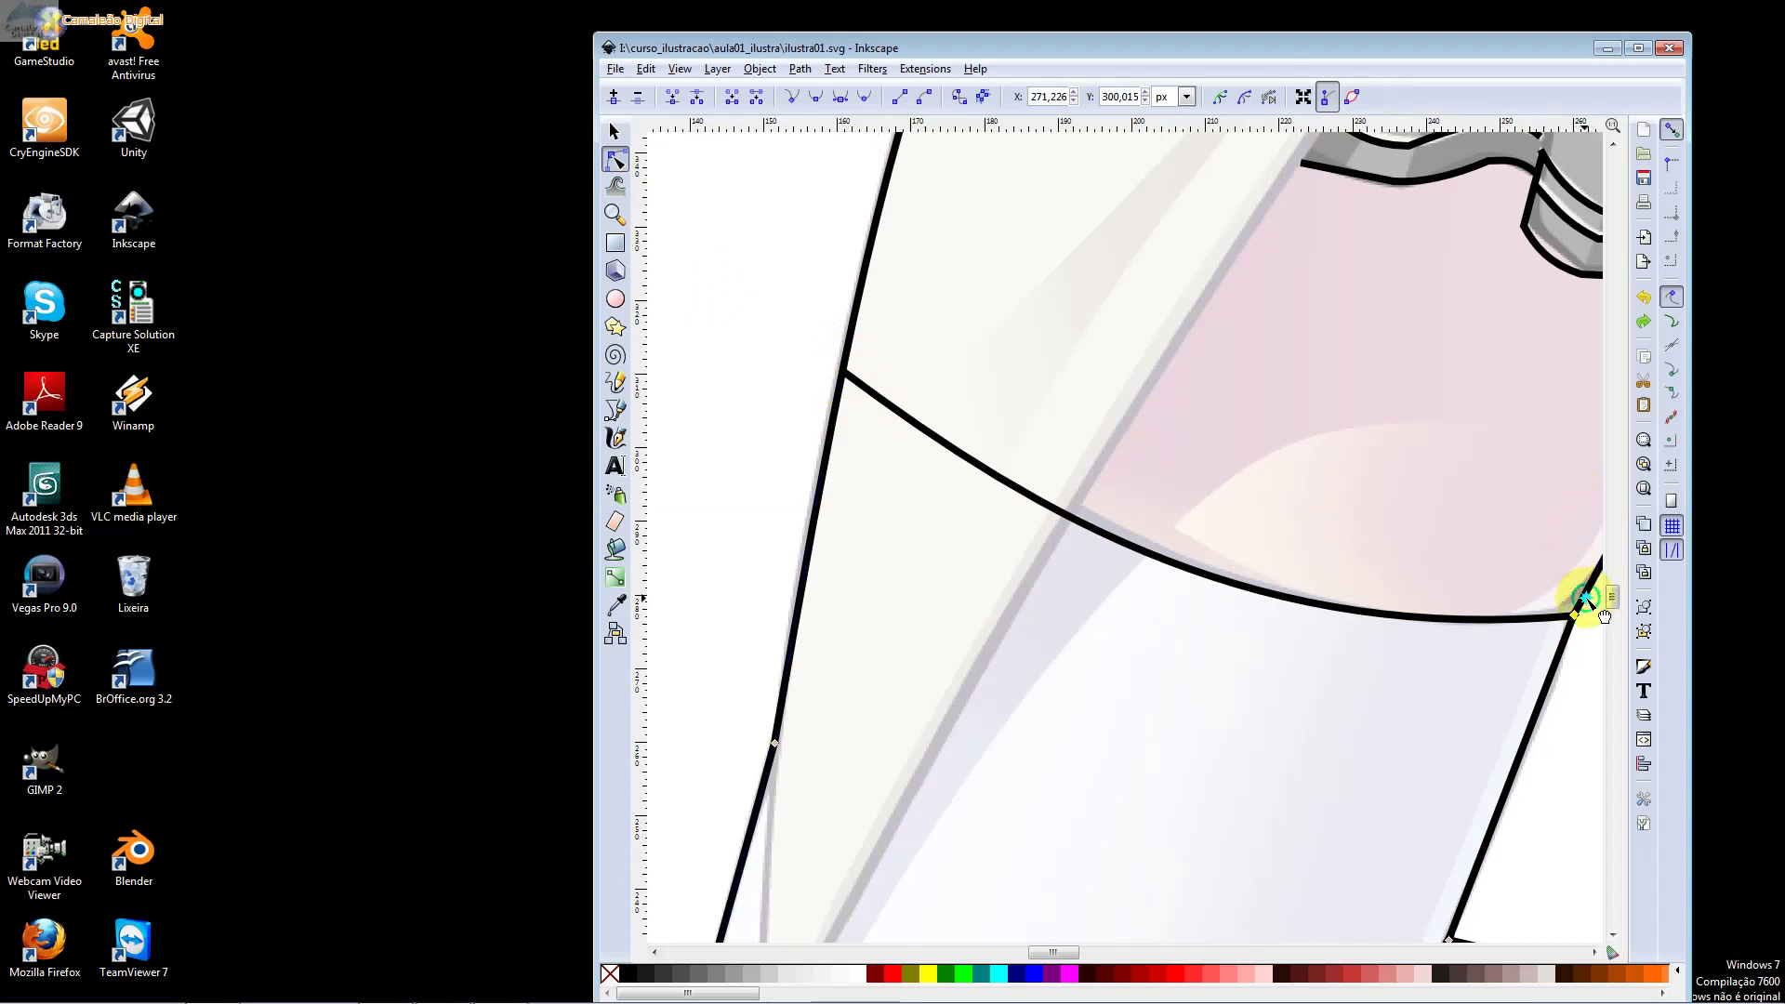
{"action": "left_click", "coordinate": [1572, 615]}
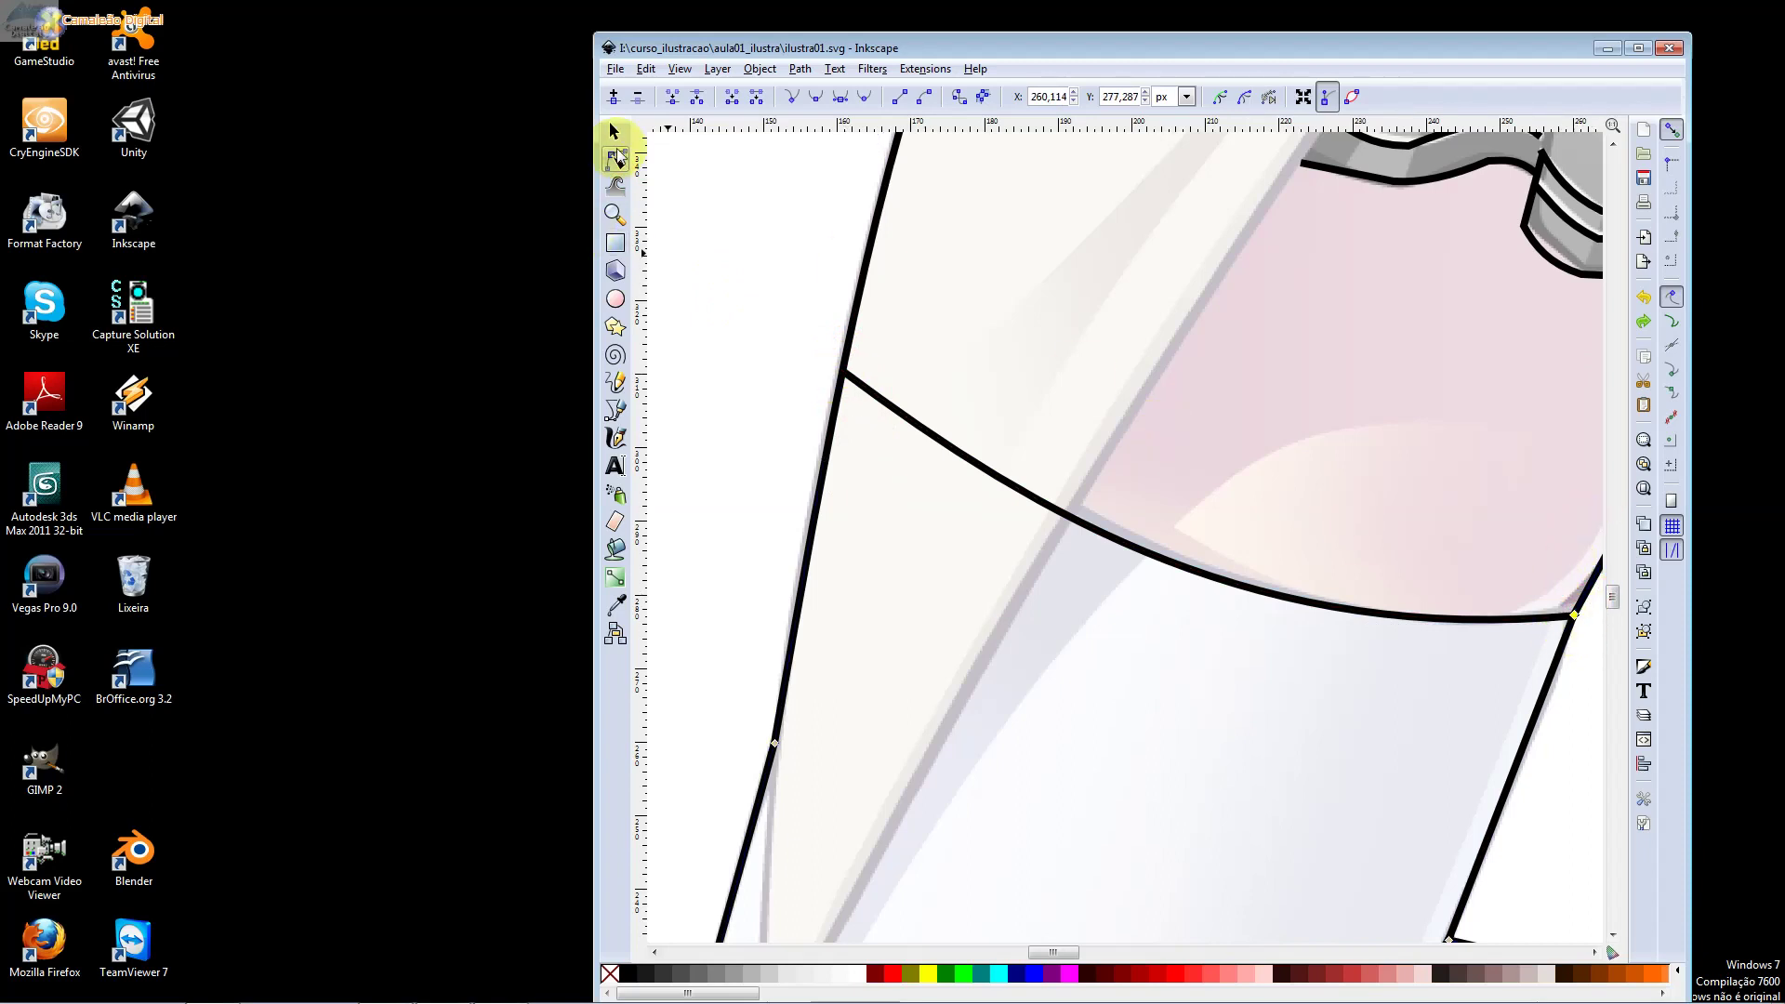
Select the stocking-top curve with the leg outline and apply Path > Union
{"action": "left_click", "coordinate": [613, 132]}
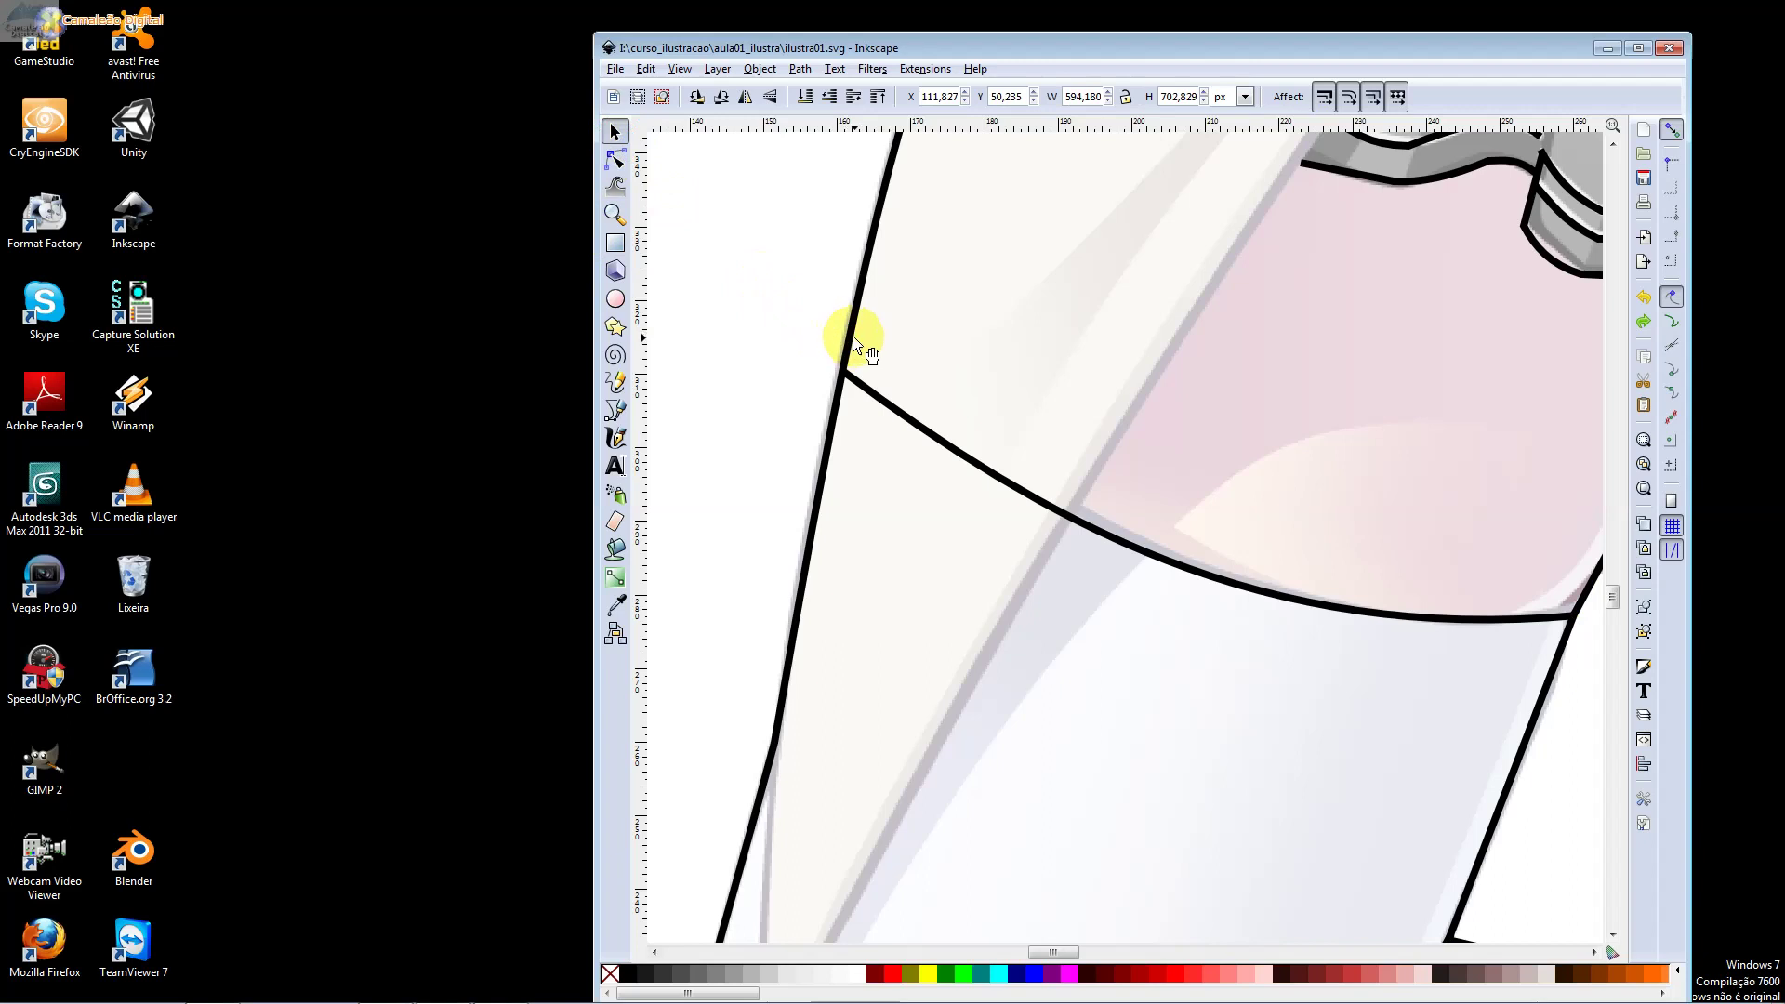
{"action": "double_click", "coordinate": [851, 346]}
{"action": "left_click", "coordinate": [894, 407]}
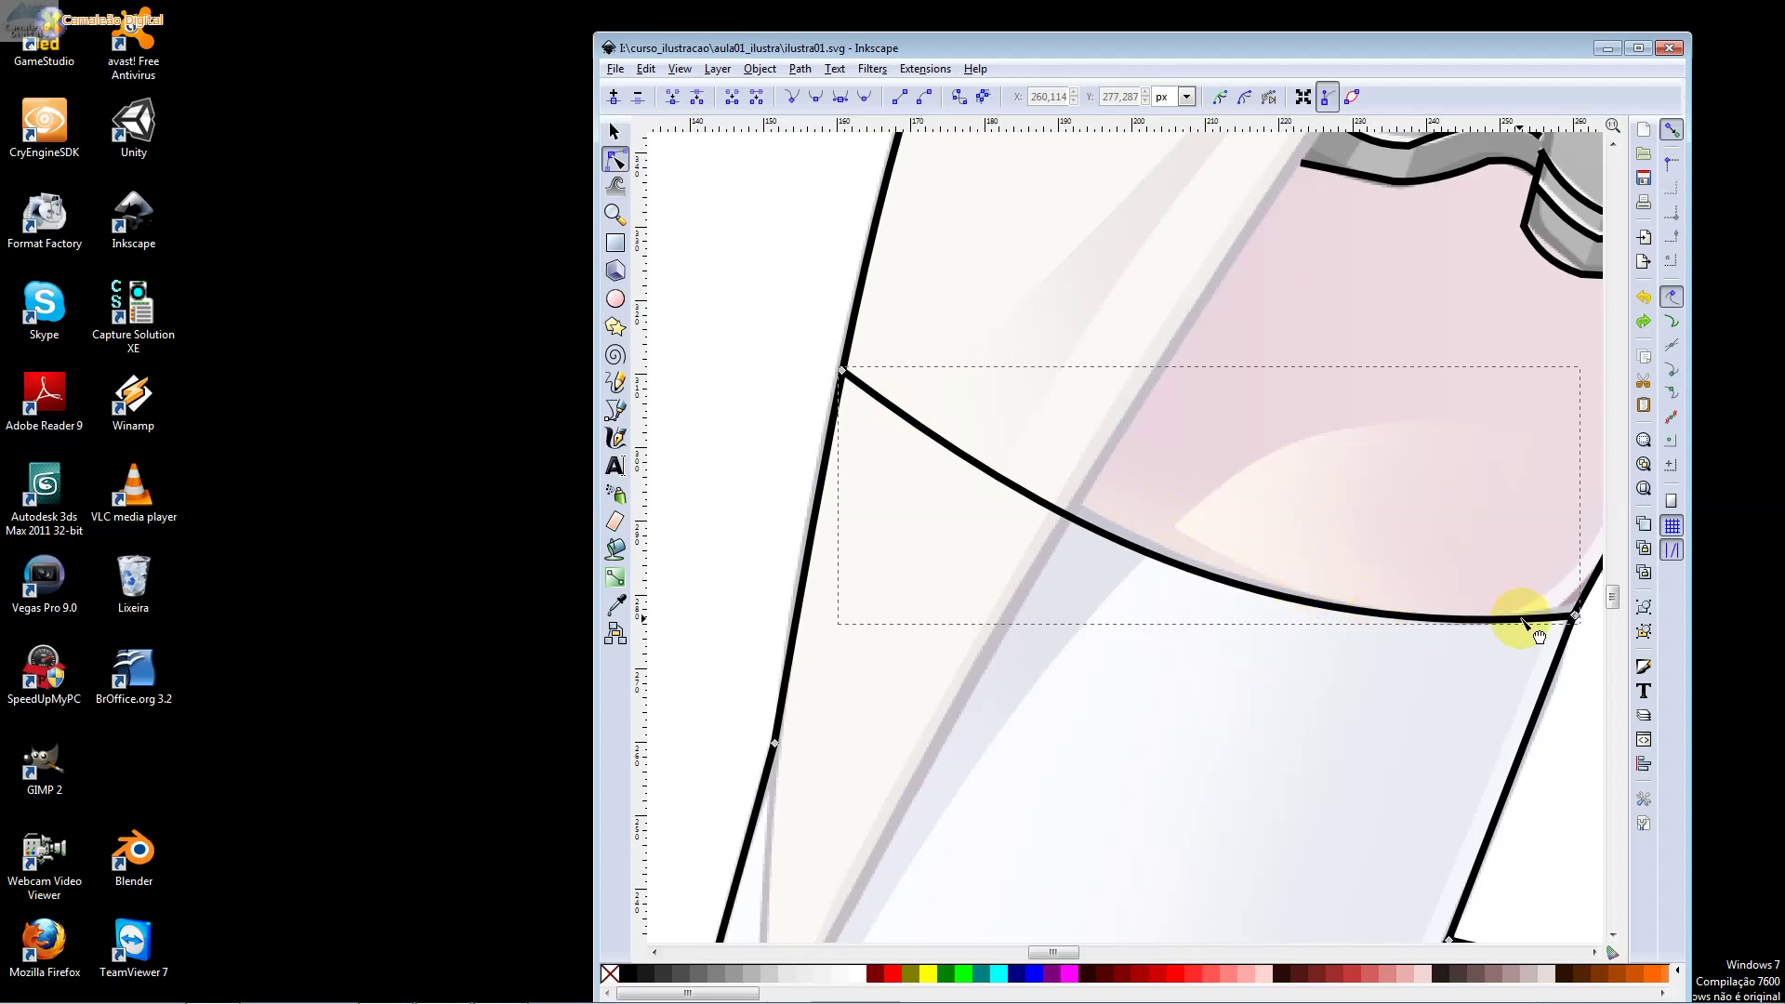
{"action": "left_click", "coordinate": [800, 69]}
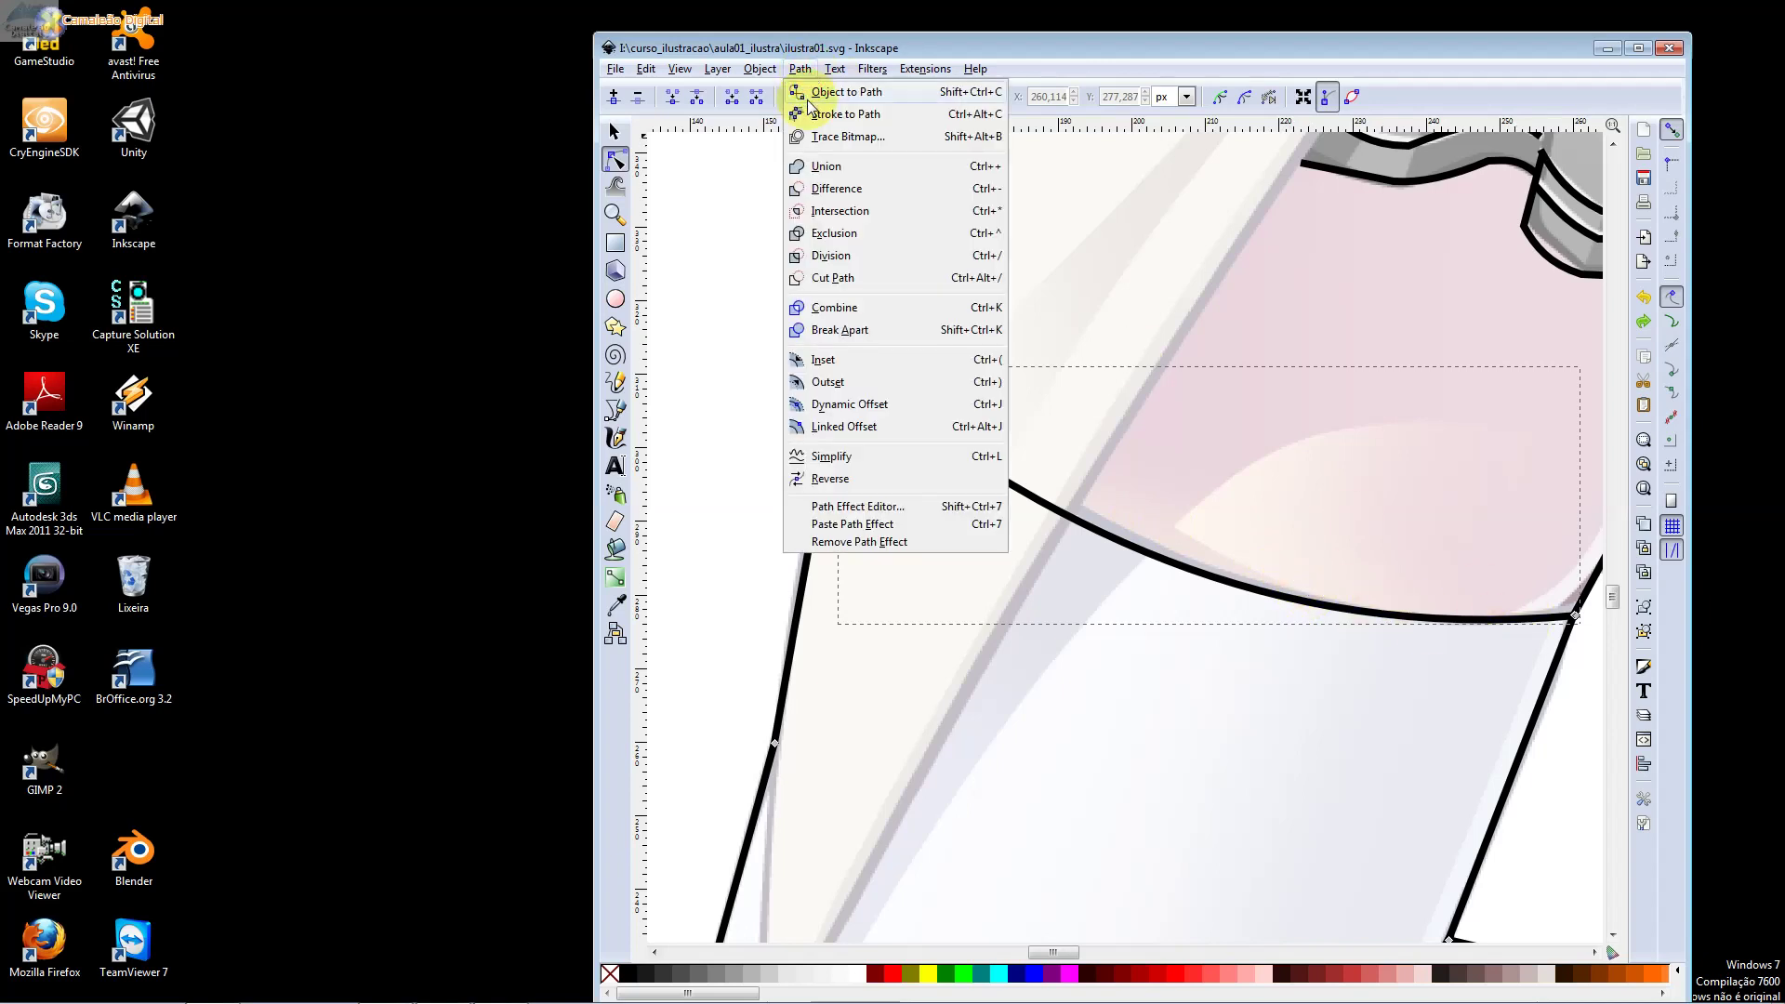
{"action": "left_click", "coordinate": [881, 426]}
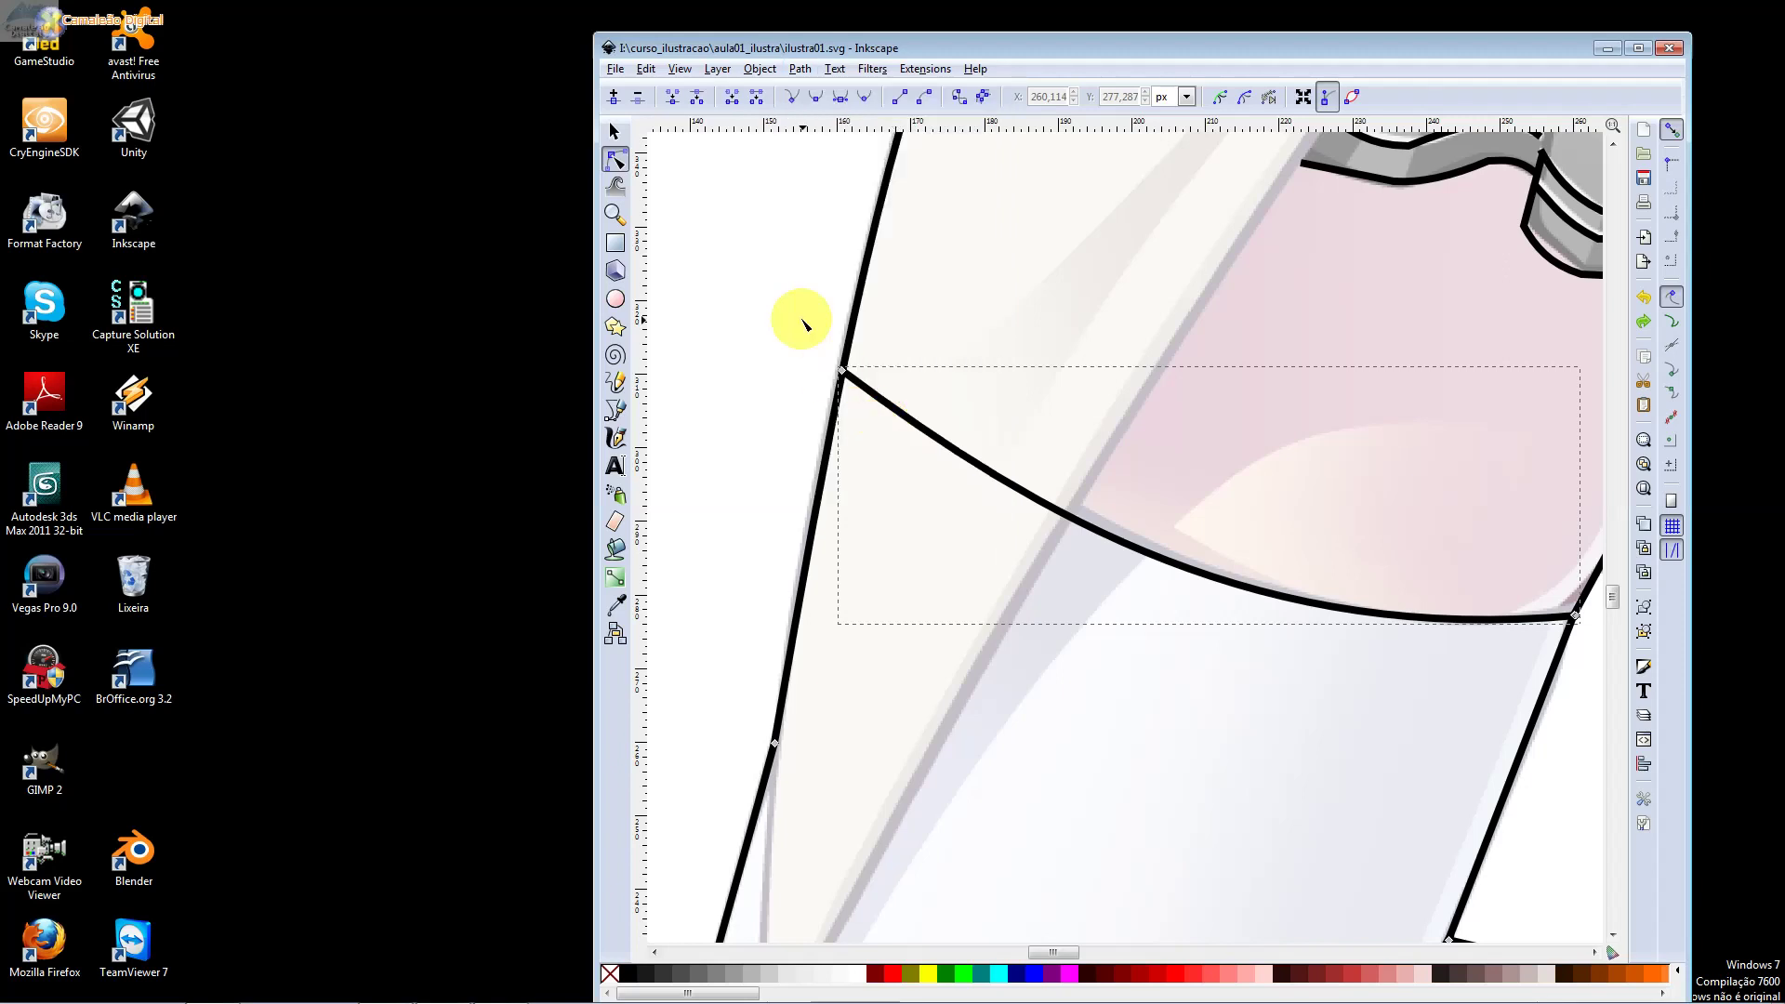
{"action": "left_click", "coordinate": [612, 131]}
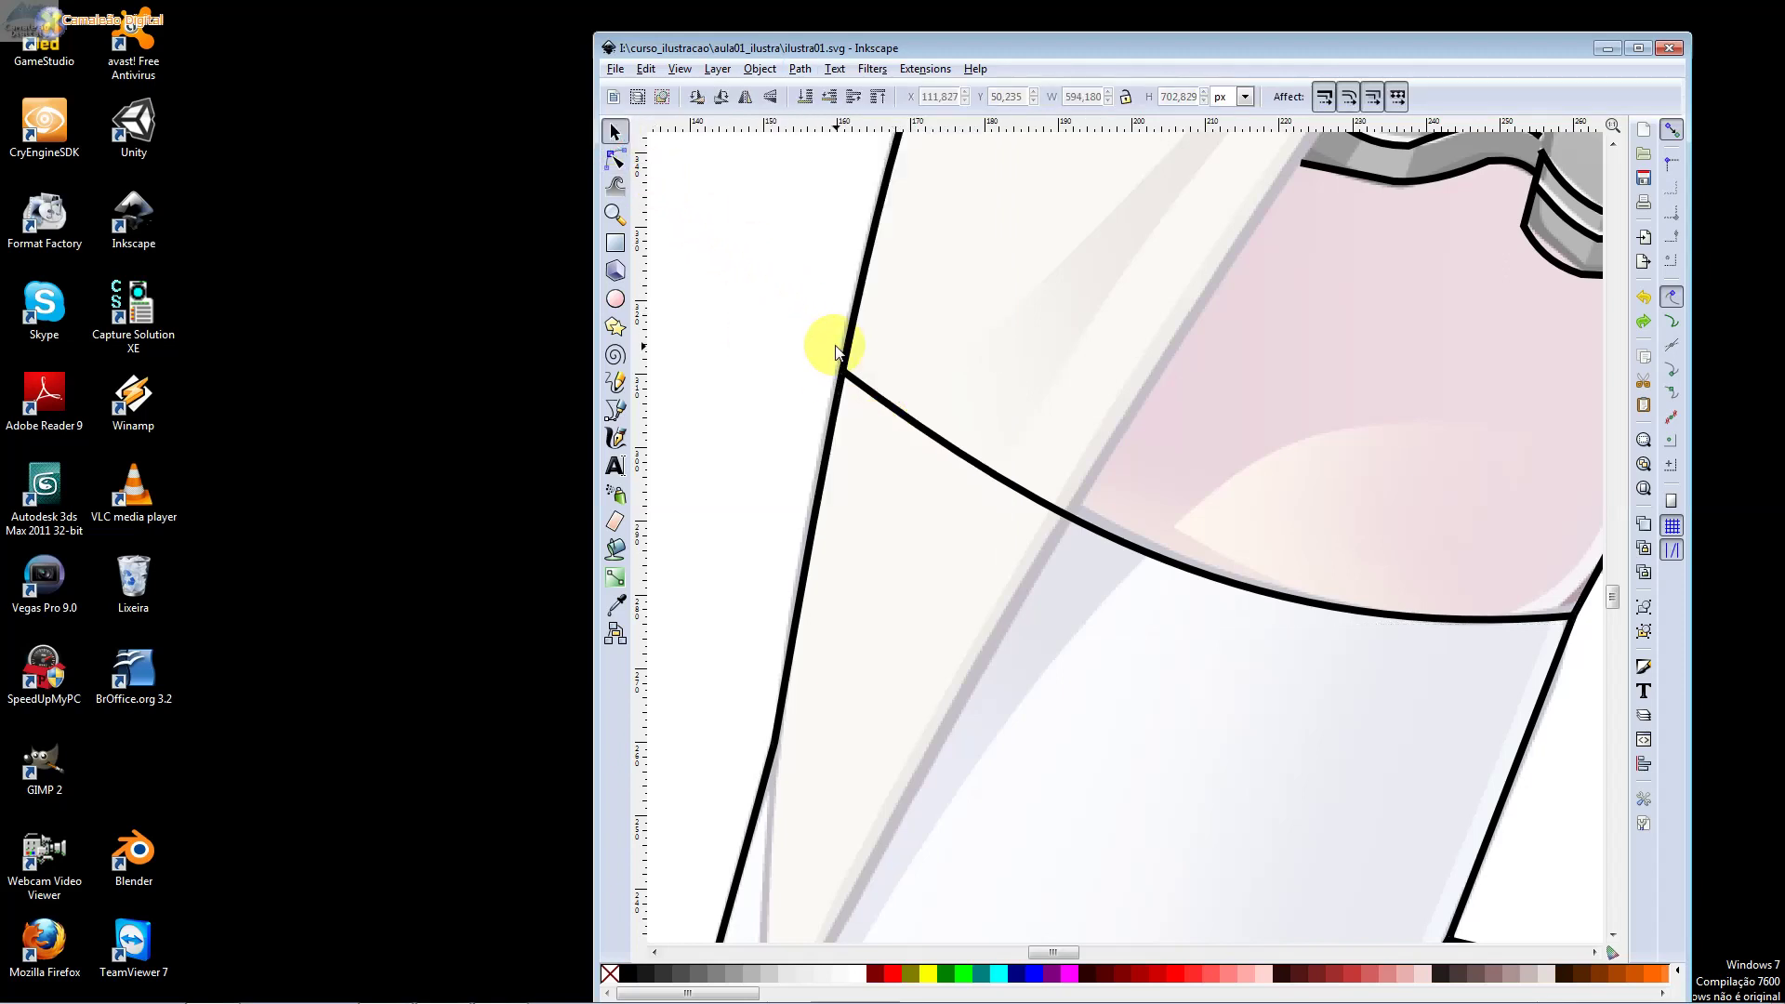
{"action": "scroll", "coordinate": [931, 382], "scroll_direction": "down", "scroll_amount": 1}
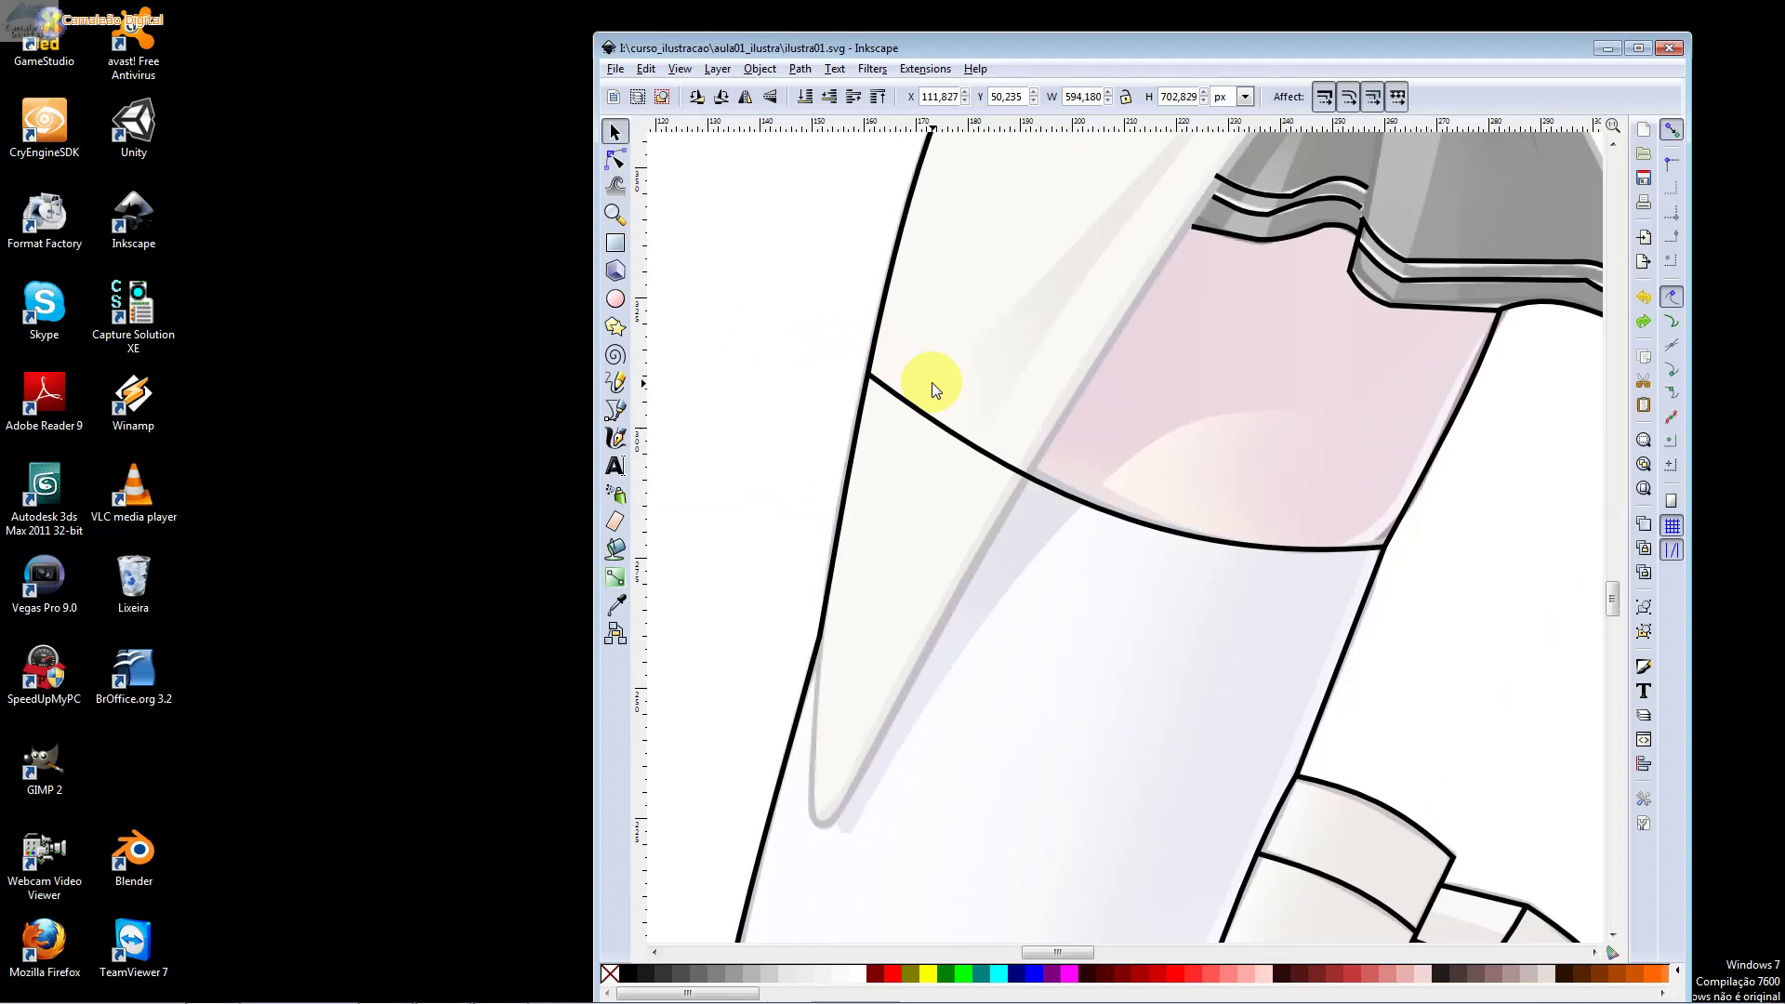
{"action": "left_click", "coordinate": [946, 412]}
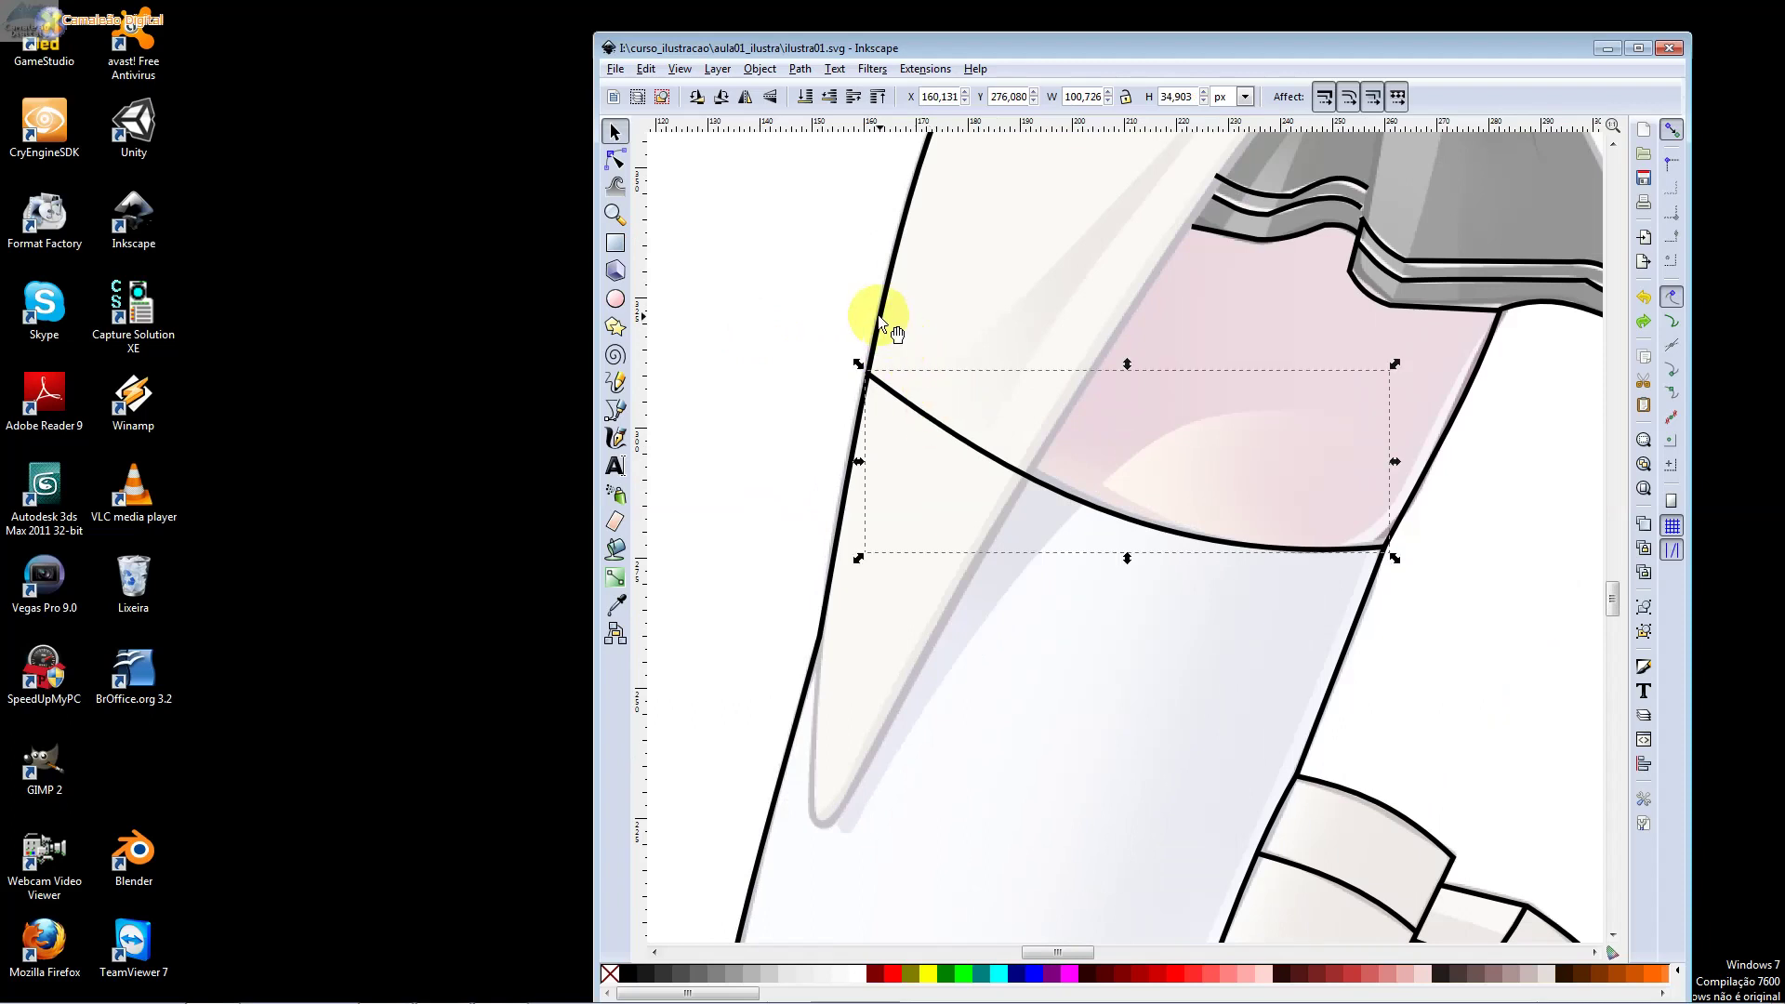
{"action": "left_click", "coordinate": [760, 69]}
{"action": "mouse_move", "coordinate": [800, 69]}
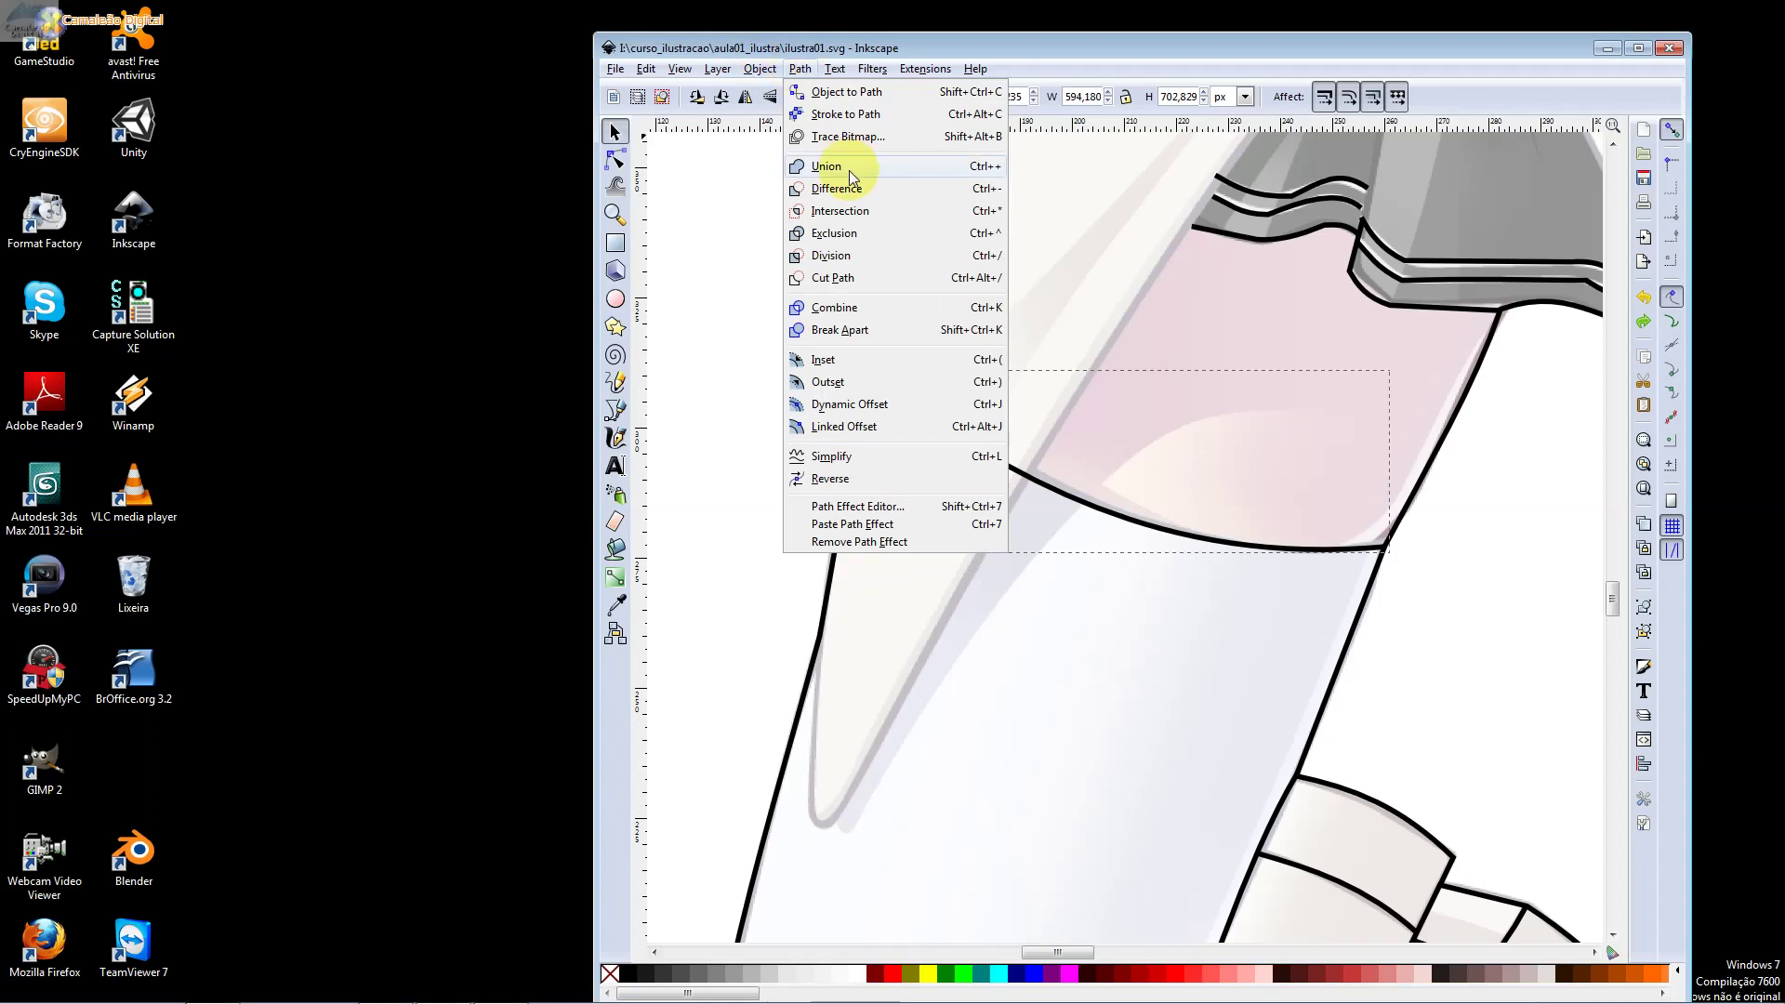
{"action": "left_click", "coordinate": [852, 170]}
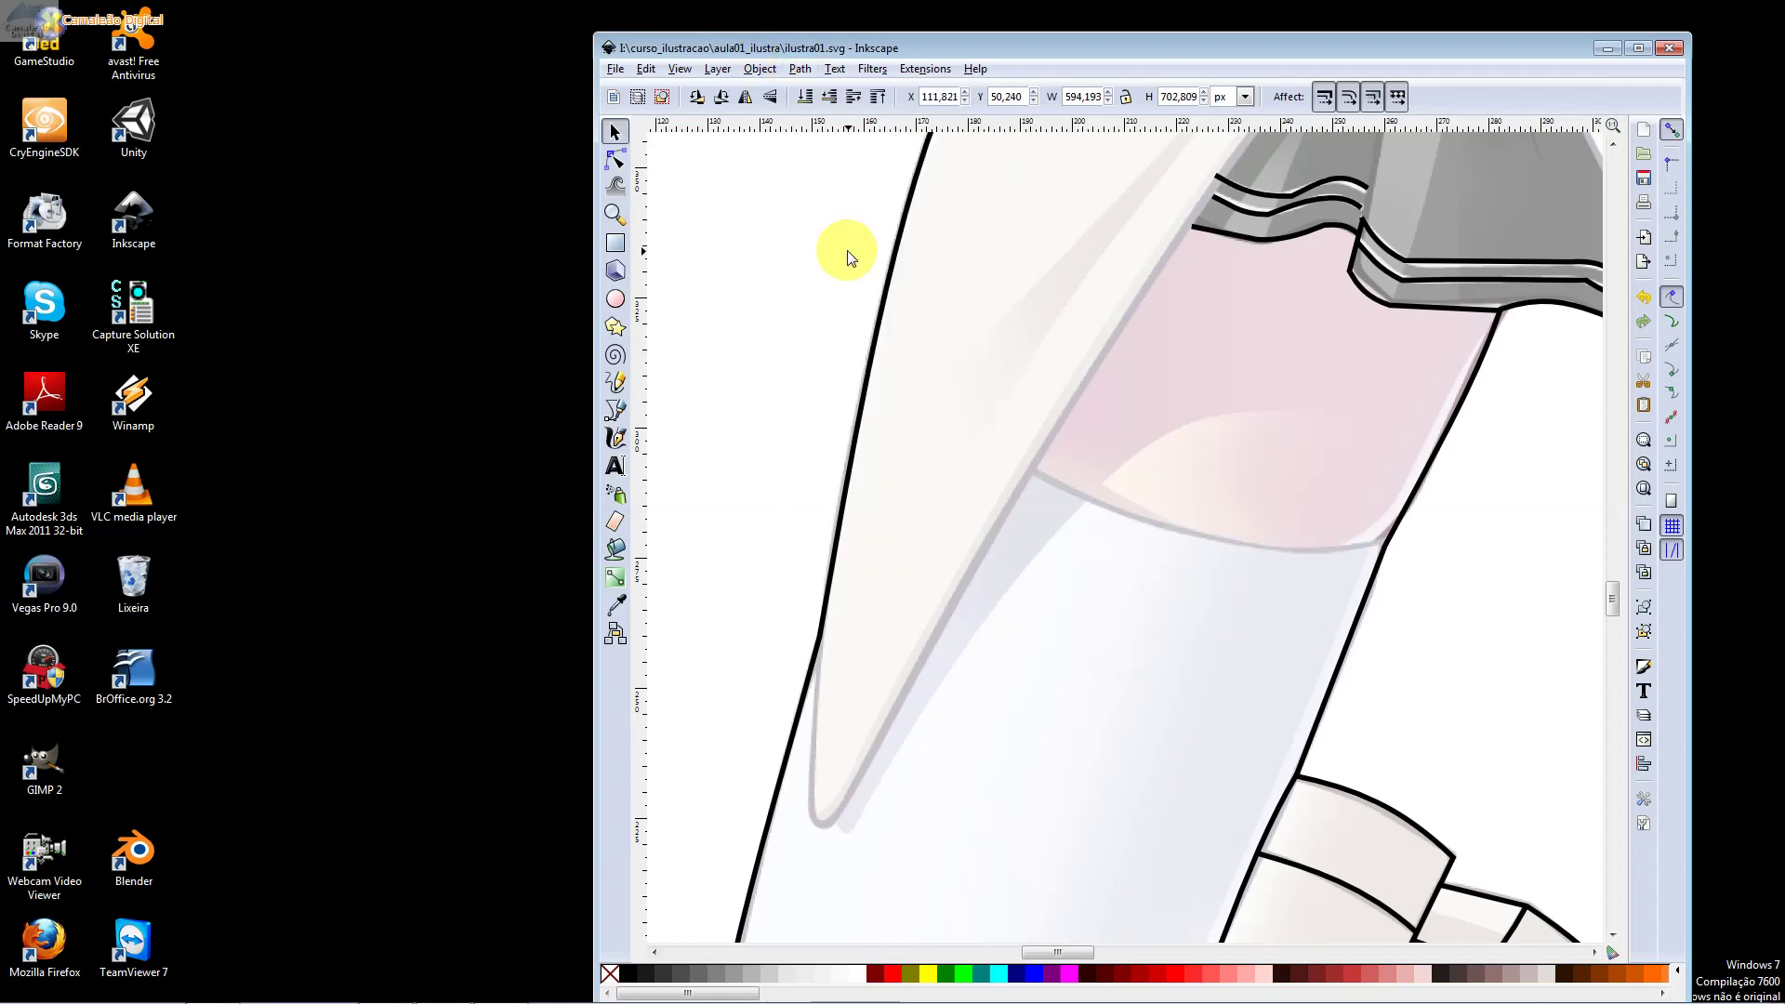
{"action": "scroll", "coordinate": [923, 429], "scroll_direction": "down", "scroll_amount": 2}
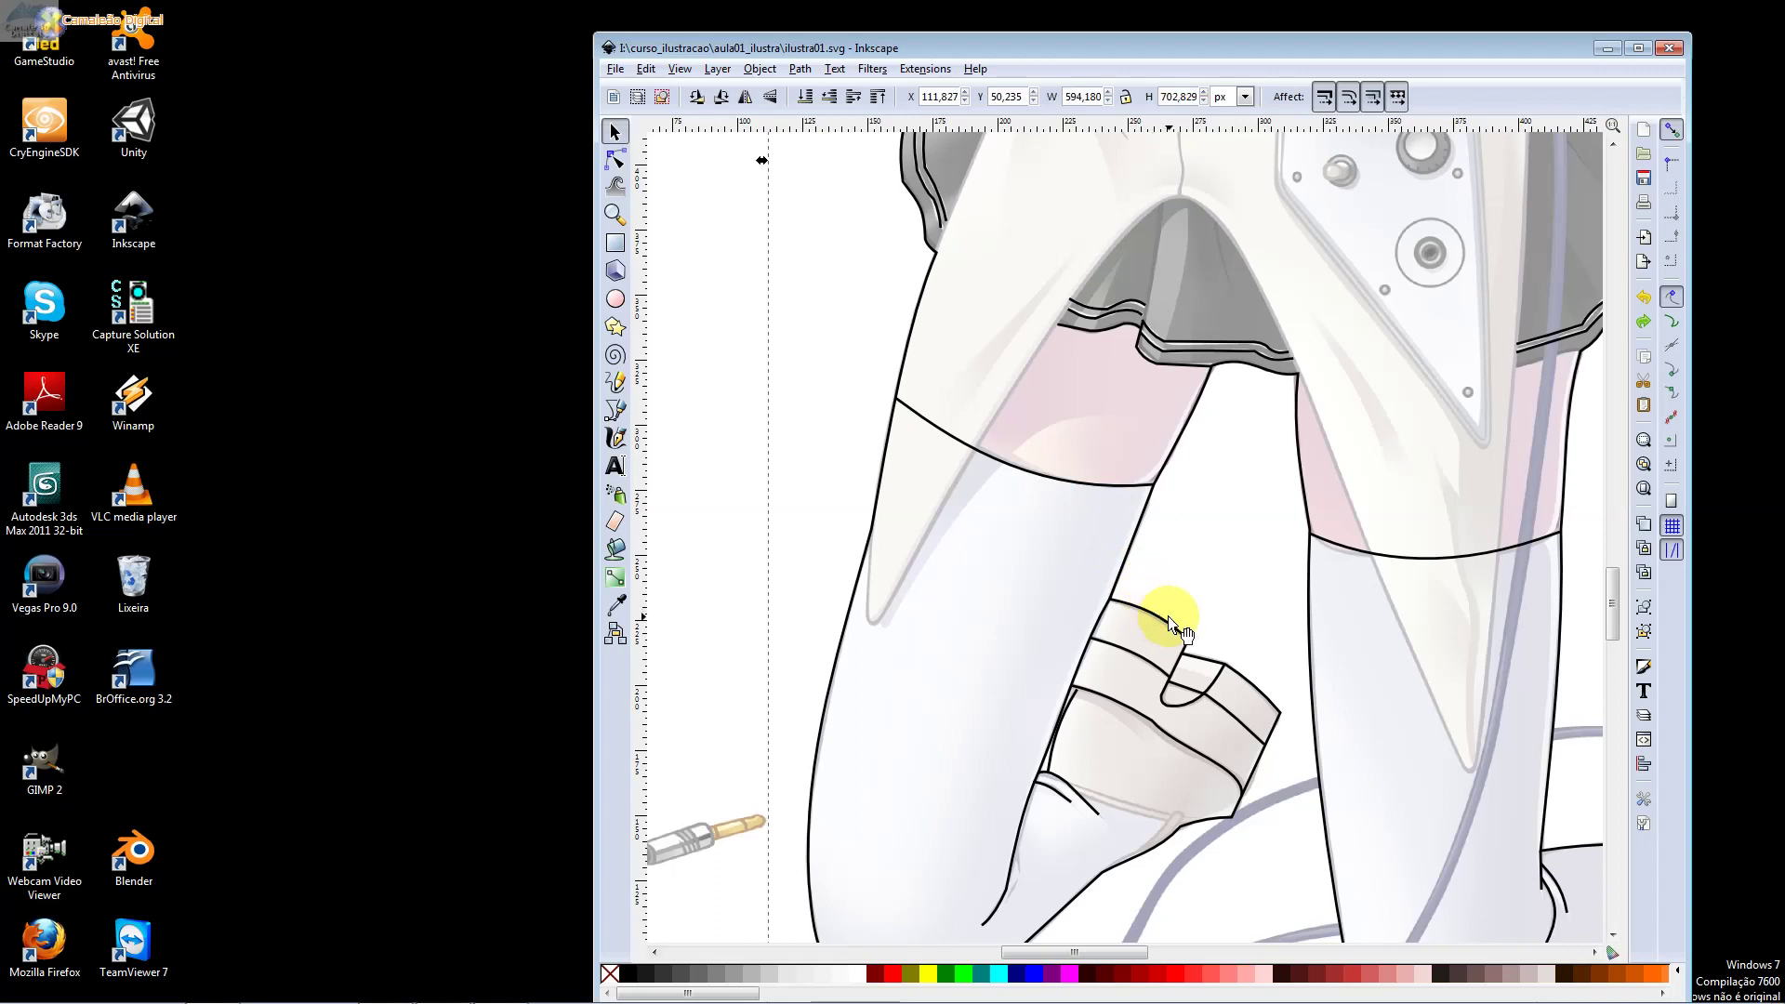
Snap the sock-top curve's end node onto the leg outline and reshape the curve and its corner node
{"action": "left_click", "coordinate": [1336, 543]}
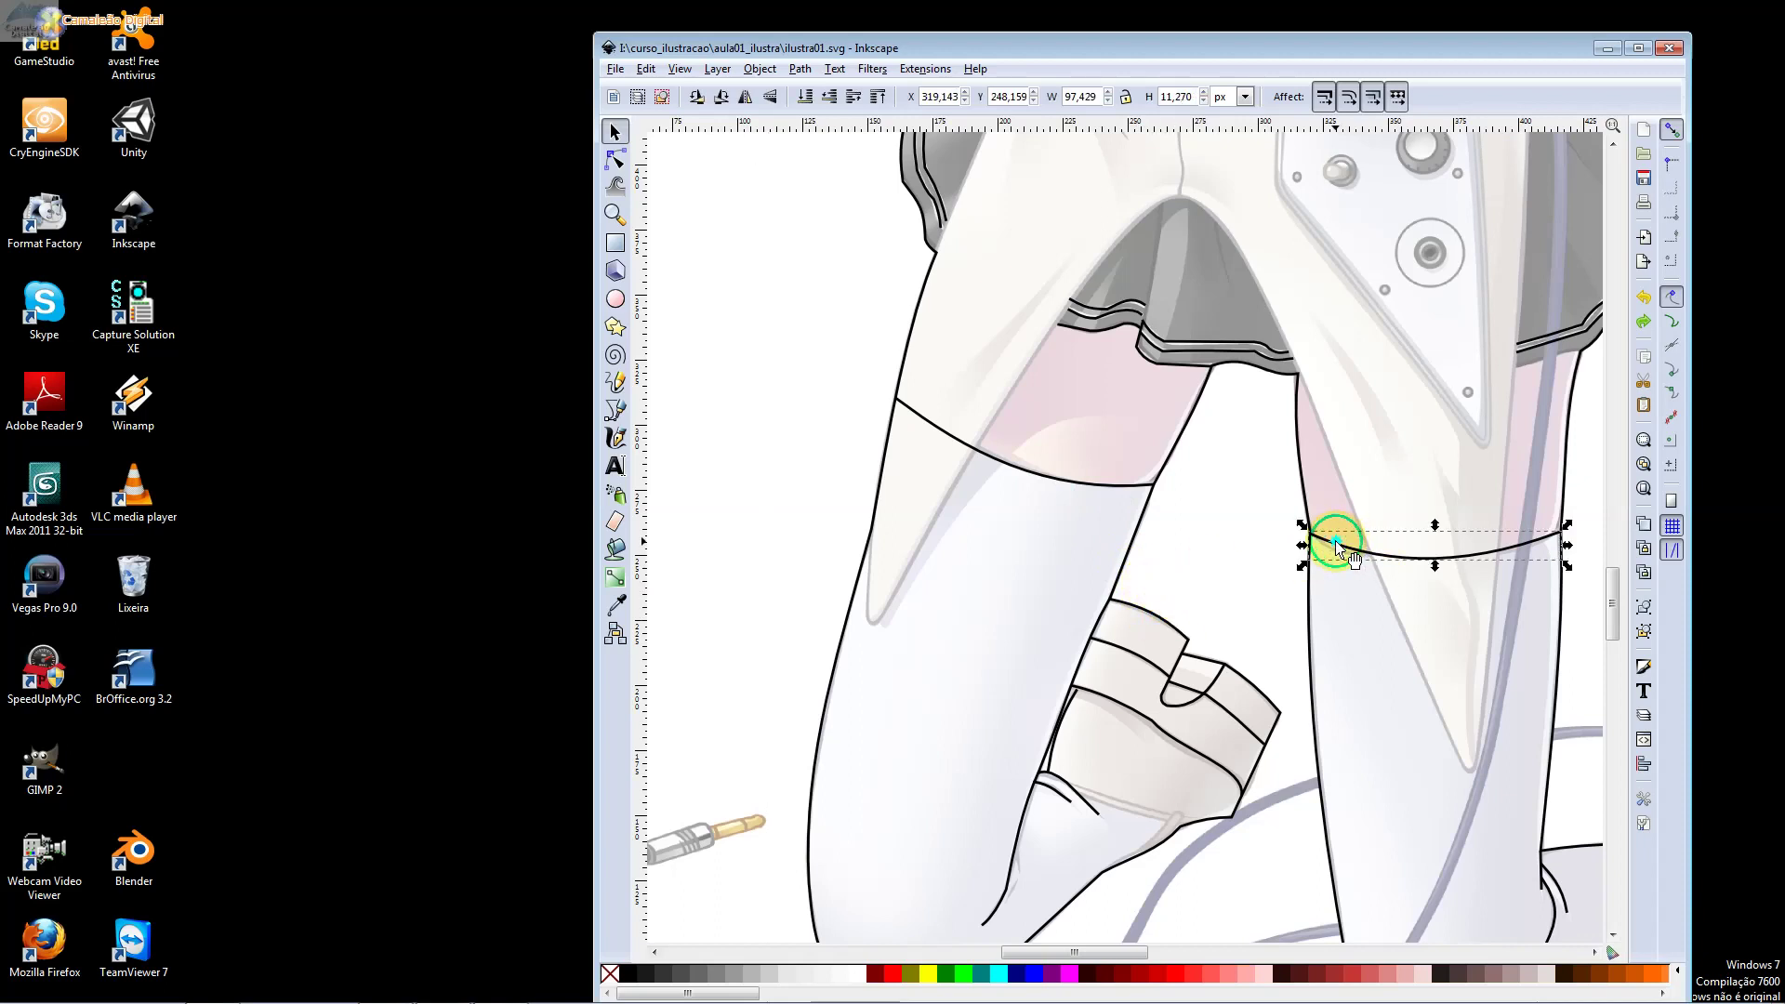
{"action": "left_click", "coordinate": [1567, 483]}
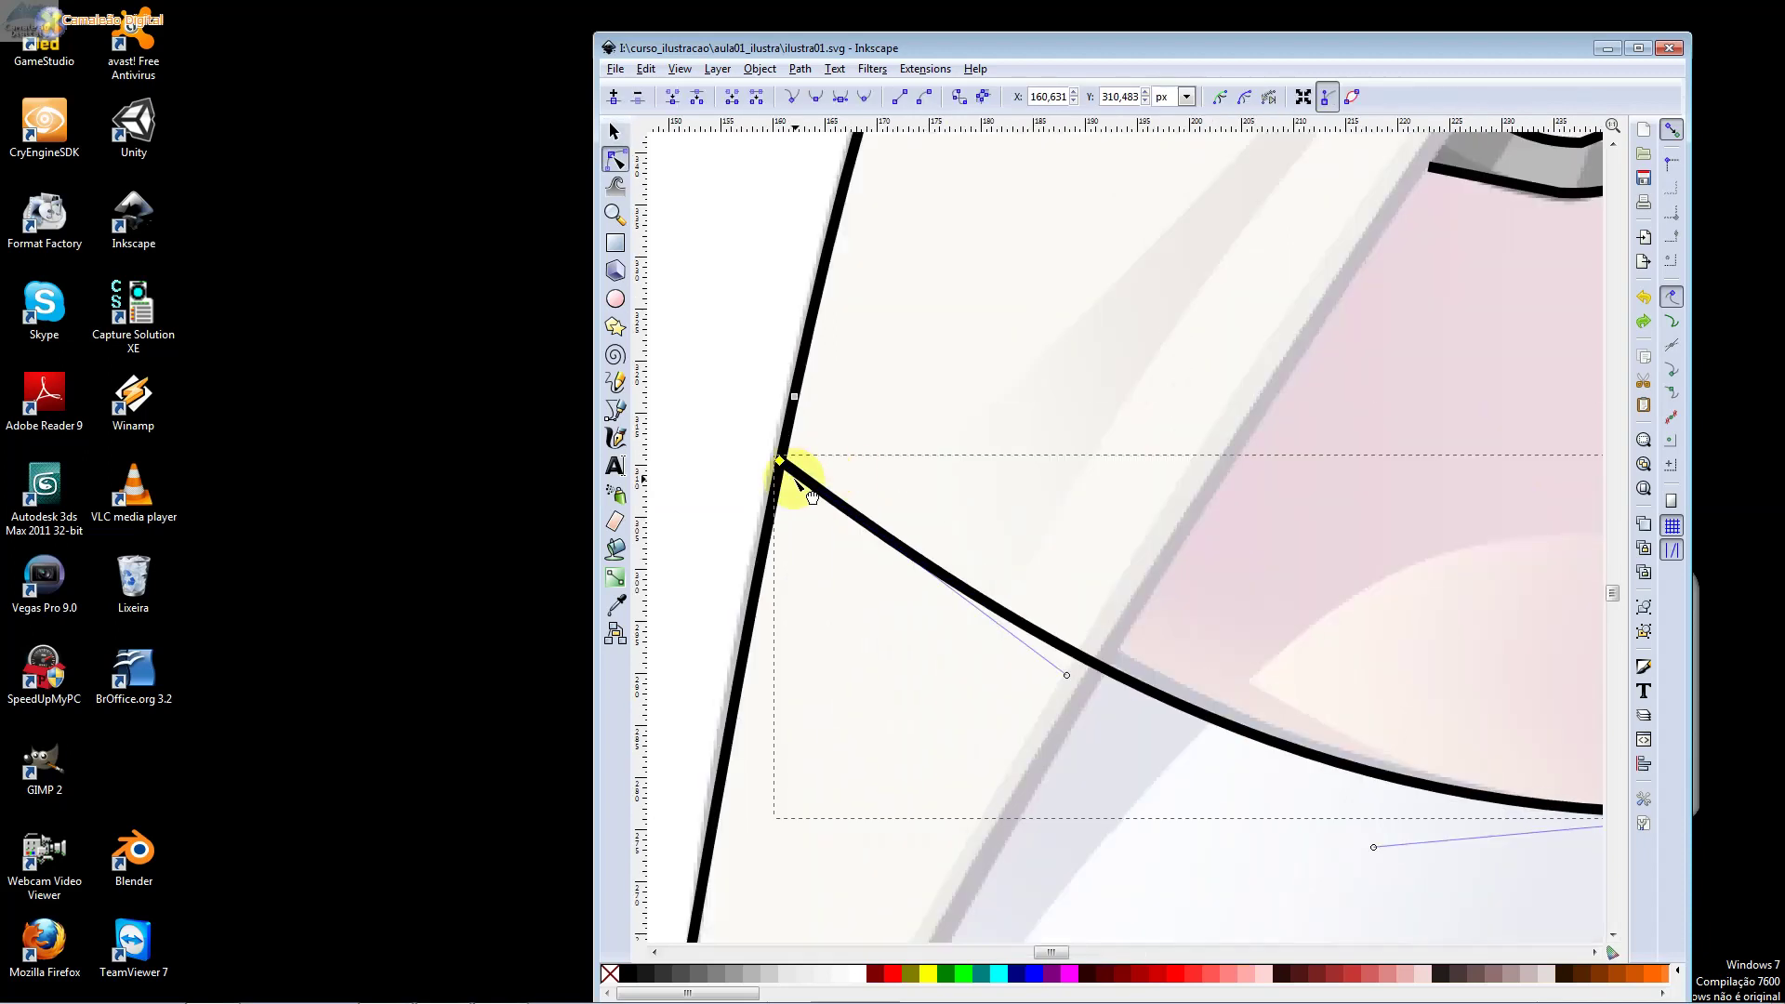
{"action": "left_click_drag", "start_coordinate": [795, 398], "coordinate": [783, 463]}
{"action": "left_click_drag", "start_coordinate": [791, 397], "coordinate": [797, 398]}
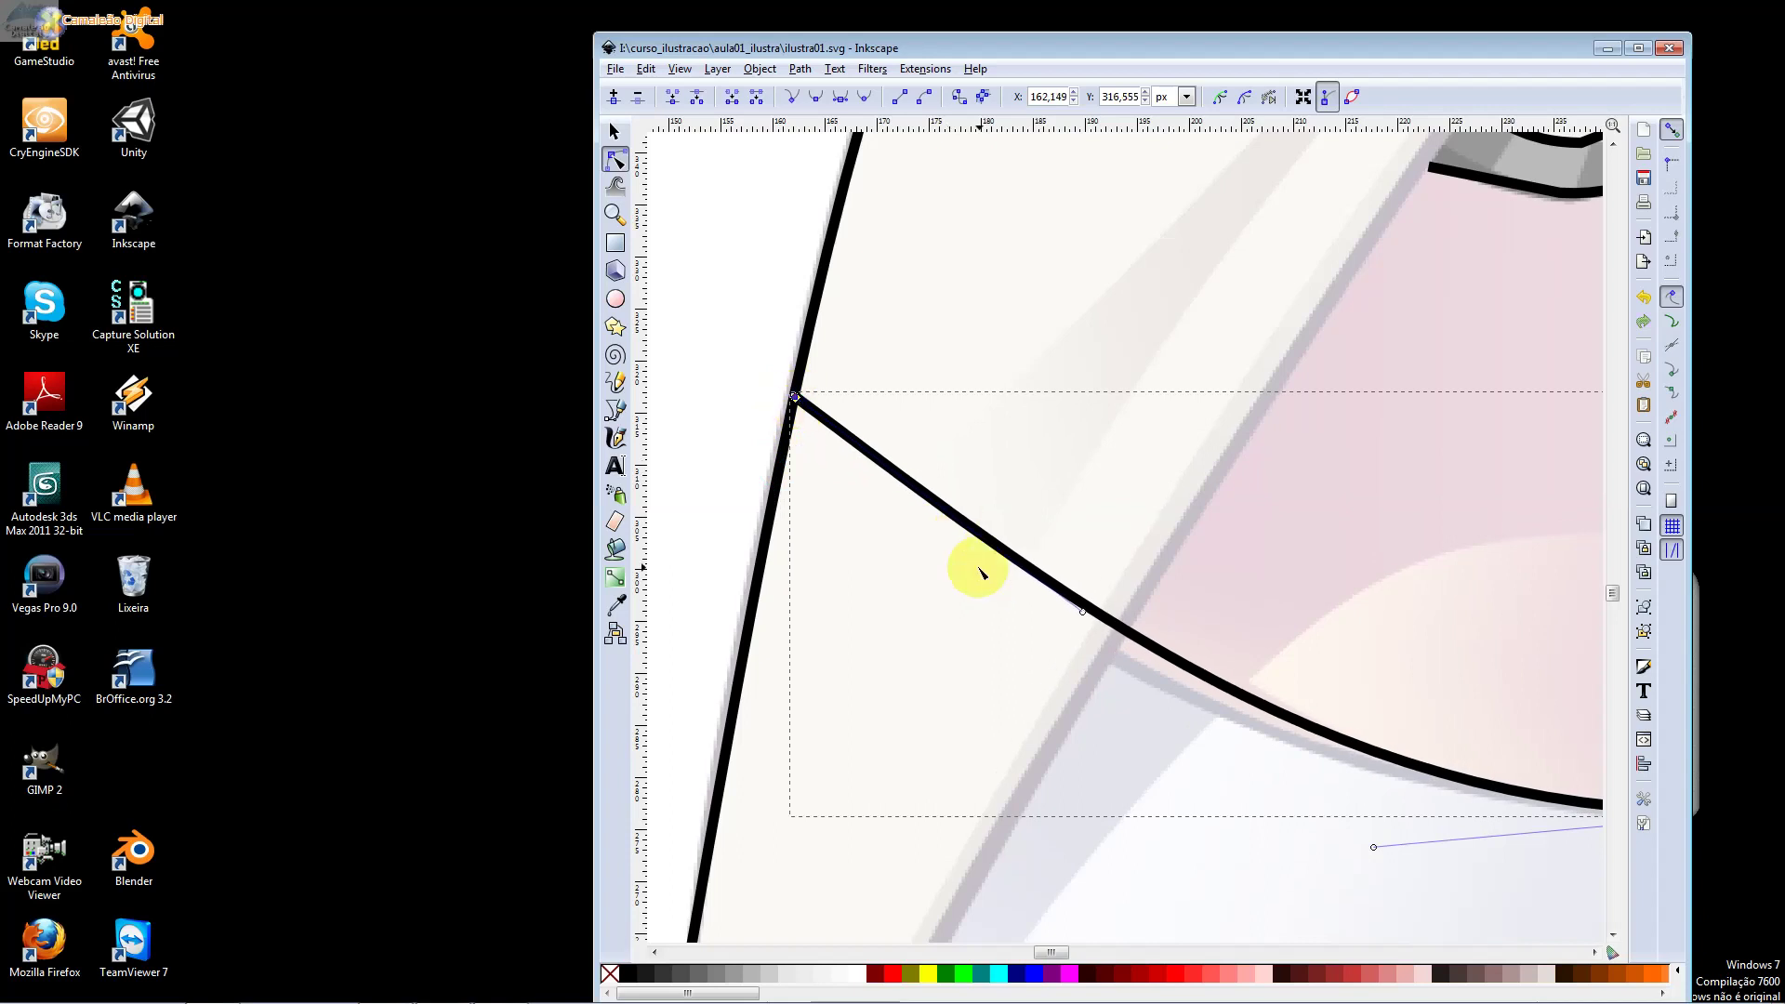
{"action": "left_click_drag", "start_coordinate": [1078, 611], "coordinate": [1068, 657]}
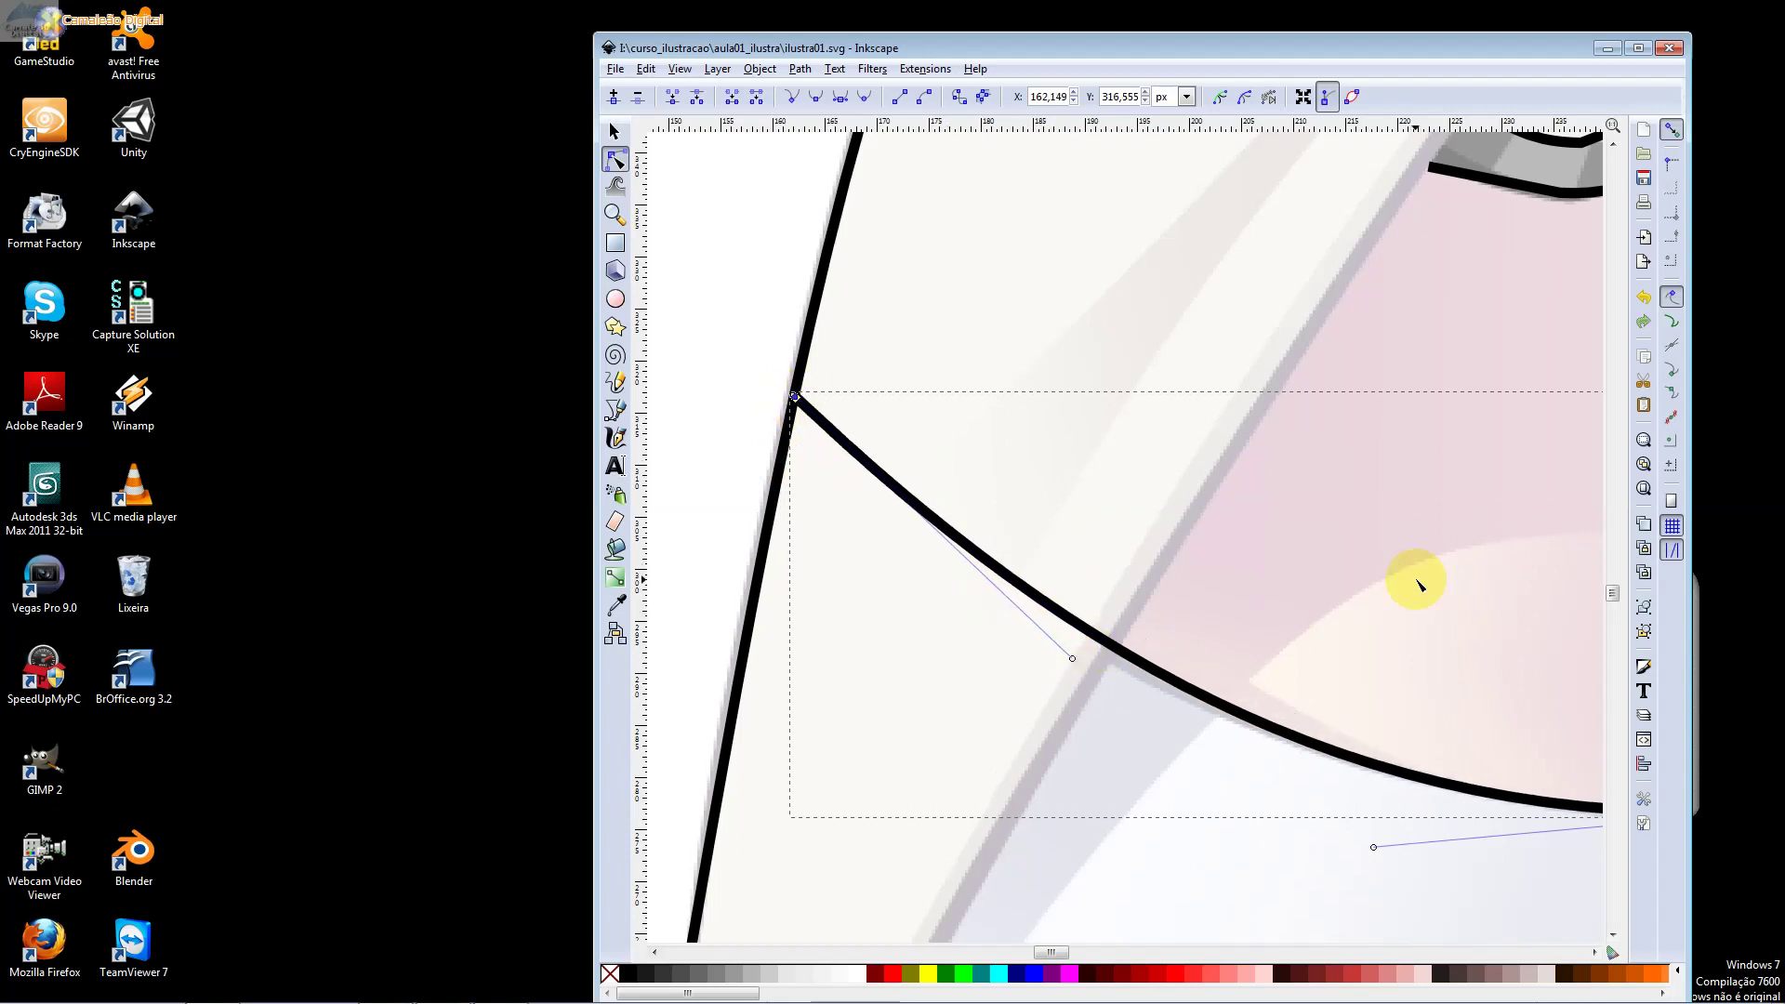
{"action": "scroll", "coordinate": [1414, 585], "scroll_direction": "down", "scroll_amount": 1, "text": "ctrl"}
{"action": "left_click_drag", "start_coordinate": [1432, 586], "coordinate": [884, 584]}
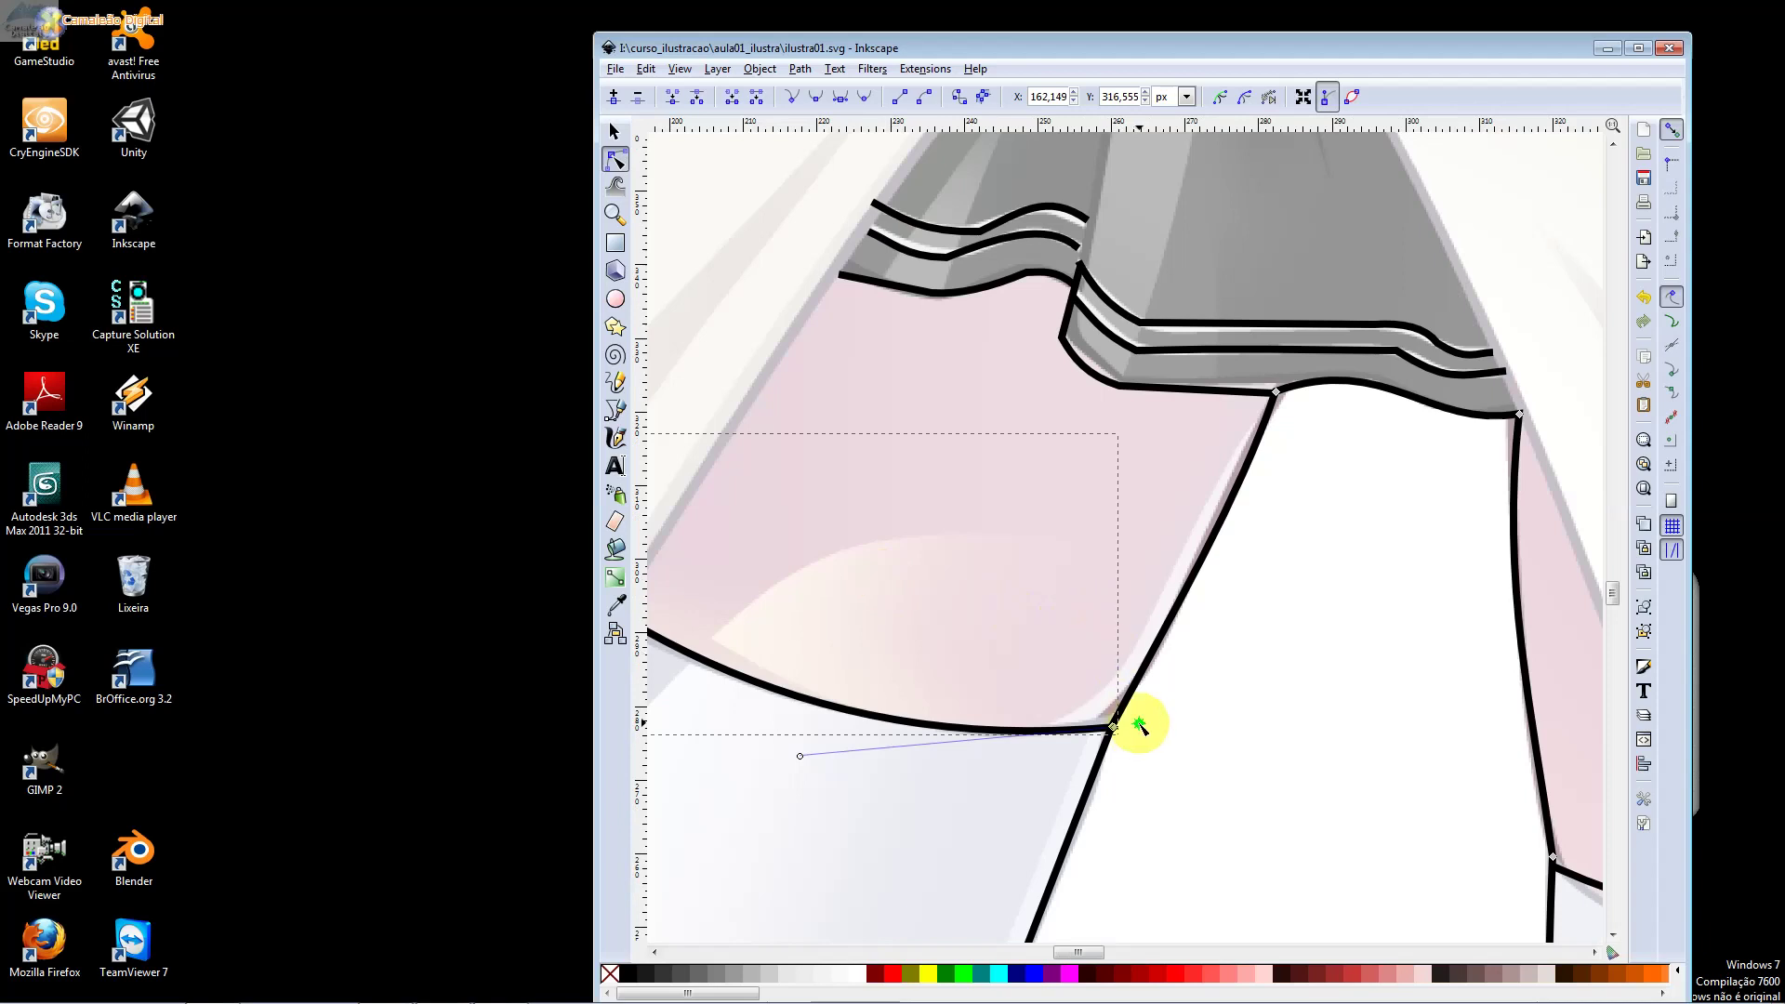
{"action": "scroll", "coordinate": [1139, 730], "scroll_direction": "up", "scroll_amount": 1, "text": "ctrl"}
{"action": "scroll", "coordinate": [1136, 707], "scroll_direction": "up", "scroll_amount": 1, "text": "ctrl"}
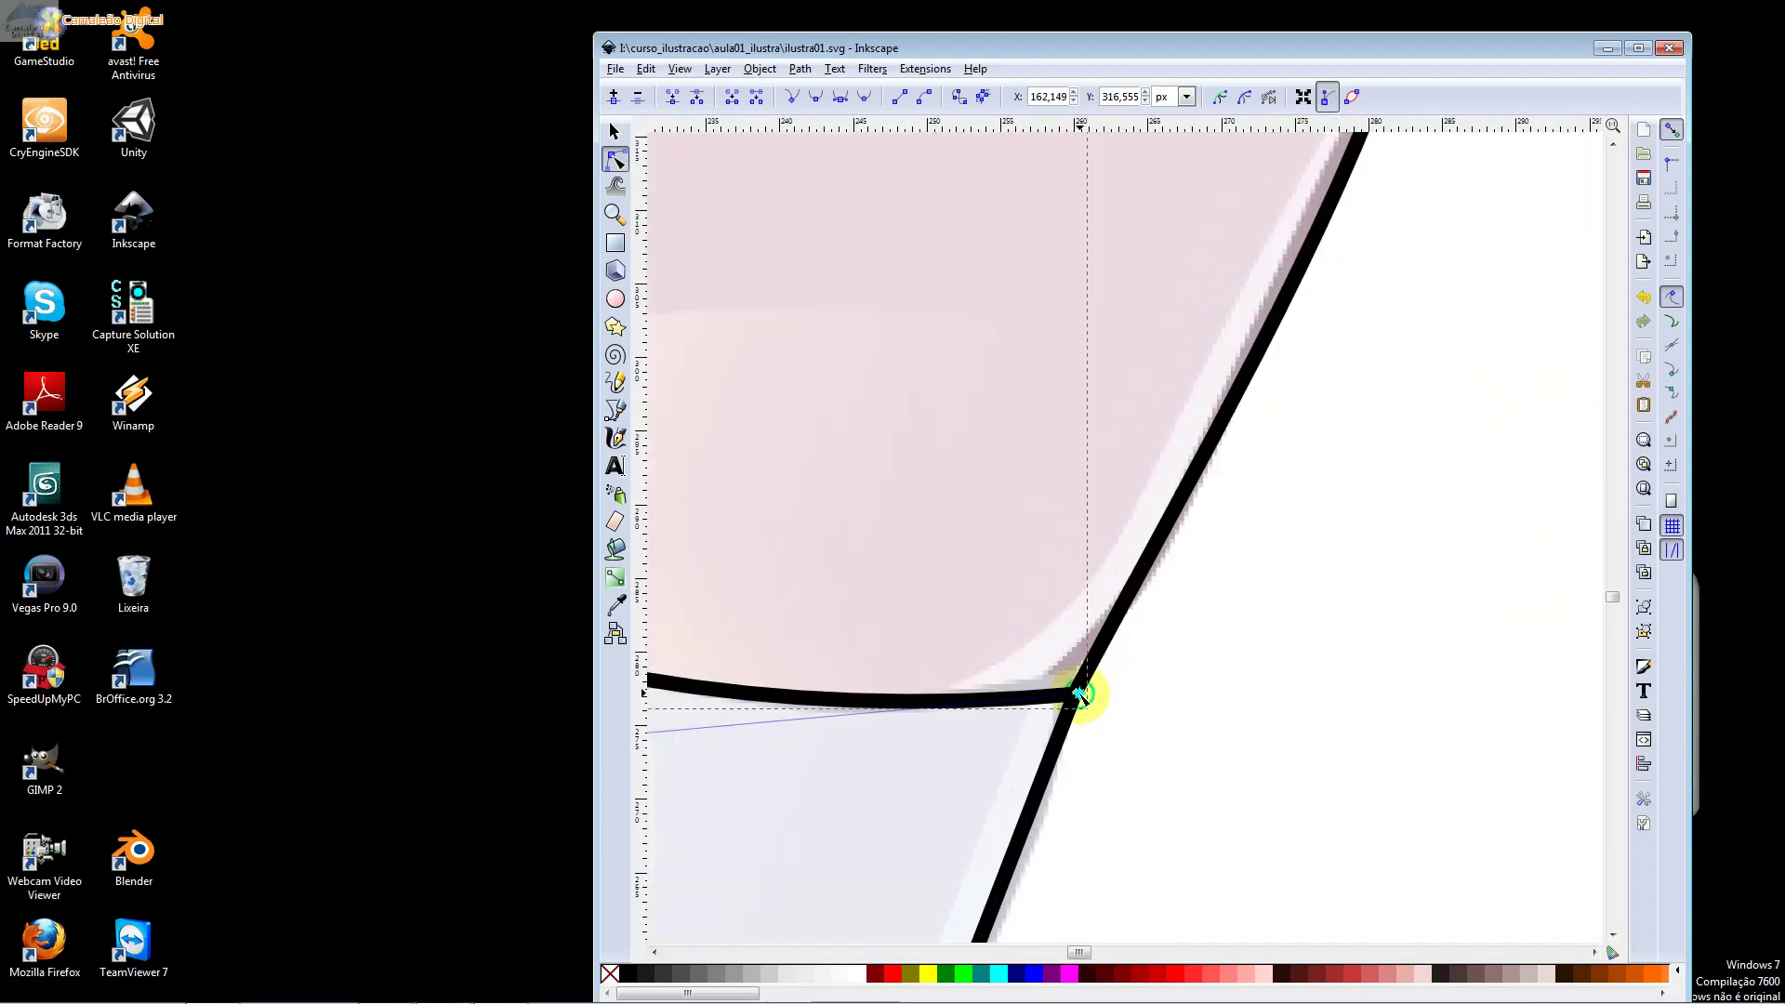
{"action": "left_click_drag", "start_coordinate": [1079, 695], "coordinate": [1075, 692]}
Return to the Selector and select the left sock-top curve on its own
{"action": "scroll", "coordinate": [1078, 517], "scroll_direction": "down", "scroll_amount": 1}
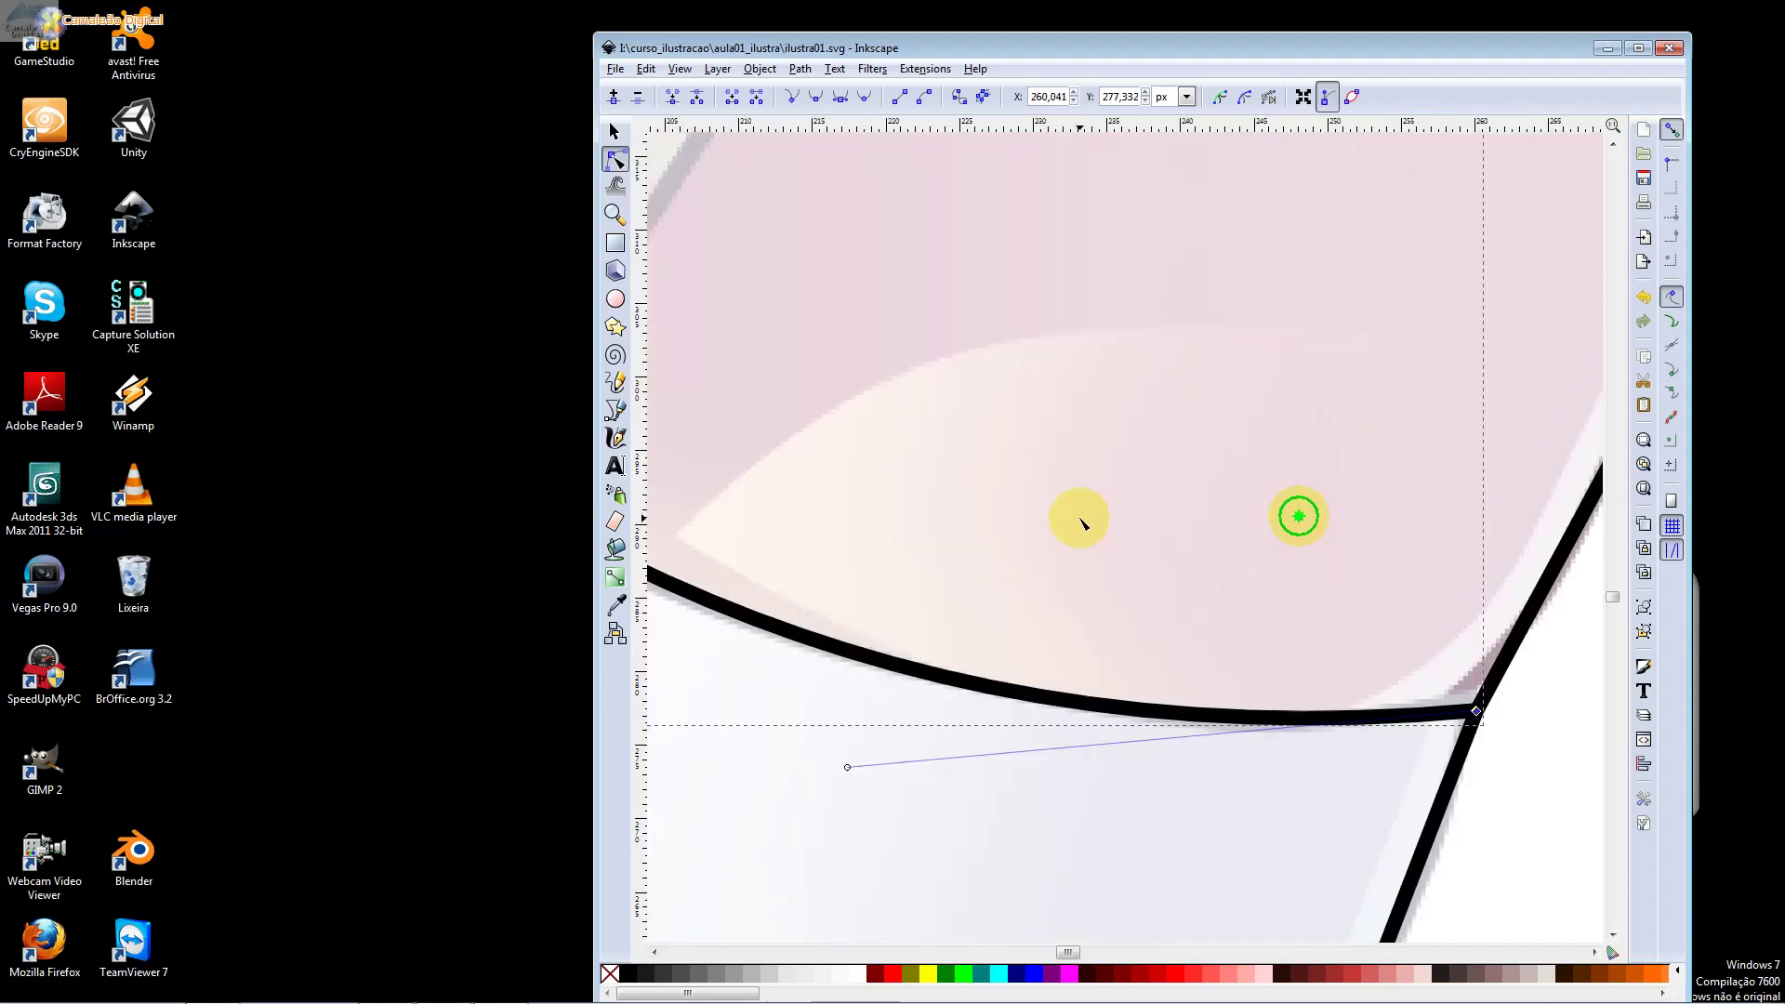
{"action": "scroll", "coordinate": [1078, 516], "scroll_direction": "down", "scroll_amount": 1}
{"action": "scroll", "coordinate": [1248, 507], "scroll_direction": "down", "scroll_amount": 1}
{"action": "key", "text": "s"}
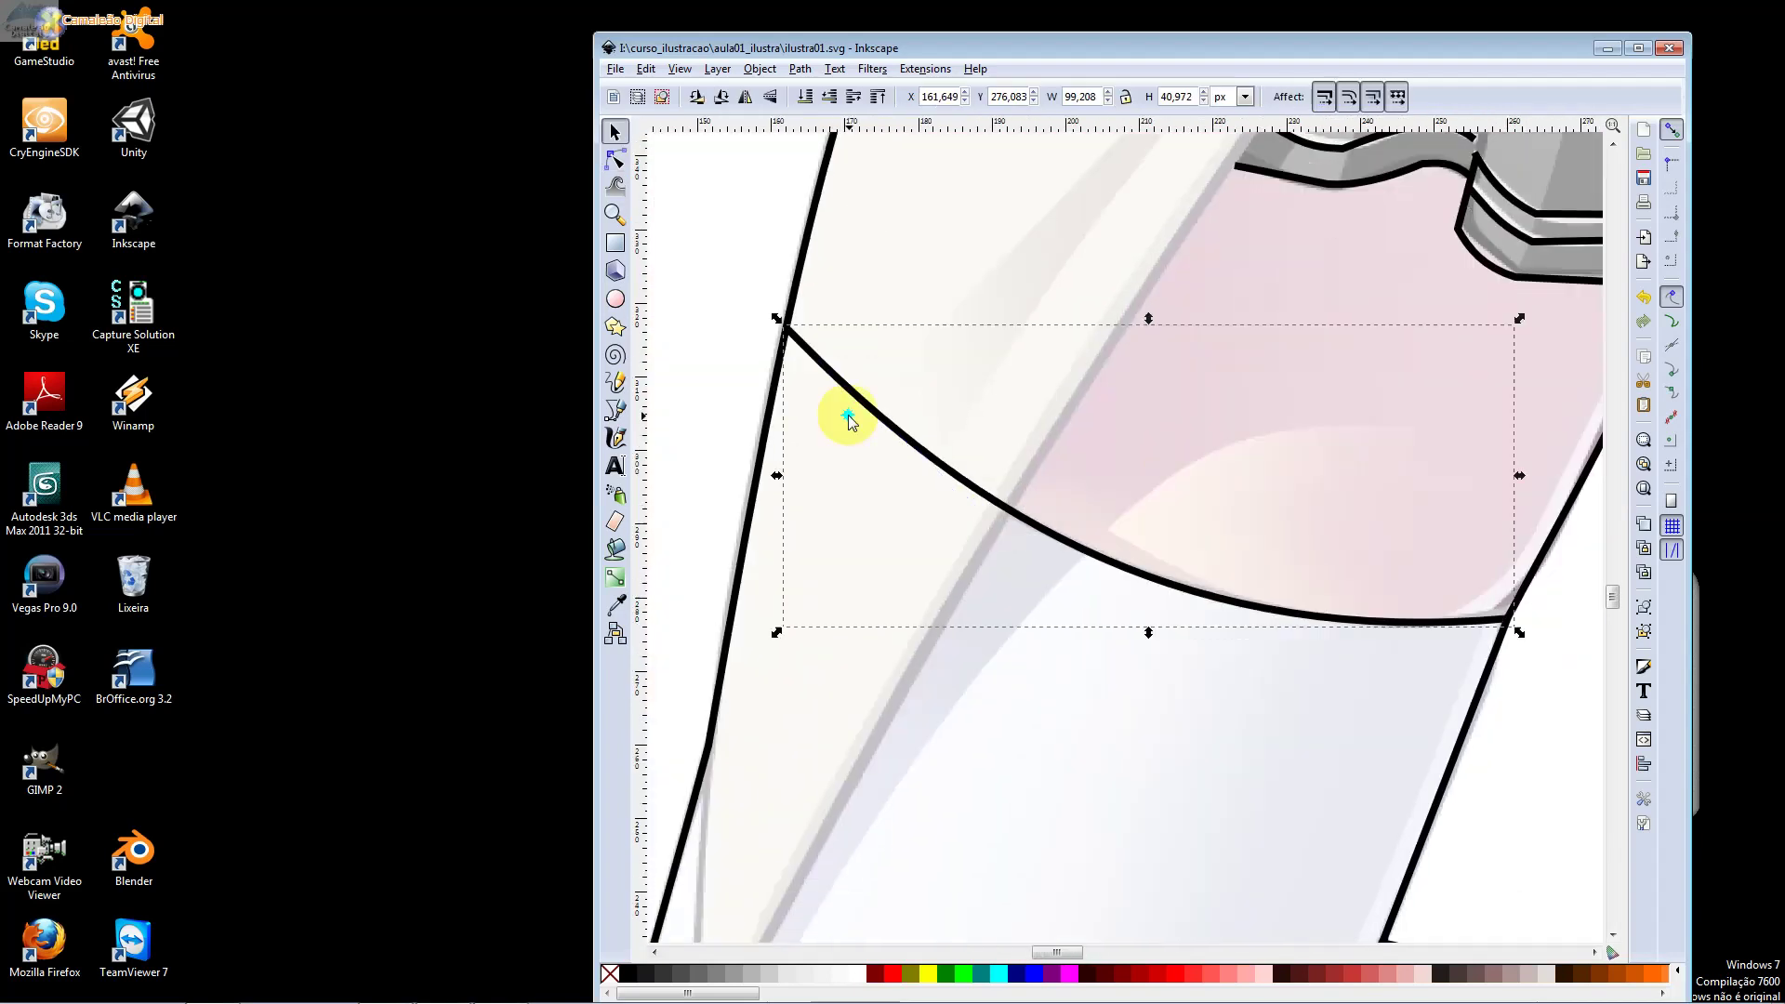
{"action": "left_click", "coordinate": [803, 281]}
{"action": "left_click", "coordinate": [818, 352], "text": "shift"}
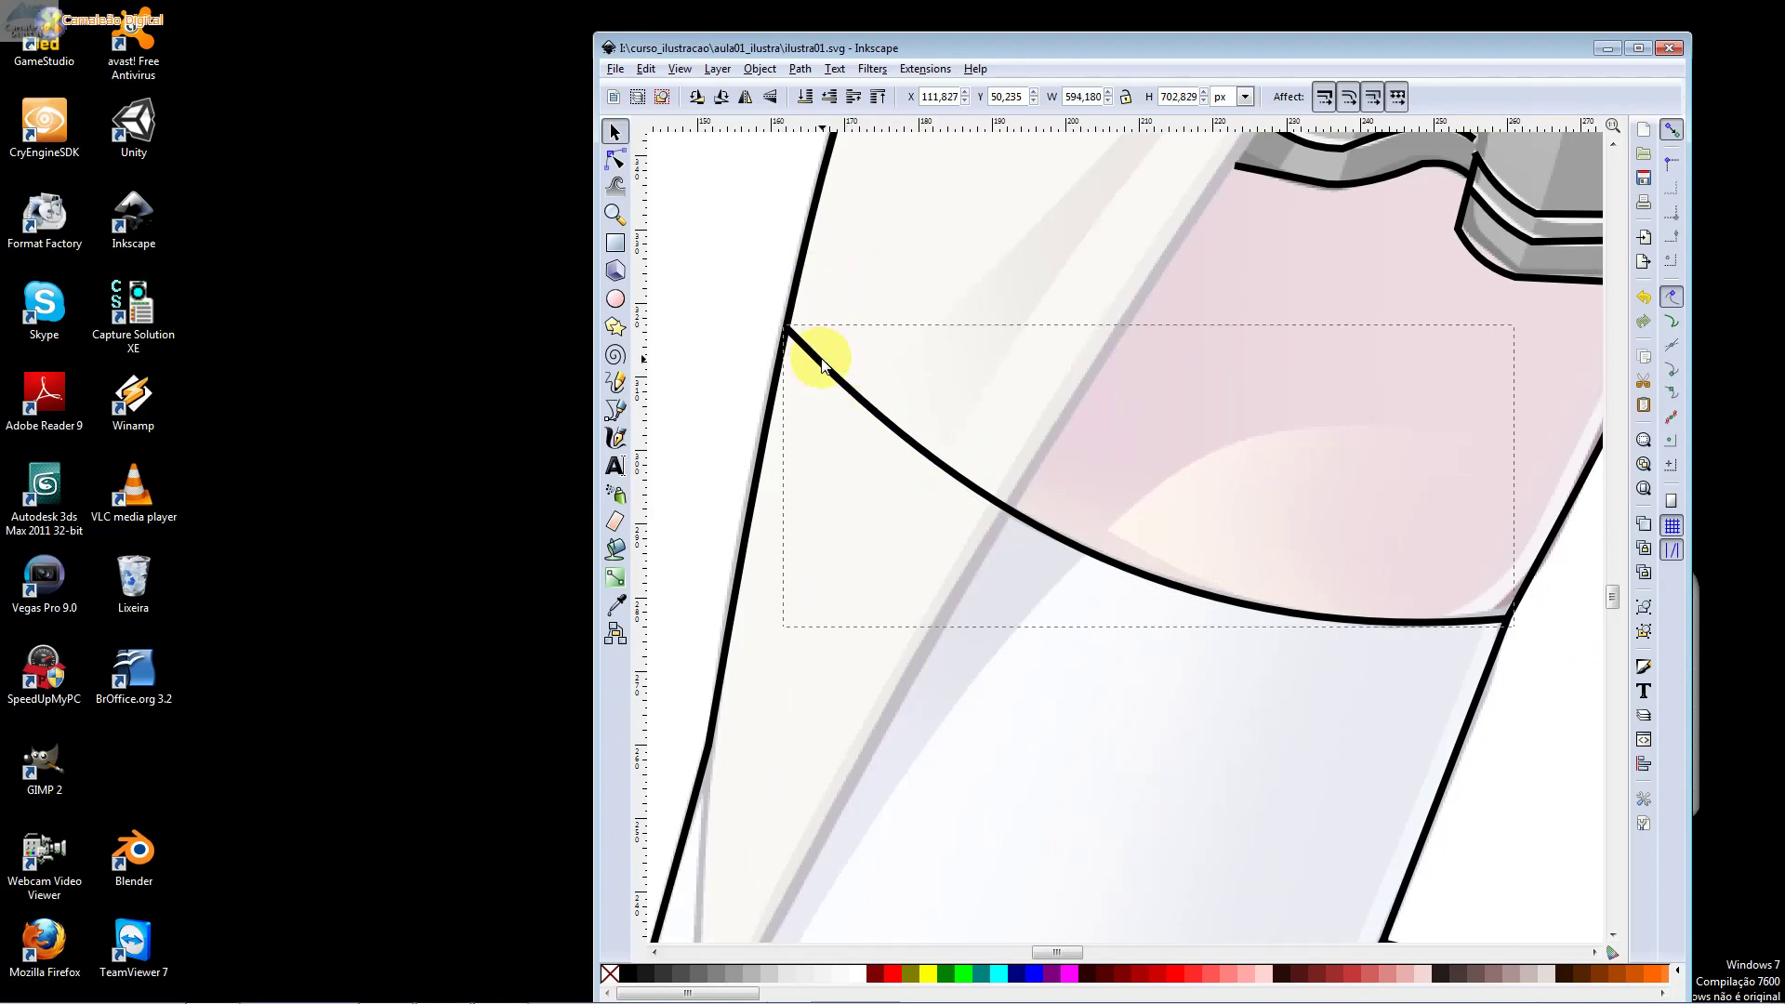
{"action": "scroll", "coordinate": [820, 358], "scroll_direction": "down", "scroll_amount": 2}
{"action": "left_click", "coordinate": [821, 272], "text": "shift"}
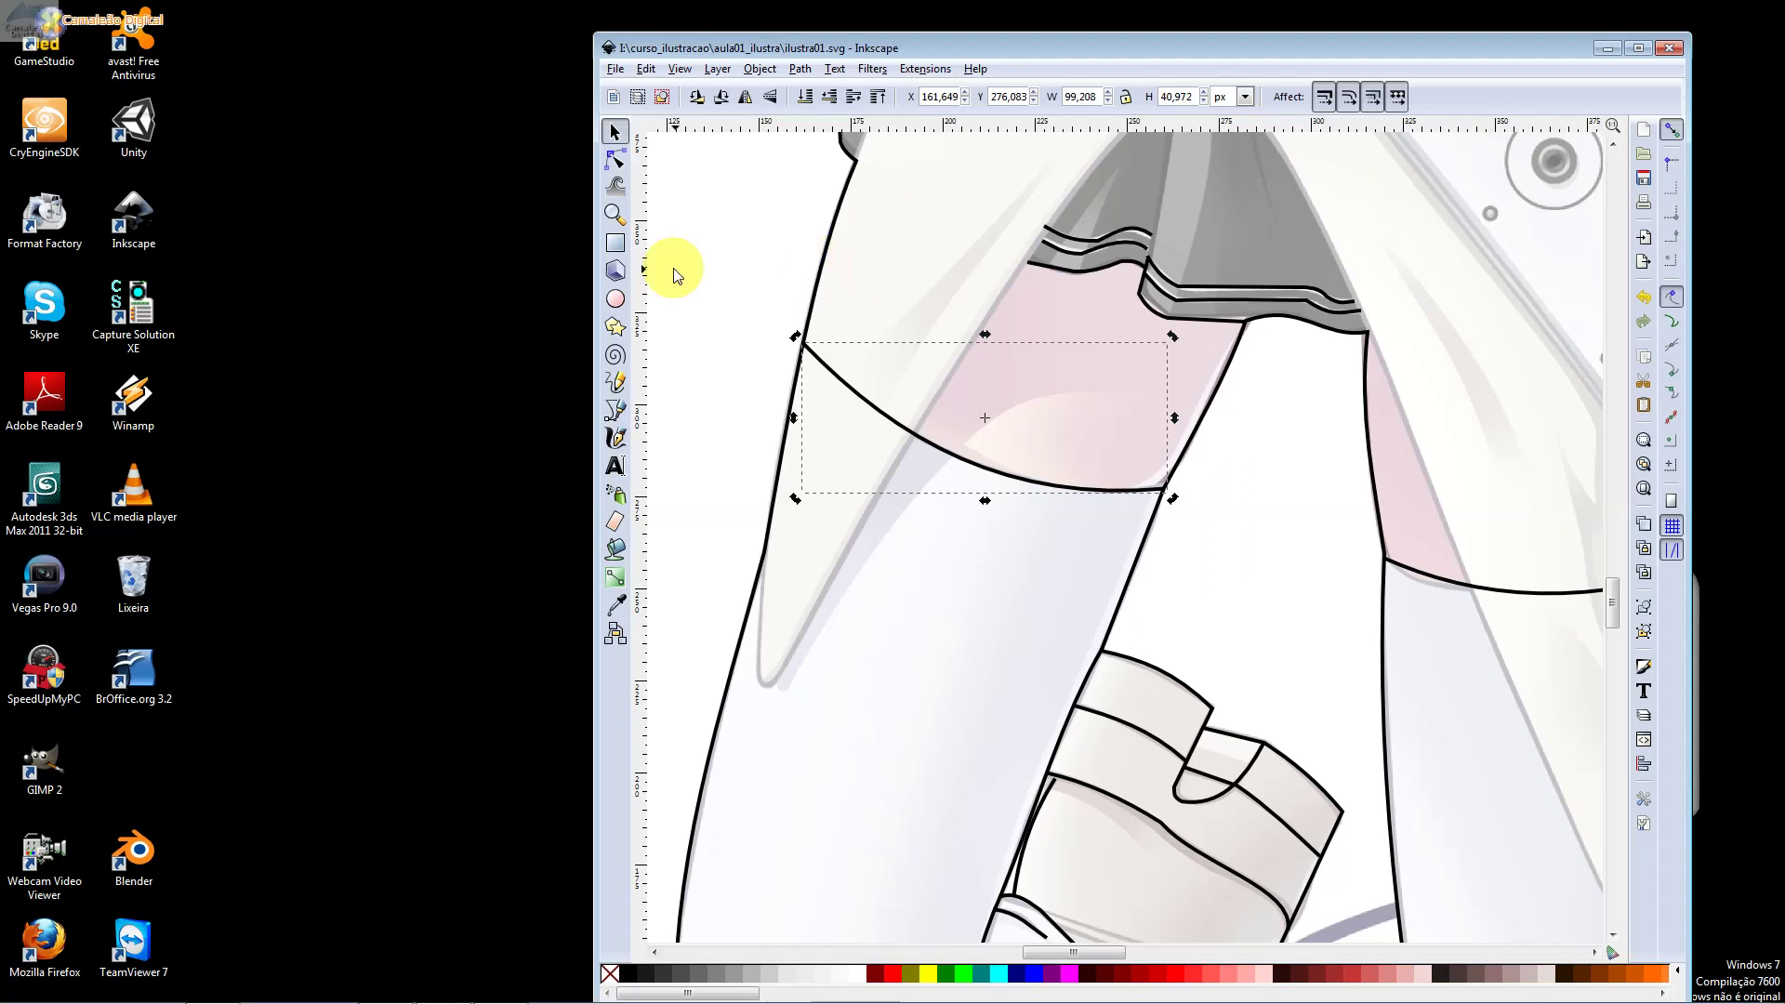
Select the left thigh's sock-top curve together with the leg outline
{"action": "left_click", "coordinate": [755, 276]}
{"action": "left_click", "coordinate": [814, 317]}
{"action": "scroll", "coordinate": [887, 333], "scroll_direction": "down", "scroll_amount": 3}
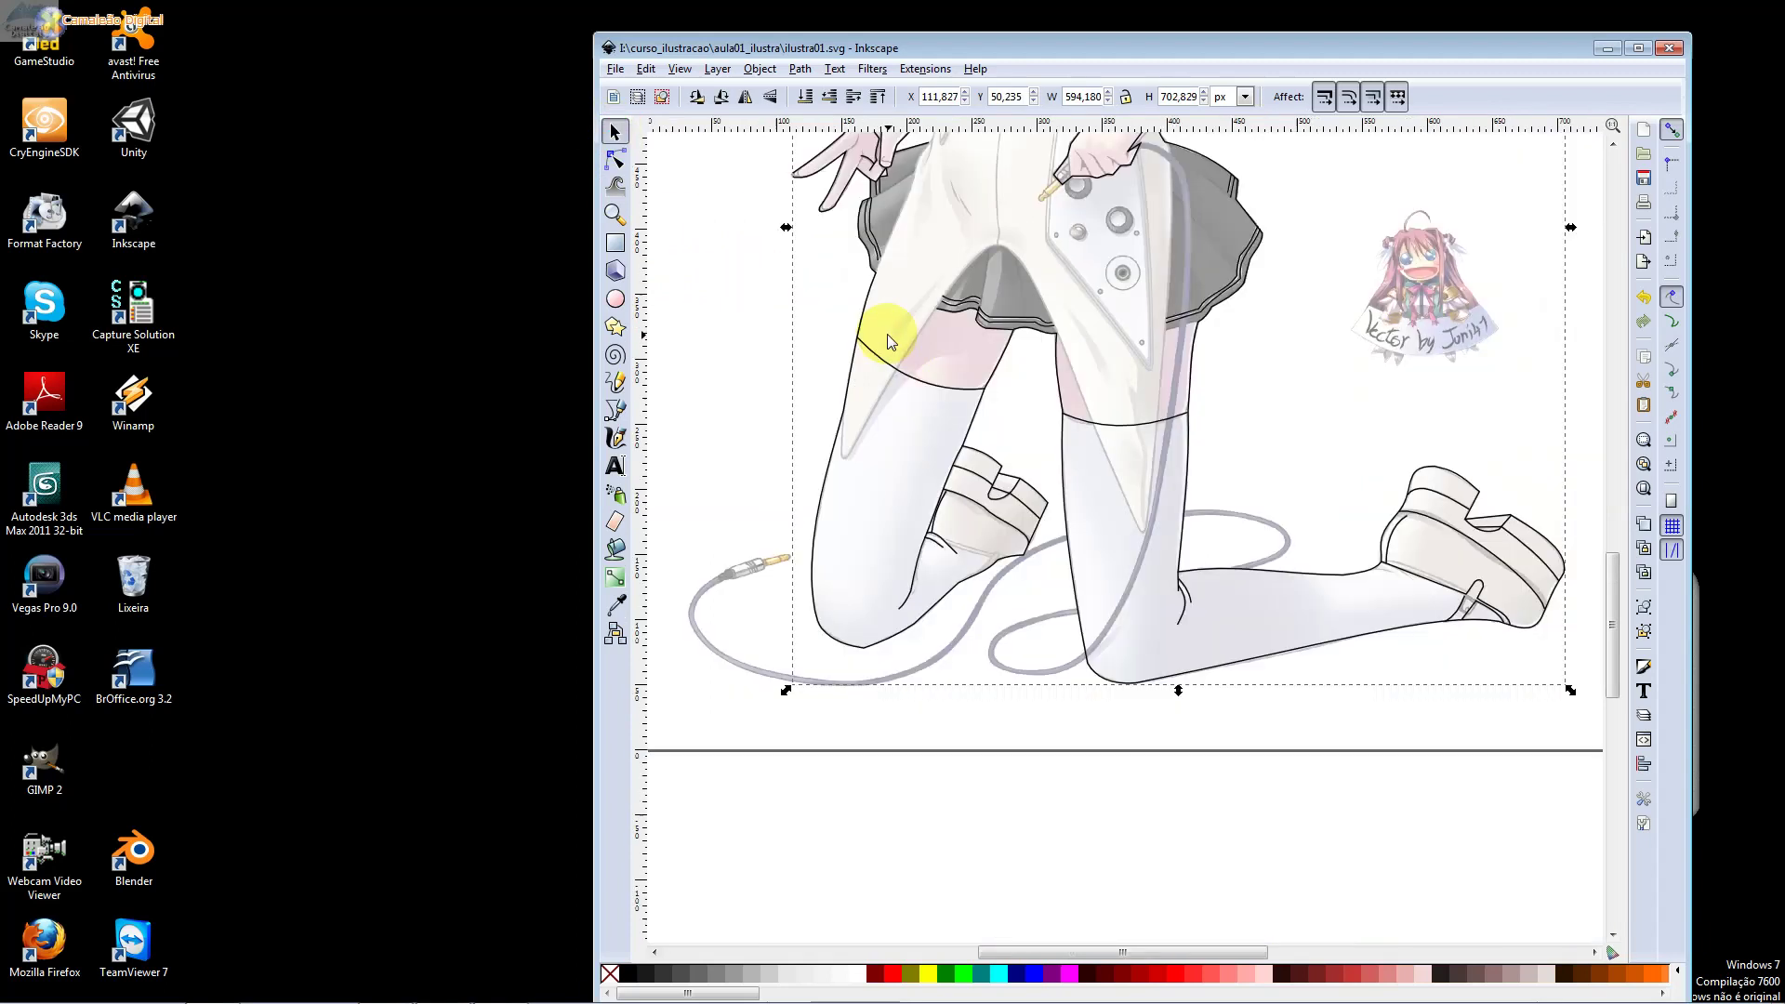
{"action": "key", "text": "Escape"}
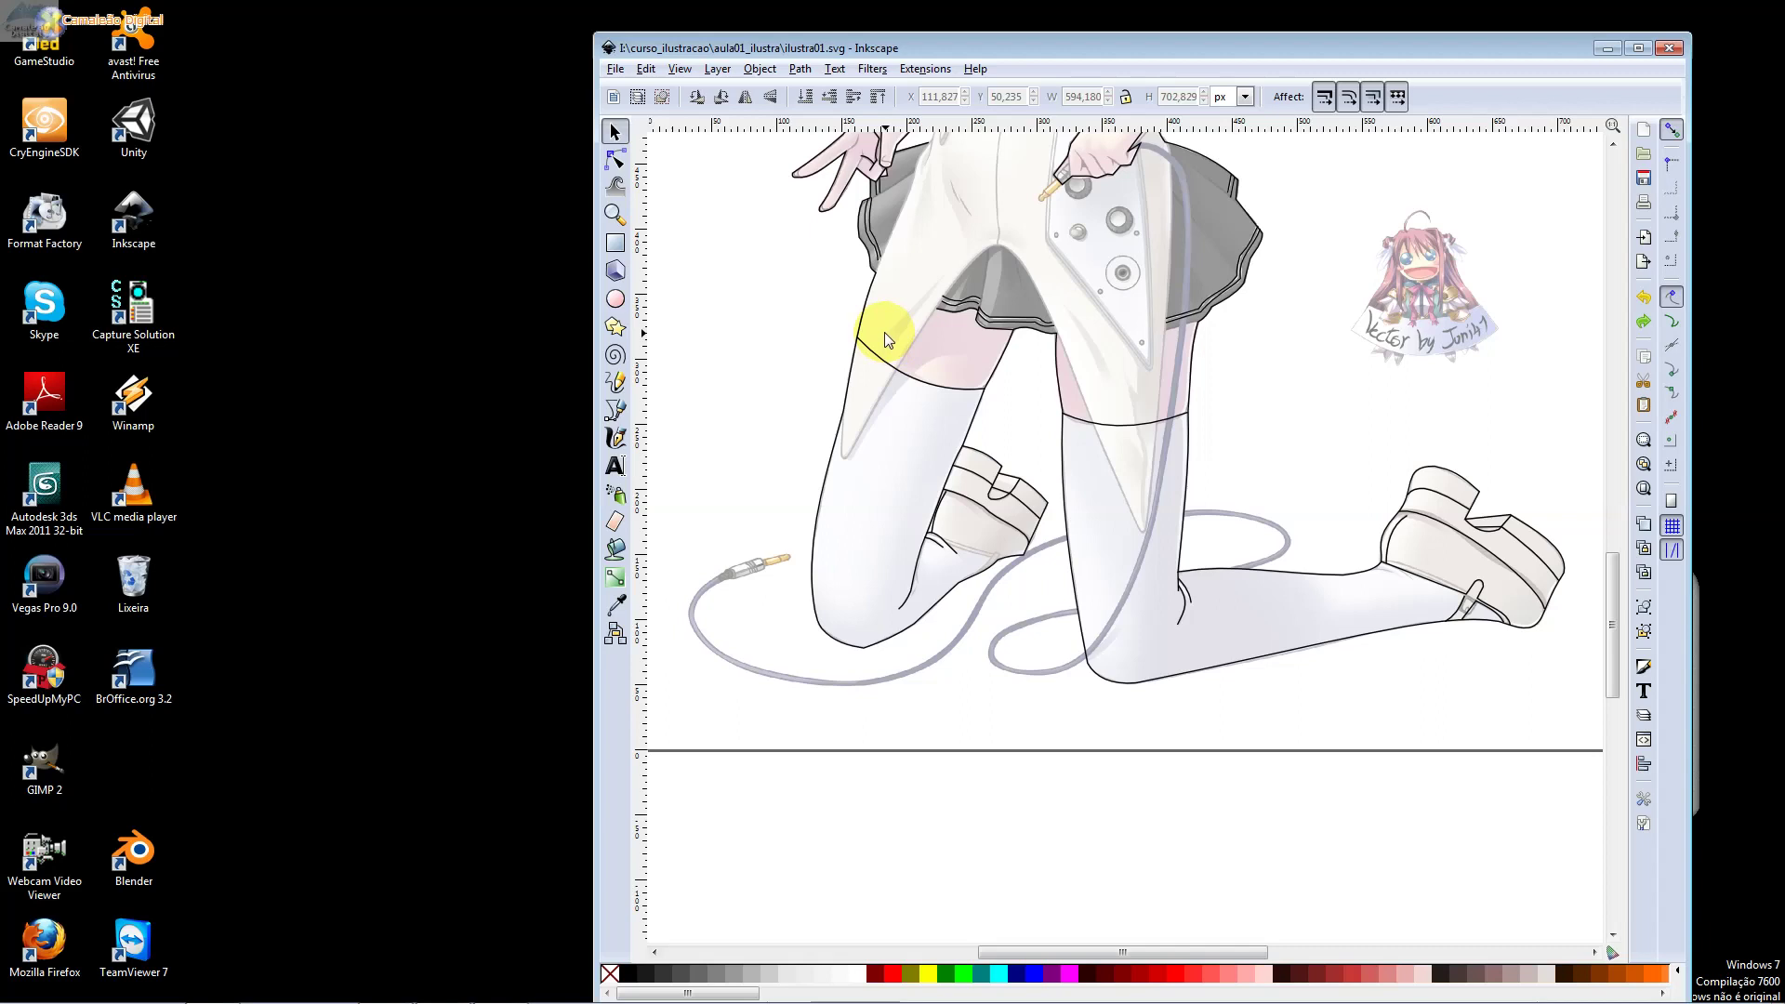
{"action": "left_click", "coordinate": [855, 310]}
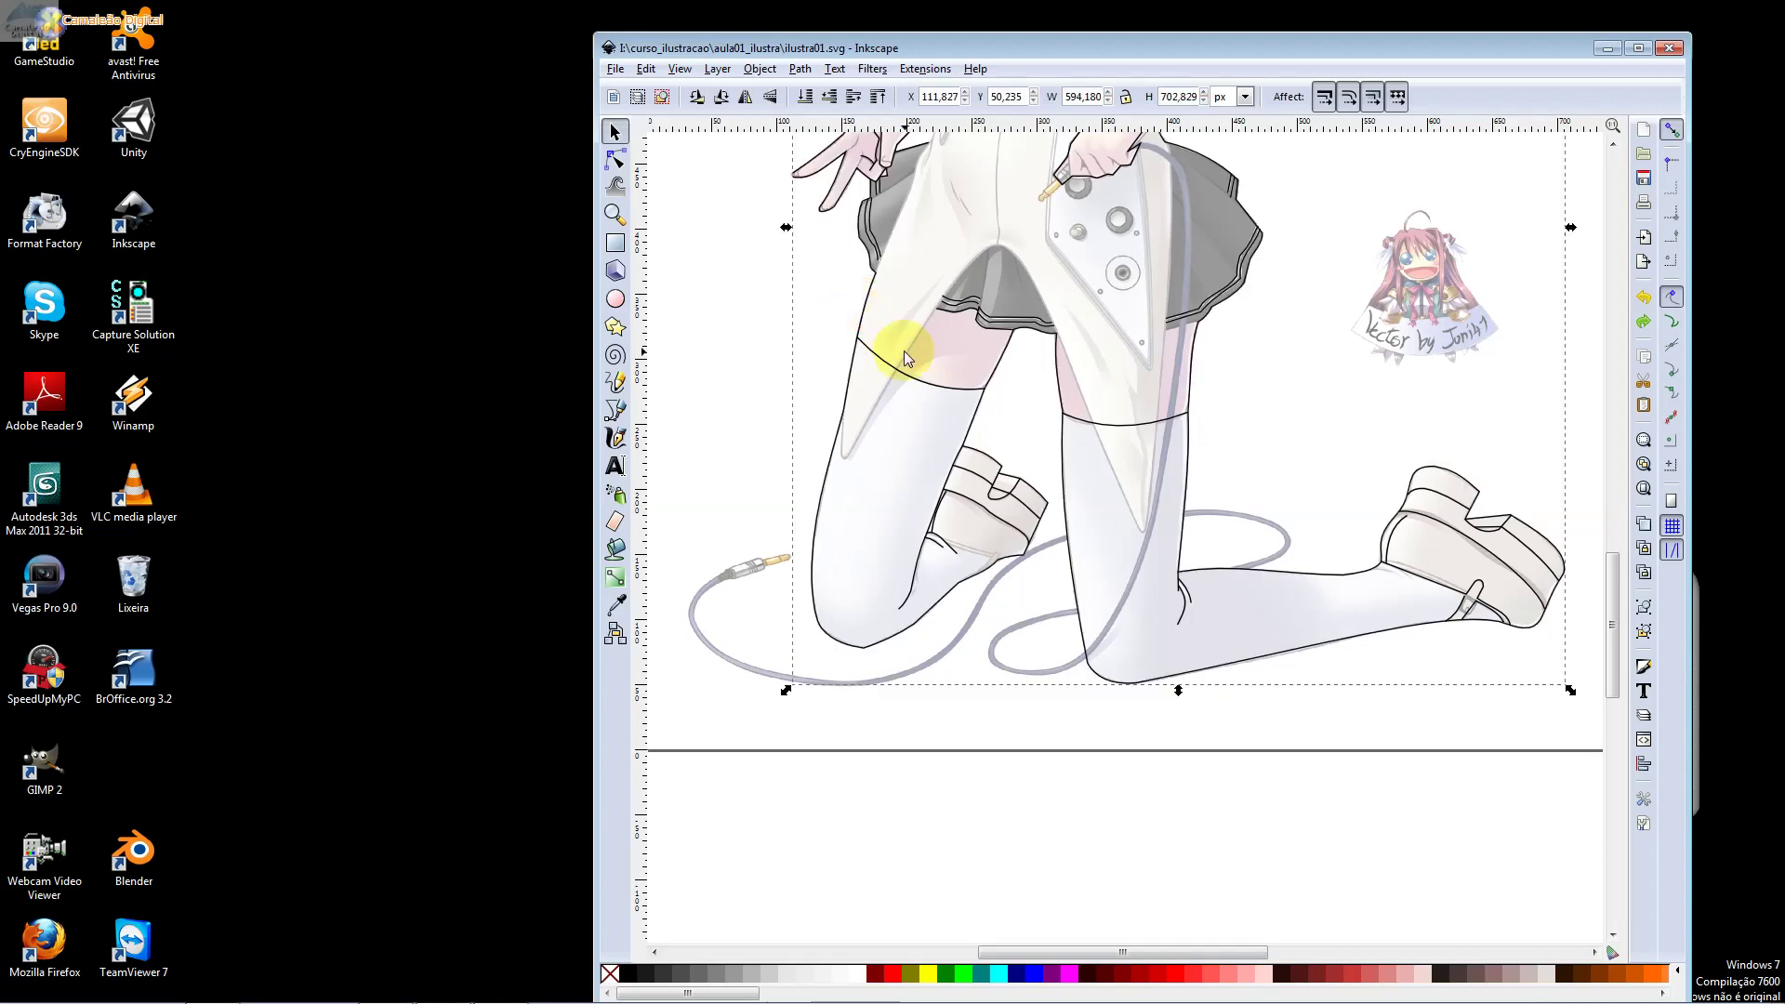
{"action": "scroll", "coordinate": [878, 326], "scroll_direction": "up", "scroll_amount": 3}
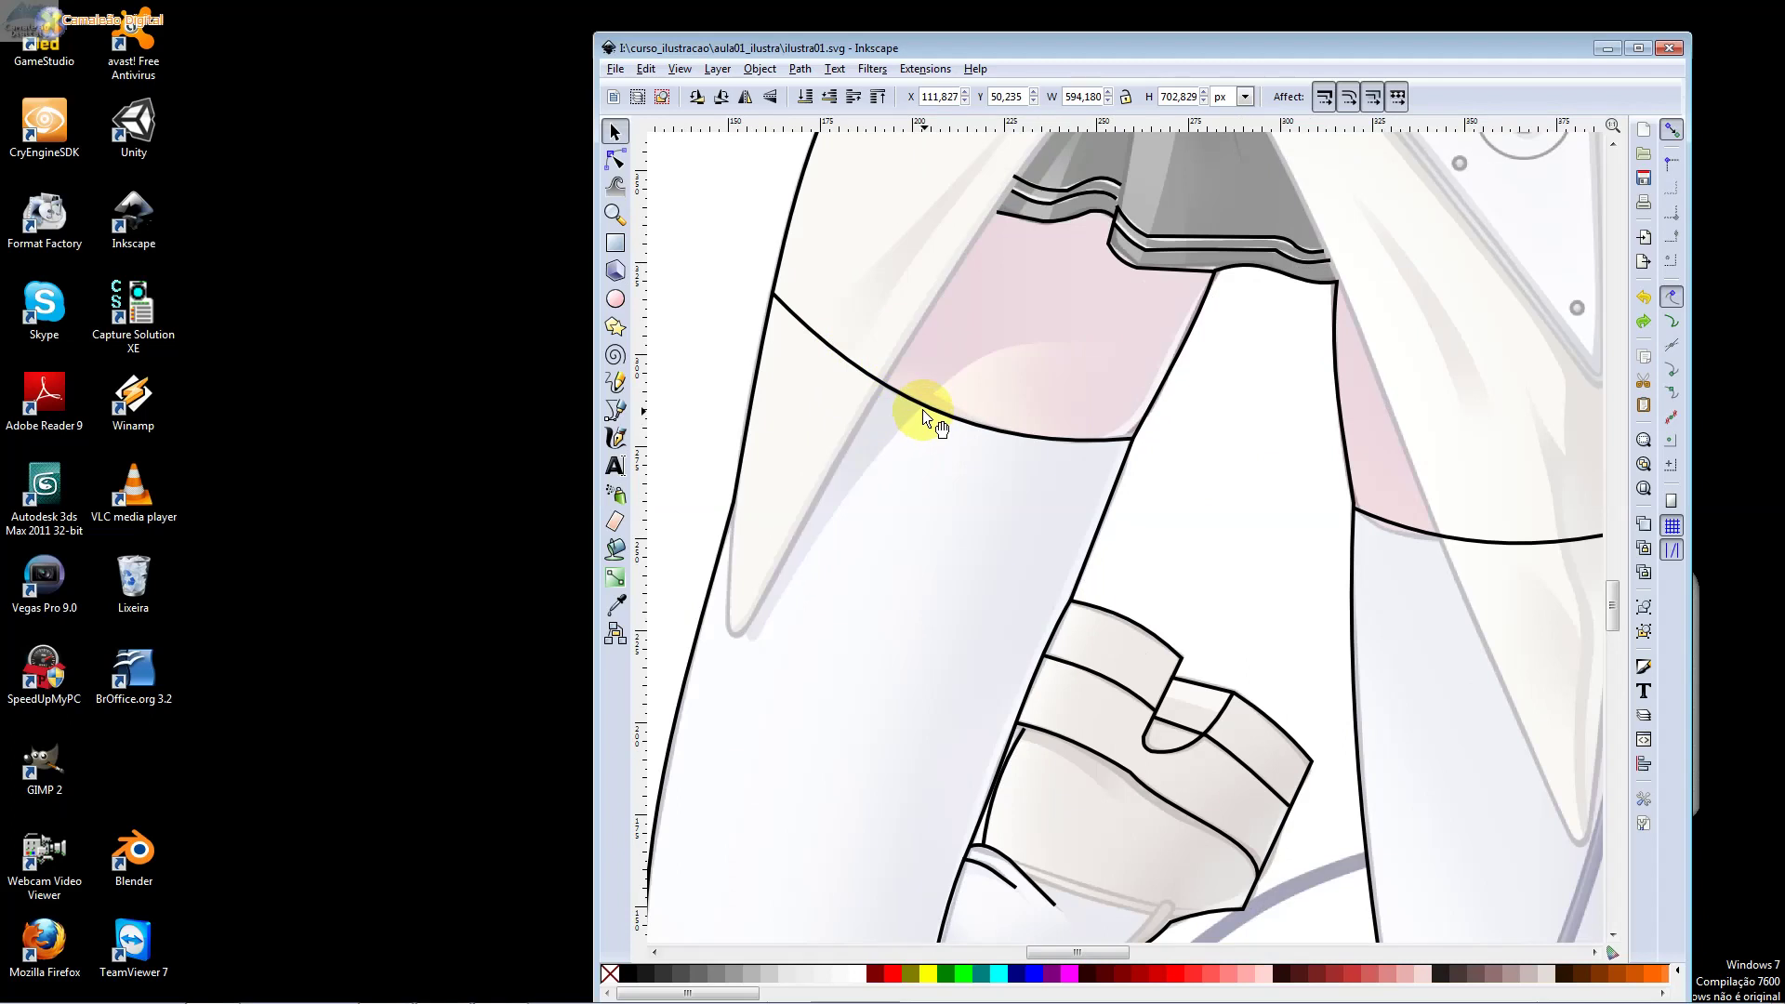
{"action": "left_click", "coordinate": [924, 407]}
{"action": "scroll", "coordinate": [924, 407], "scroll_direction": "down", "scroll_amount": 2}
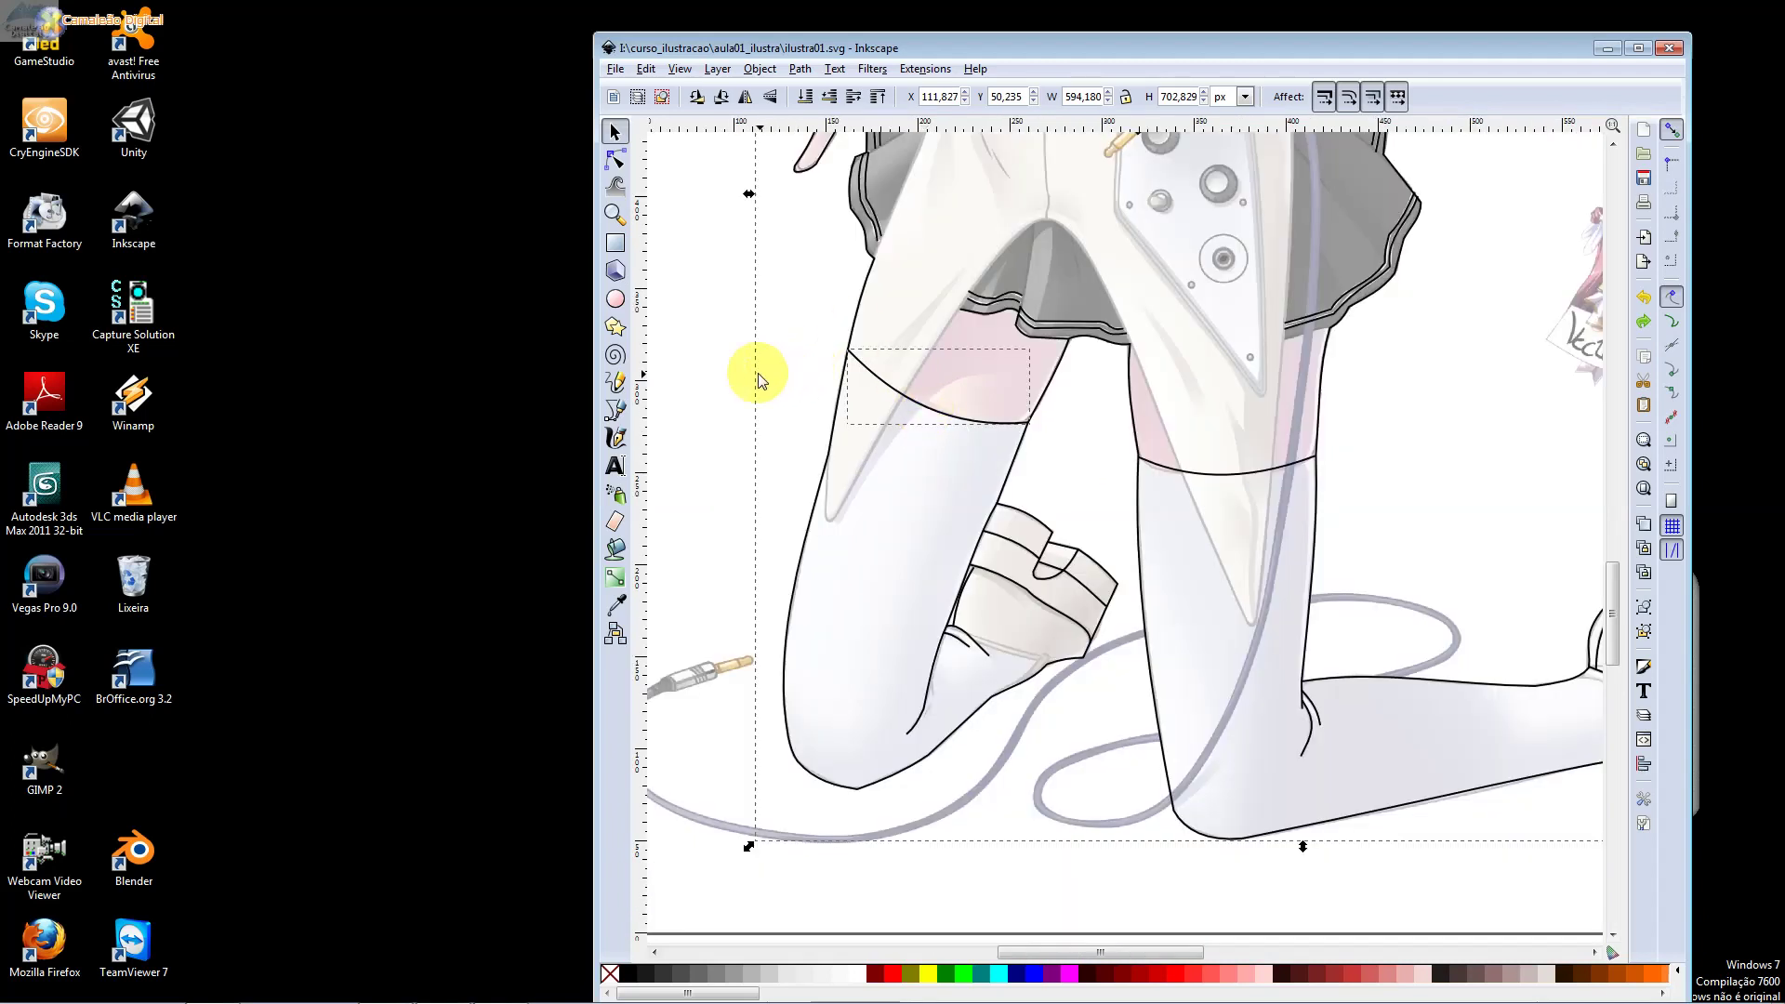
Combine them into one path with Path > Combine, test-drag the result, and undo the move
{"action": "left_click", "coordinate": [798, 69]}
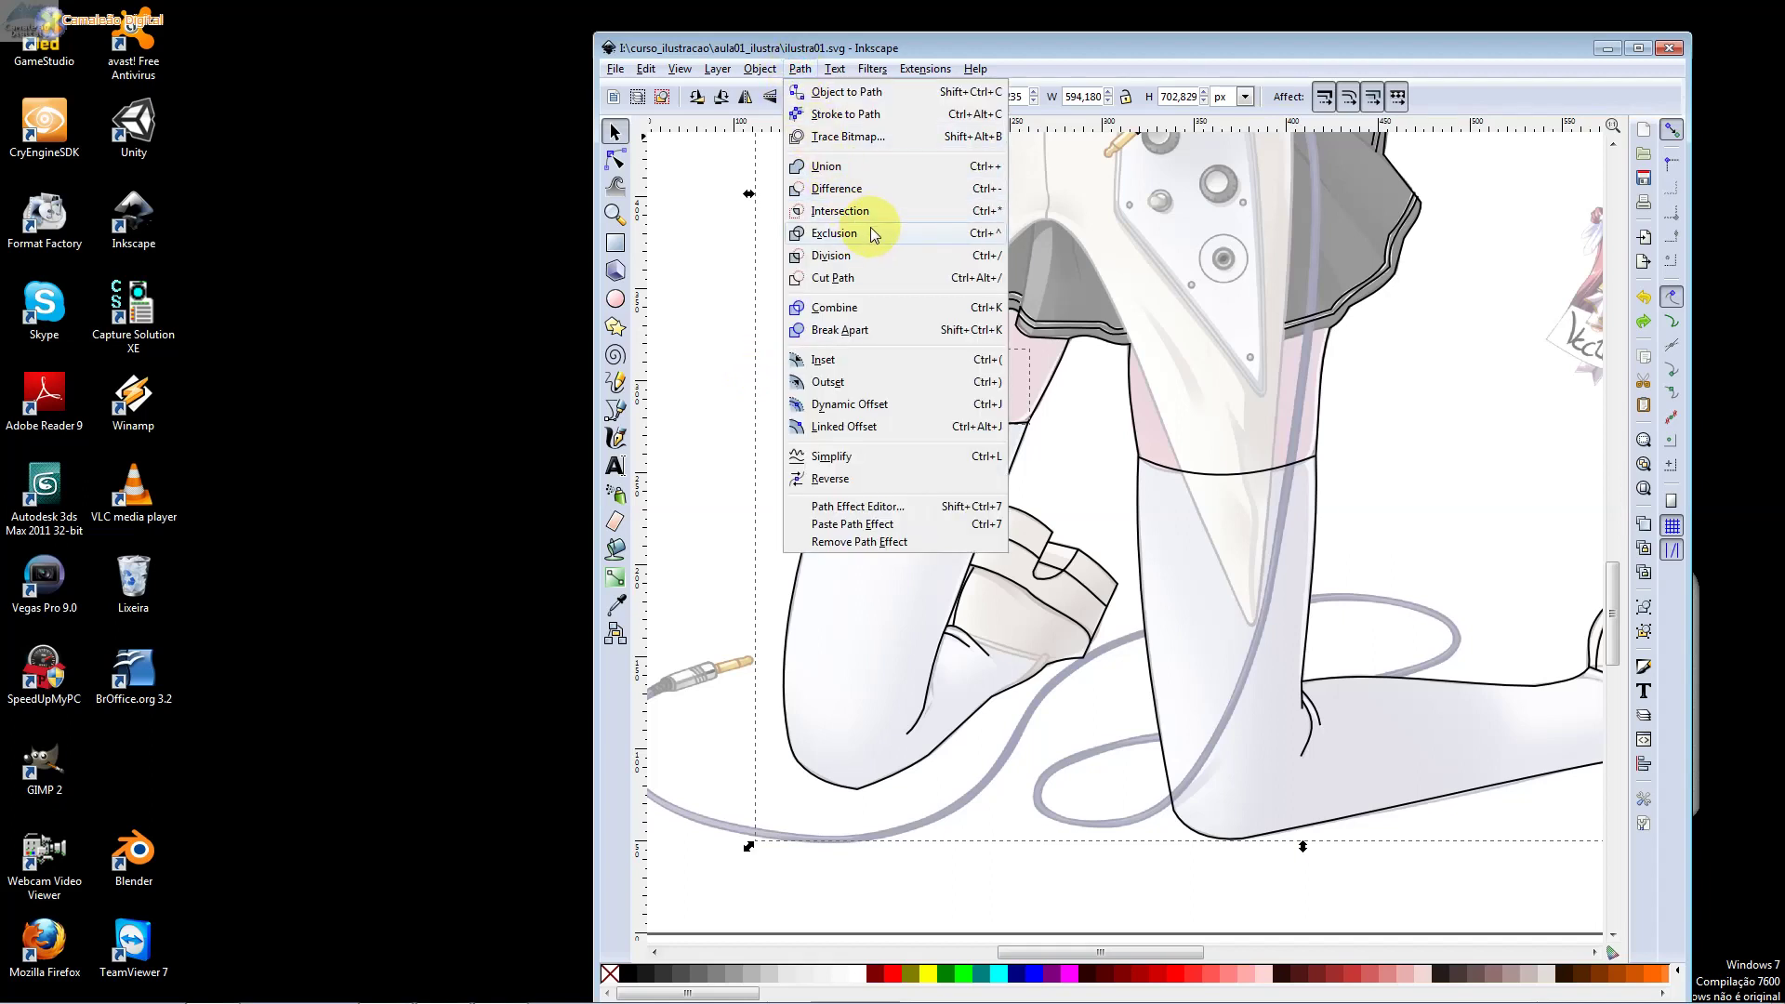
{"action": "left_click", "coordinate": [866, 308]}
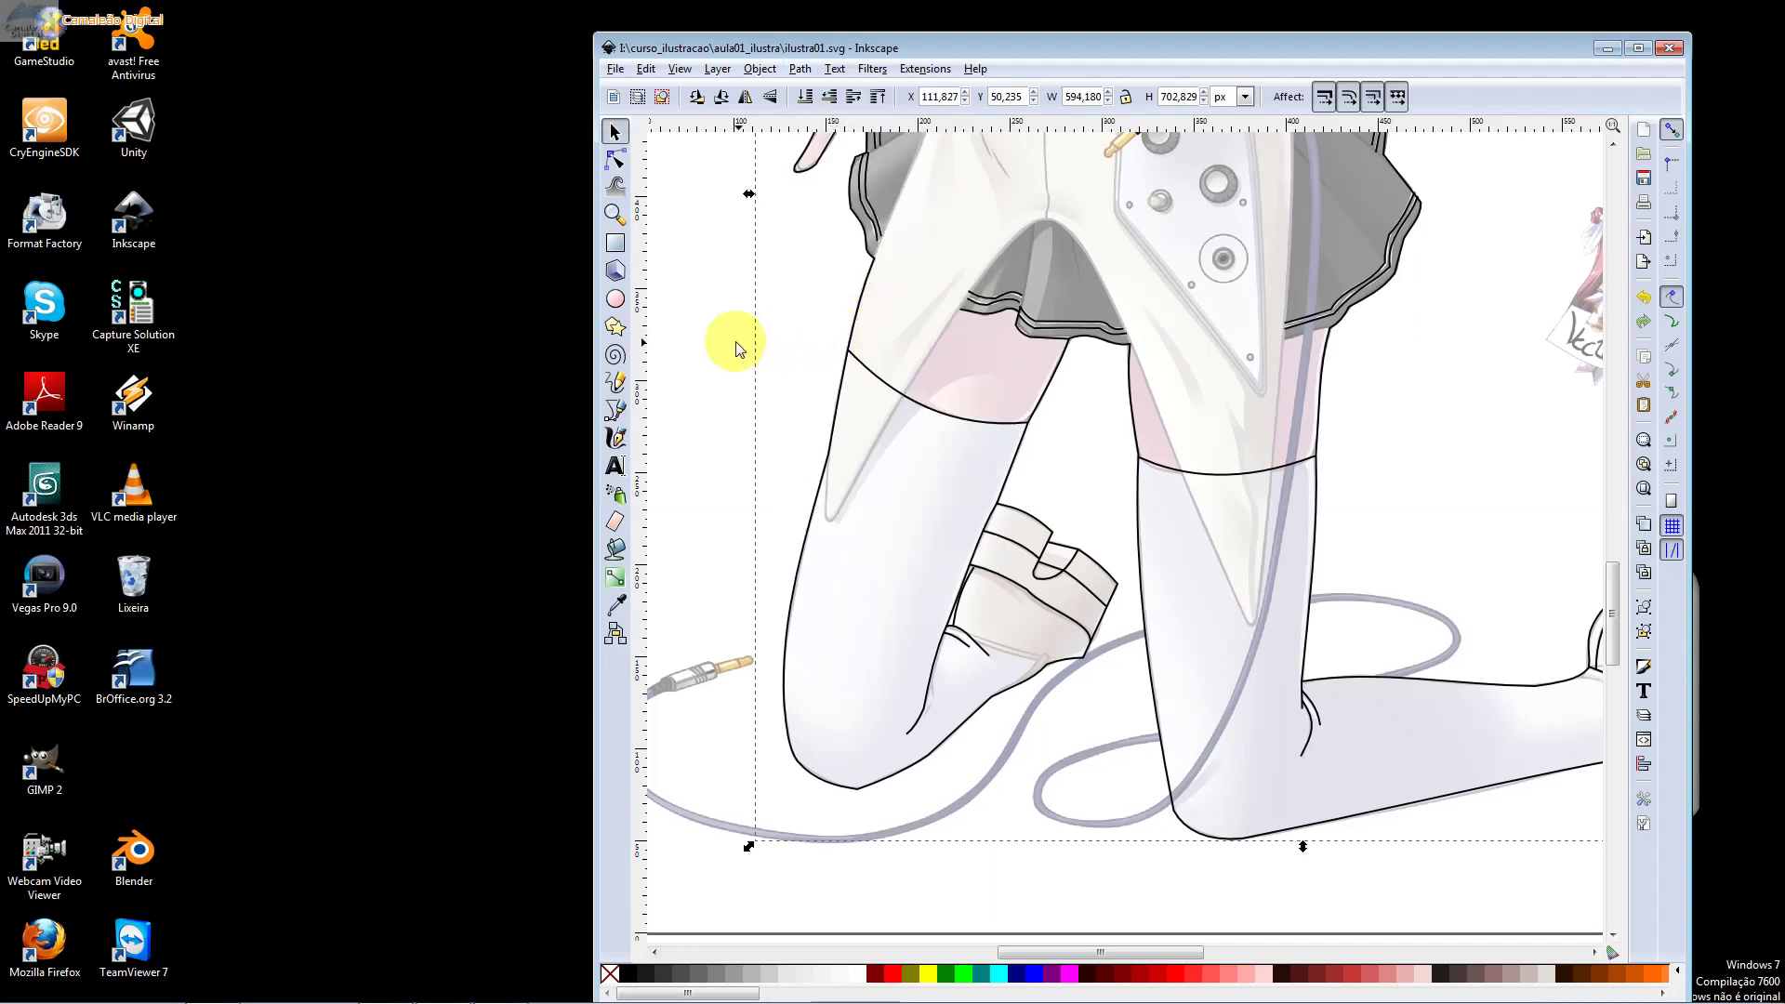
{"action": "left_click_drag", "start_coordinate": [851, 354], "coordinate": [822, 358]}
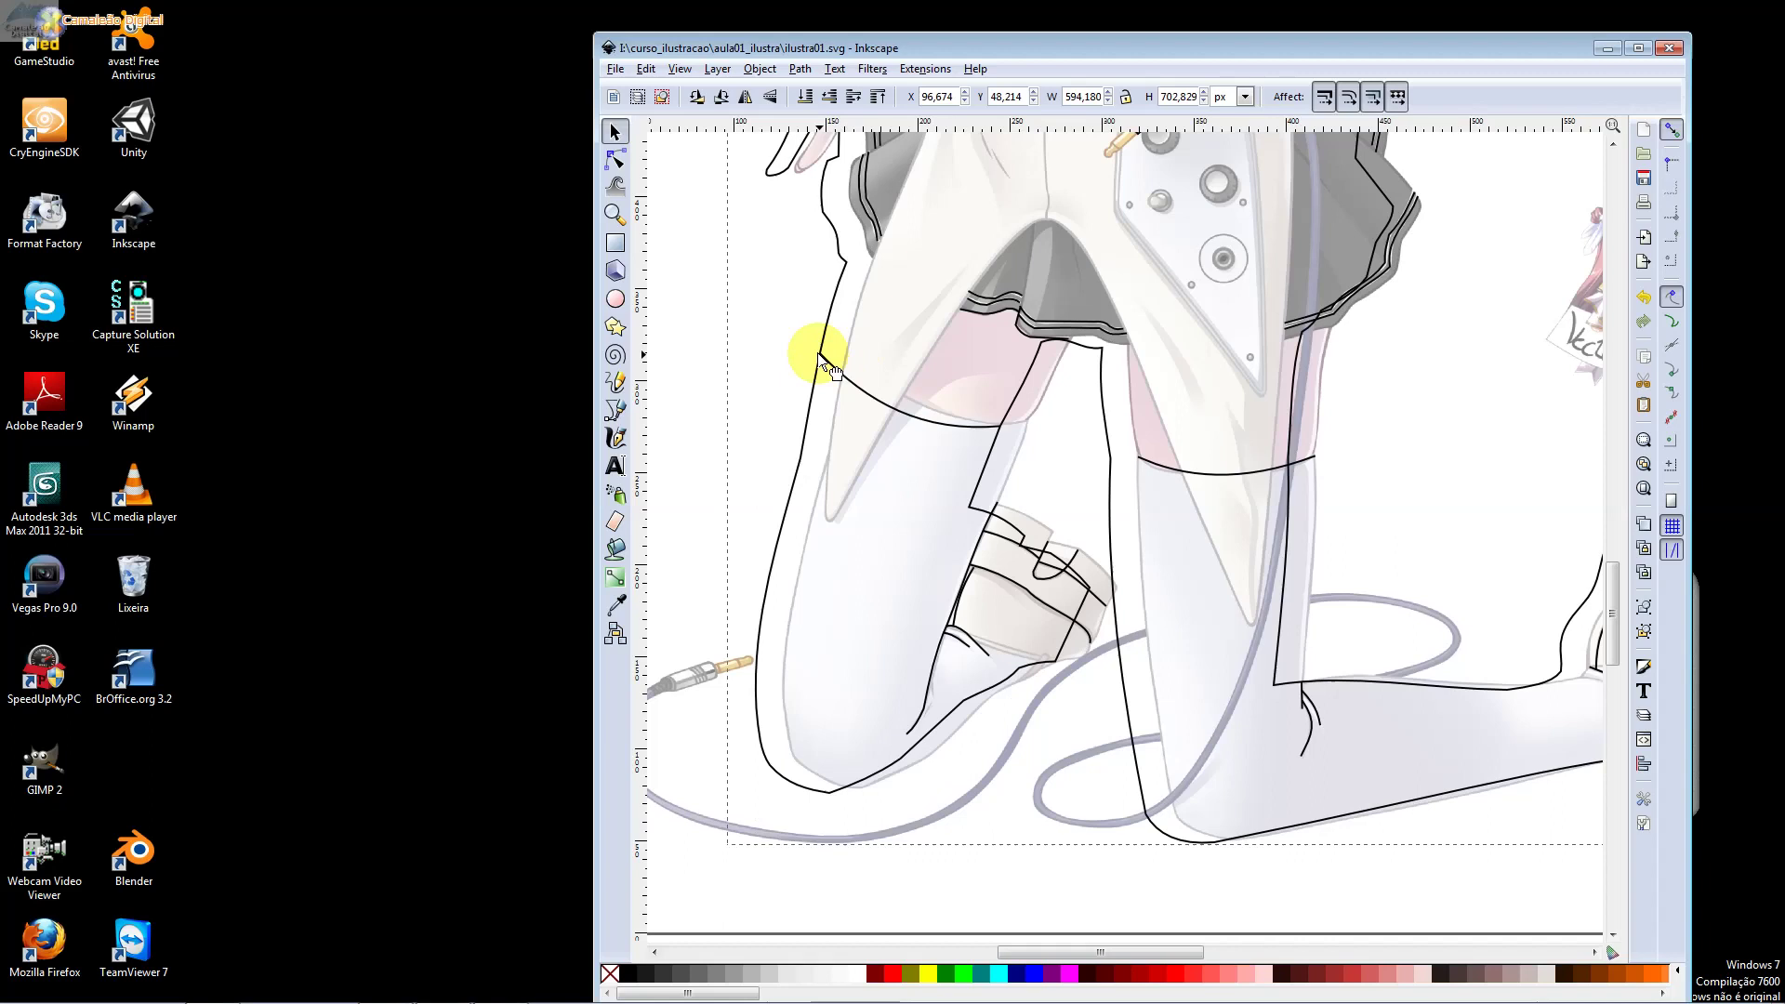
{"action": "key", "text": "ctrl+z"}
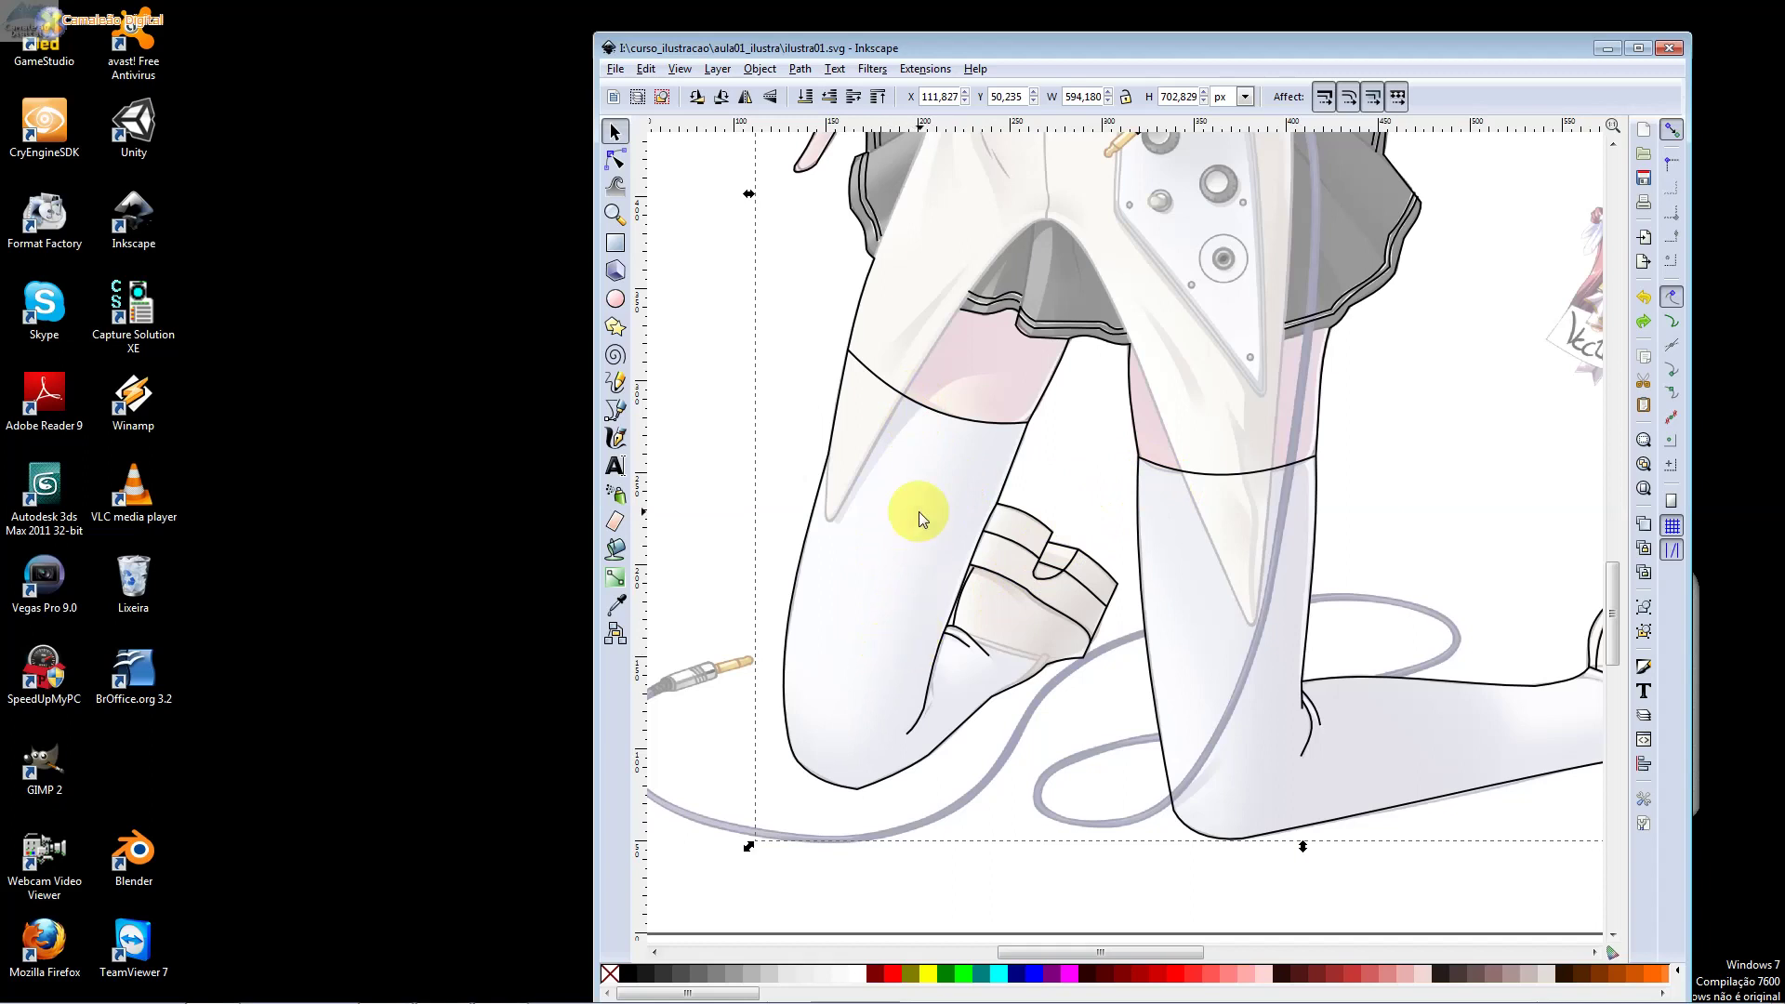
Shift the window right and pan up to show the torso, guitar and right arm
{"action": "scroll", "coordinate": [918, 518], "scroll_direction": "up", "scroll_amount": 6}
{"action": "scroll", "coordinate": [918, 518], "scroll_direction": "right", "scroll_amount": 4}
{"action": "scroll", "coordinate": [979, 628], "scroll_direction": "up", "scroll_amount": 3}
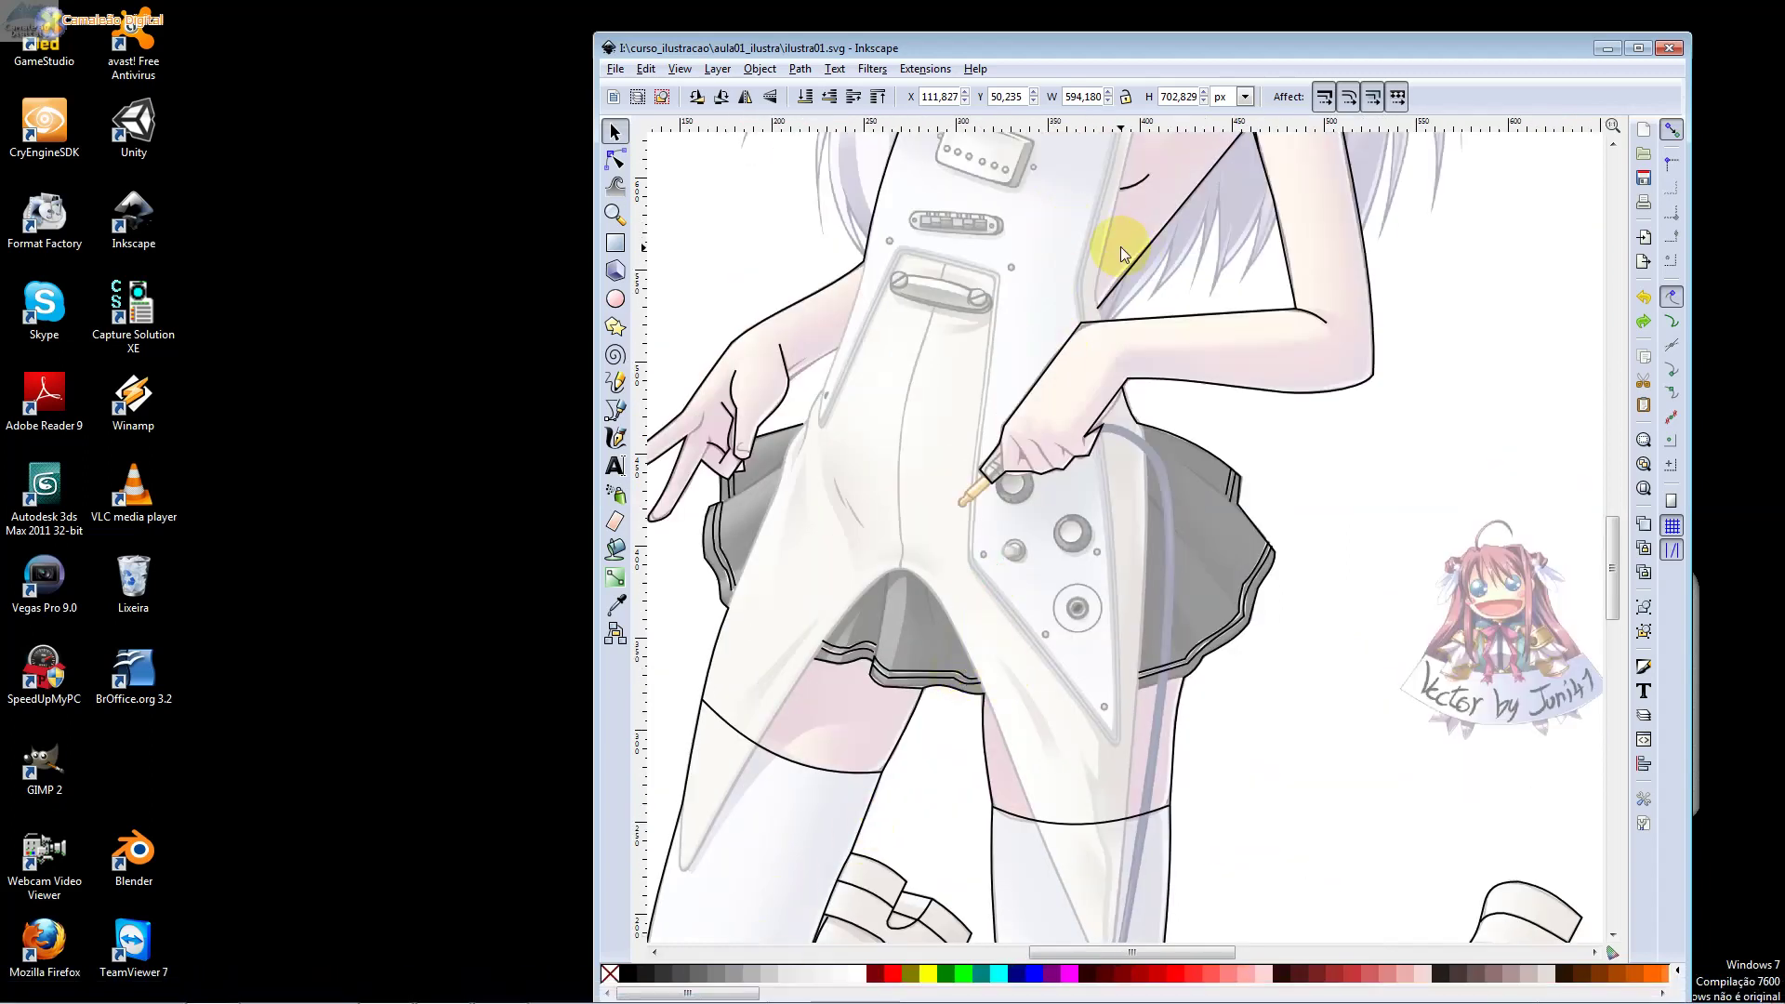
{"action": "left_click_drag", "start_coordinate": [1164, 48], "coordinate": [1251, 37]}
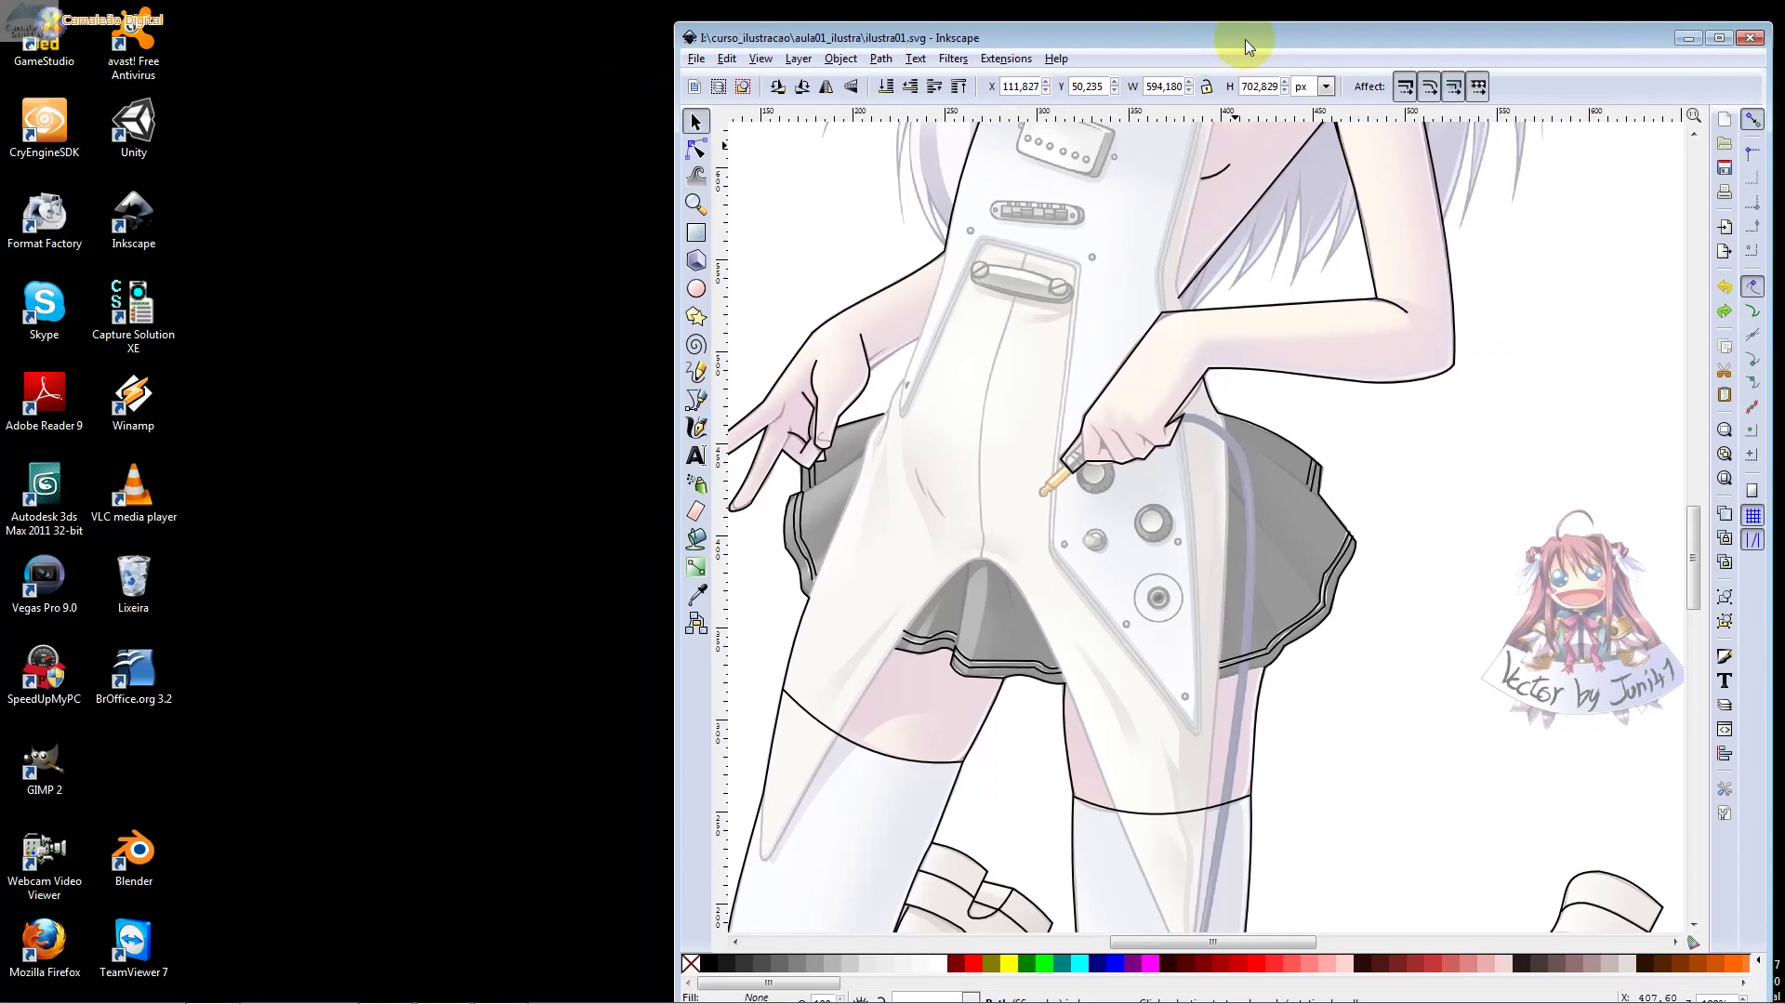
{"action": "left_click_drag", "start_coordinate": [1213, 227], "coordinate": [1162, 473]}
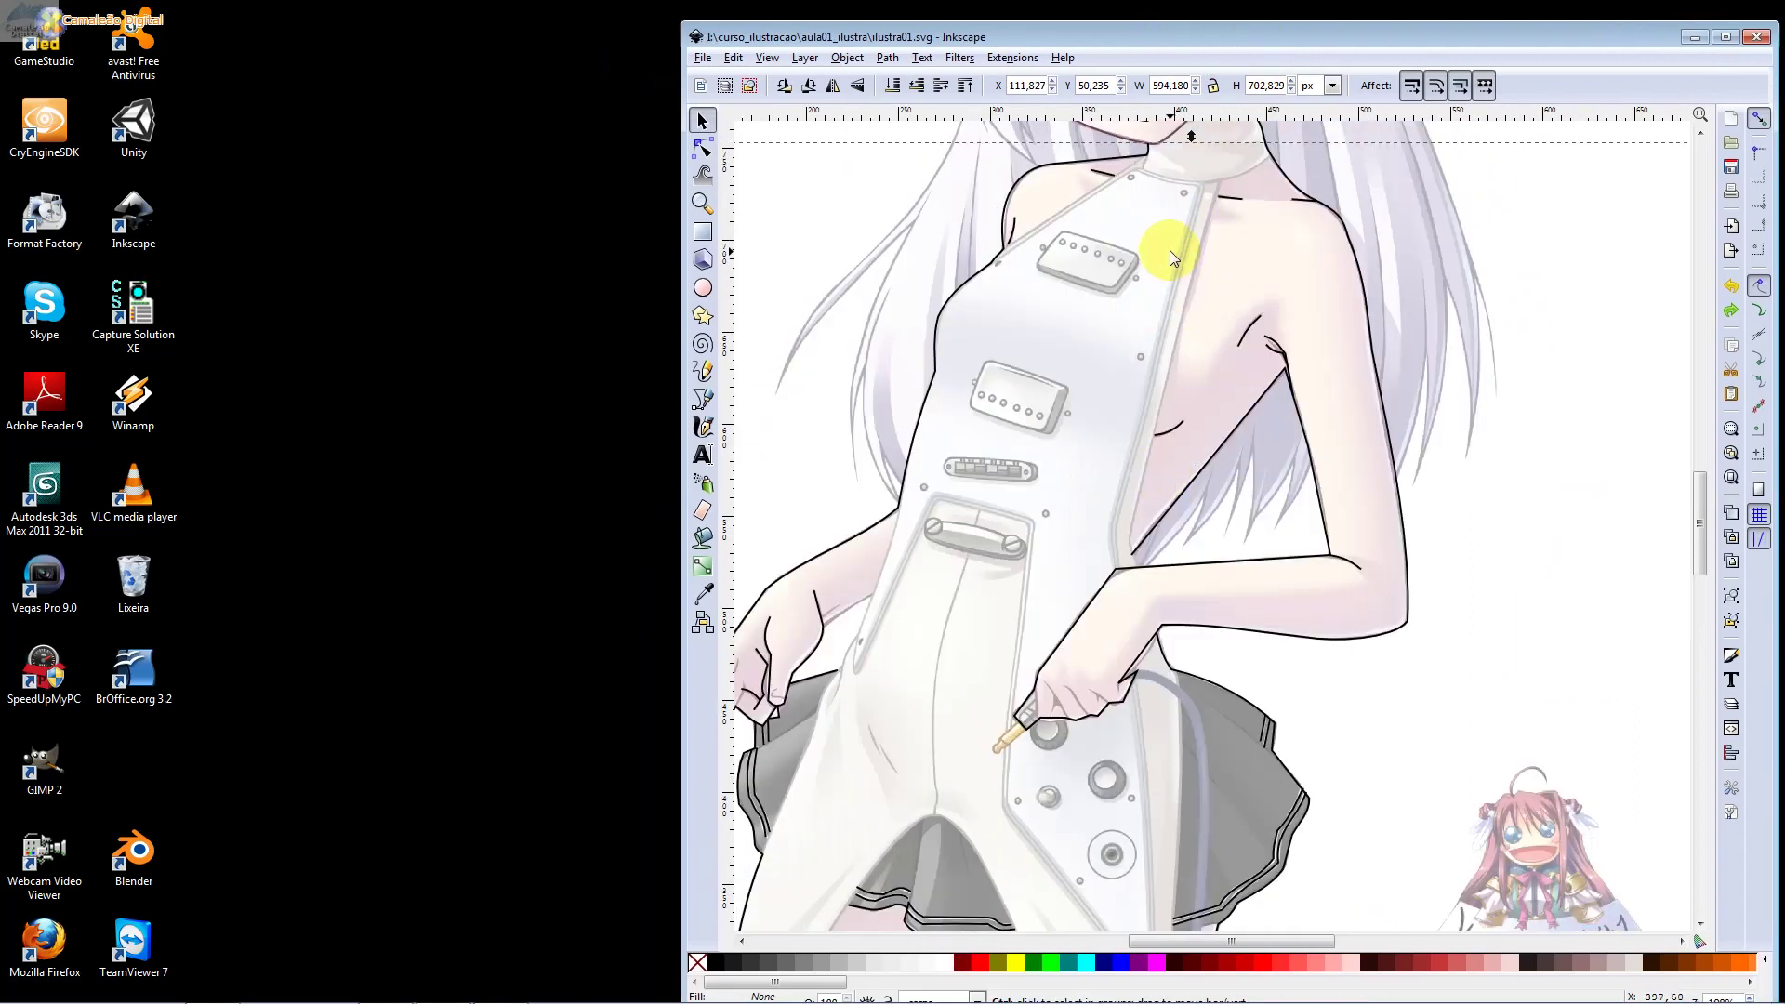
{"action": "scroll", "coordinate": [1169, 249], "scroll_direction": "up", "scroll_amount": 5}
{"action": "scroll", "coordinate": [1168, 344], "scroll_direction": "up", "scroll_amount": 2}
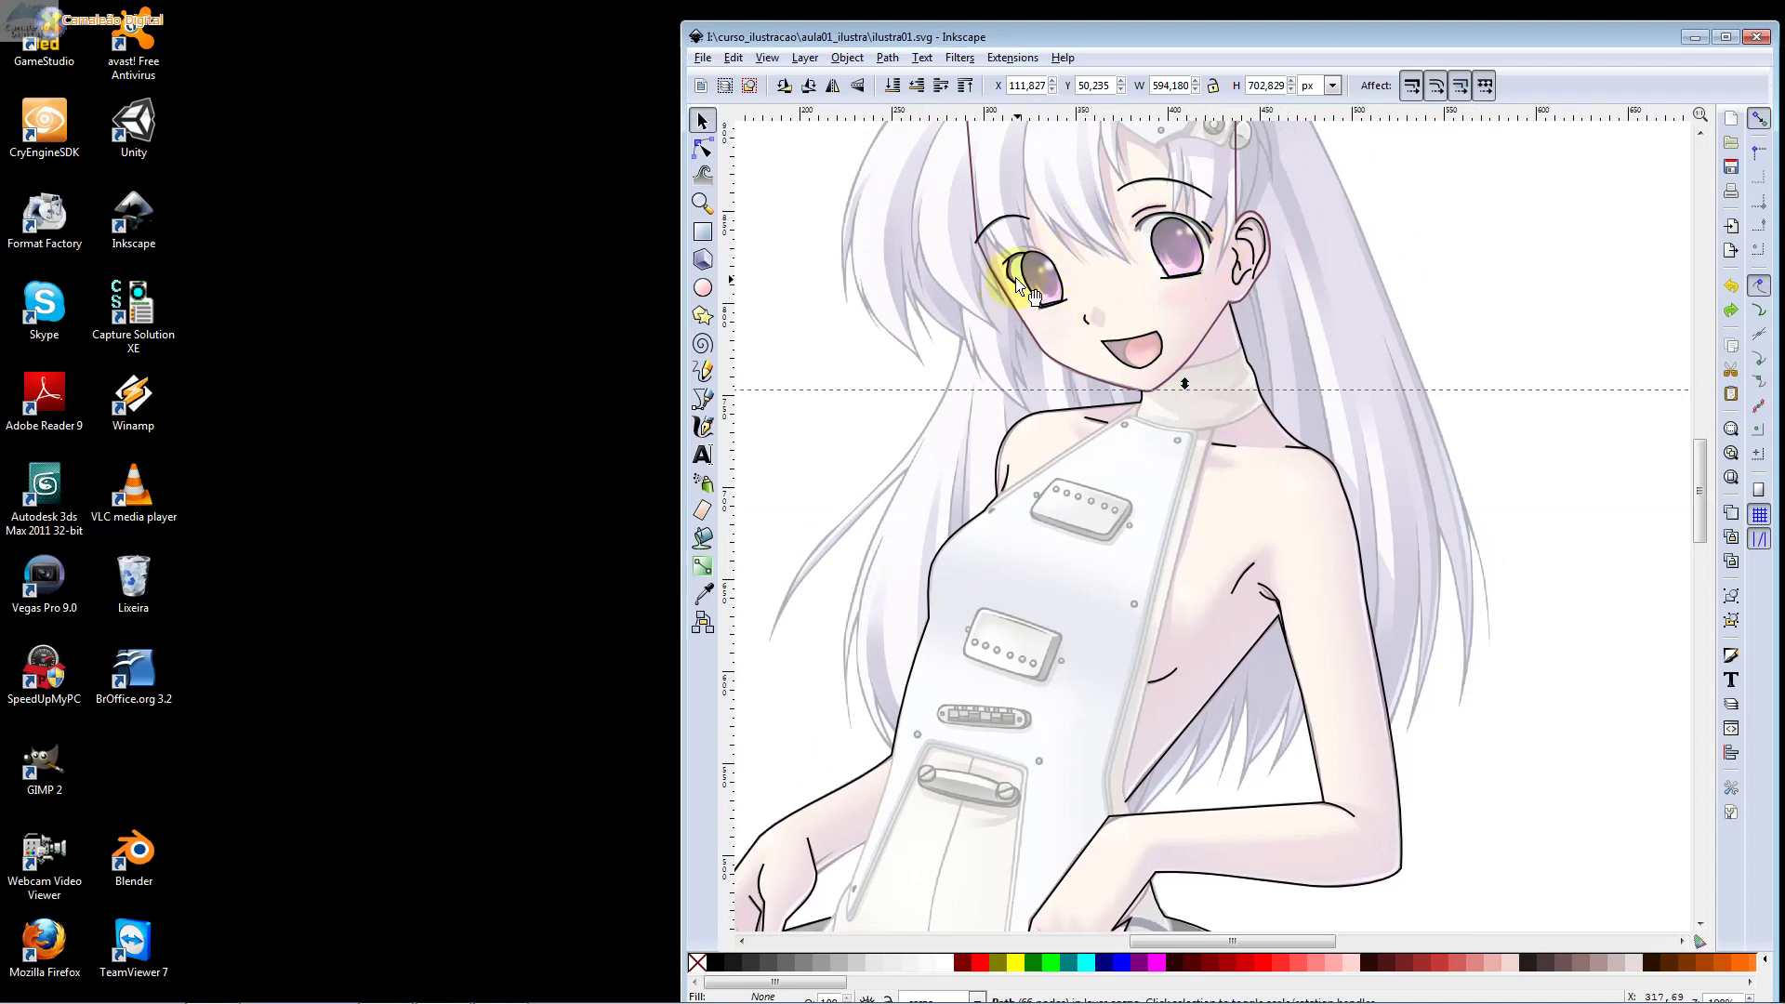
{"action": "scroll", "coordinate": [1050, 298], "scroll_direction": "up", "scroll_amount": 3}
{"action": "scroll", "coordinate": [1125, 307], "scroll_direction": "down", "scroll_amount": 6}
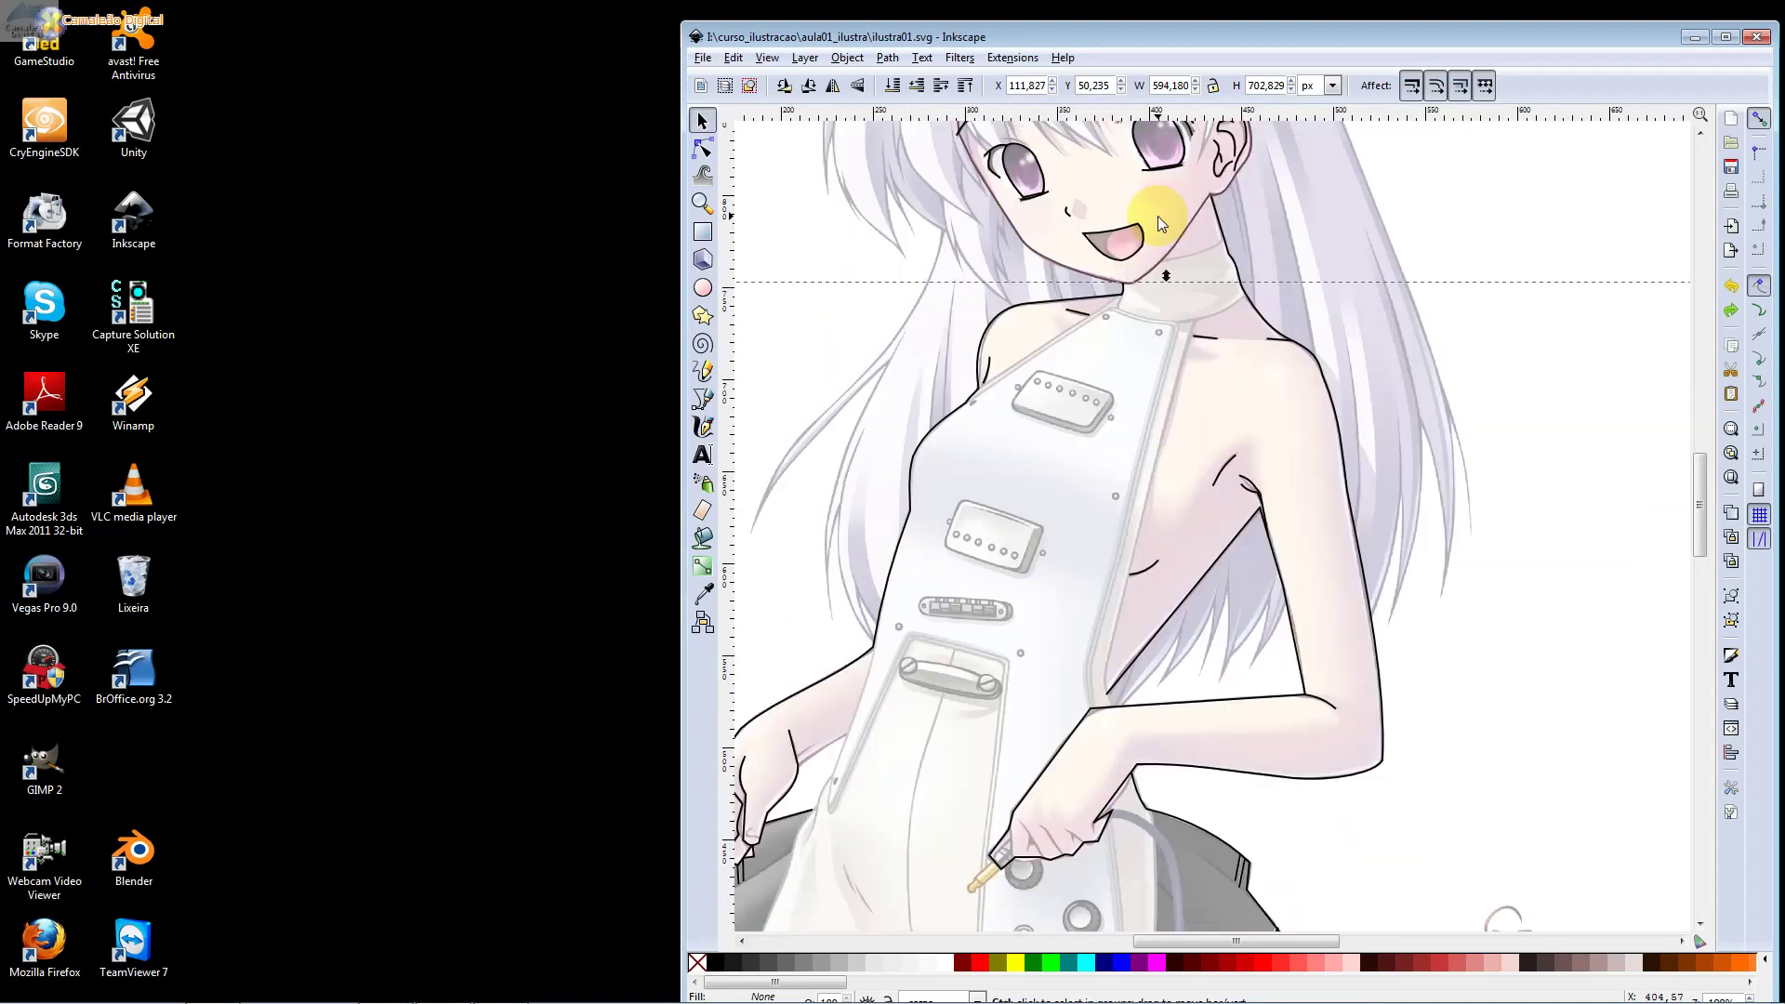
{"action": "scroll", "coordinate": [1159, 479], "scroll_direction": "down", "scroll_amount": 5}
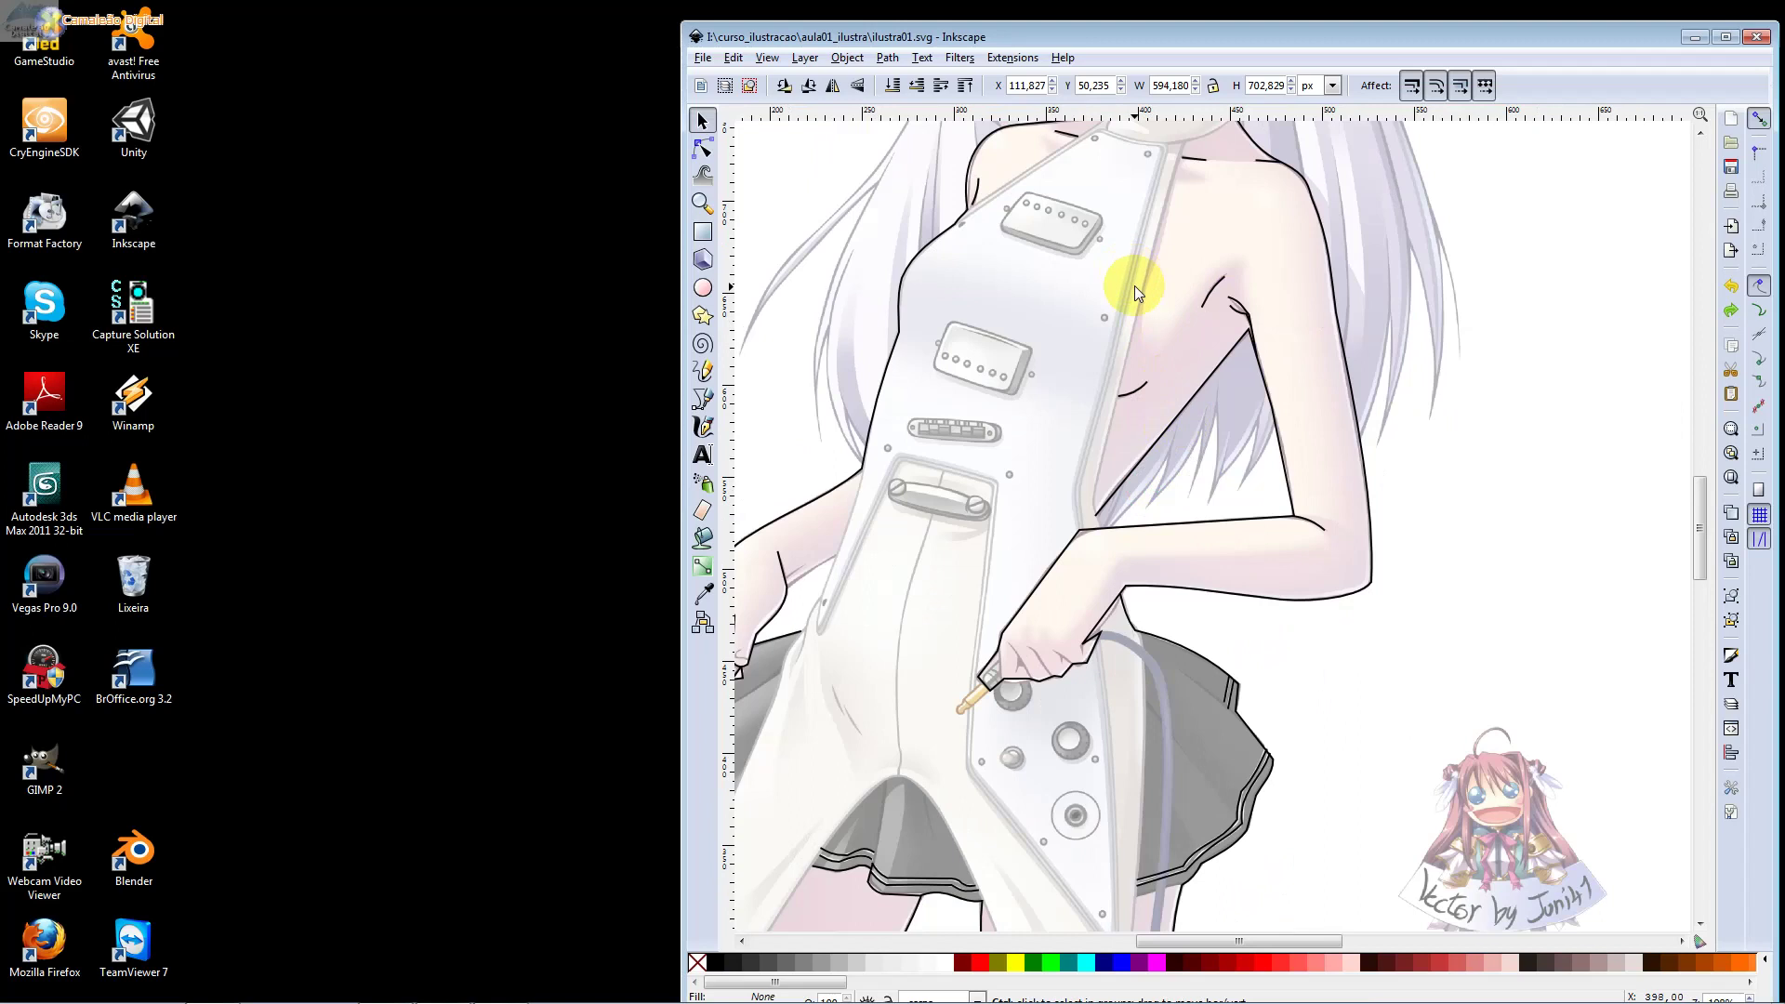
Zoom to the arm outline, curve the wrist-to-hand segment, and move the wrist node slightly right
{"action": "left_click", "coordinate": [1086, 517]}
{"action": "key", "text": "3"}
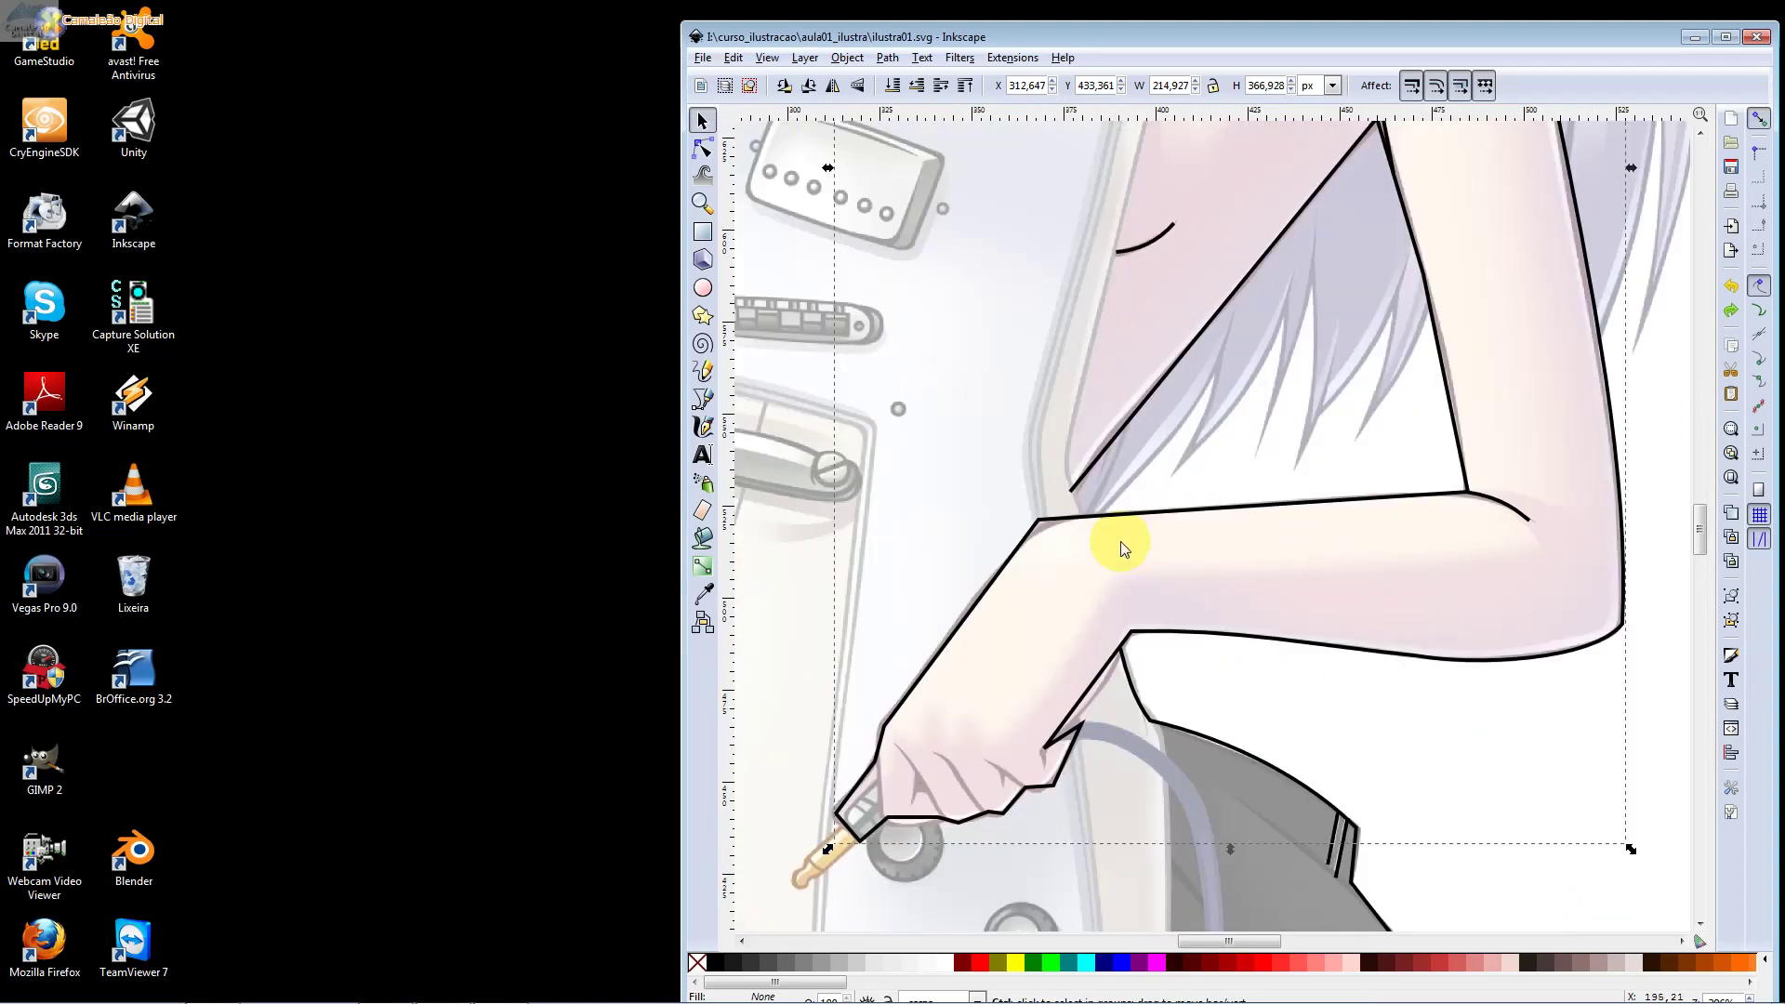
{"action": "left_click", "coordinate": [702, 149]}
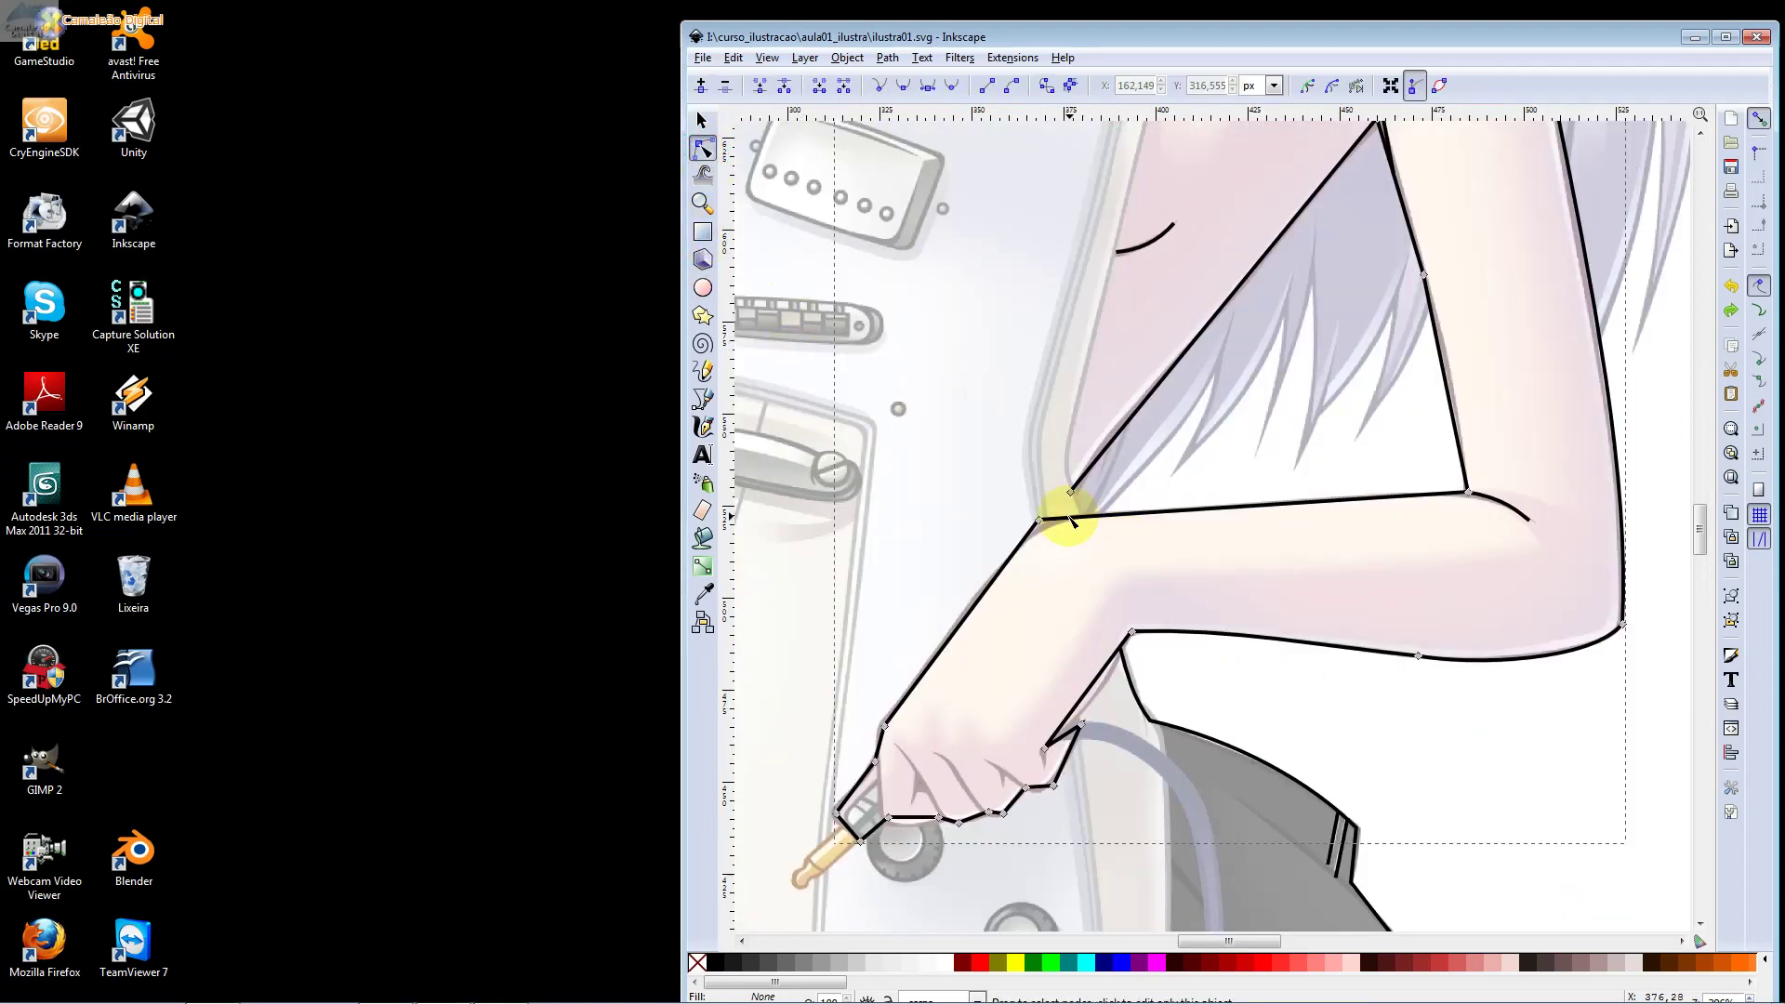
{"action": "left_click", "coordinate": [1041, 522]}
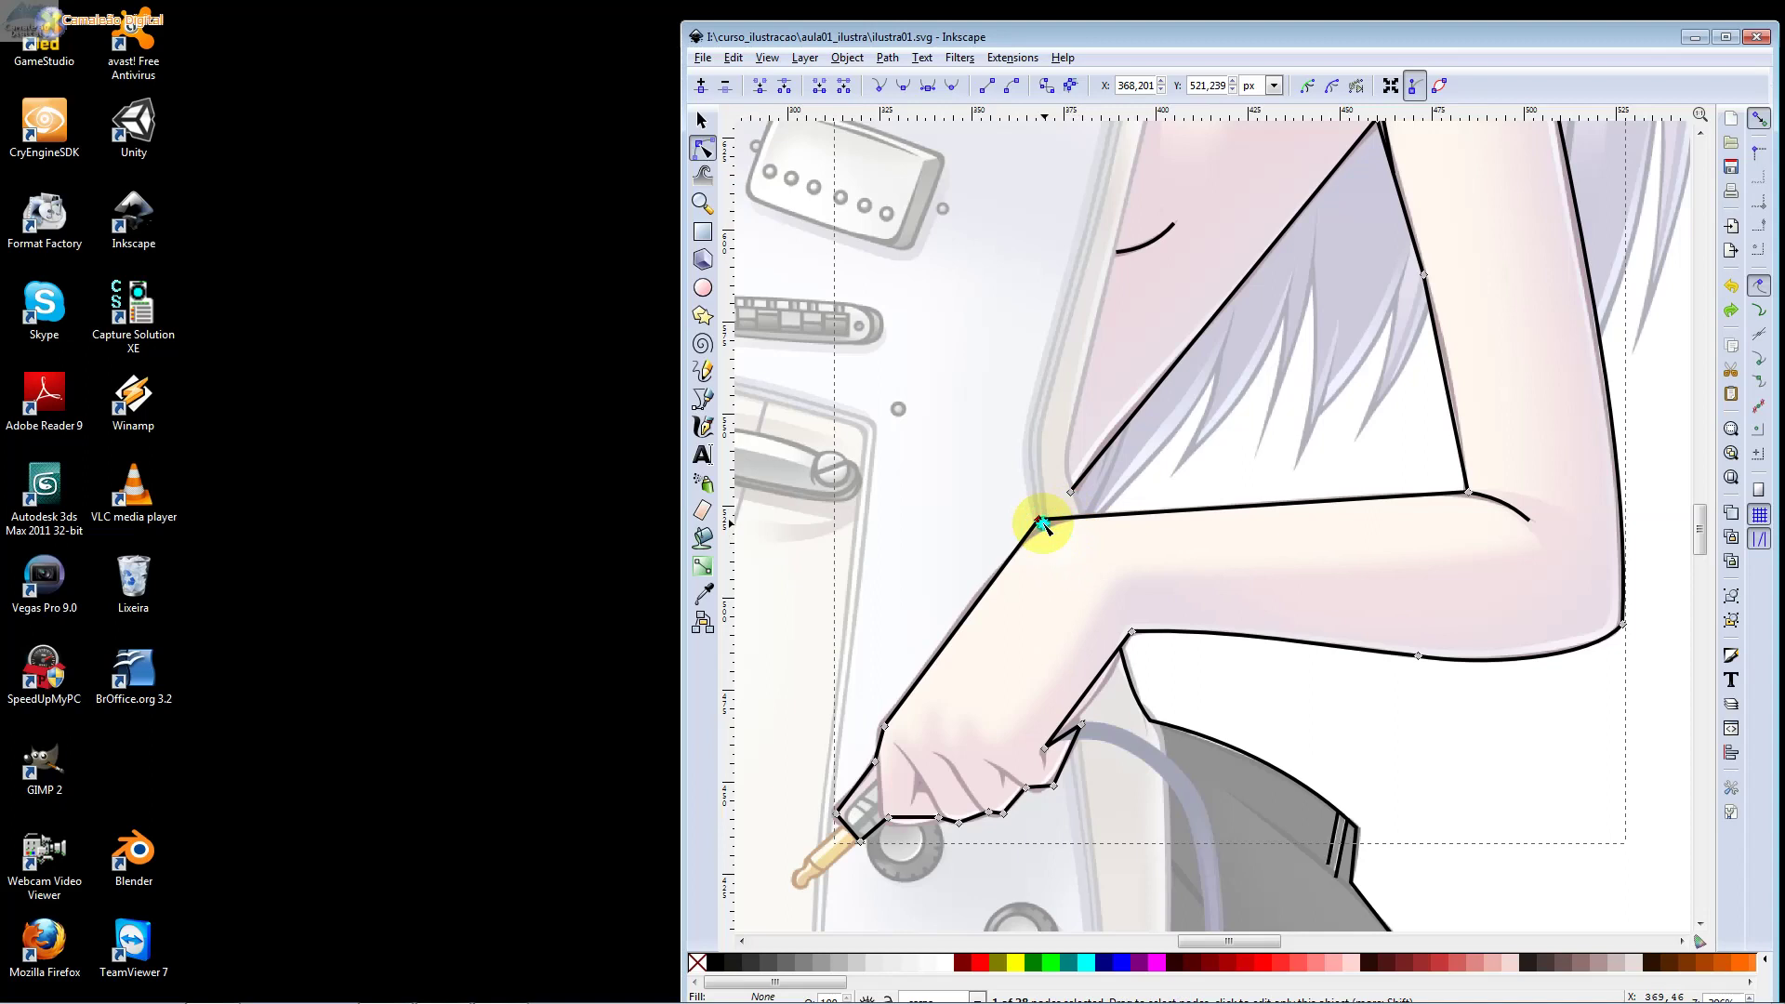
{"action": "left_click_drag", "start_coordinate": [995, 590], "coordinate": [971, 592]}
{"action": "left_click_drag", "start_coordinate": [1039, 521], "coordinate": [1050, 524]}
Curve the forearm near the wrist, smooth its upper edge, and lower the thumb-tip node
{"action": "mouse_move", "coordinate": [1196, 513]}
{"action": "left_mouse_down"}
{"action": "mouse_move", "coordinate": [1136, 505]}
{"action": "mouse_move", "coordinate": [1028, 530]}
{"action": "mouse_move", "coordinate": [1045, 507]}
{"action": "left_mouse_up"}
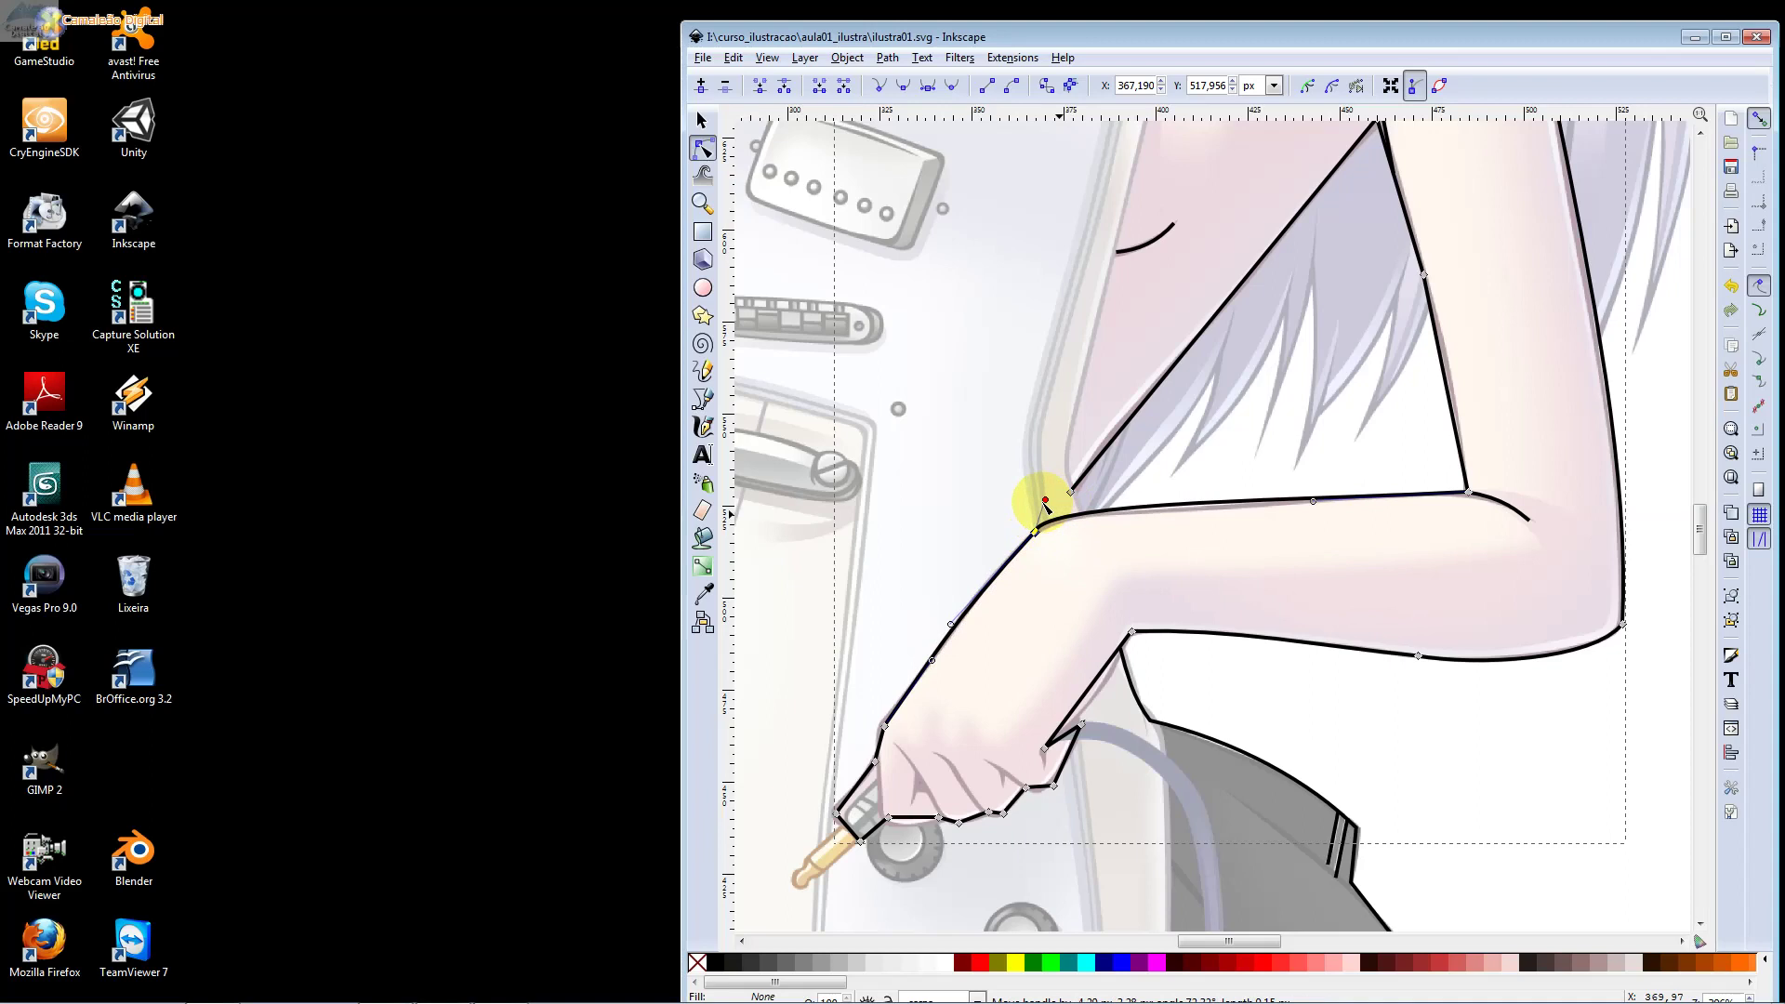
{"action": "left_click_drag", "start_coordinate": [1314, 502], "coordinate": [1404, 491]}
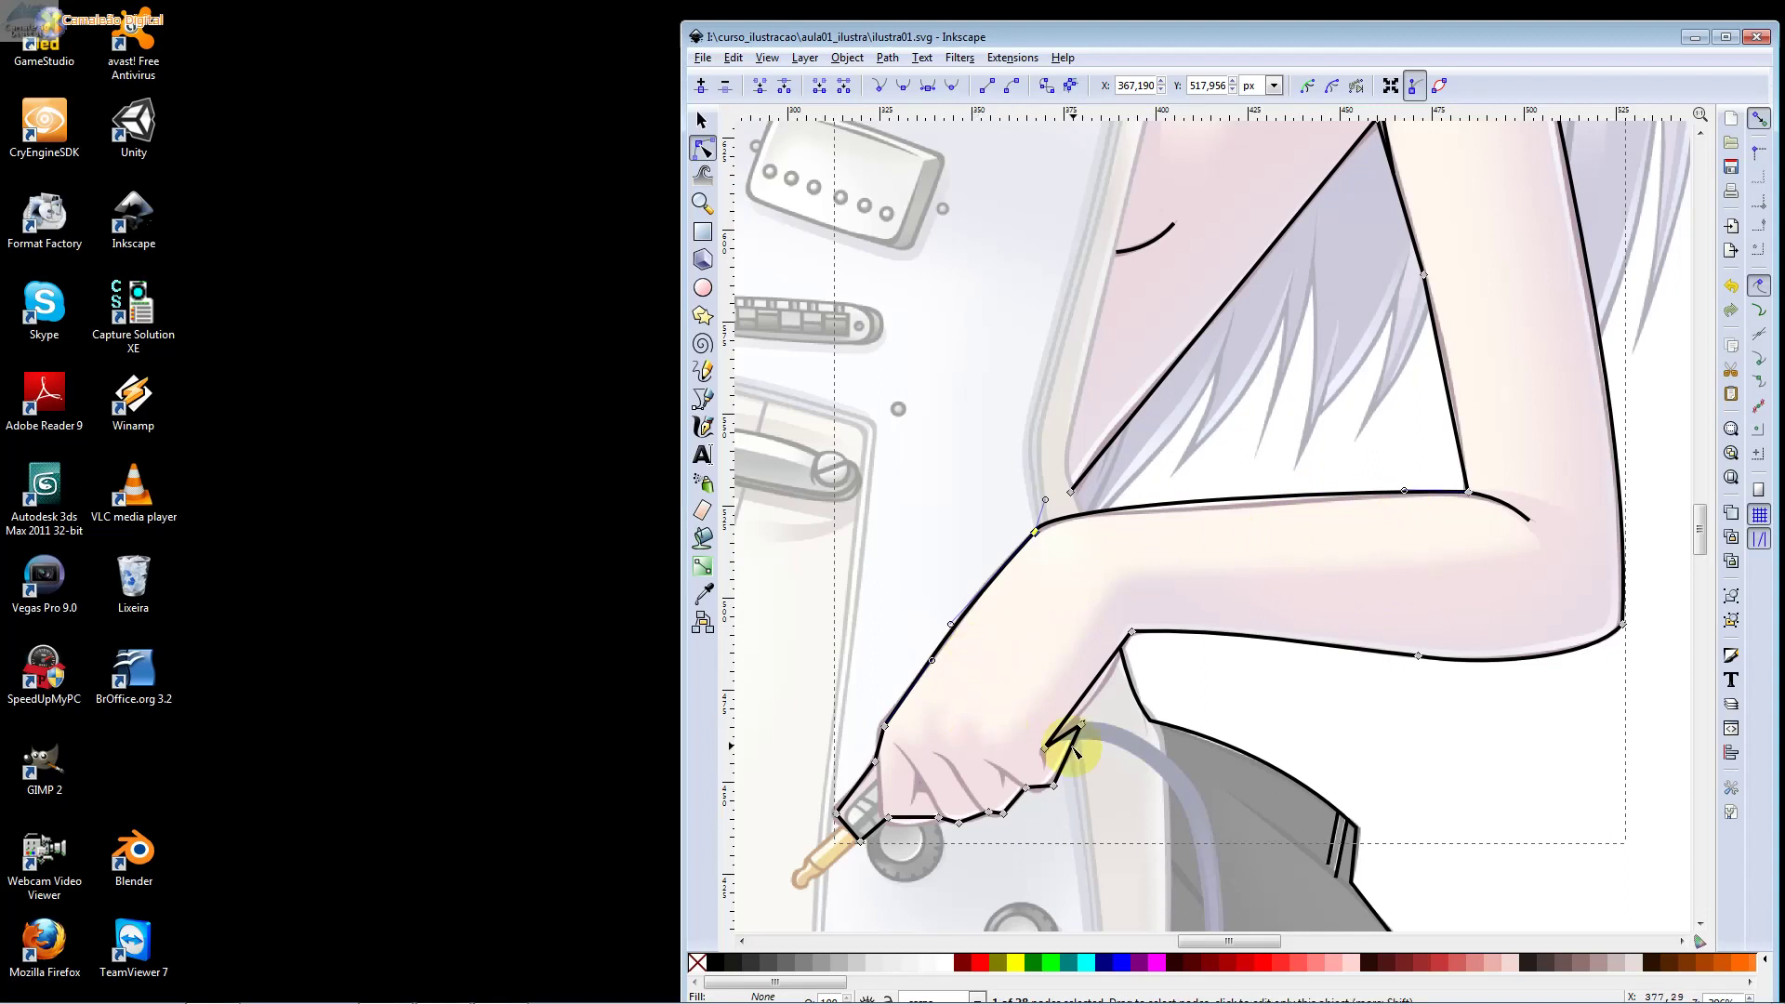
{"action": "left_click_drag", "start_coordinate": [1082, 725], "coordinate": [1078, 740]}
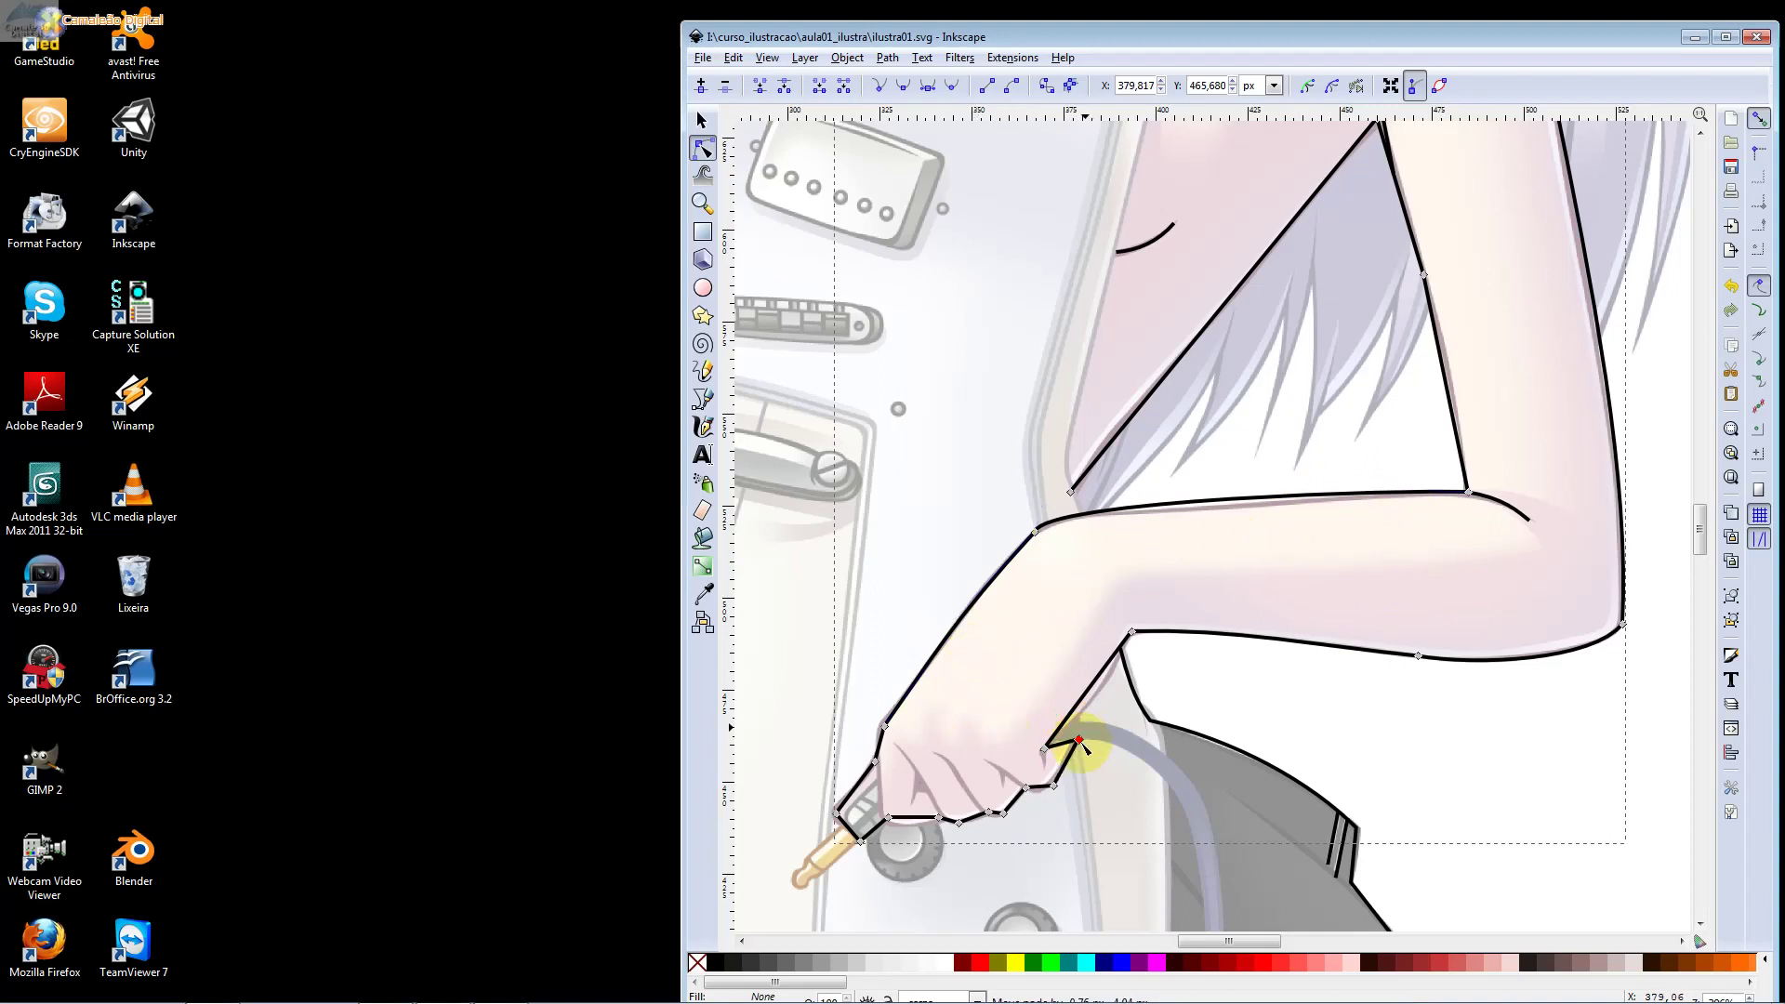
{"action": "scroll", "coordinate": [1076, 737], "scroll_direction": "up", "scroll_amount": 1}
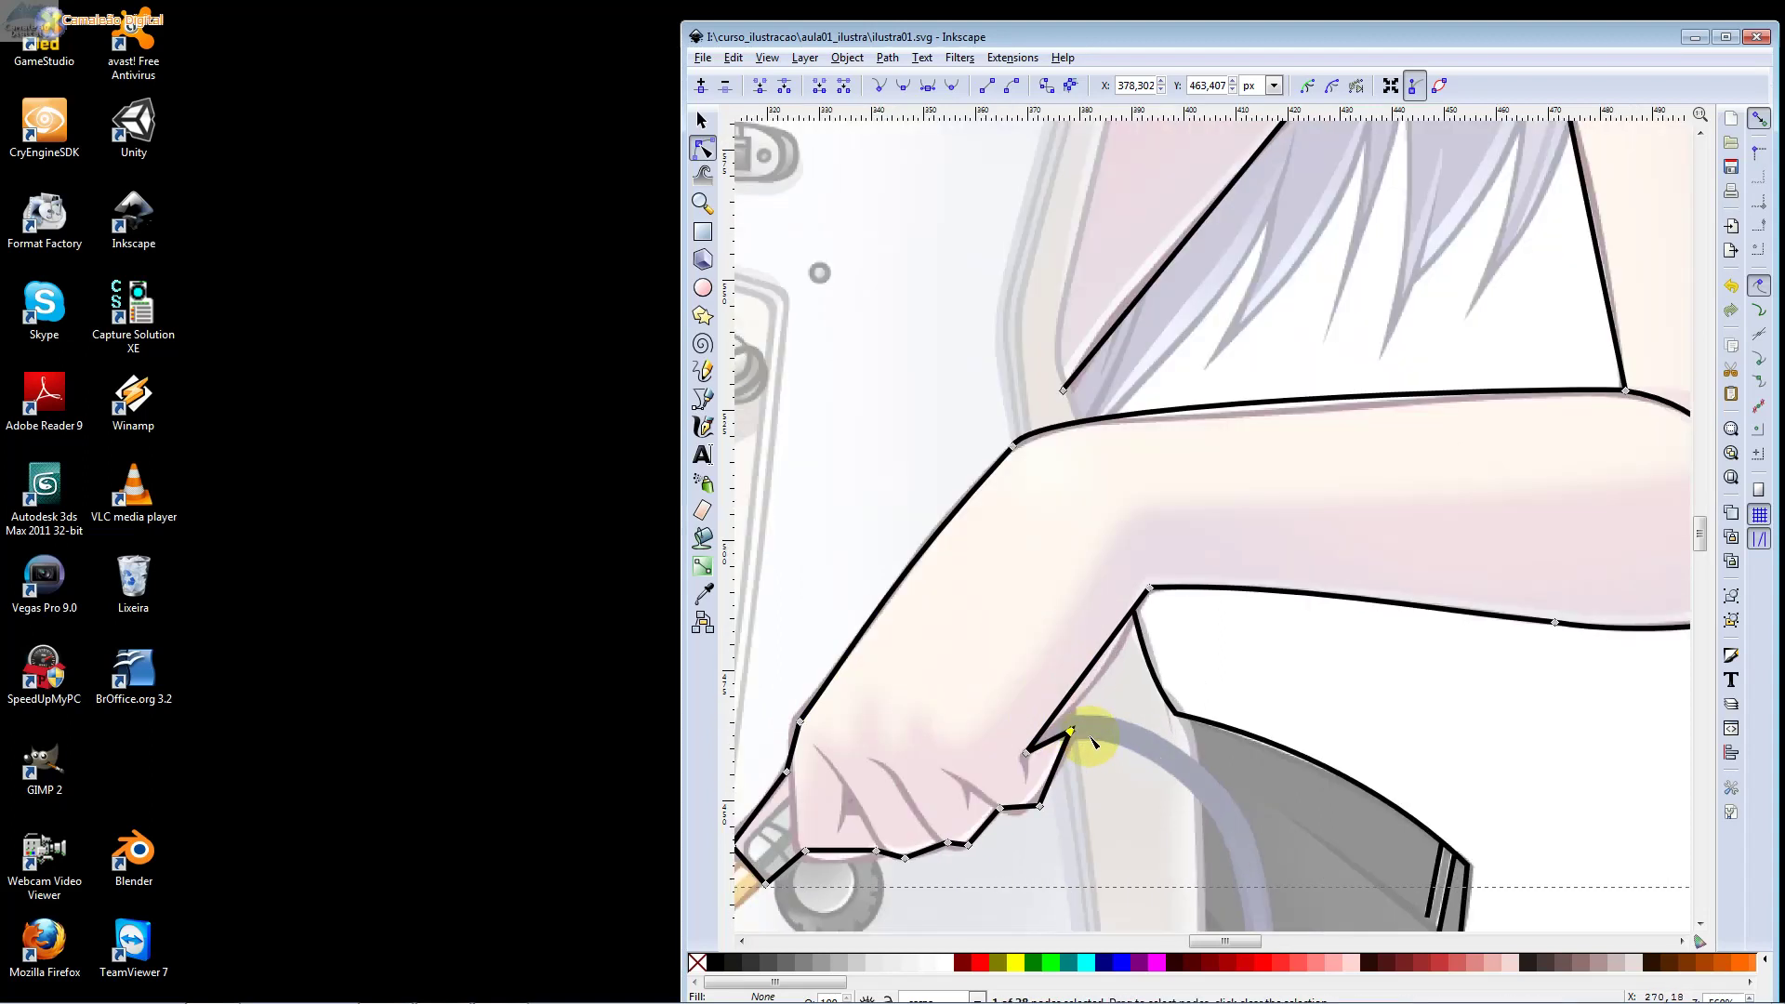
Curve the thumb tip and bend the straight segments under the fingers into curves
{"action": "left_click_drag", "start_coordinate": [1071, 733], "coordinate": [1099, 713]}
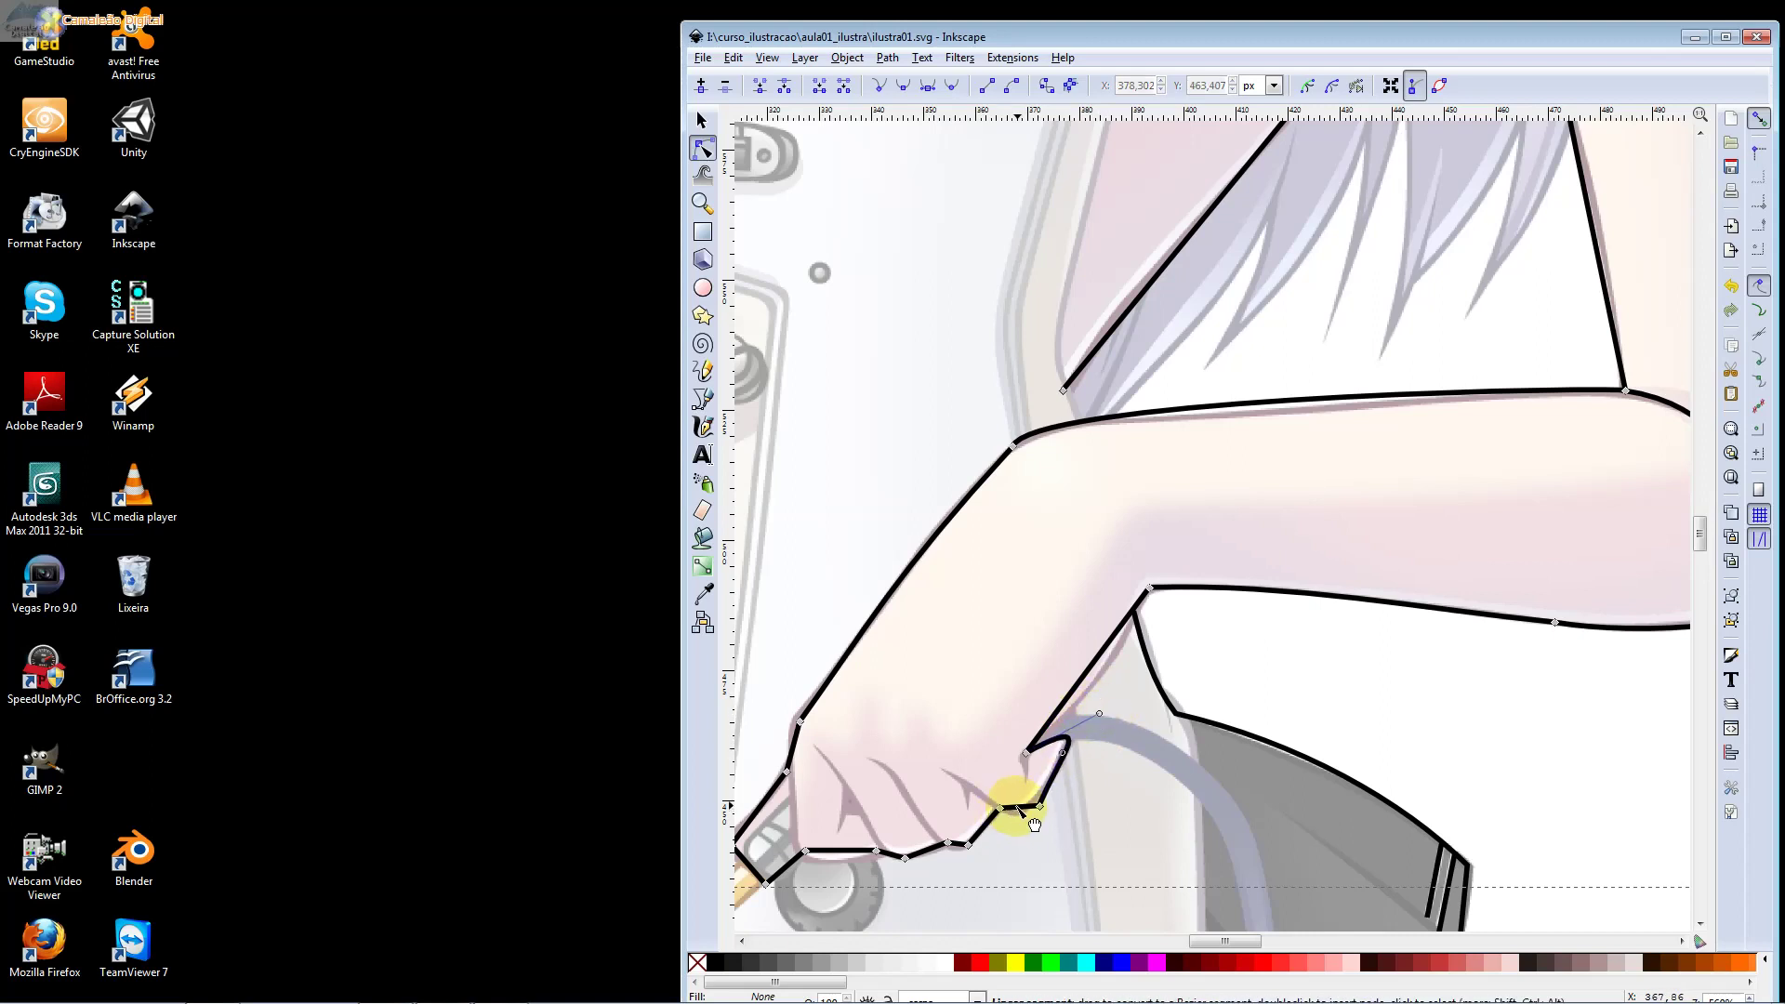
{"action": "left_click_drag", "start_coordinate": [1039, 805], "coordinate": [1037, 803]}
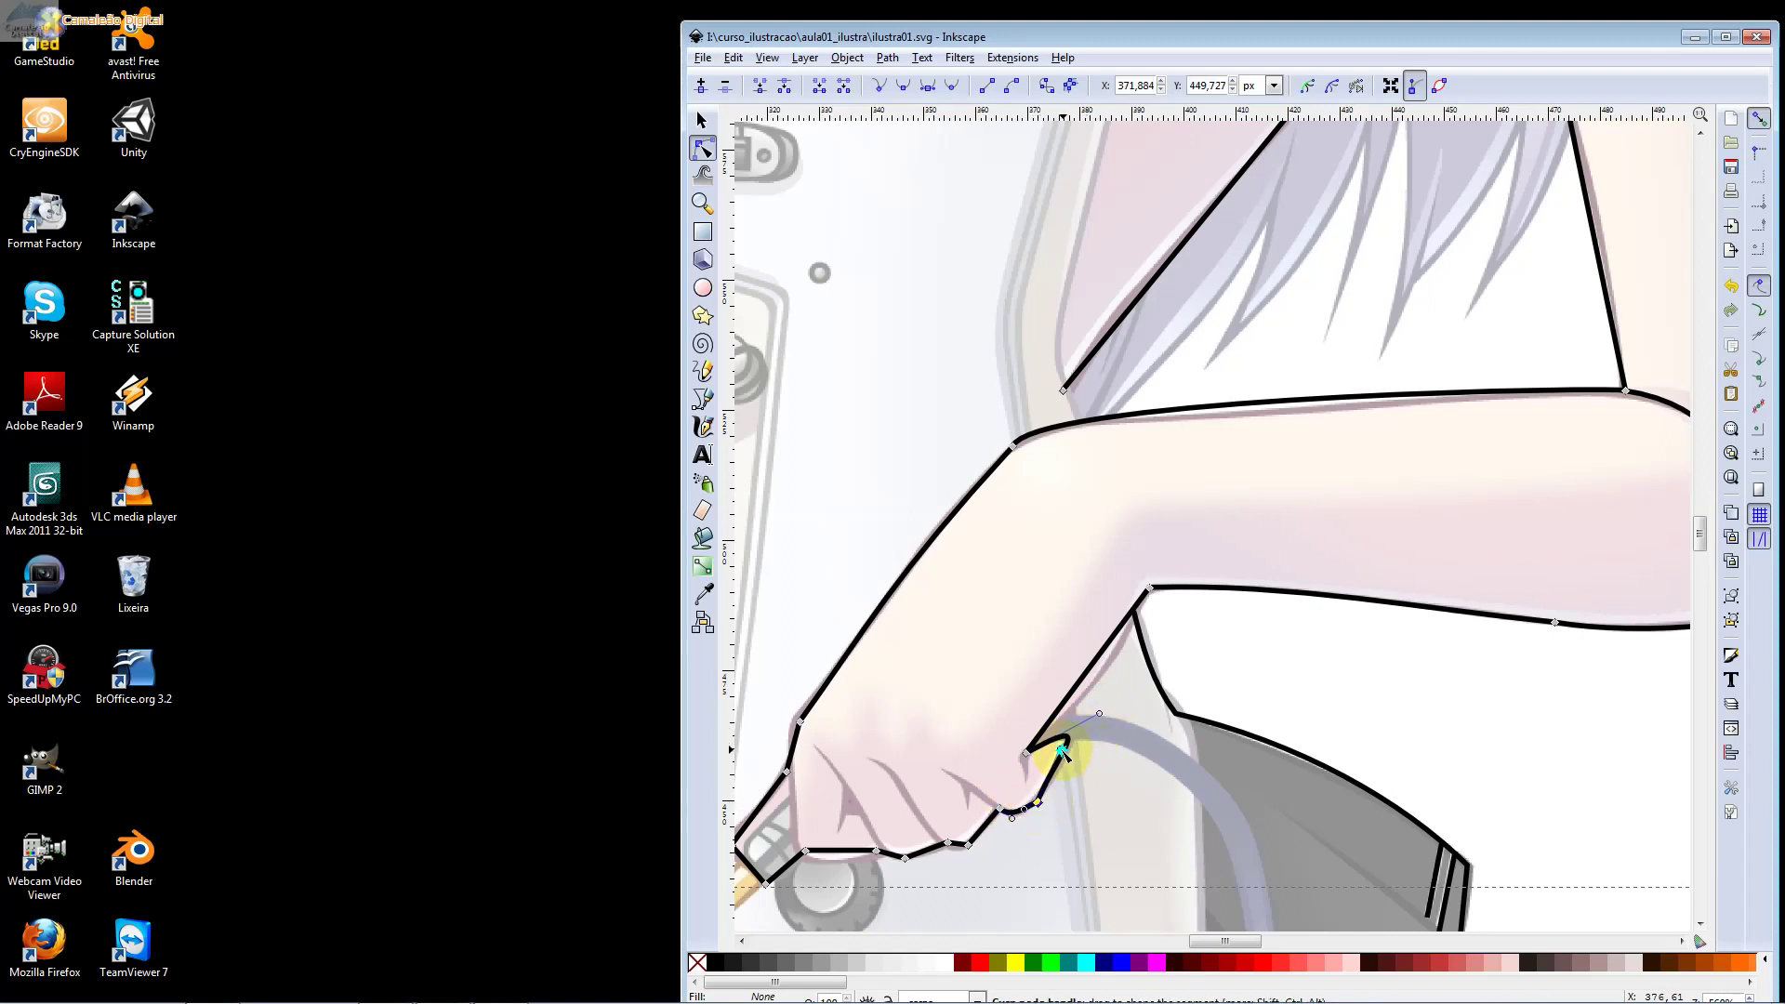
{"action": "left_click", "coordinate": [981, 827]}
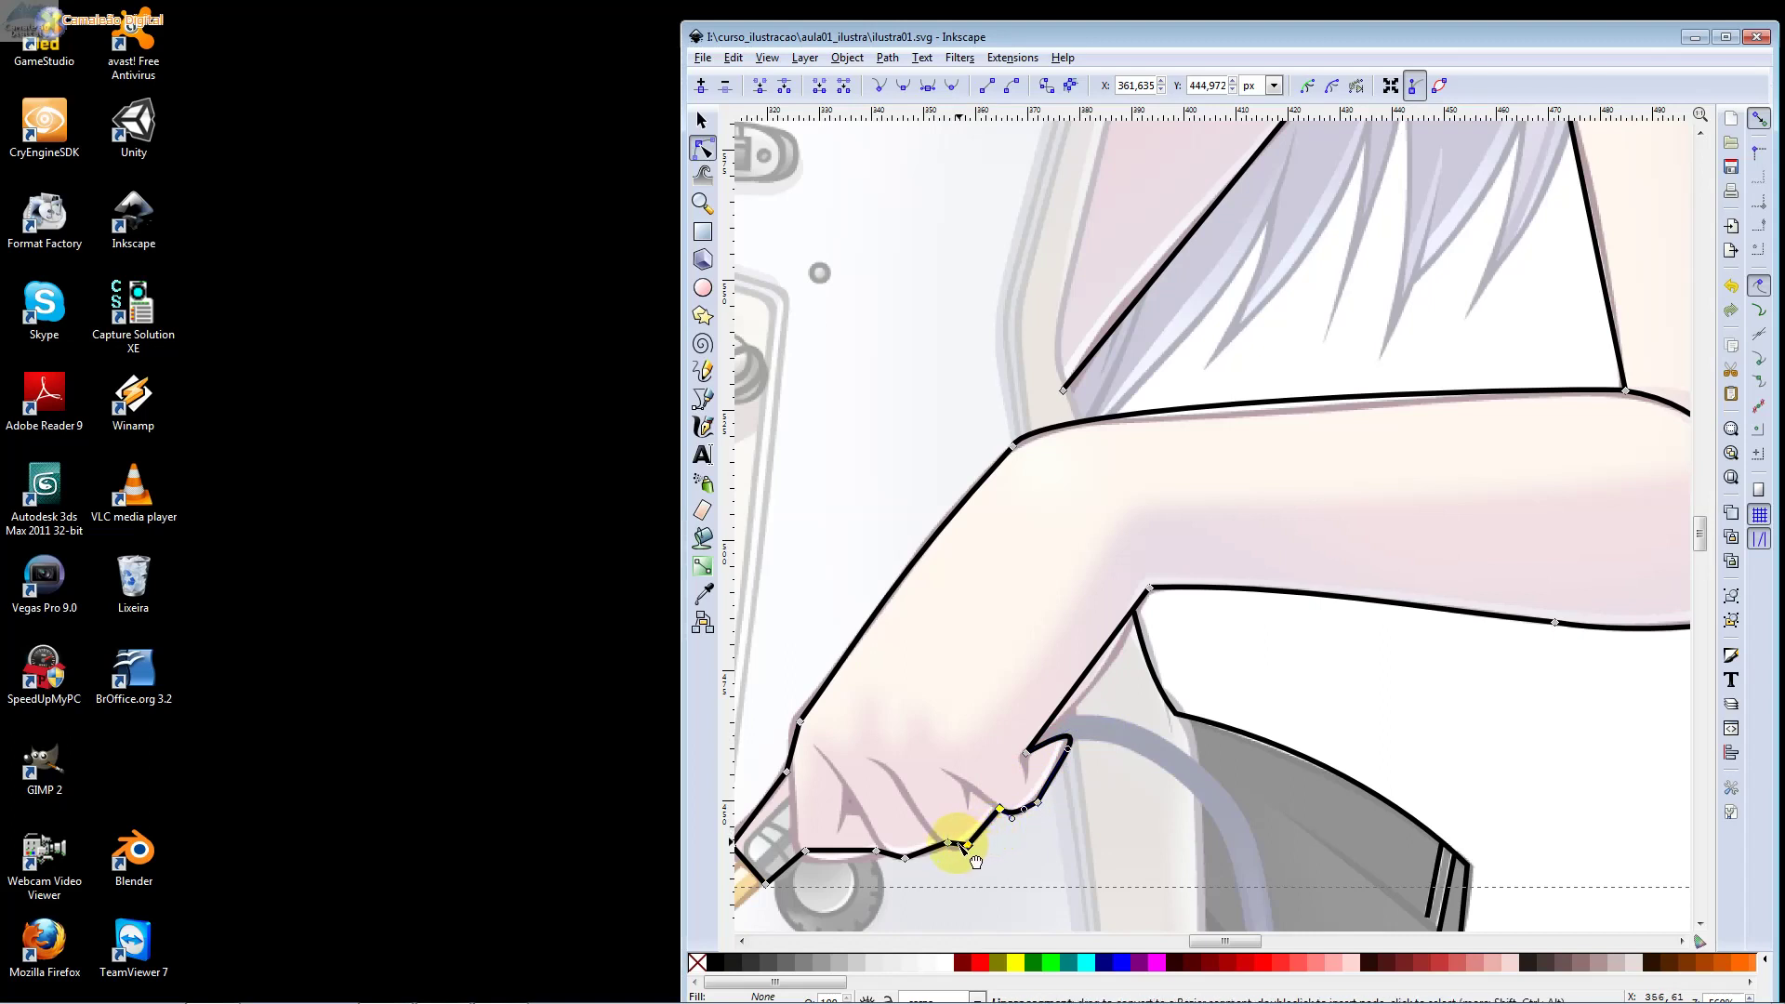
{"action": "left_click_drag", "start_coordinate": [925, 853], "coordinate": [946, 881]}
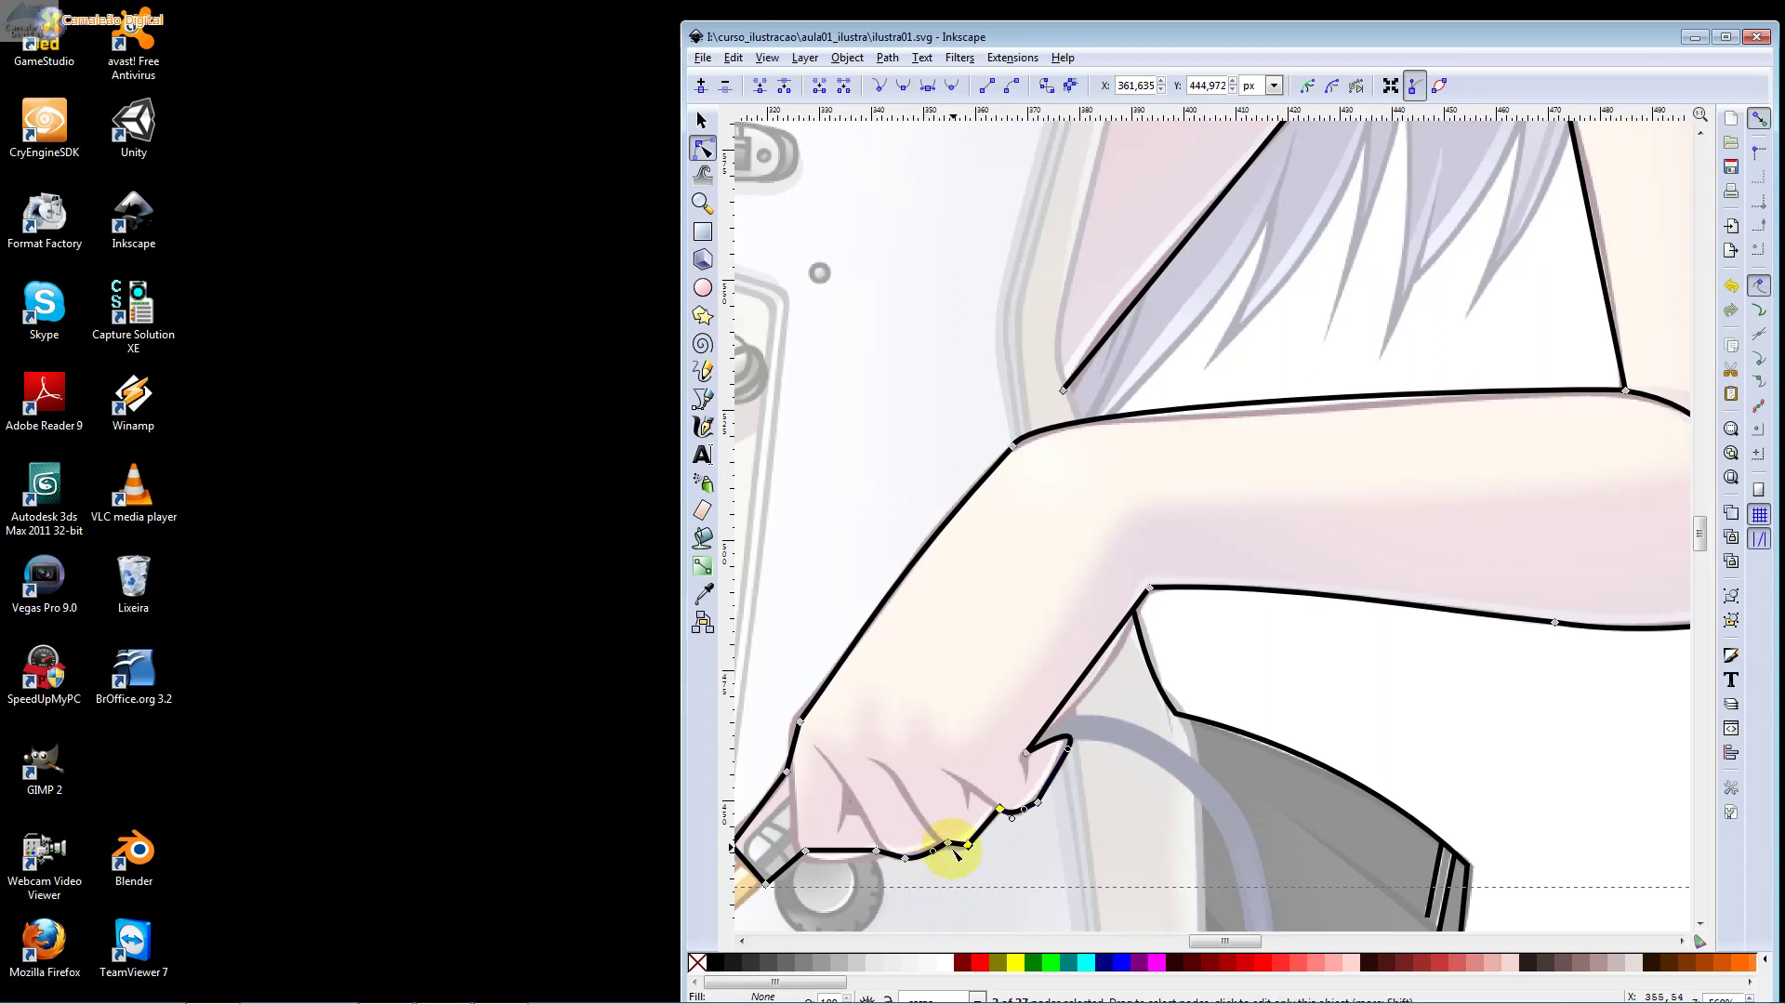
{"action": "left_click", "coordinate": [950, 846]}
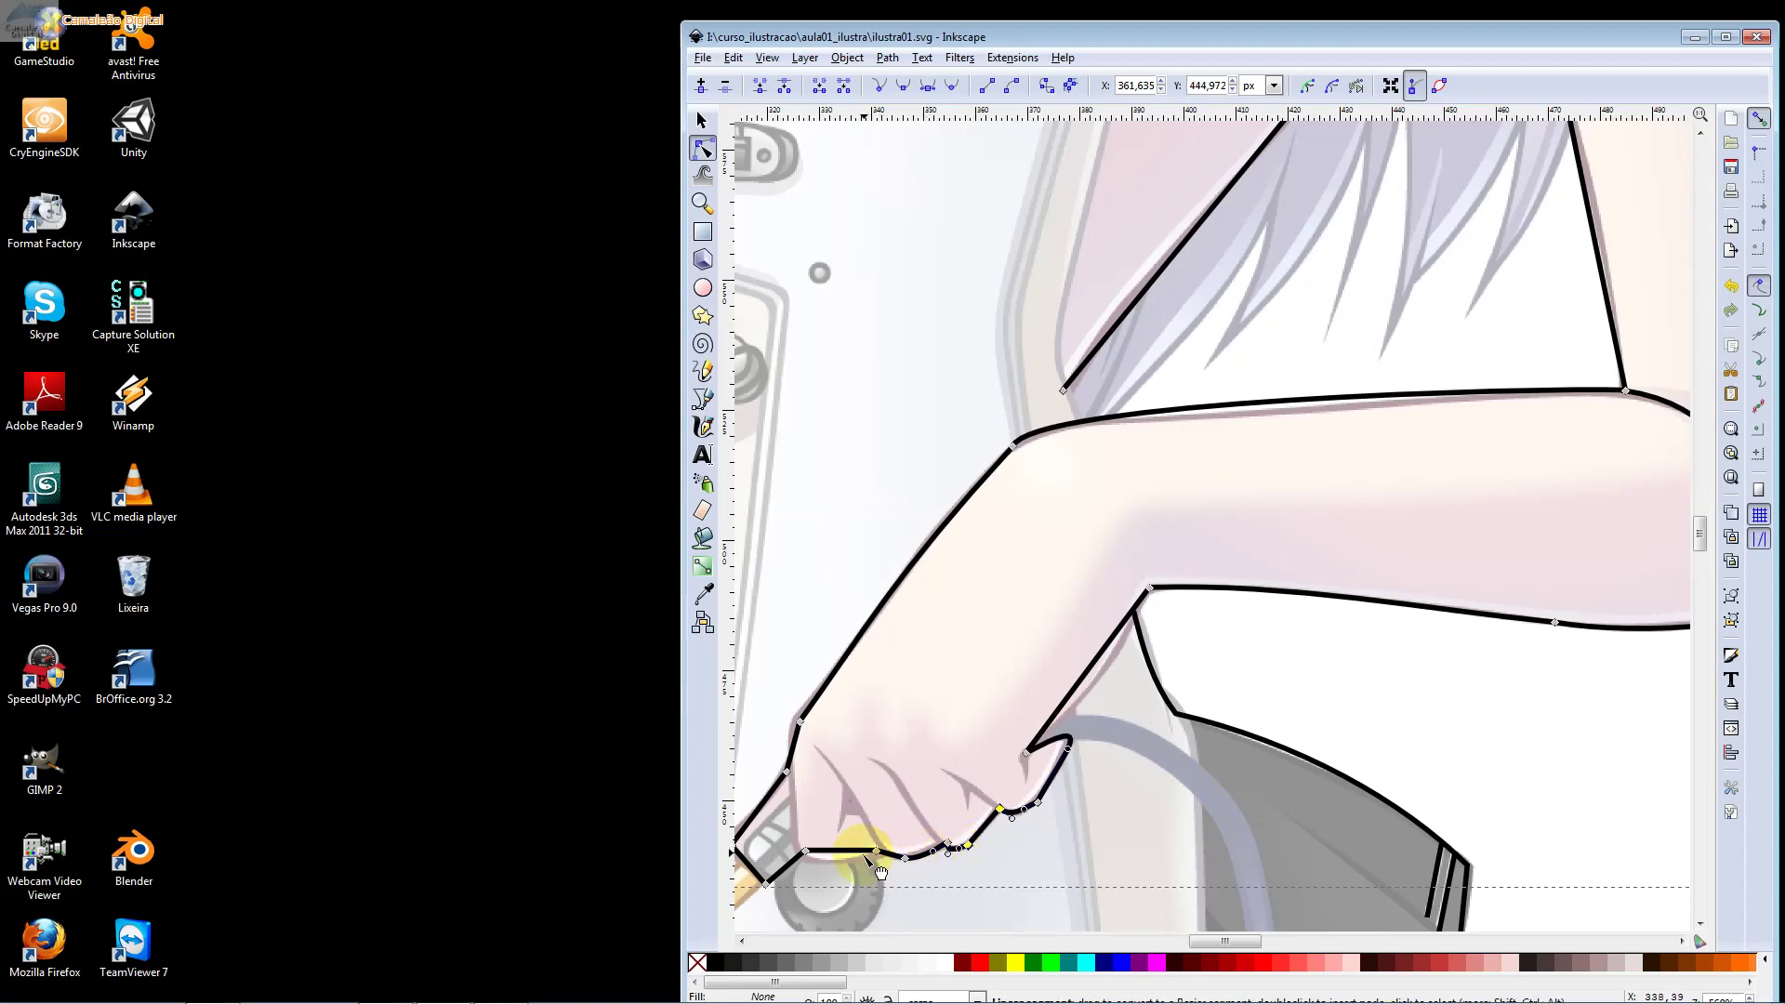
{"action": "left_click_drag", "start_coordinate": [846, 850], "coordinate": [800, 862]}
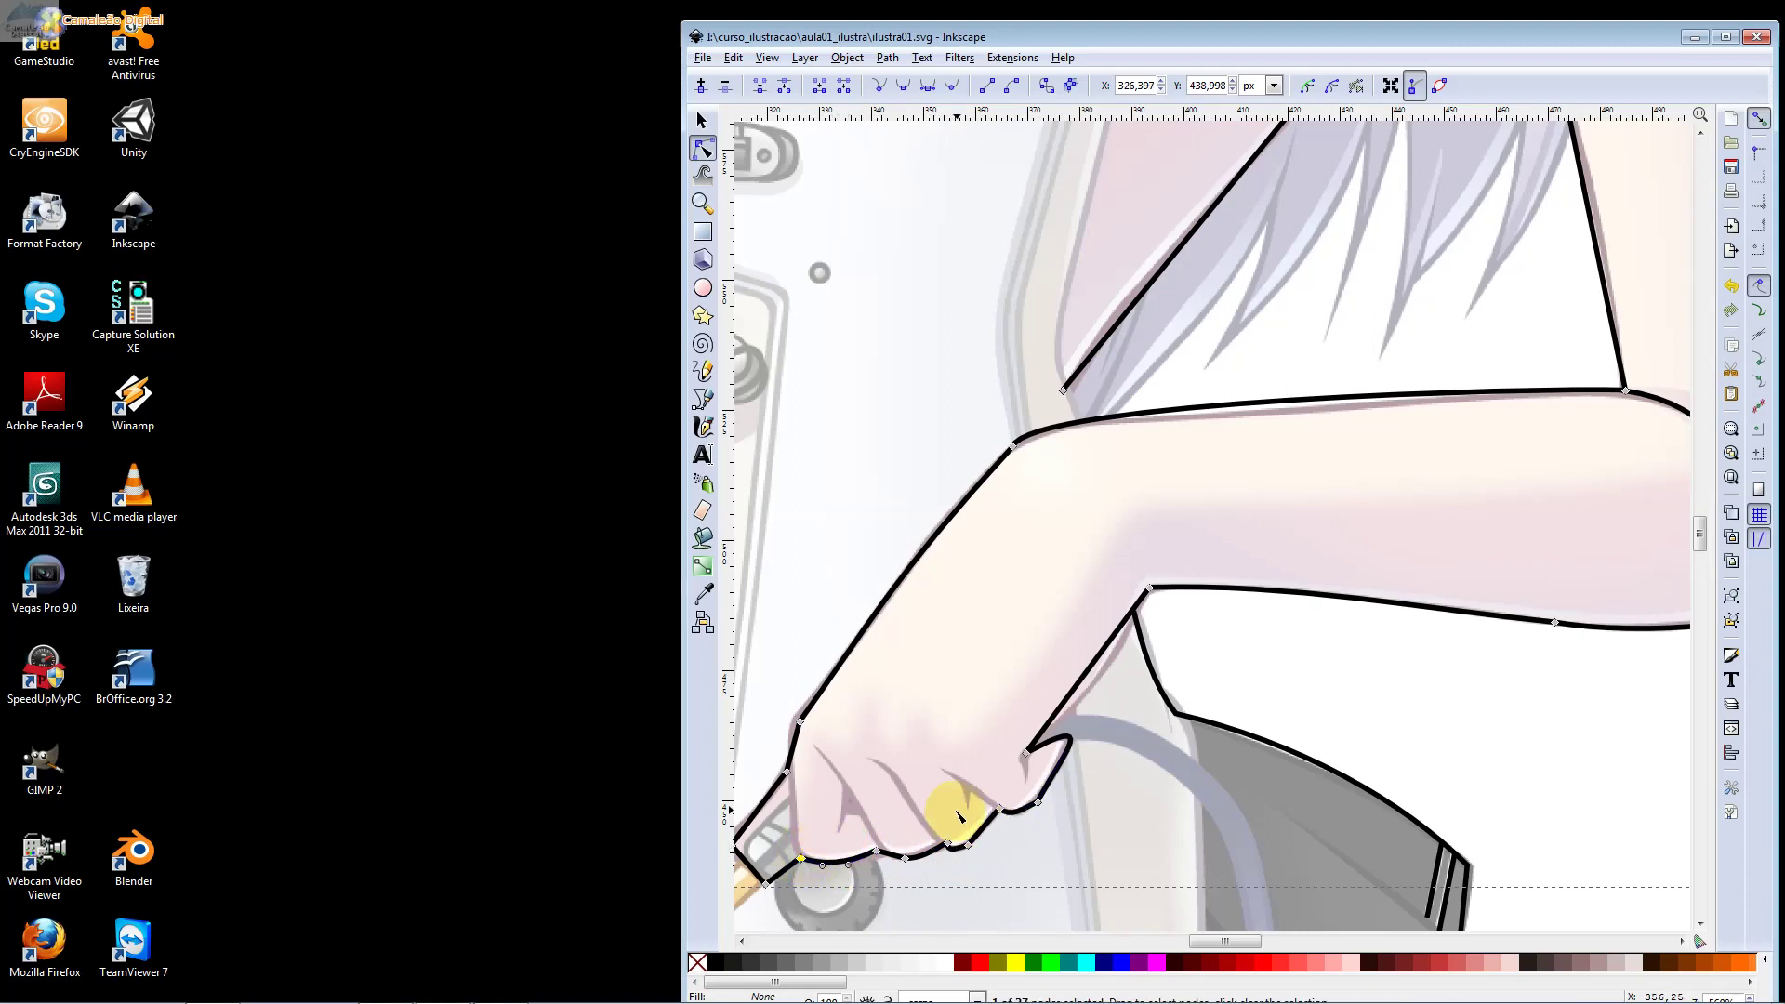
Move the thumb corner node left and reshape the upper forearm curve to follow the sketch
{"action": "left_click_drag", "start_coordinate": [869, 741], "coordinate": [1043, 689]}
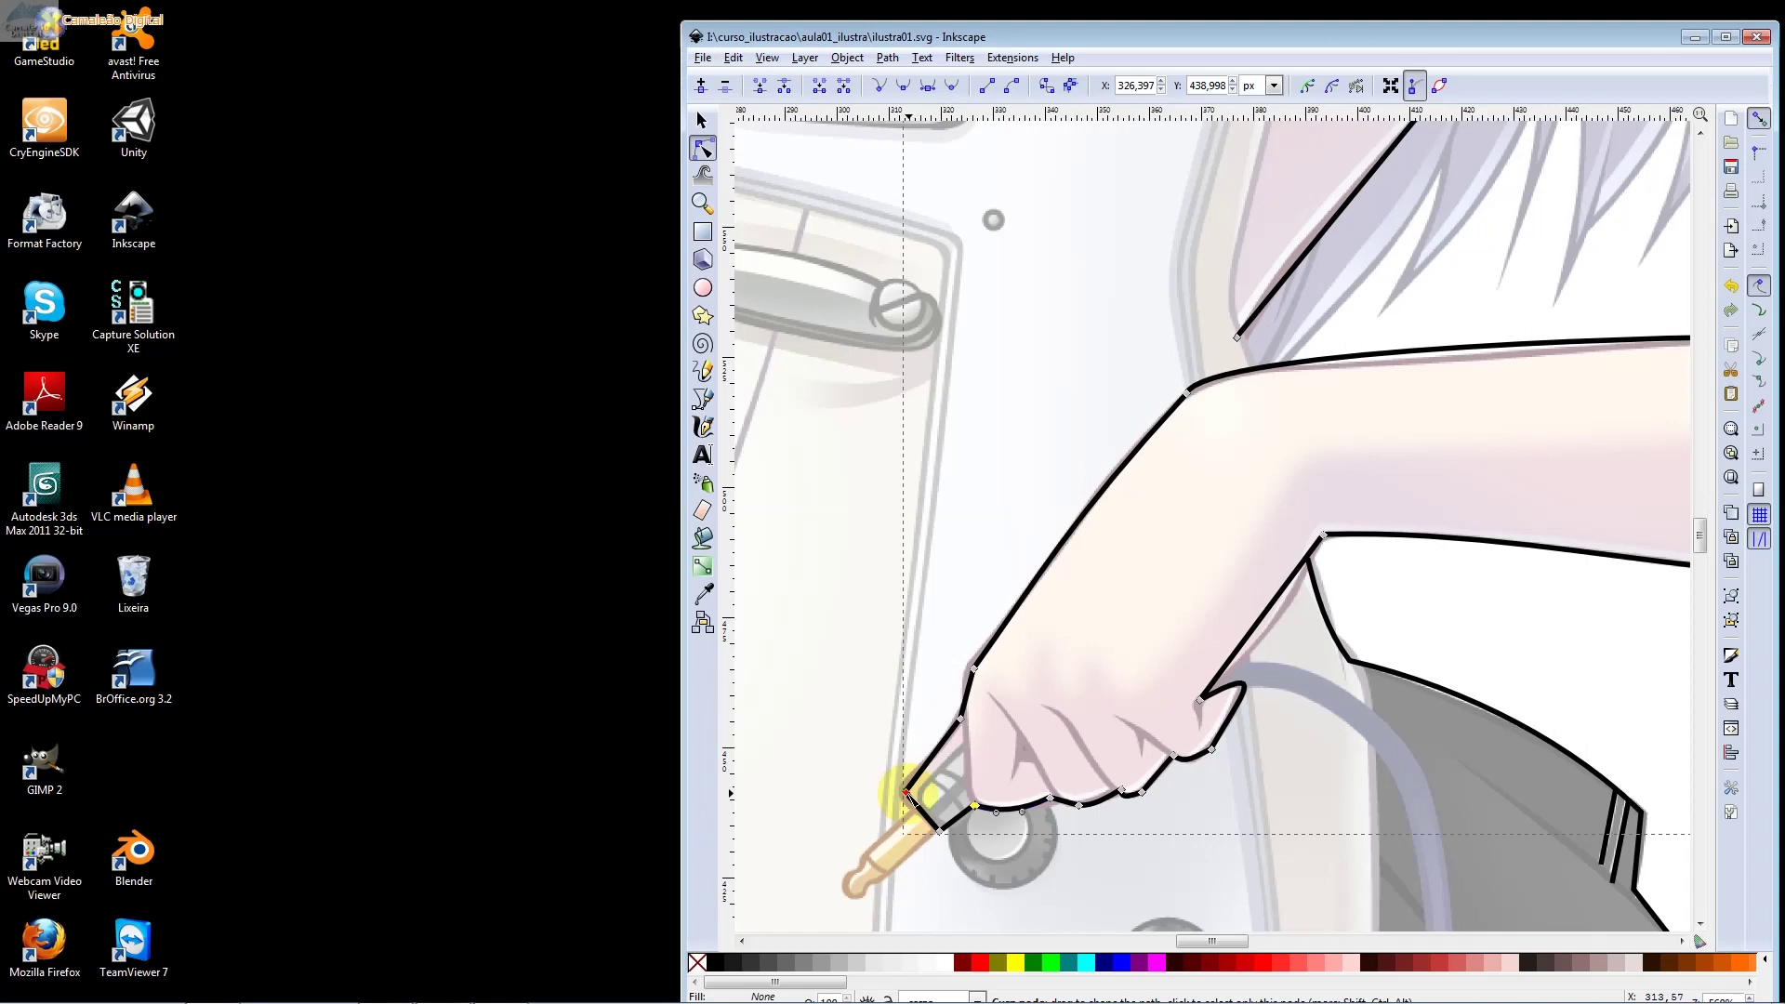
{"action": "left_click_drag", "start_coordinate": [906, 792], "coordinate": [898, 791]}
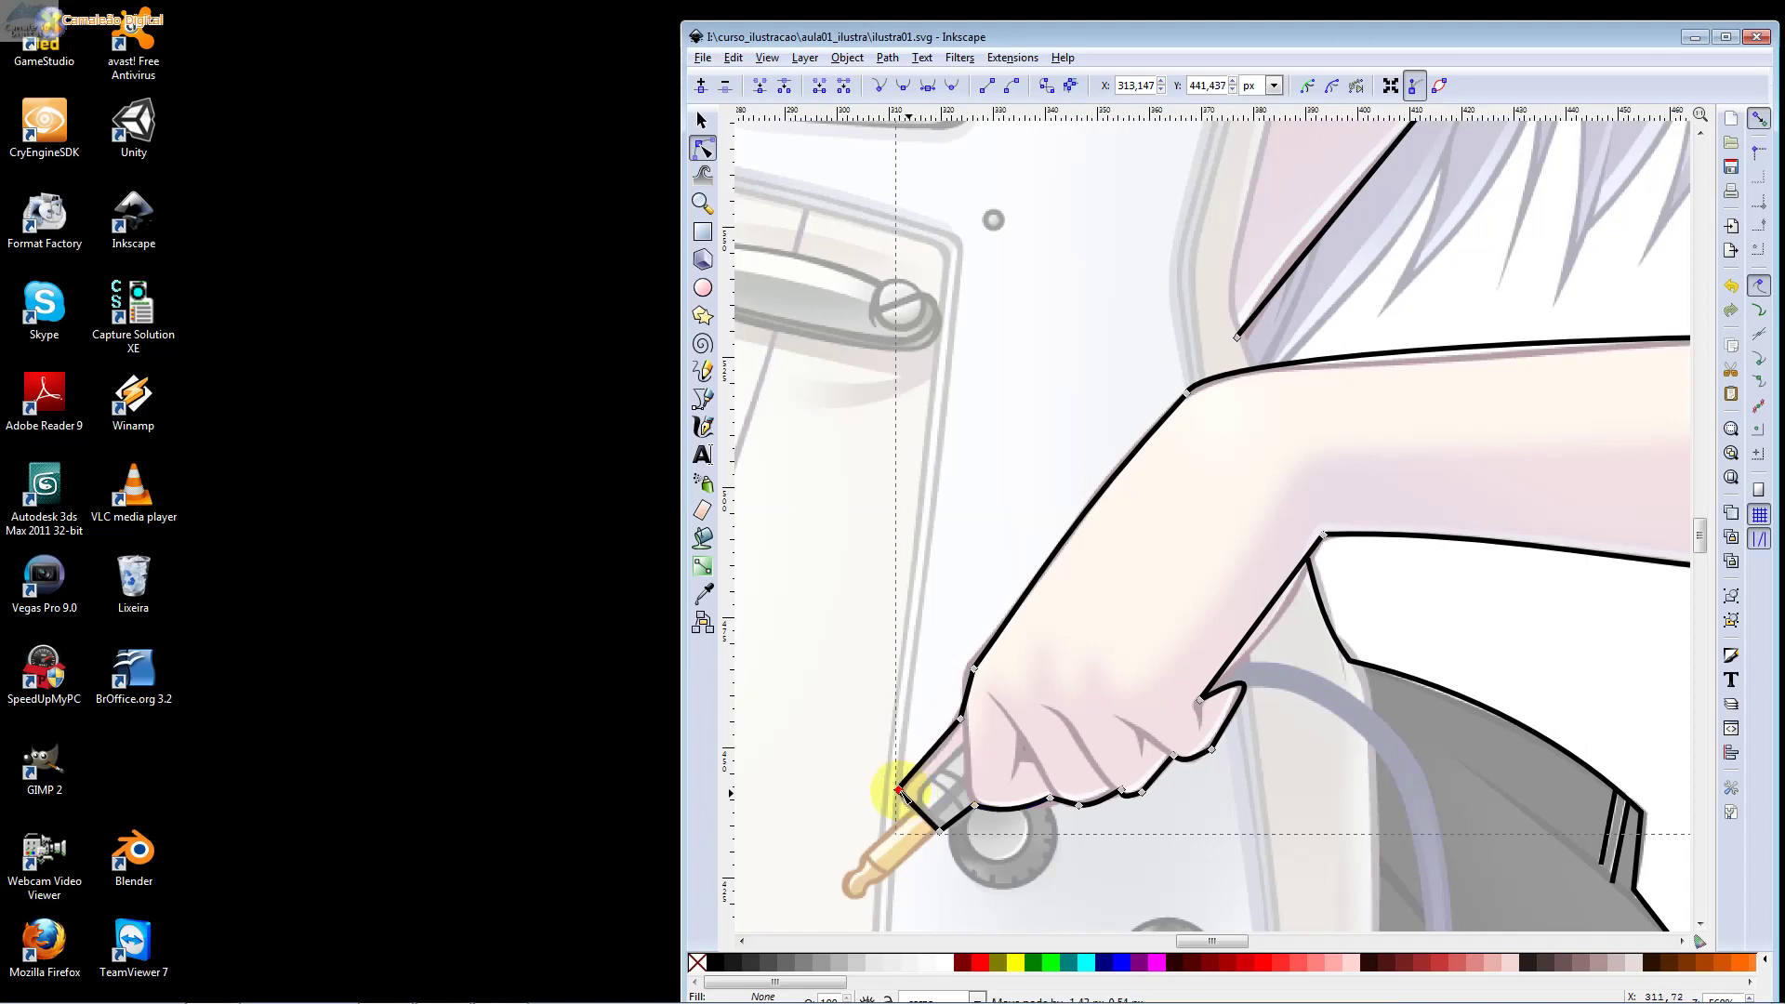
{"action": "left_click", "coordinate": [973, 668]}
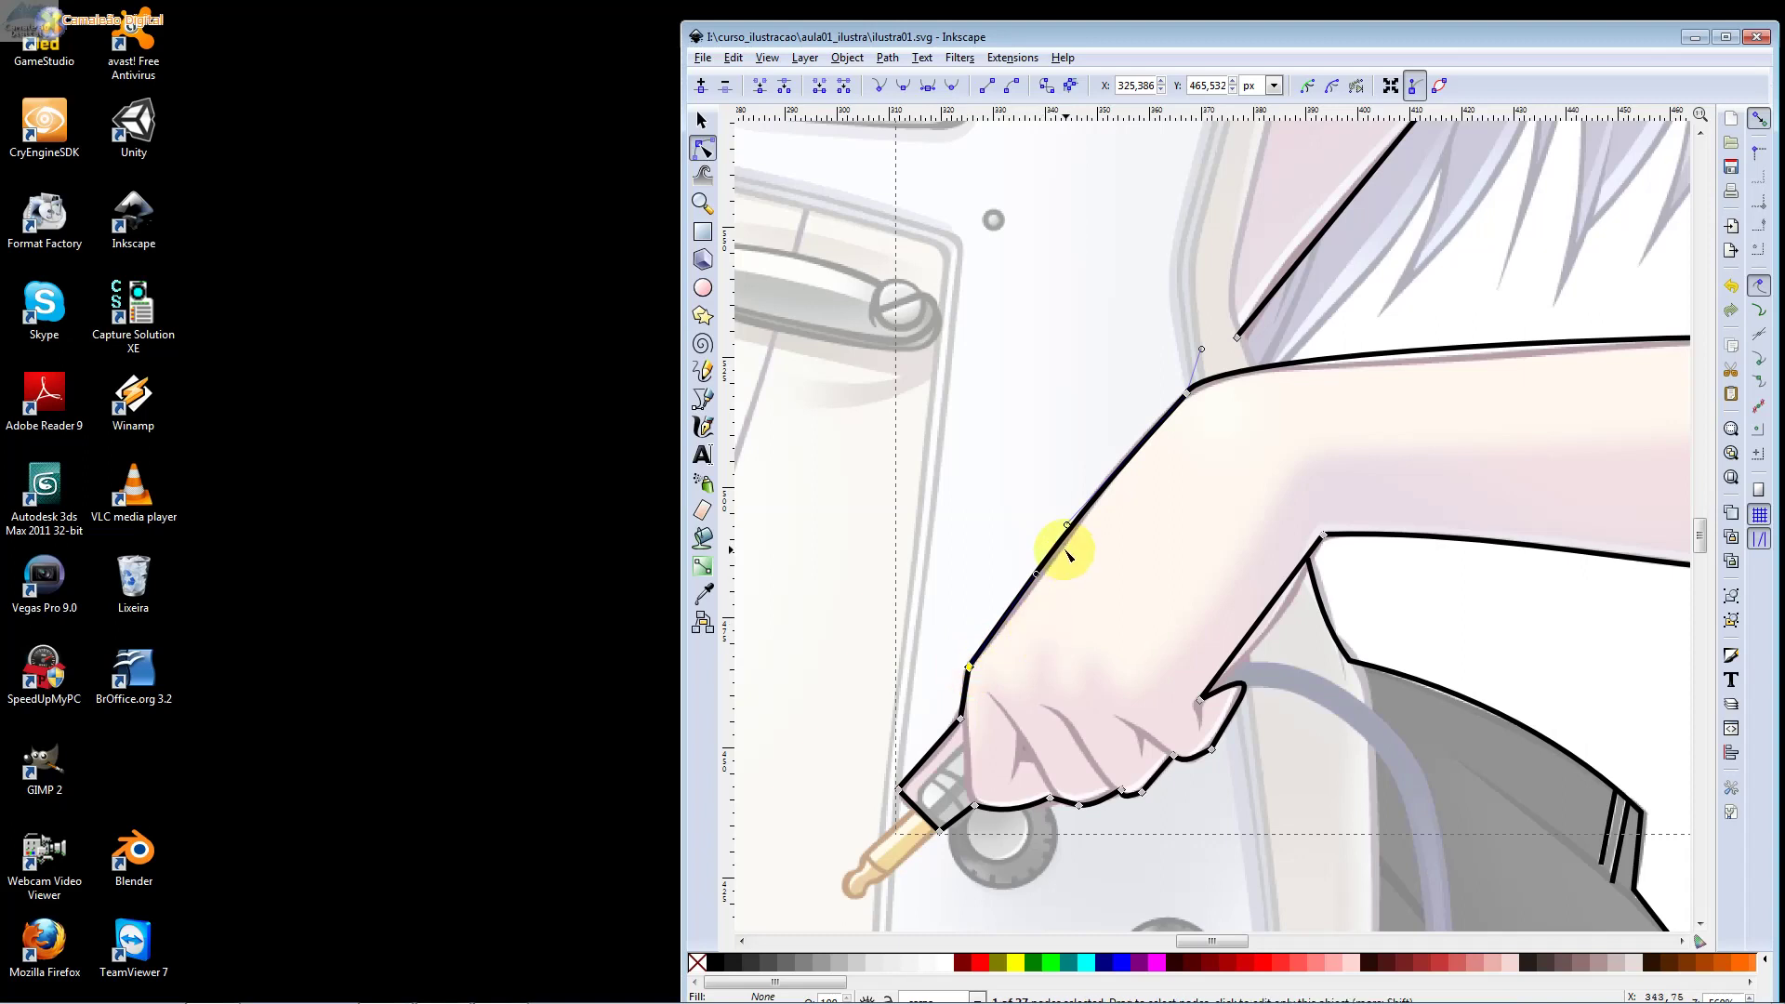
{"action": "left_click_drag", "start_coordinate": [1066, 524], "coordinate": [1097, 493]}
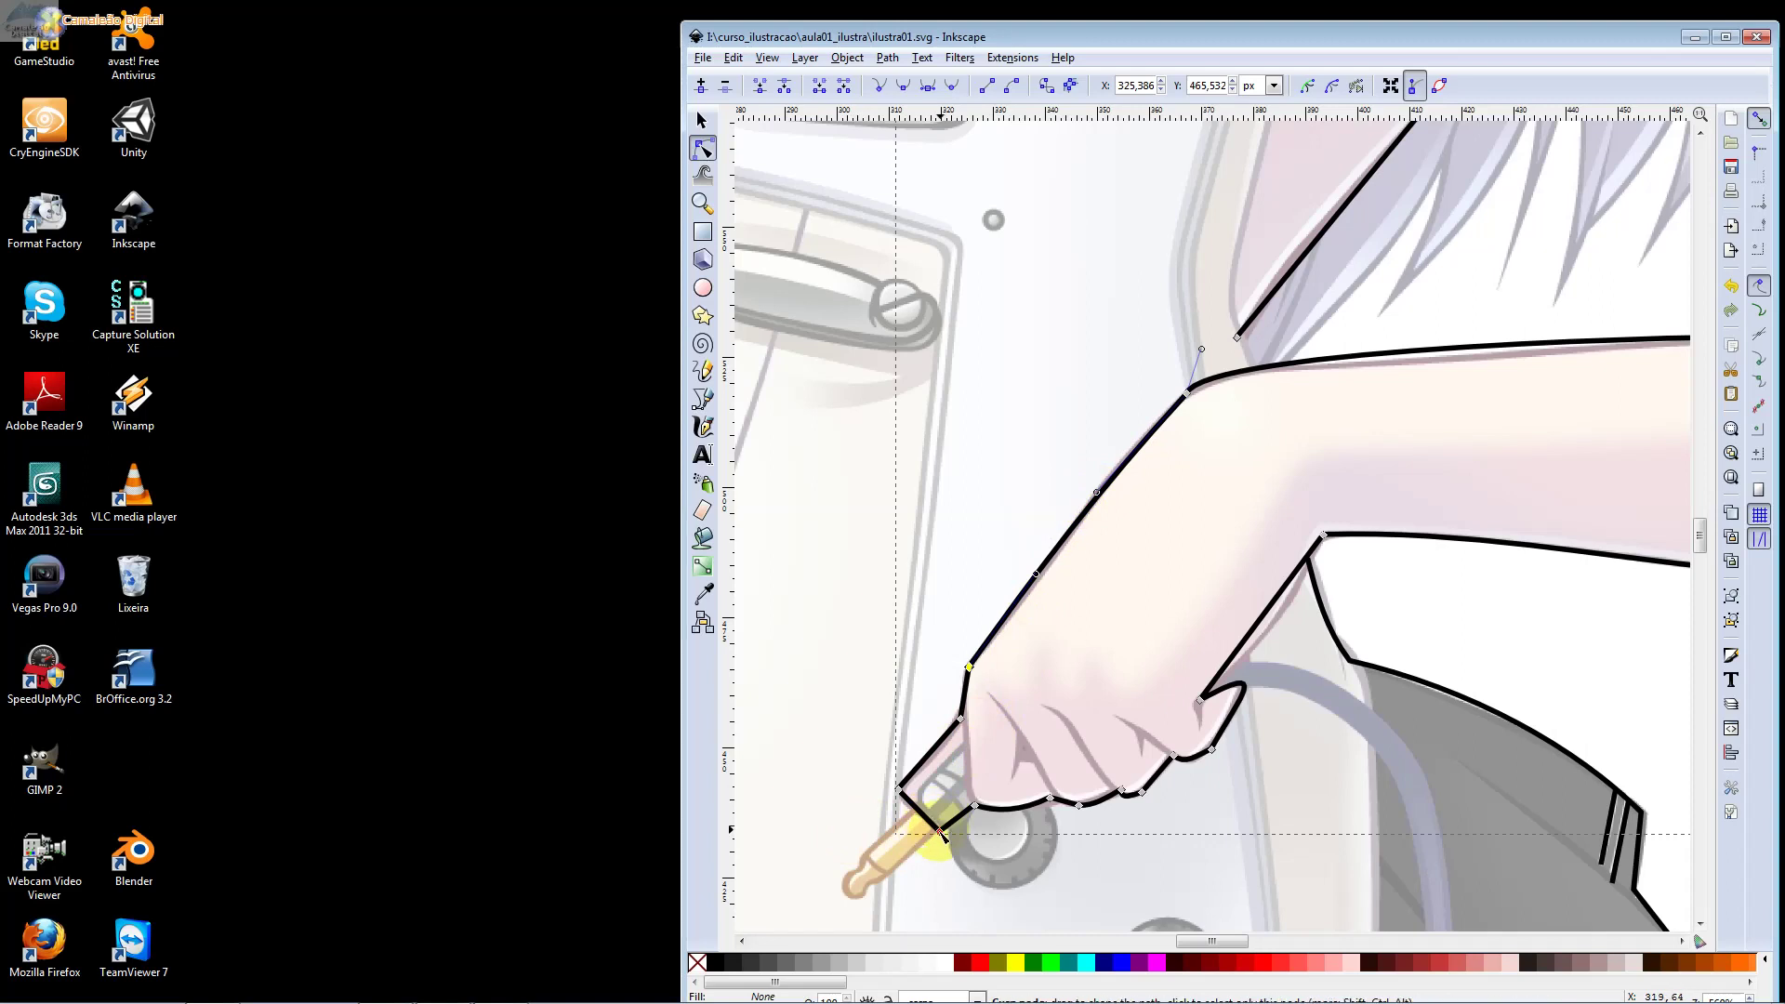
{"action": "left_click", "coordinate": [976, 804]}
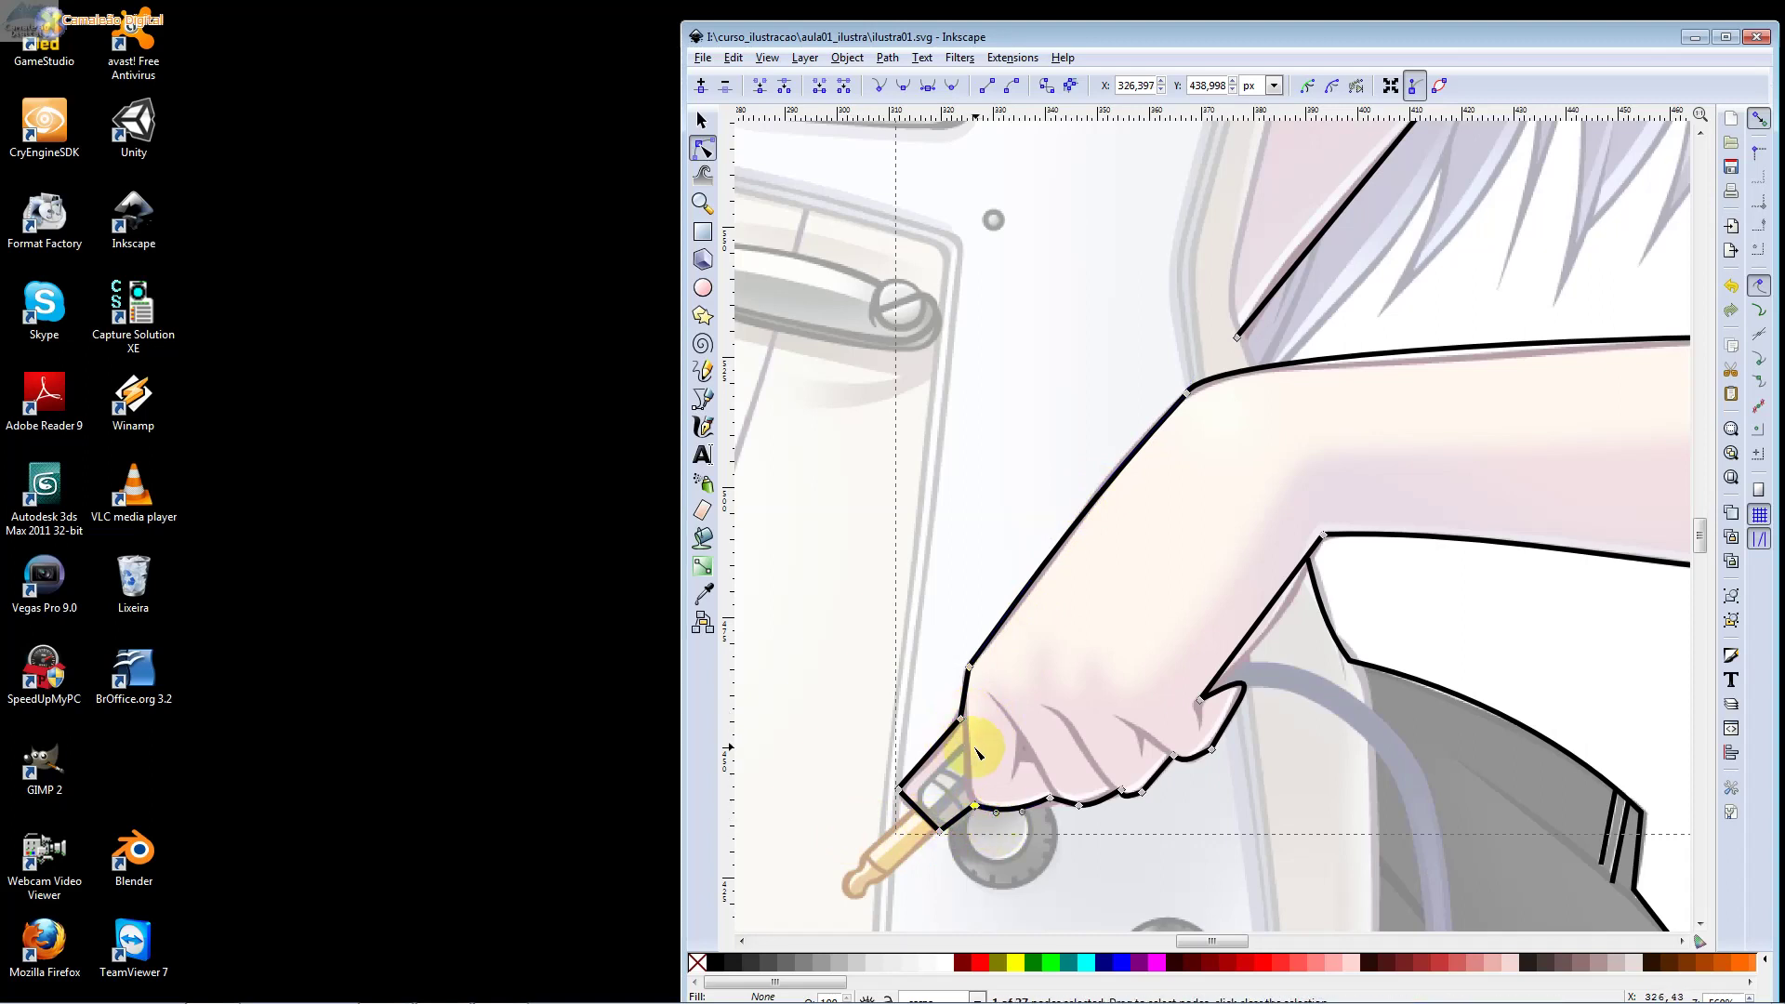
{"action": "scroll", "coordinate": [1040, 650], "scroll_direction": "down", "scroll_amount": 1}
{"action": "scroll", "coordinate": [1044, 658], "scroll_direction": "down", "scroll_amount": 1}
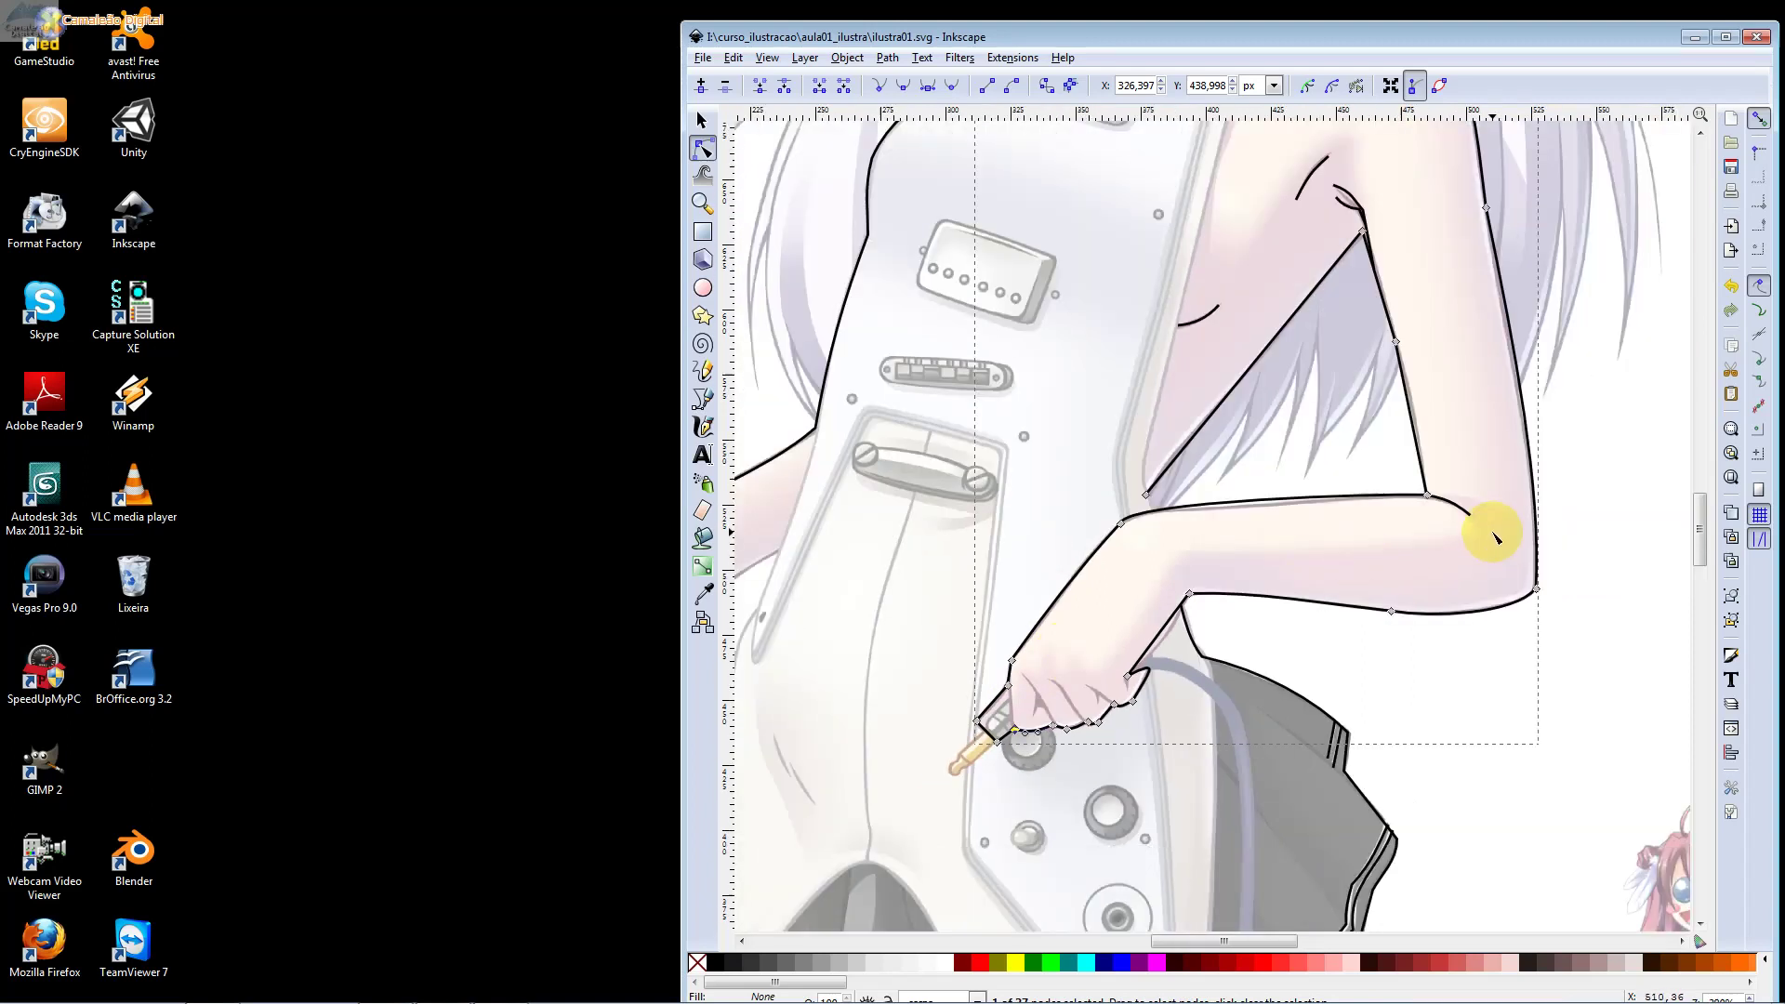
{"action": "scroll", "coordinate": [1100, 410], "scroll_direction": "down", "scroll_amount": 1}
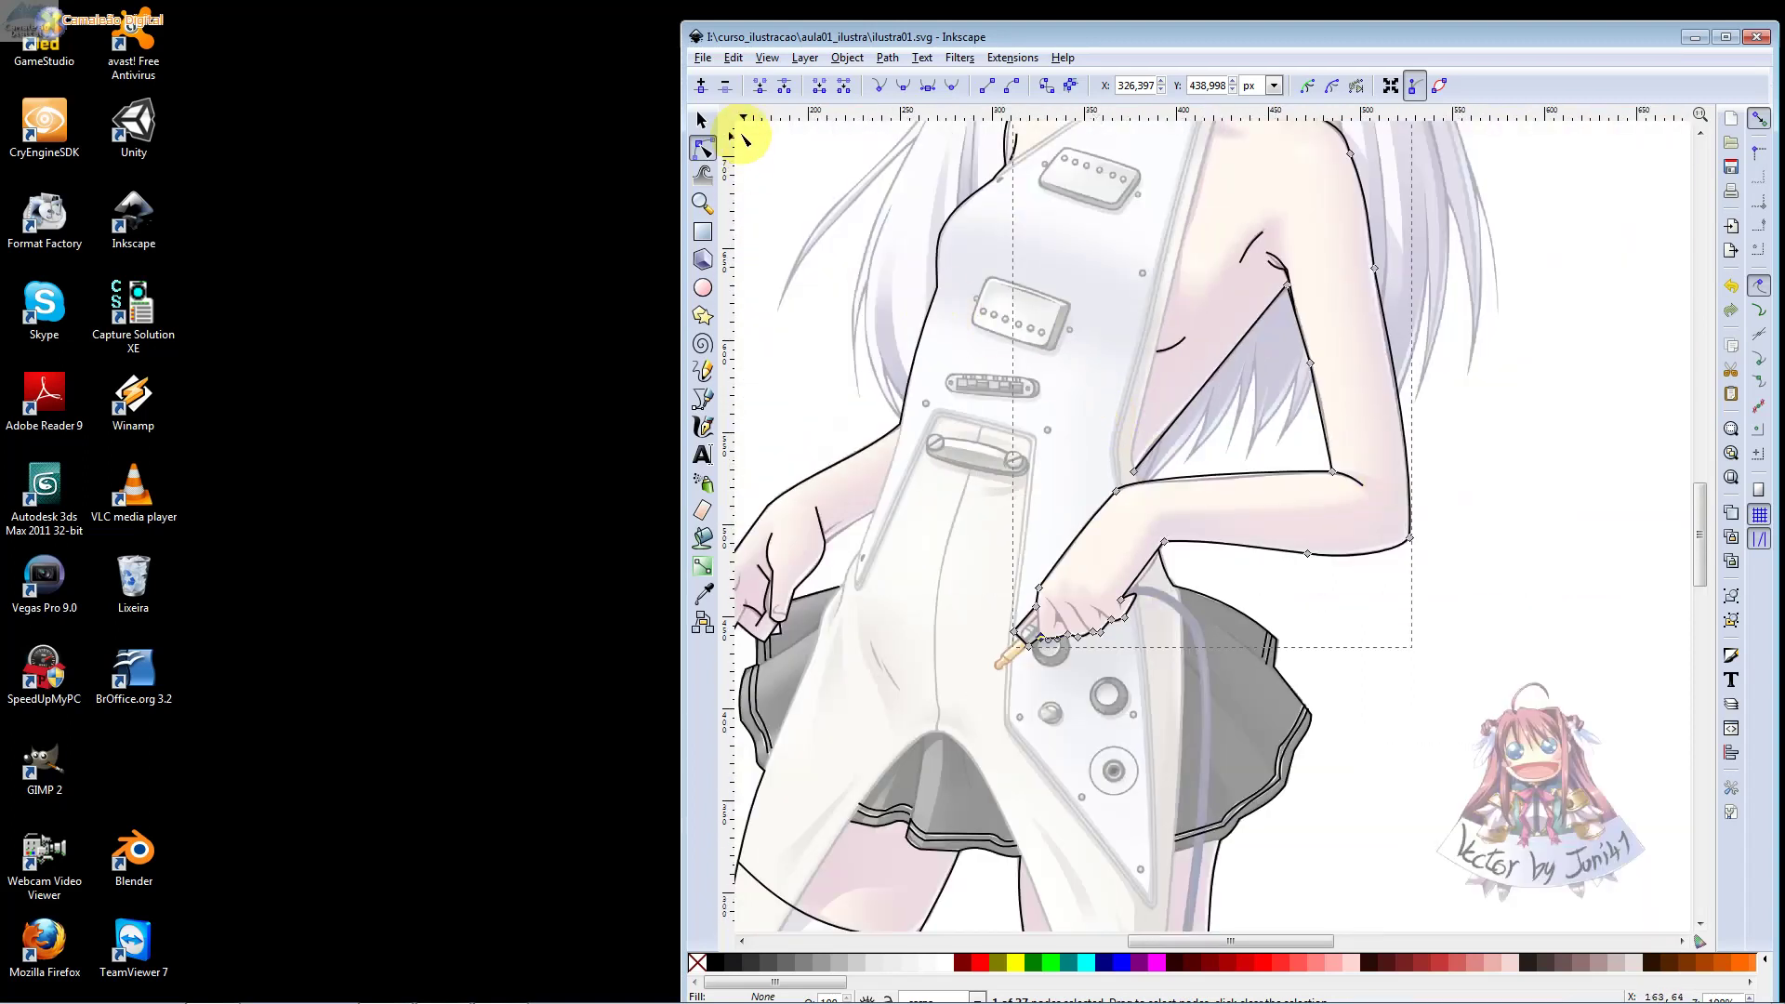
{"action": "left_click", "coordinate": [702, 120]}
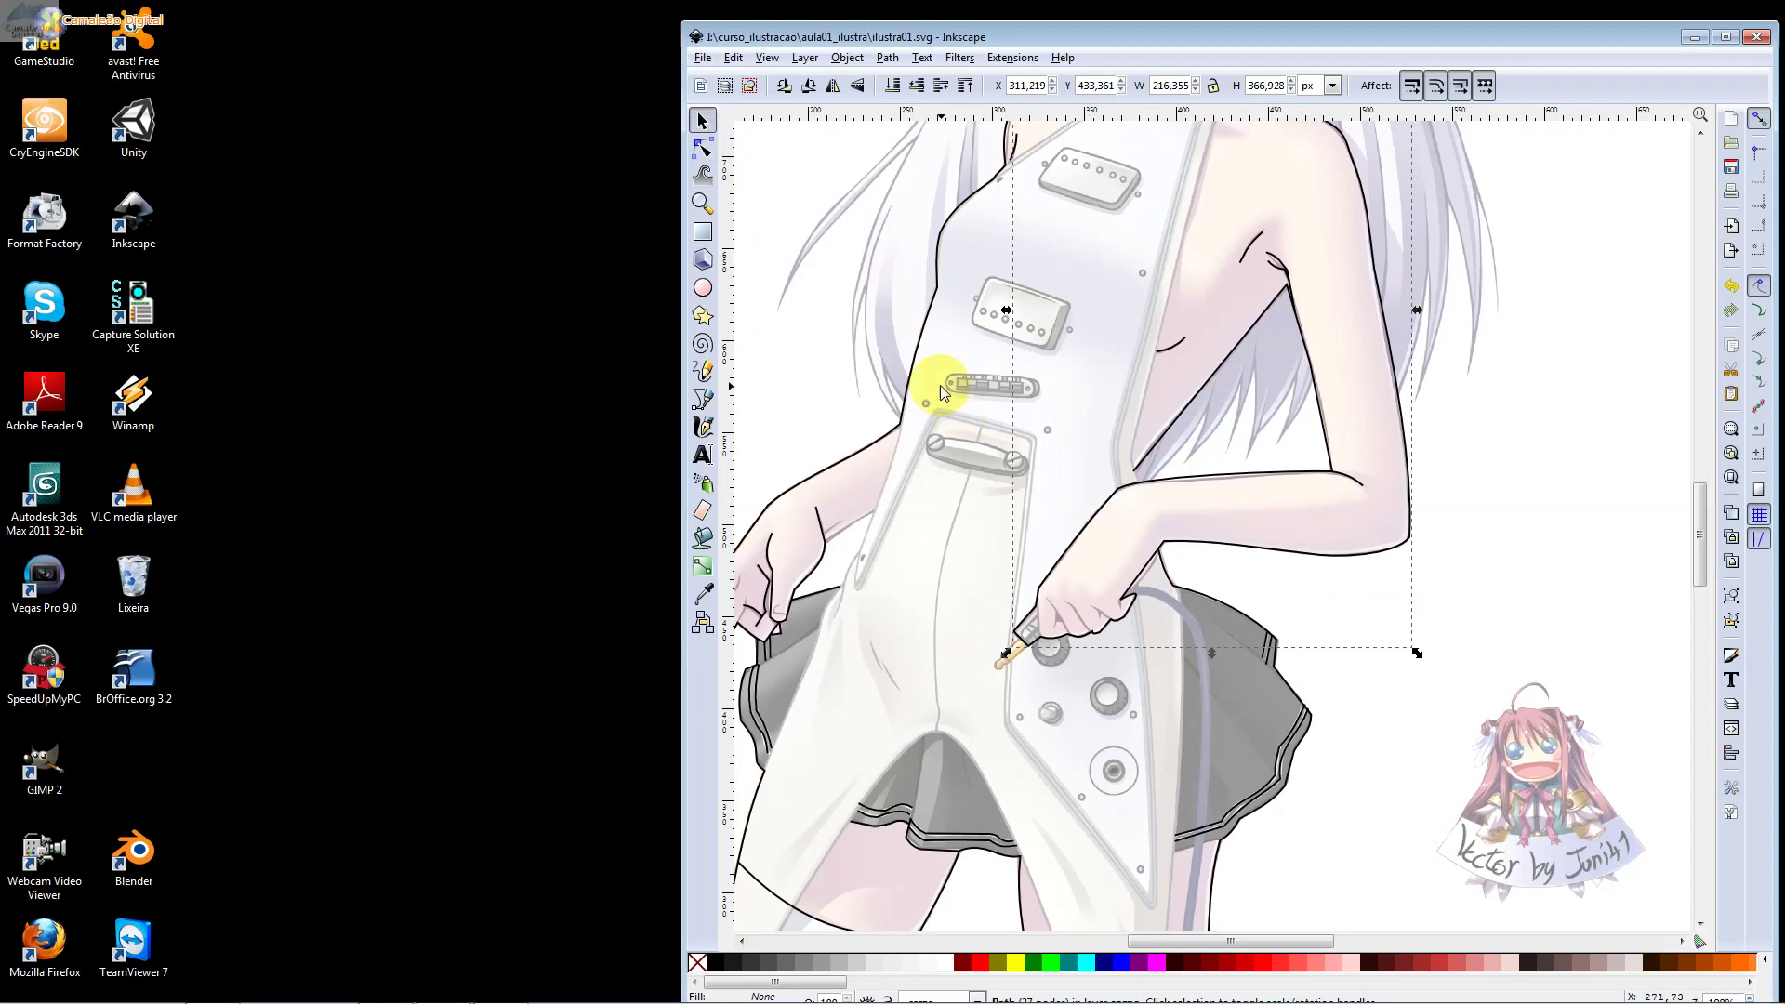
{"action": "key", "text": "Escape"}
{"action": "scroll", "coordinate": [1224, 418], "scroll_direction": "down", "scroll_amount": 1}
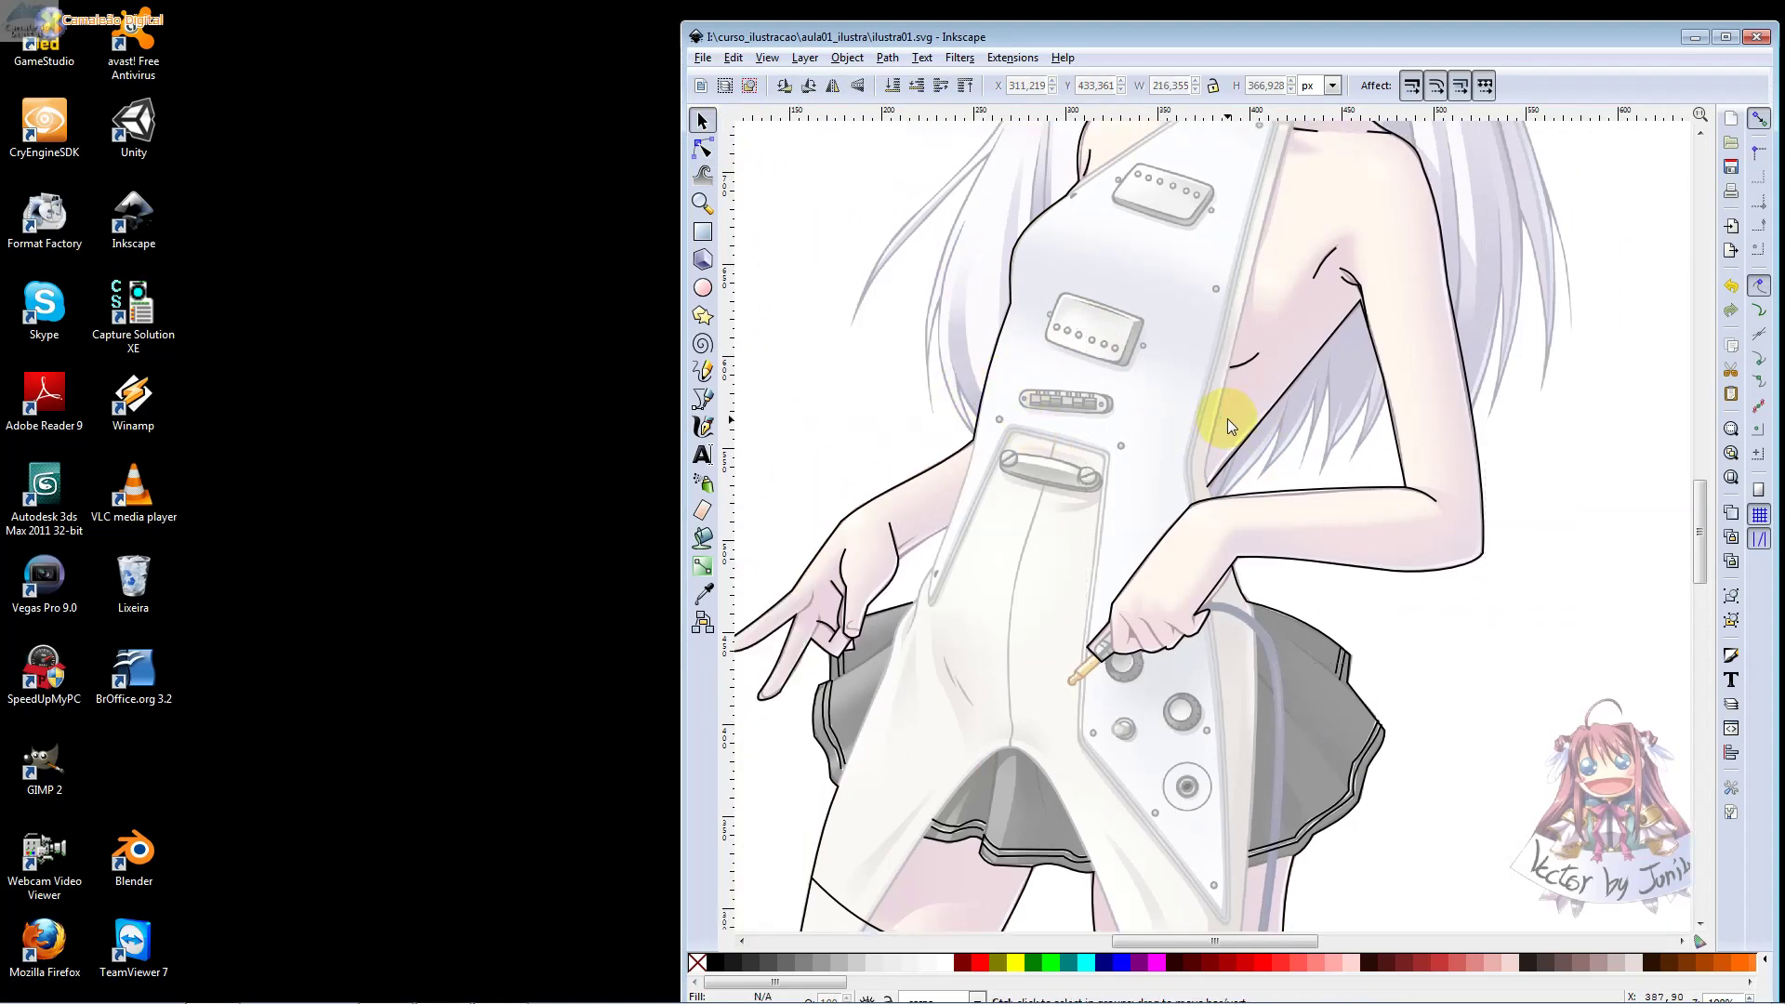
{"action": "scroll", "coordinate": [1228, 418], "scroll_direction": "down", "scroll_amount": 1}
{"action": "scroll", "coordinate": [1227, 419], "scroll_direction": "up", "scroll_amount": 2}
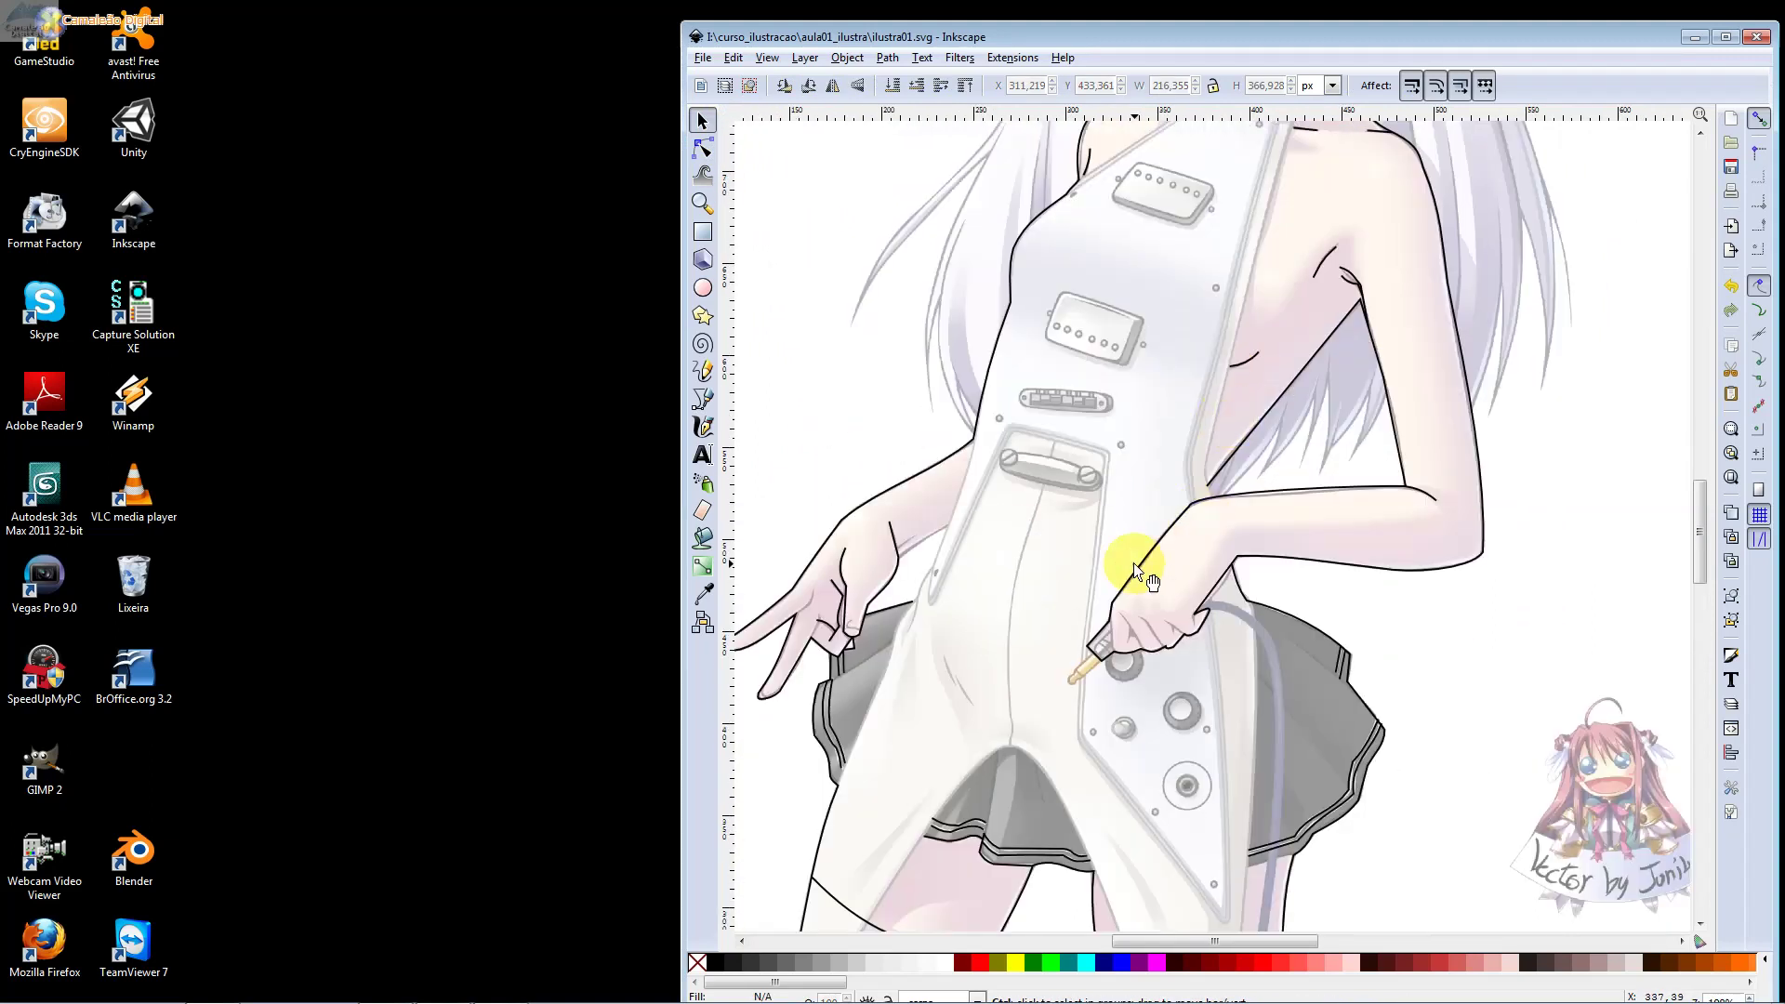
{"action": "left_click_drag", "start_coordinate": [910, 528], "coordinate": [982, 512]}
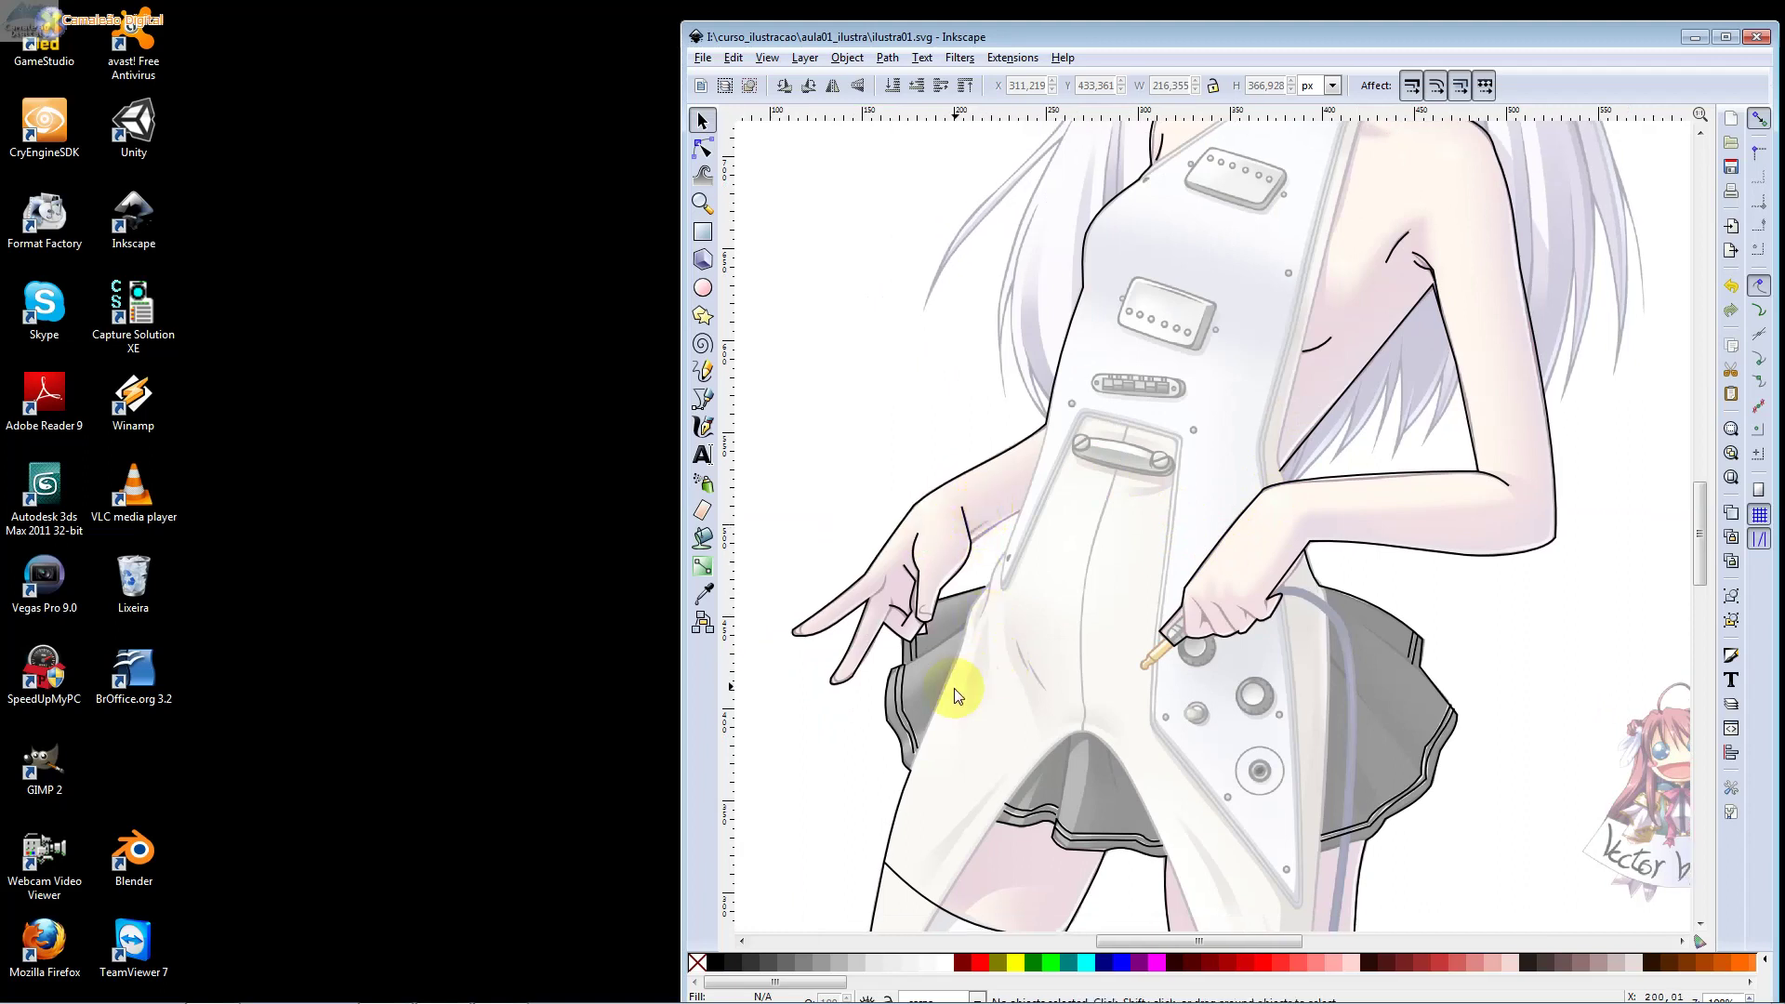
{"action": "left_click", "coordinate": [902, 712]}
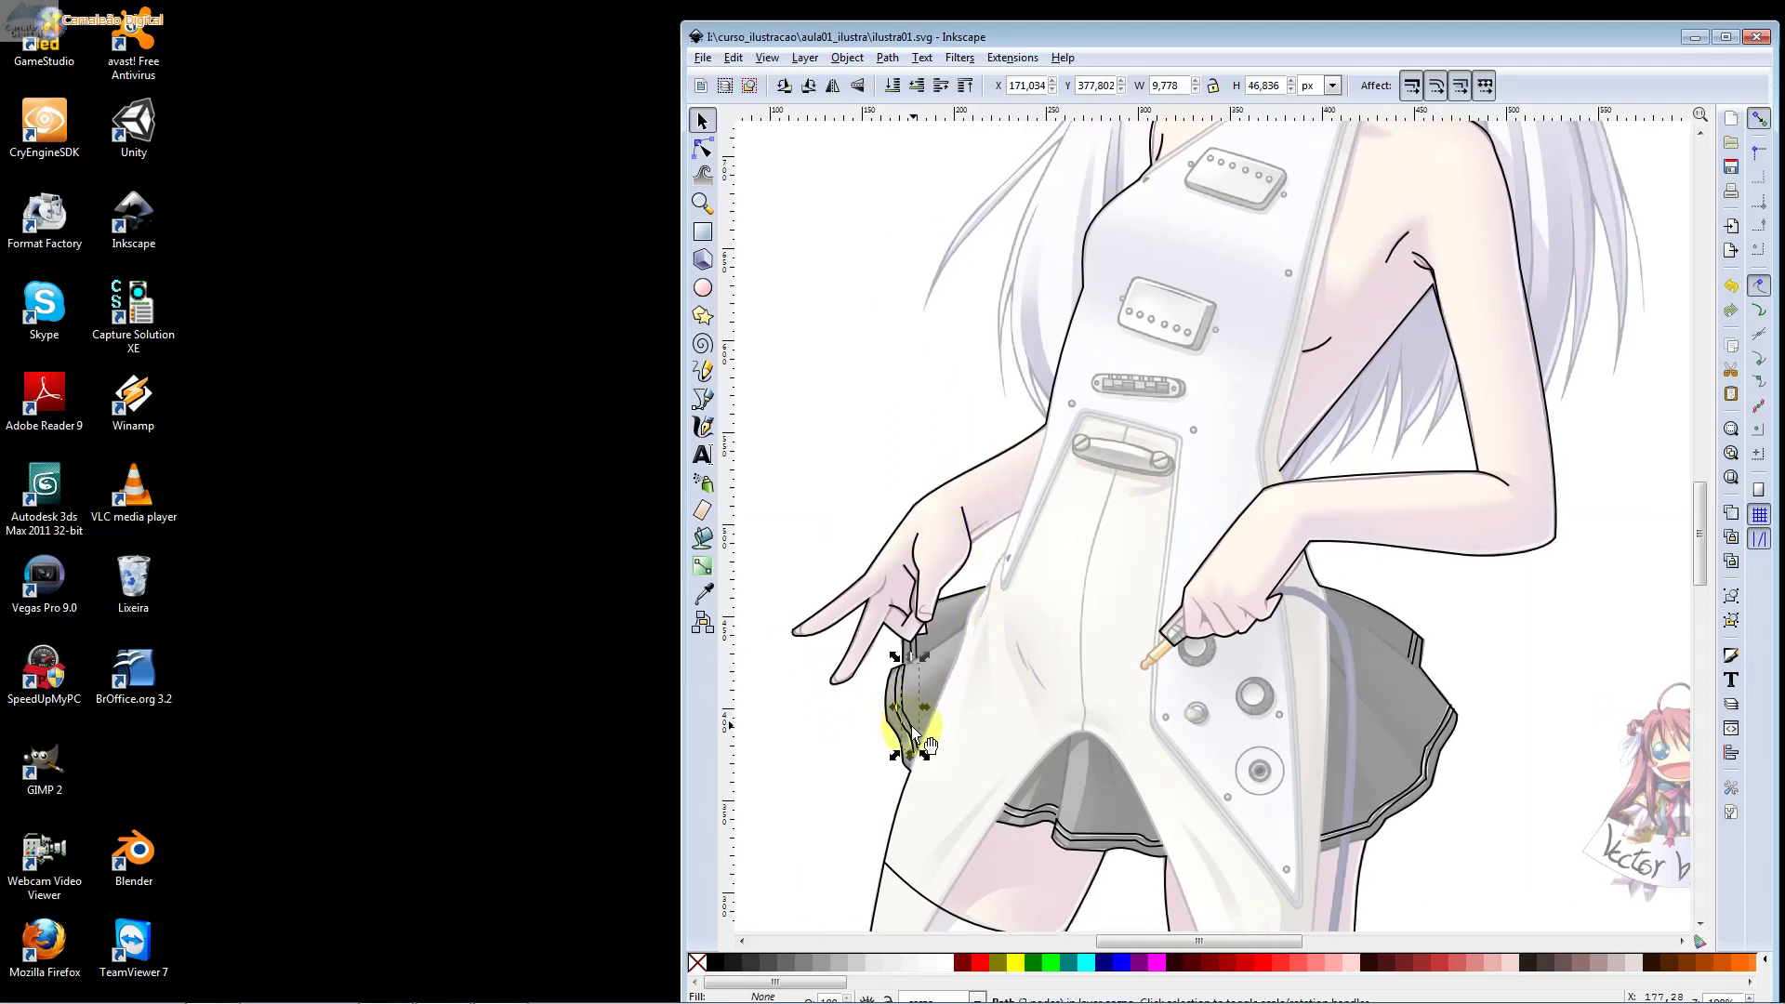
{"action": "scroll", "coordinate": [985, 688], "scroll_direction": "down", "scroll_amount": 5}
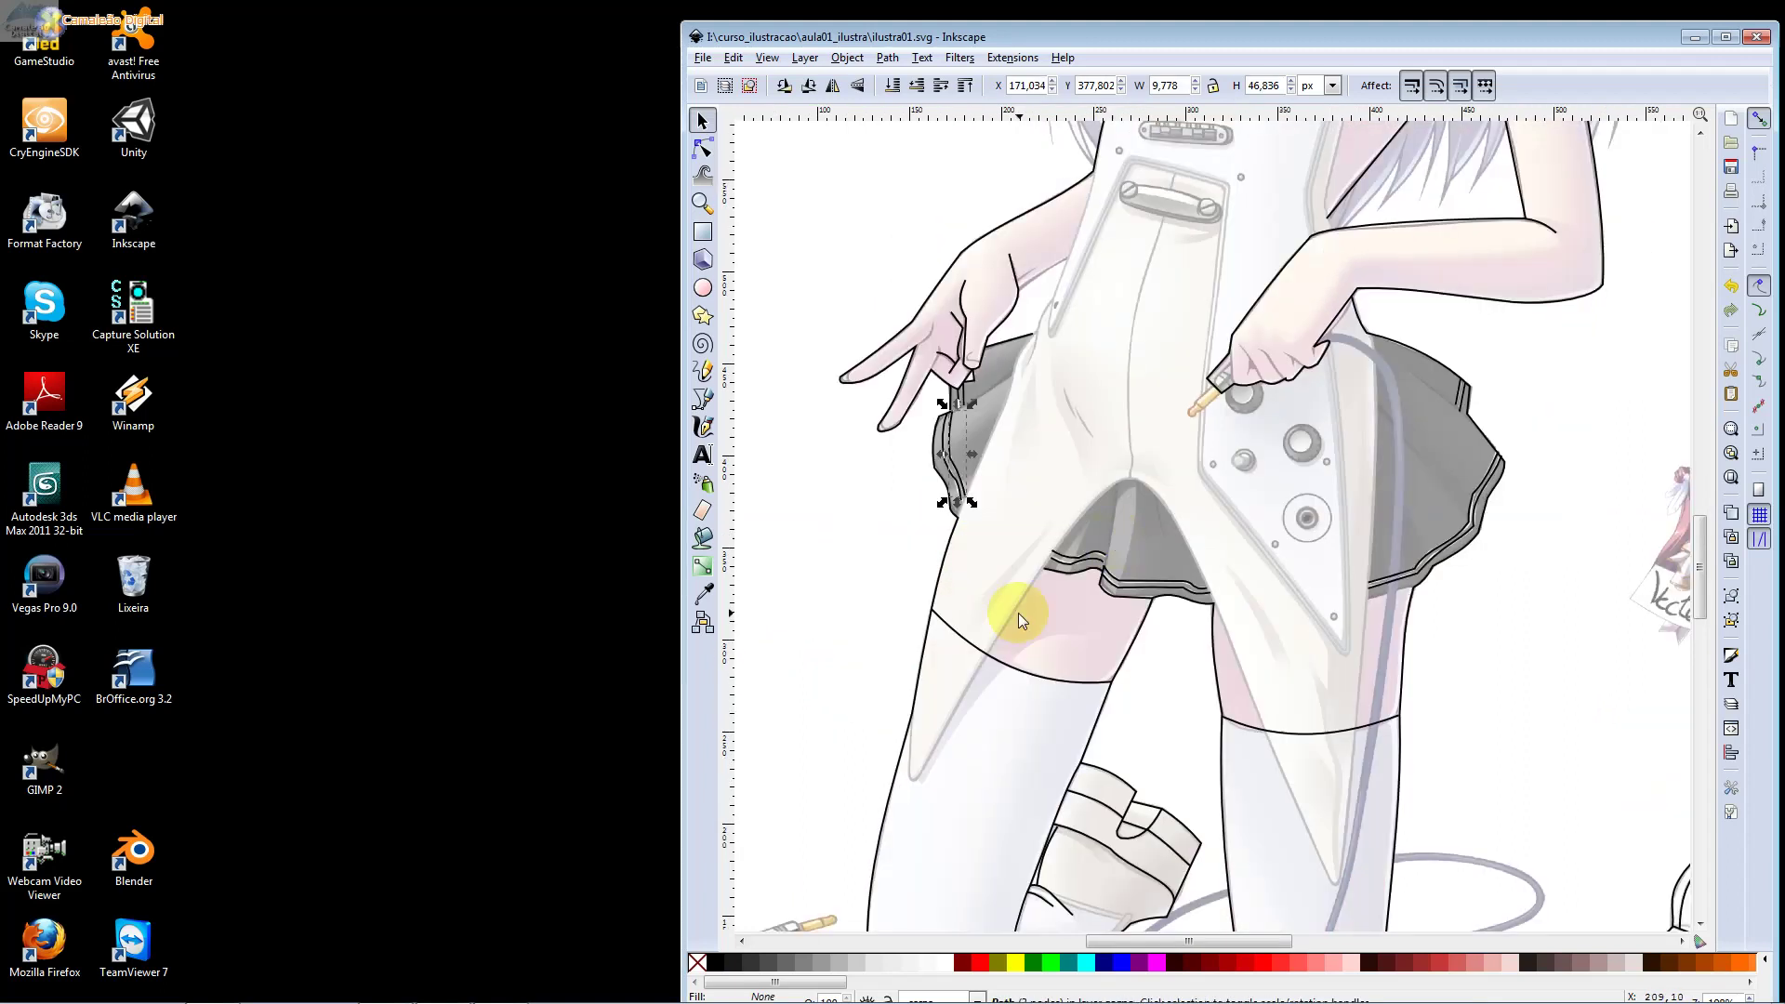
{"action": "left_click", "coordinate": [908, 592]}
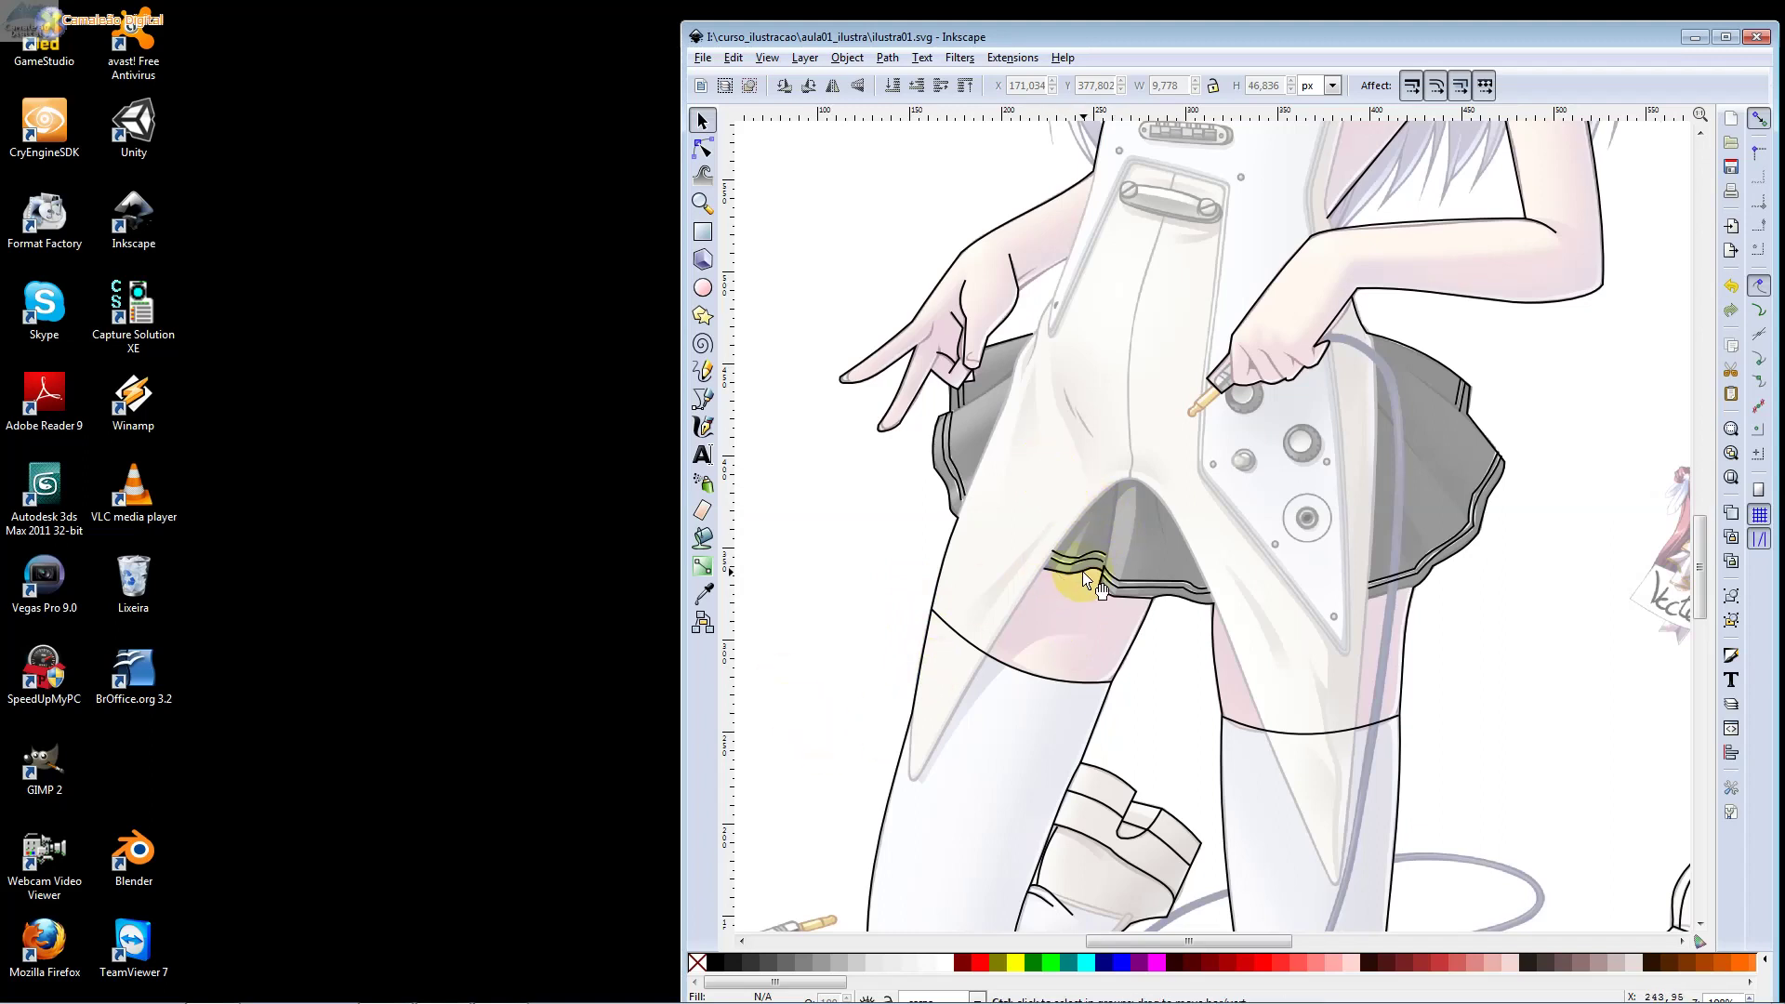
{"action": "scroll", "coordinate": [1075, 620], "scroll_direction": "up", "scroll_amount": 5}
{"action": "scroll", "coordinate": [1153, 451], "scroll_direction": "up", "scroll_amount": 3}
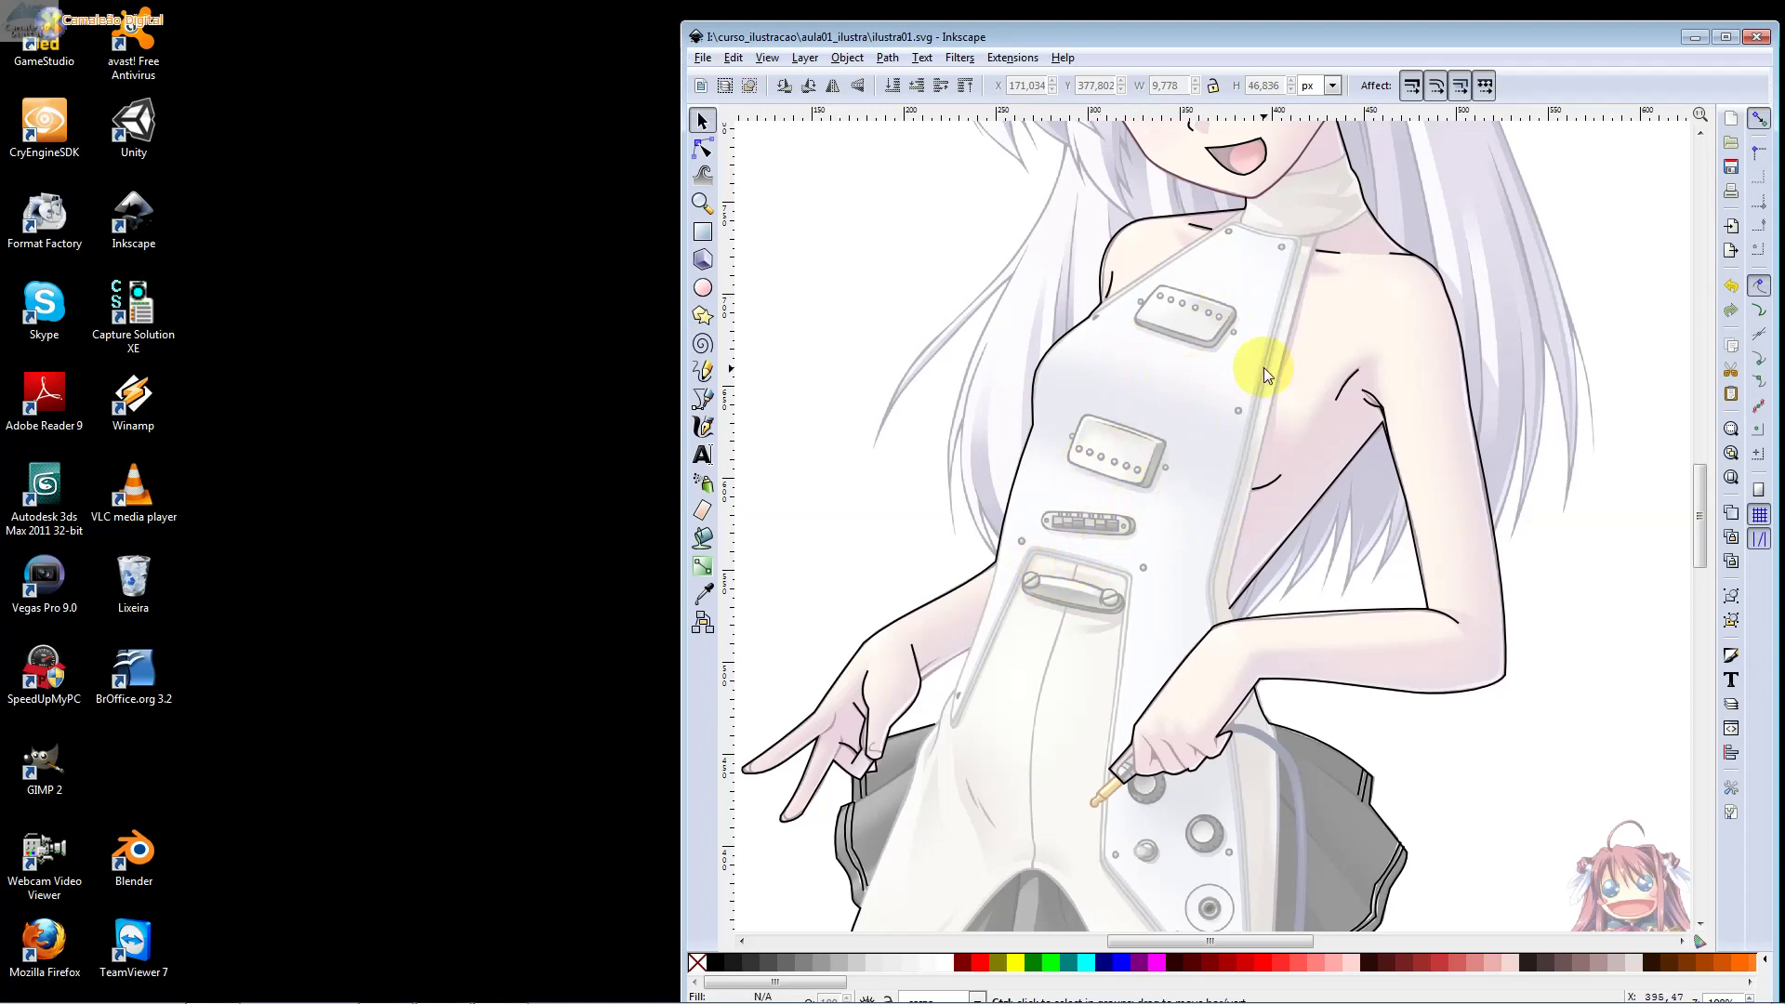
{"action": "scroll", "coordinate": [1180, 584], "scroll_direction": "down", "scroll_amount": 8}
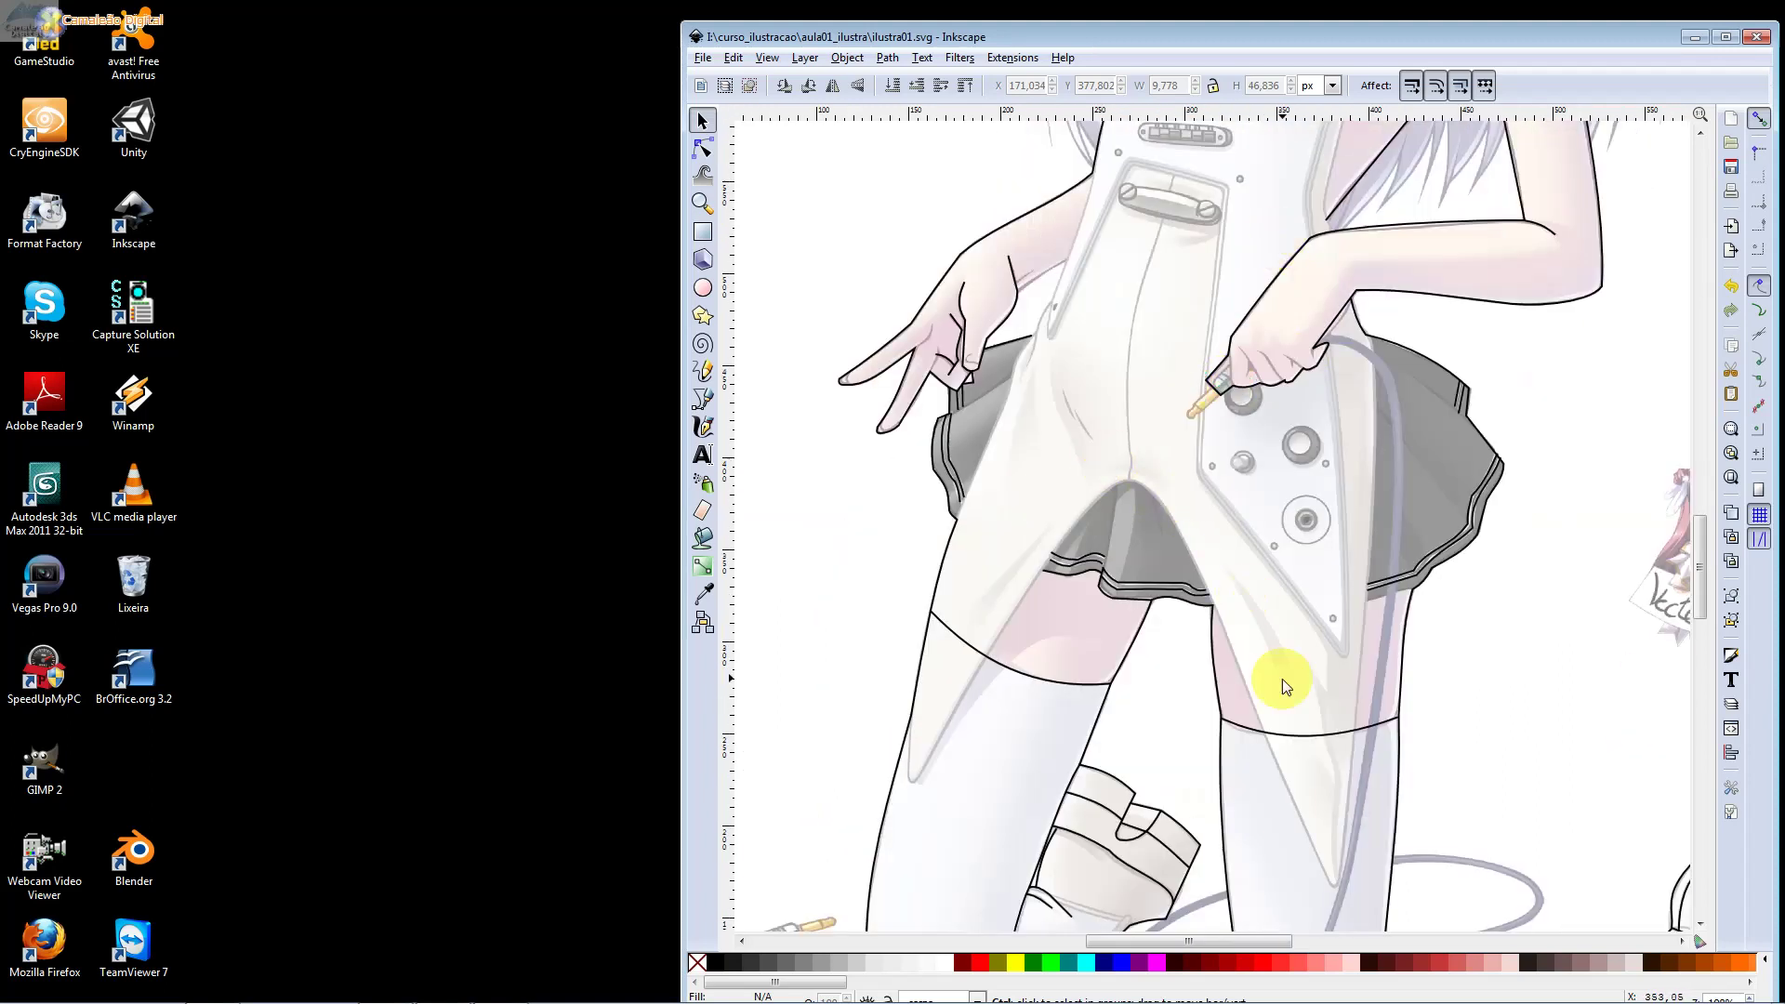
{"action": "scroll", "coordinate": [1284, 737], "scroll_direction": "down", "scroll_amount": 3}
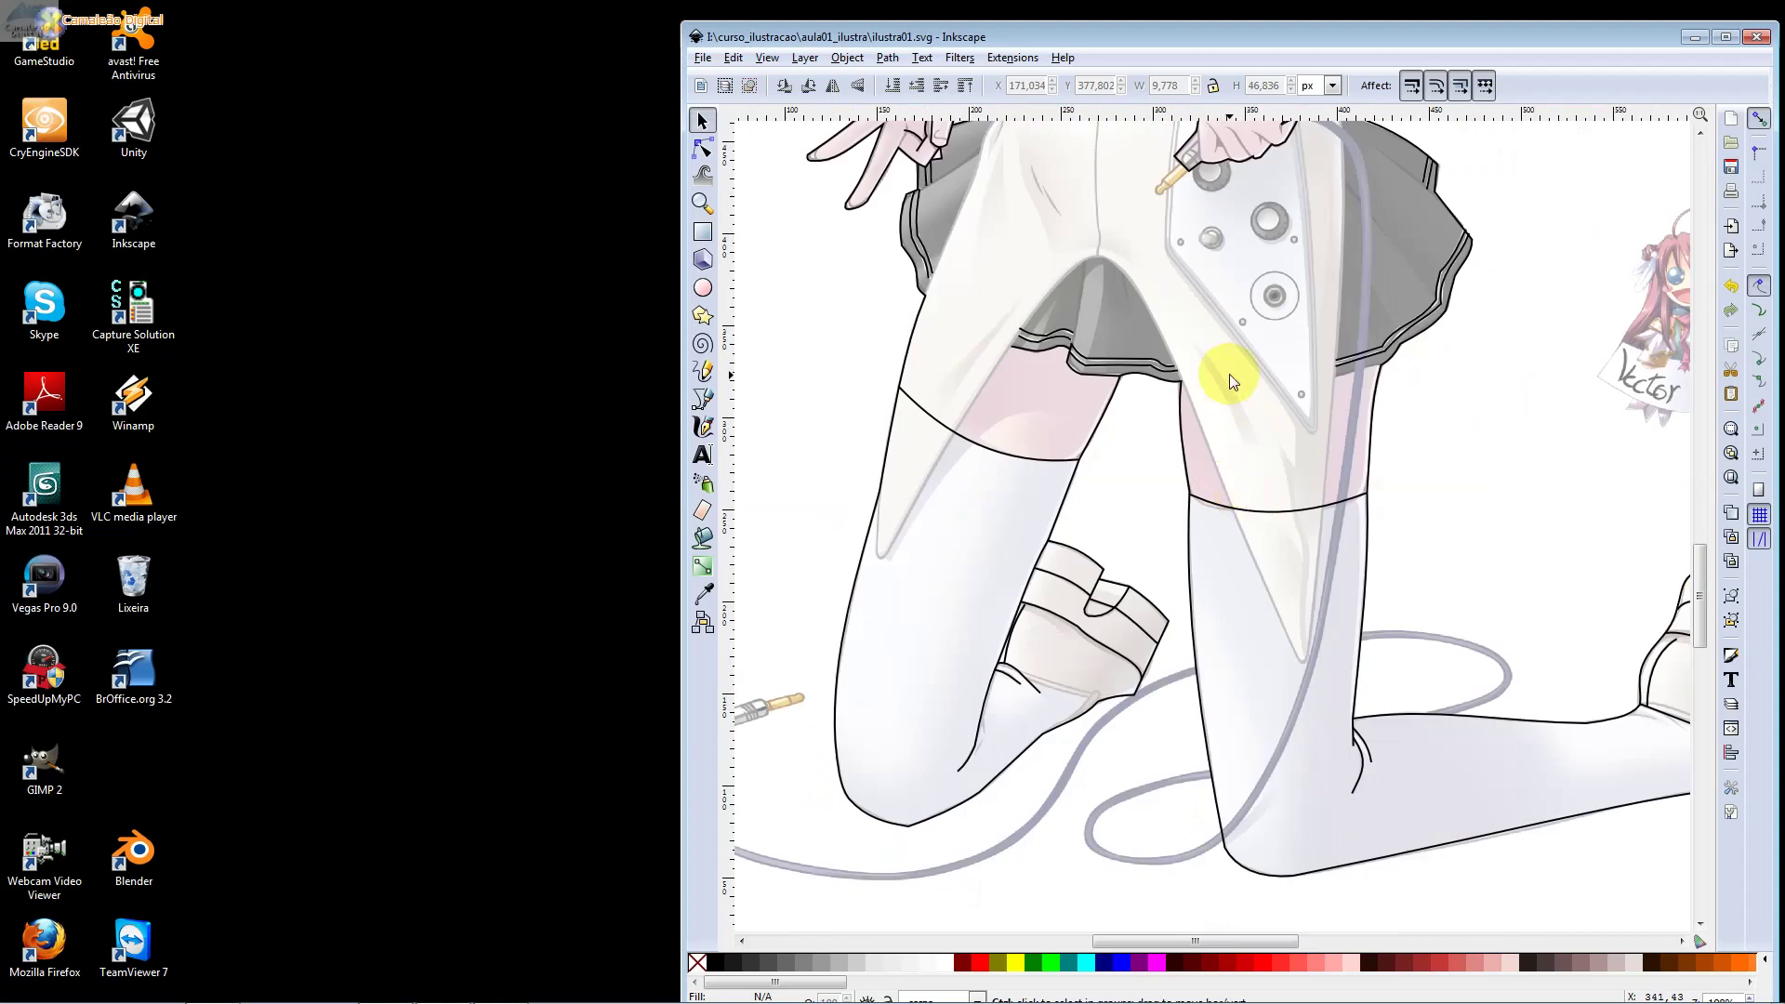
{"action": "left_click_drag", "start_coordinate": [1231, 498], "coordinate": [1232, 543]}
{"action": "scroll", "coordinate": [1248, 693], "scroll_direction": "up", "scroll_amount": 4}
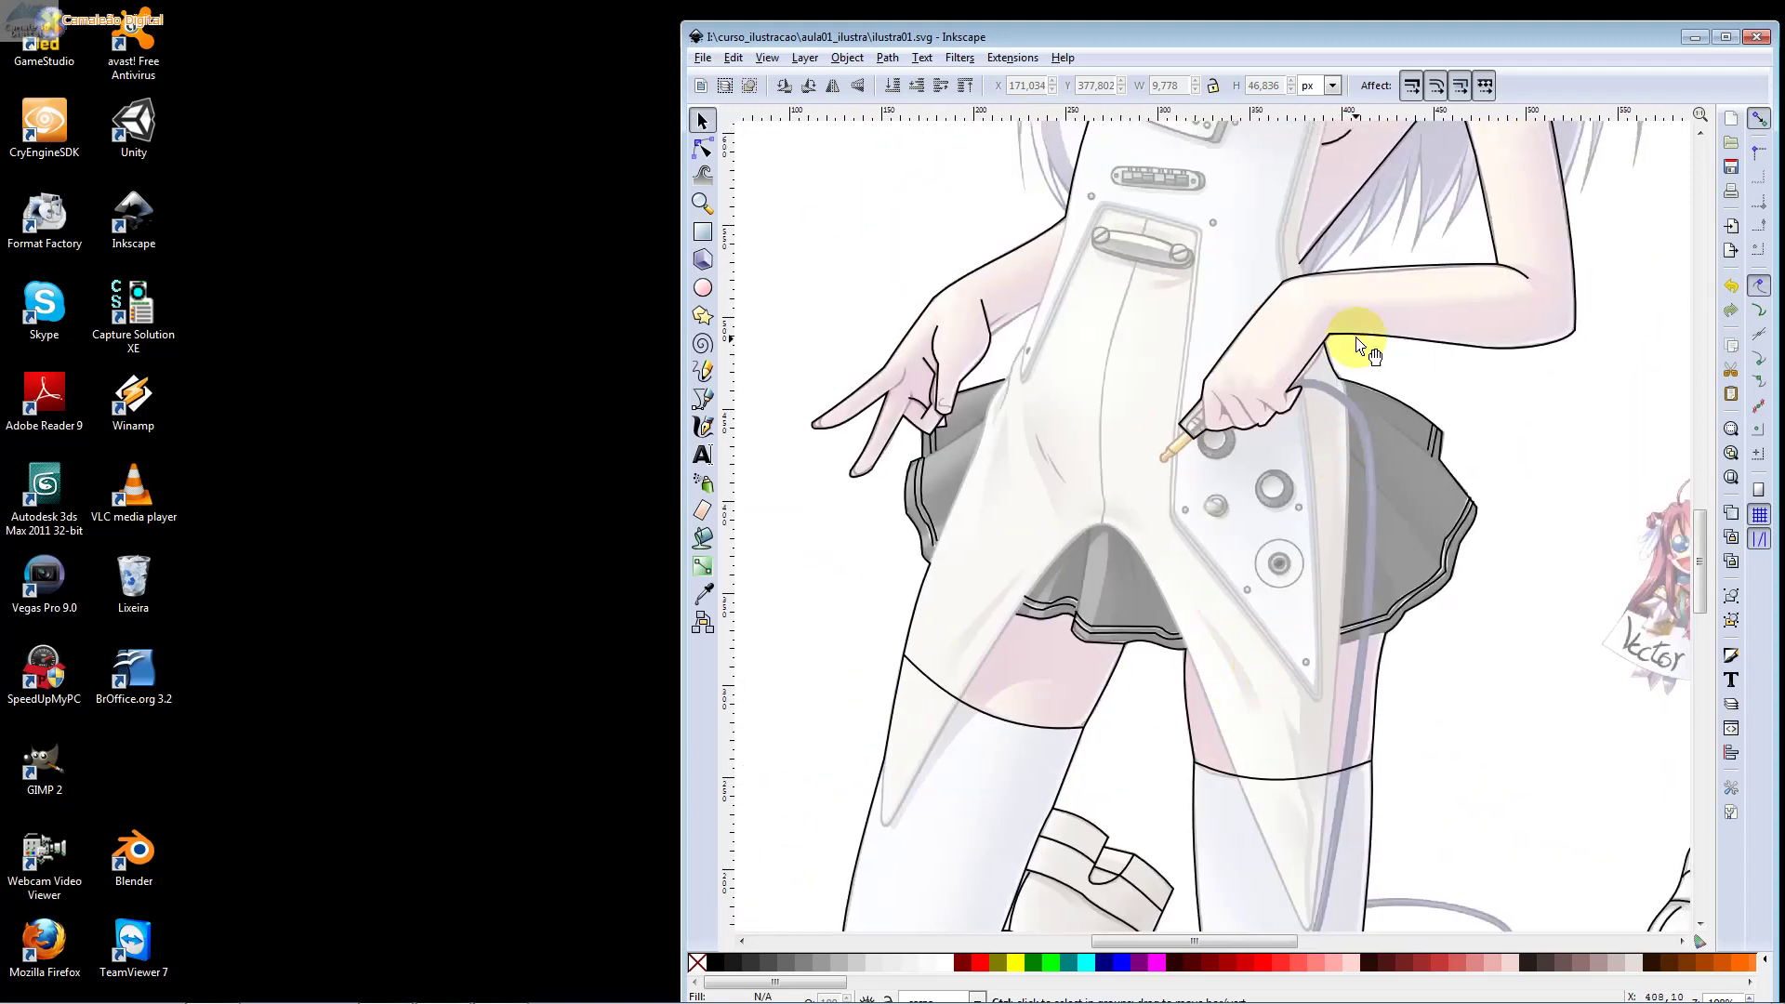
{"action": "scroll", "coordinate": [1337, 712], "scroll_direction": "up", "scroll_amount": 8}
{"action": "scroll", "coordinate": [1275, 538], "scroll_direction": "up", "scroll_amount": 4}
{"action": "key", "text": "ctrl"}
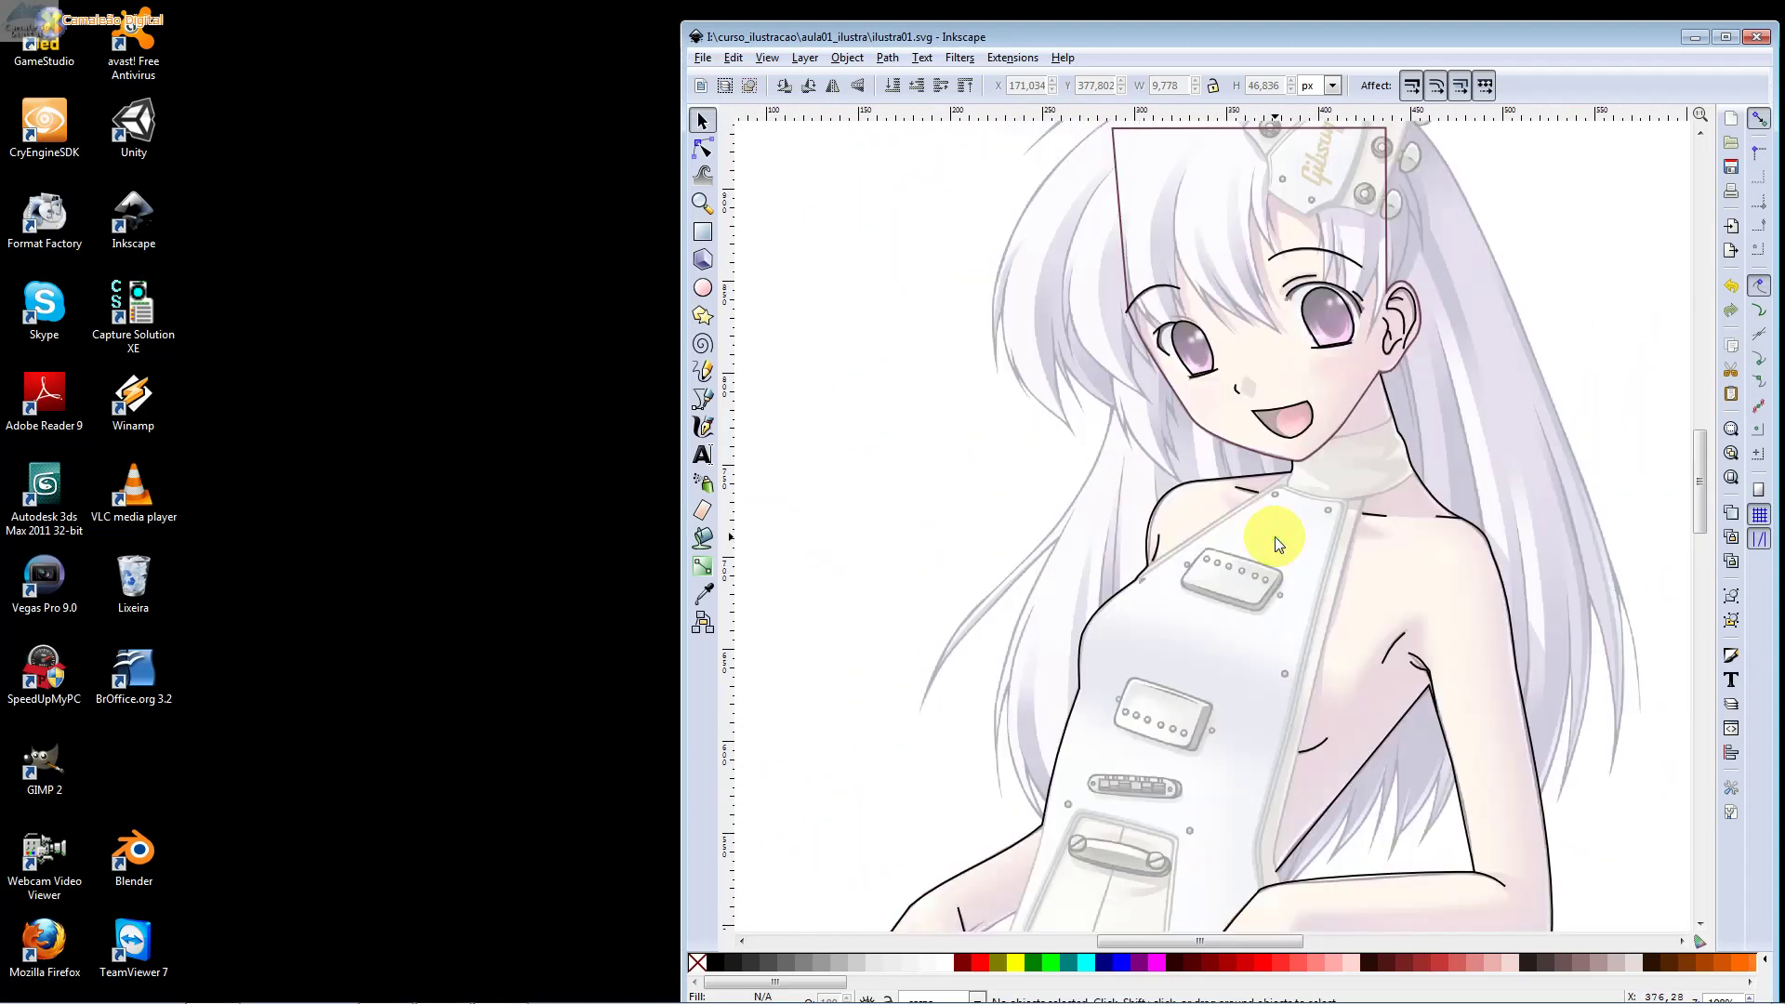